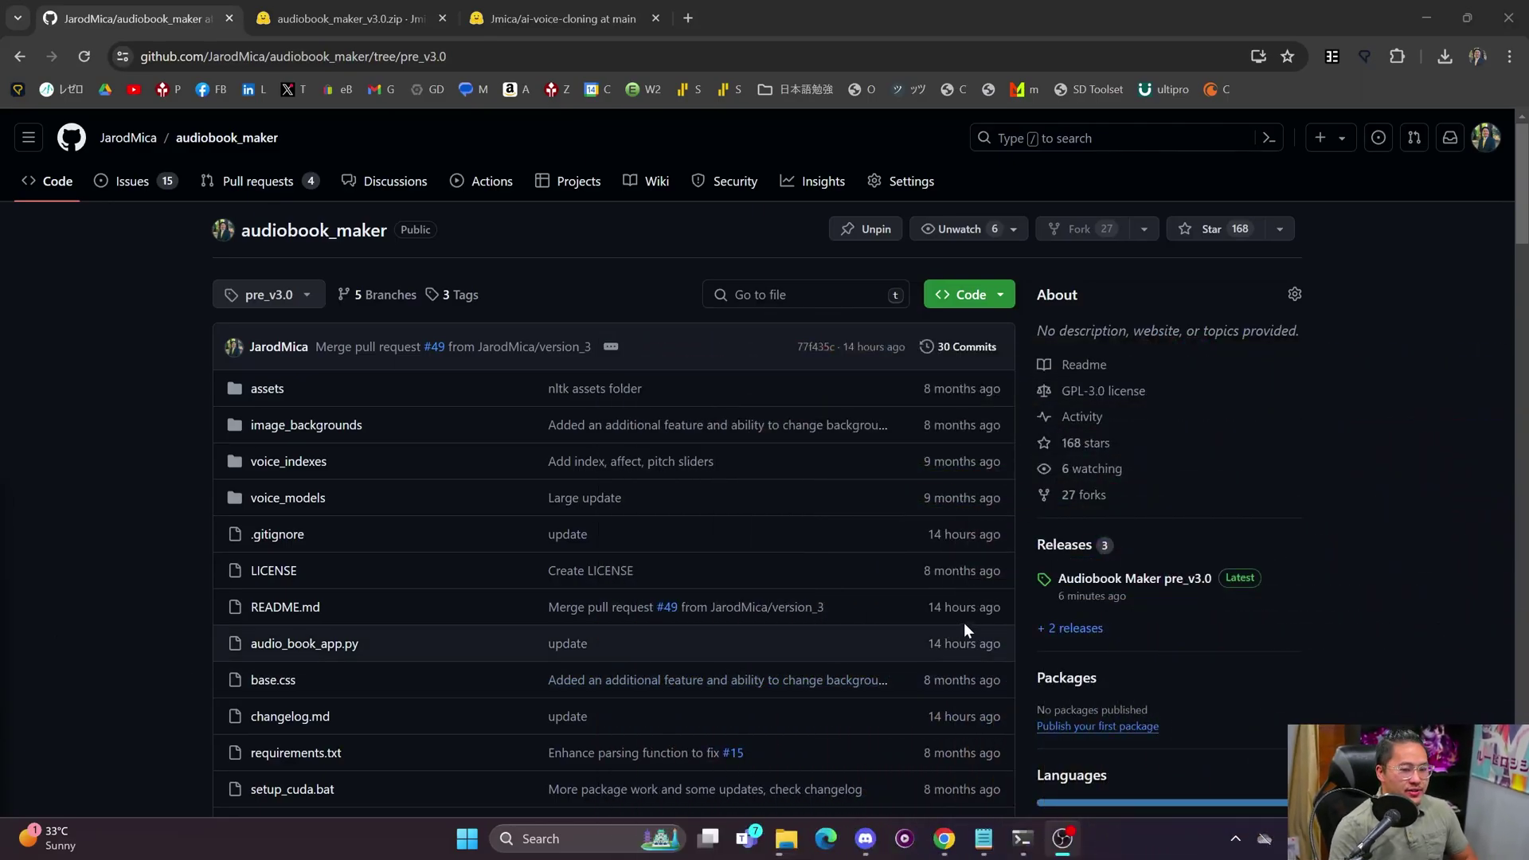
- Open the Hugging Face page linked from the Audiobook Maker pre_v3.0 release and request the audiobook_maker_v3.0.zip download
{"action": "scroll", "coordinate": [979, 613], "scroll_direction": "down", "scroll_amount": 1}
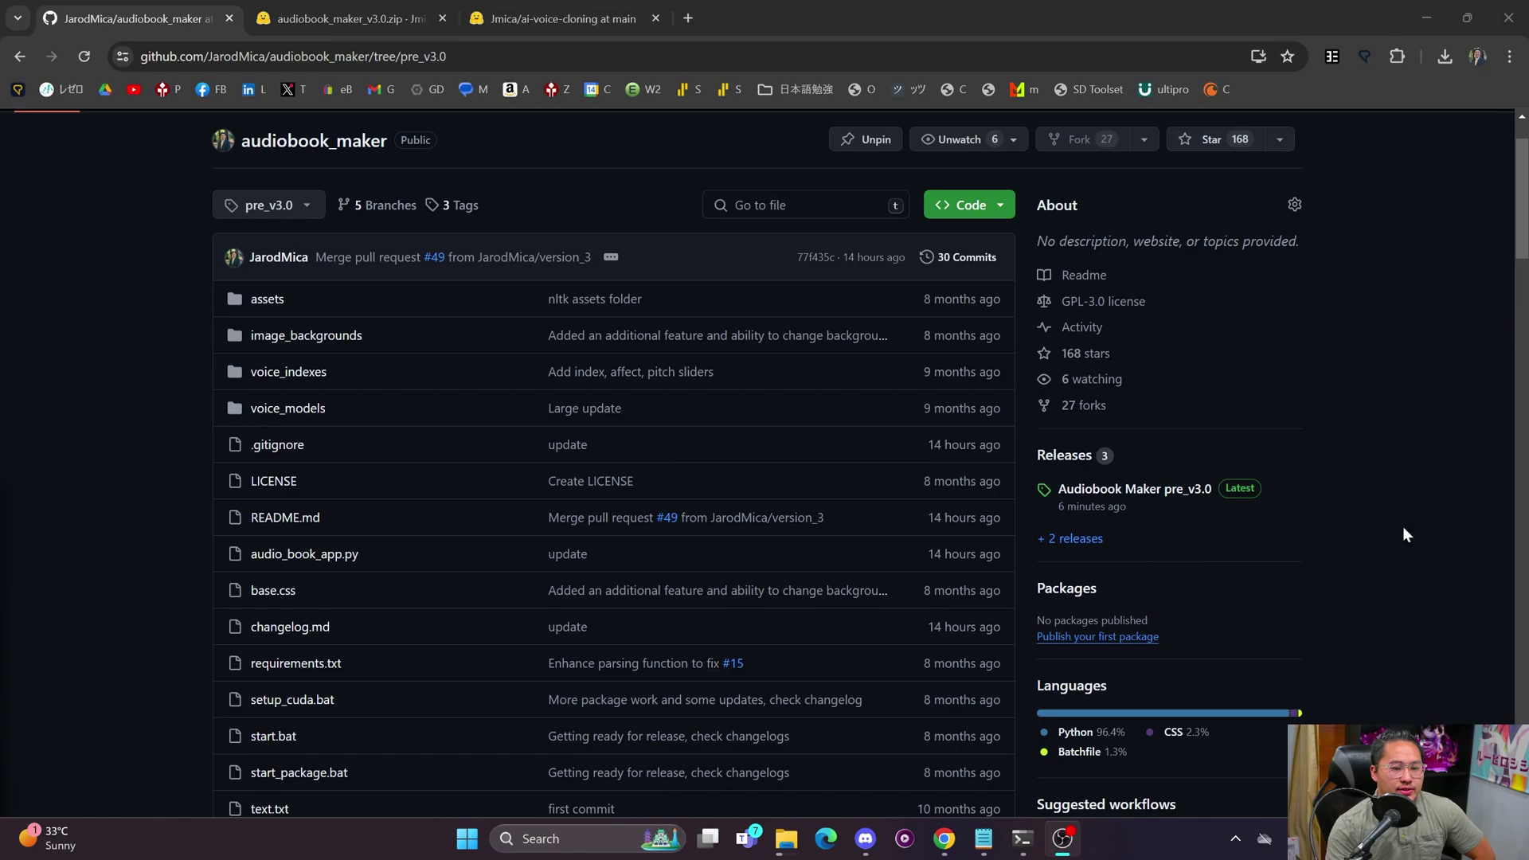
{"action": "left_click", "coordinate": [1159, 492]}
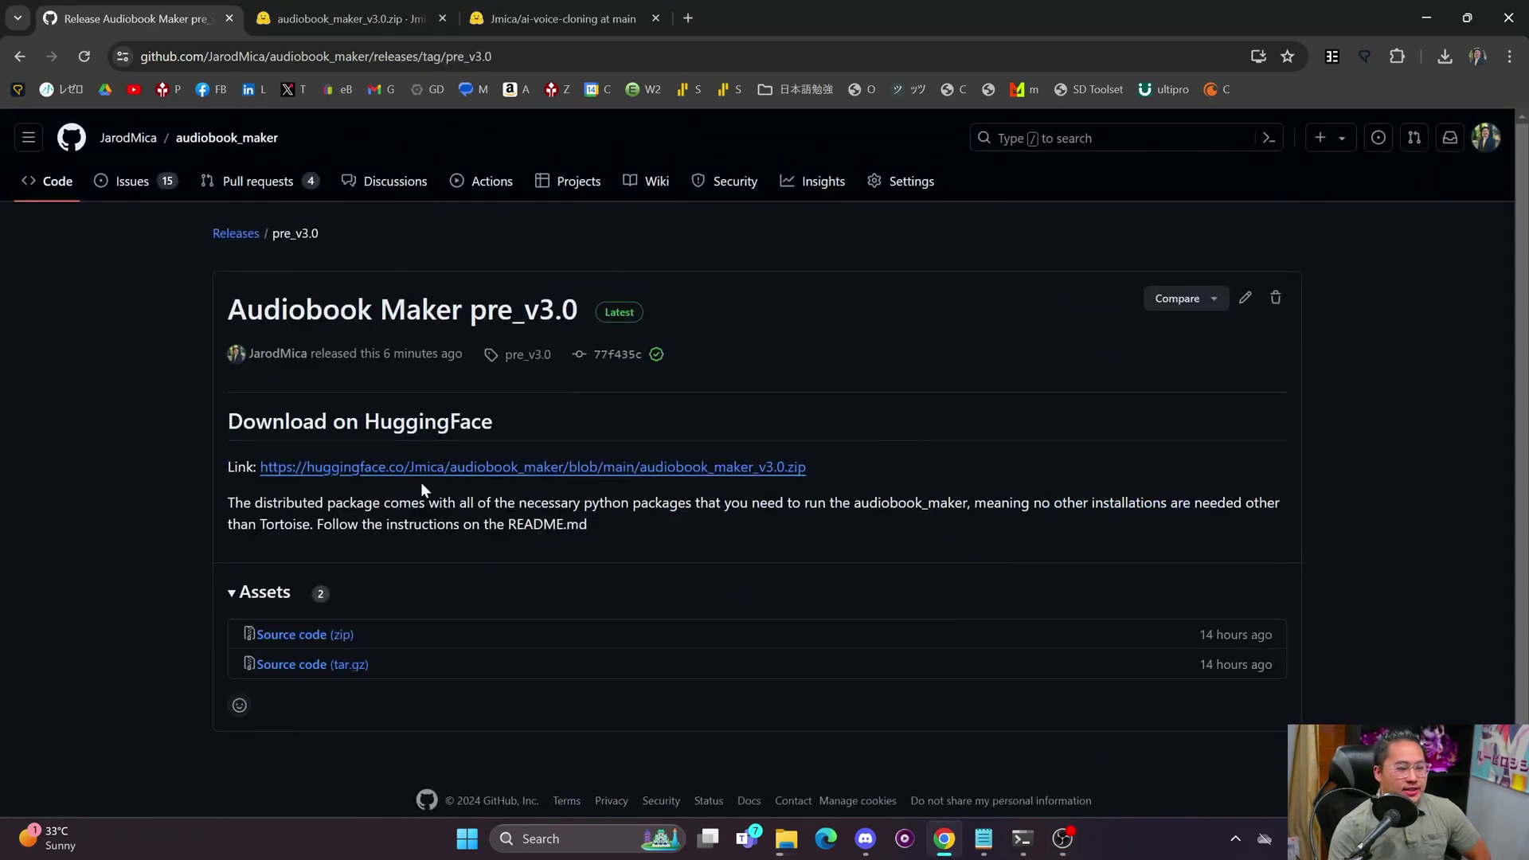
{"action": "left_click", "coordinate": [561, 470]}
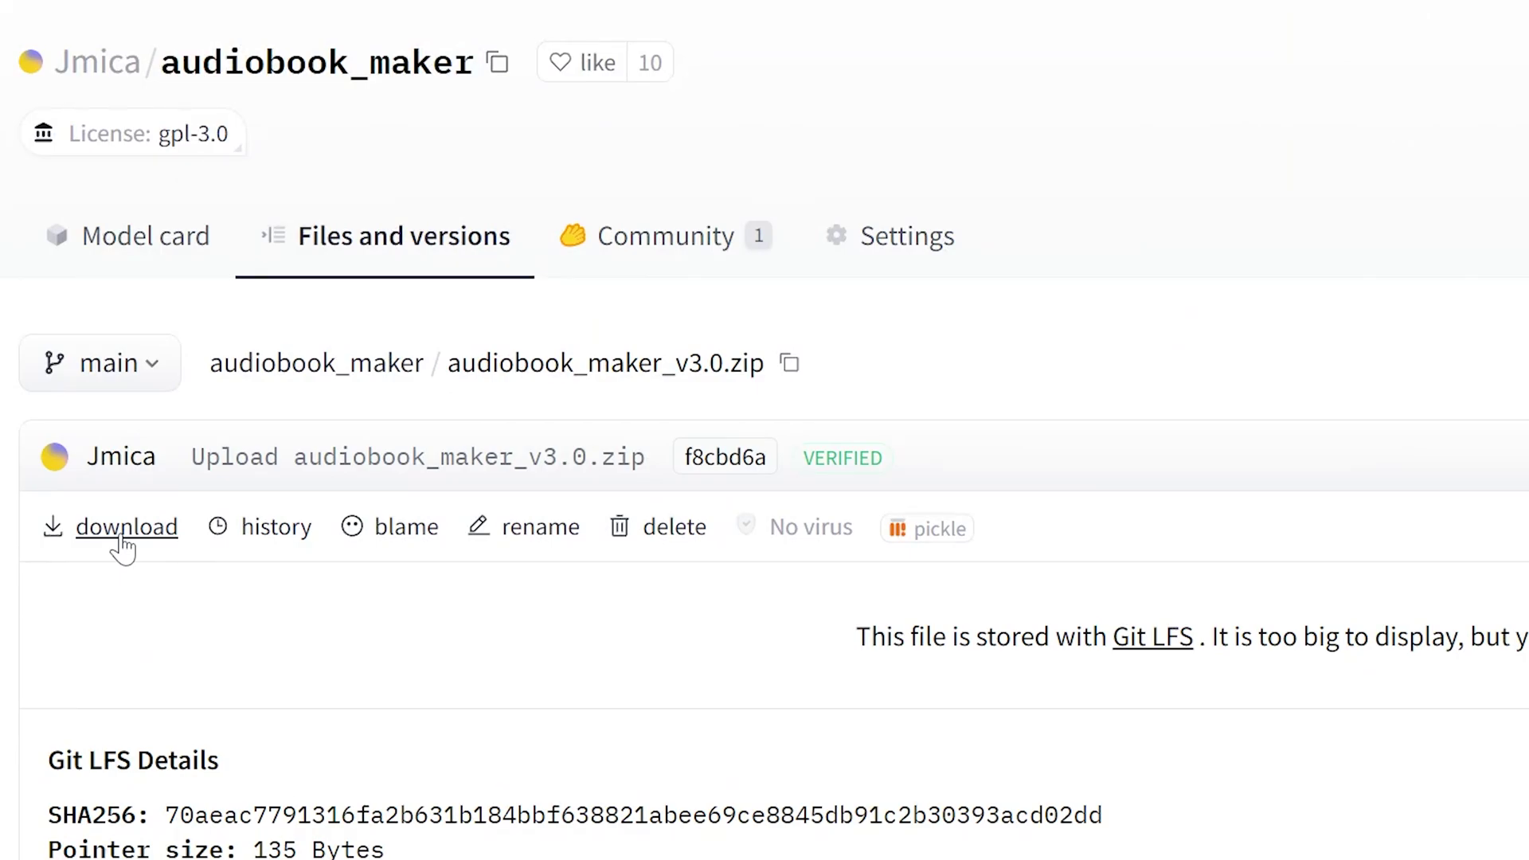
{"action": "left_click", "coordinate": [124, 539]}
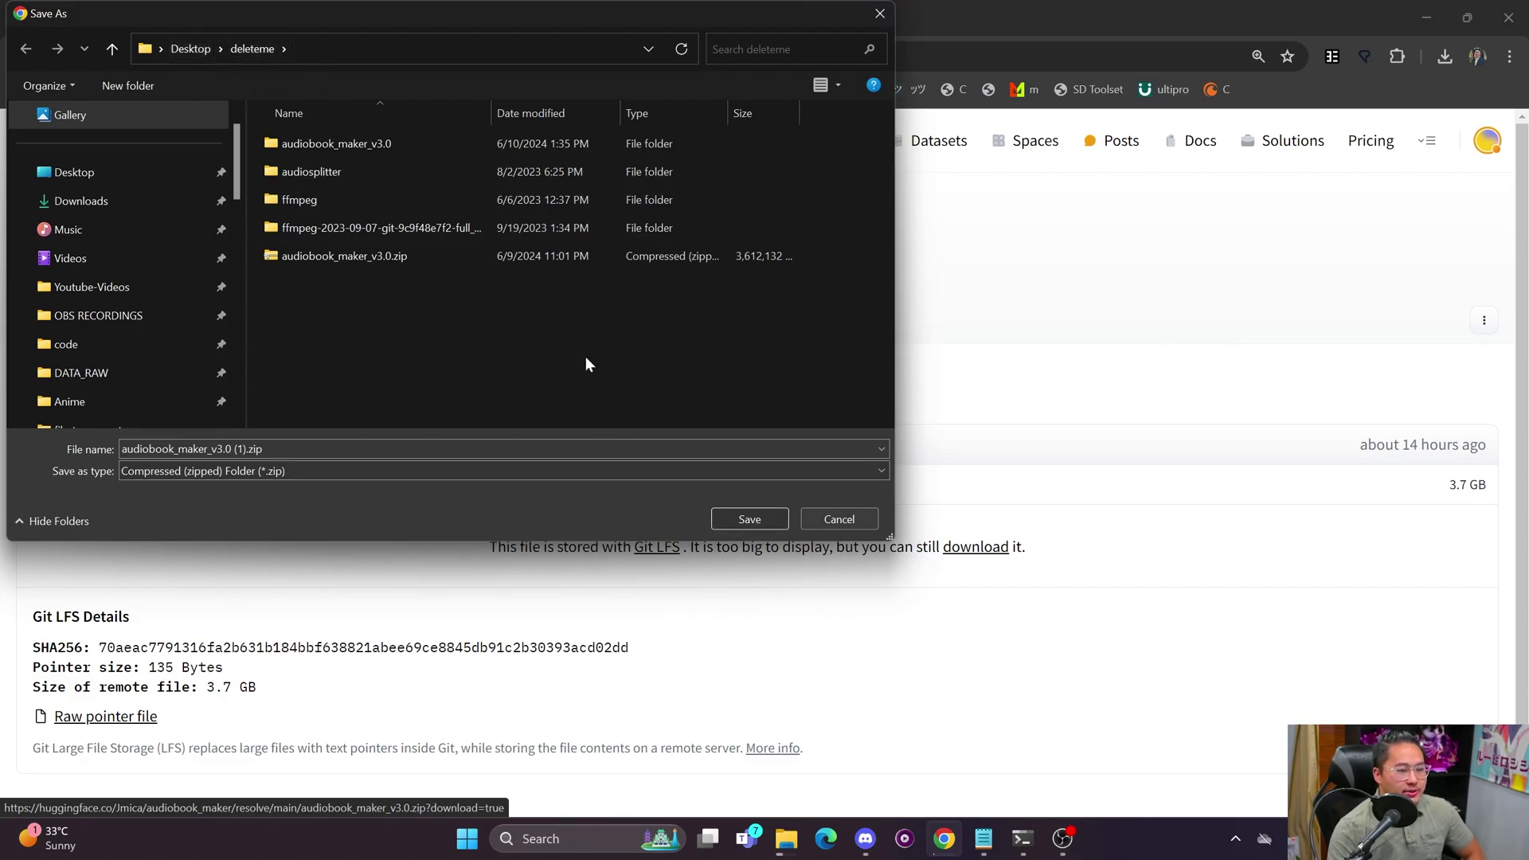
{"action": "left_click", "coordinate": [881, 9]}
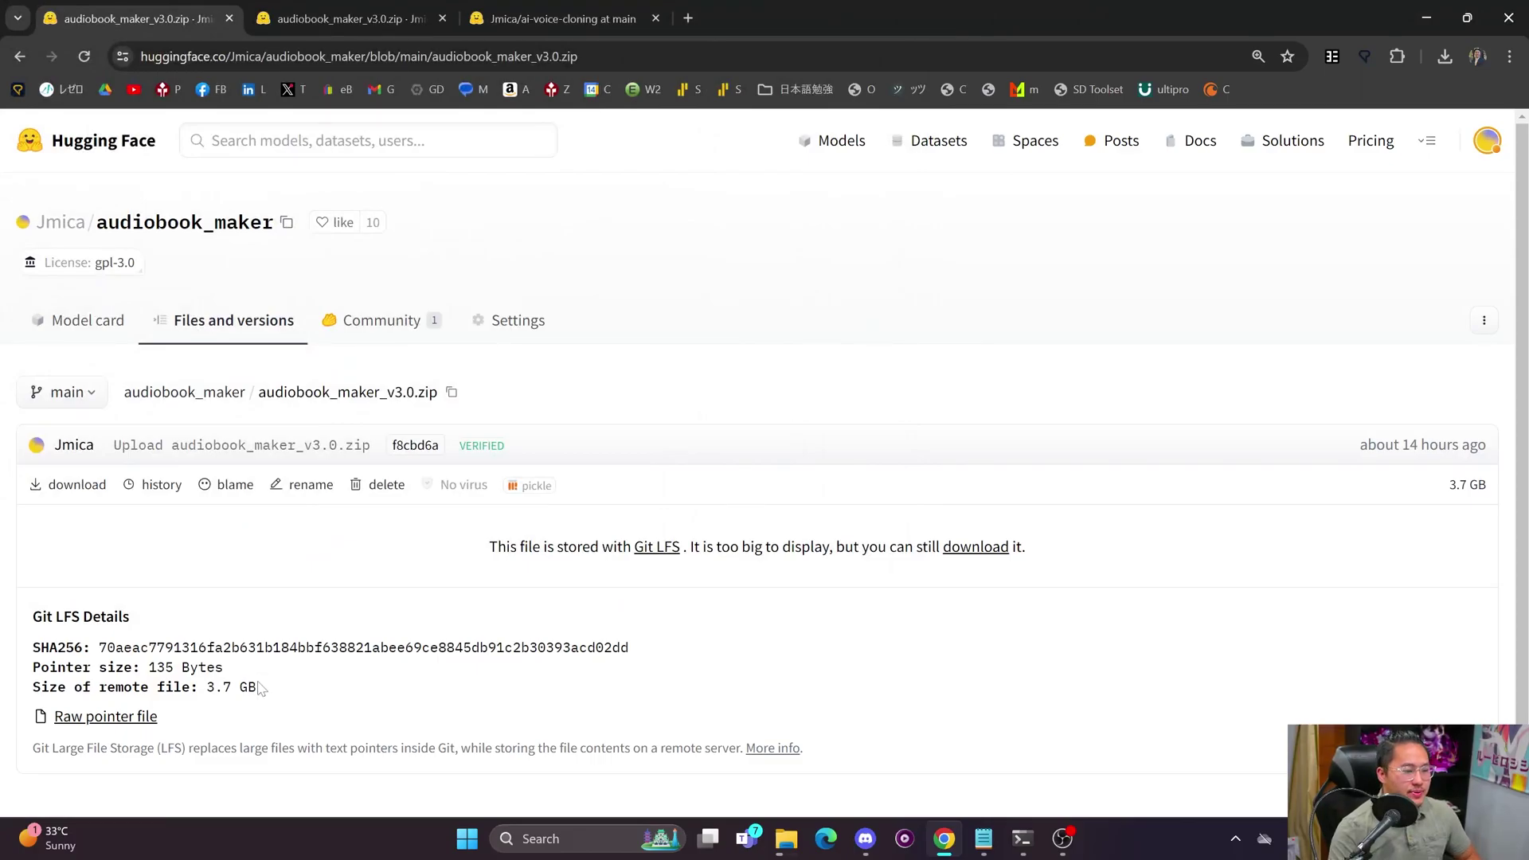
{"action": "left_click_drag", "start_coordinate": [261, 688], "coordinate": [199, 686]}
{"action": "left_click", "coordinate": [686, 679]}
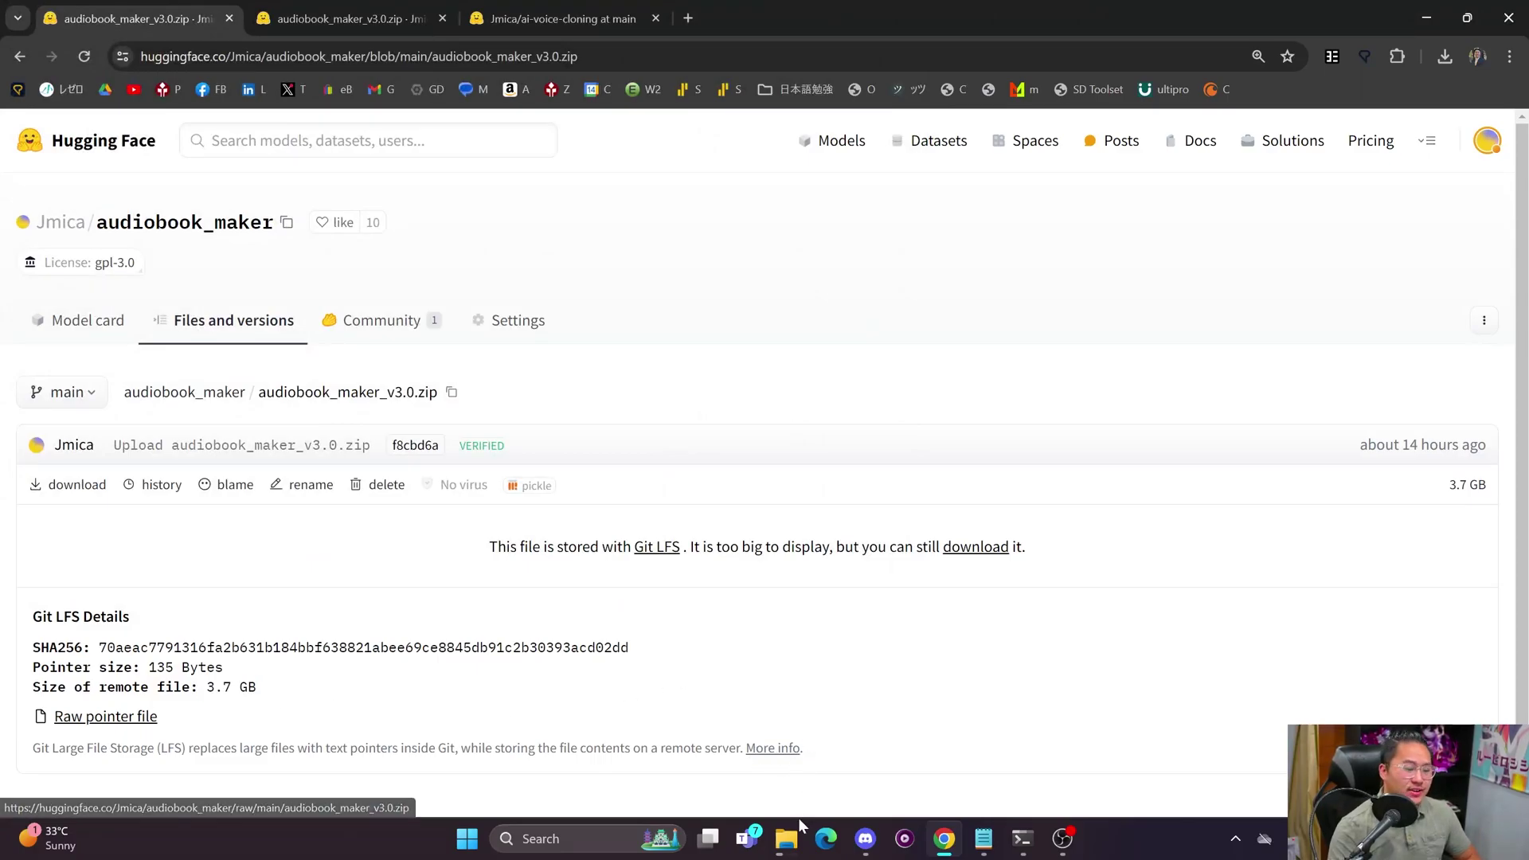
- Switch to the deleteme folder in File Explorer and look at the extraction options for audiobook_maker_v3.0.zip
{"action": "left_click", "coordinate": [788, 837]}
{"action": "left_click", "coordinate": [674, 756]}
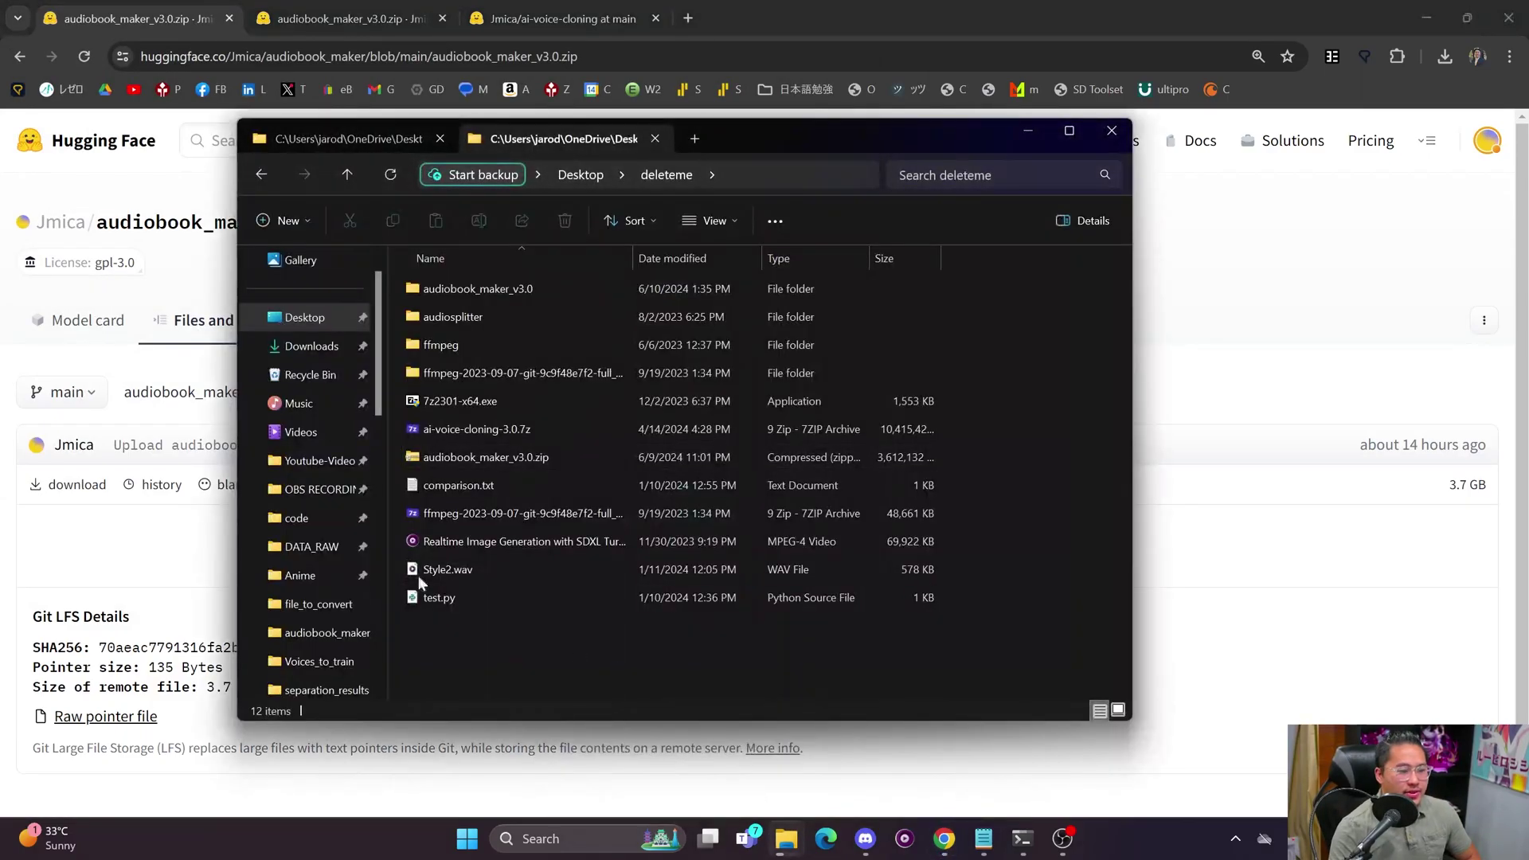
{"action": "mouse_move", "coordinate": [786, 837]}
{"action": "left_click", "coordinate": [787, 760]}
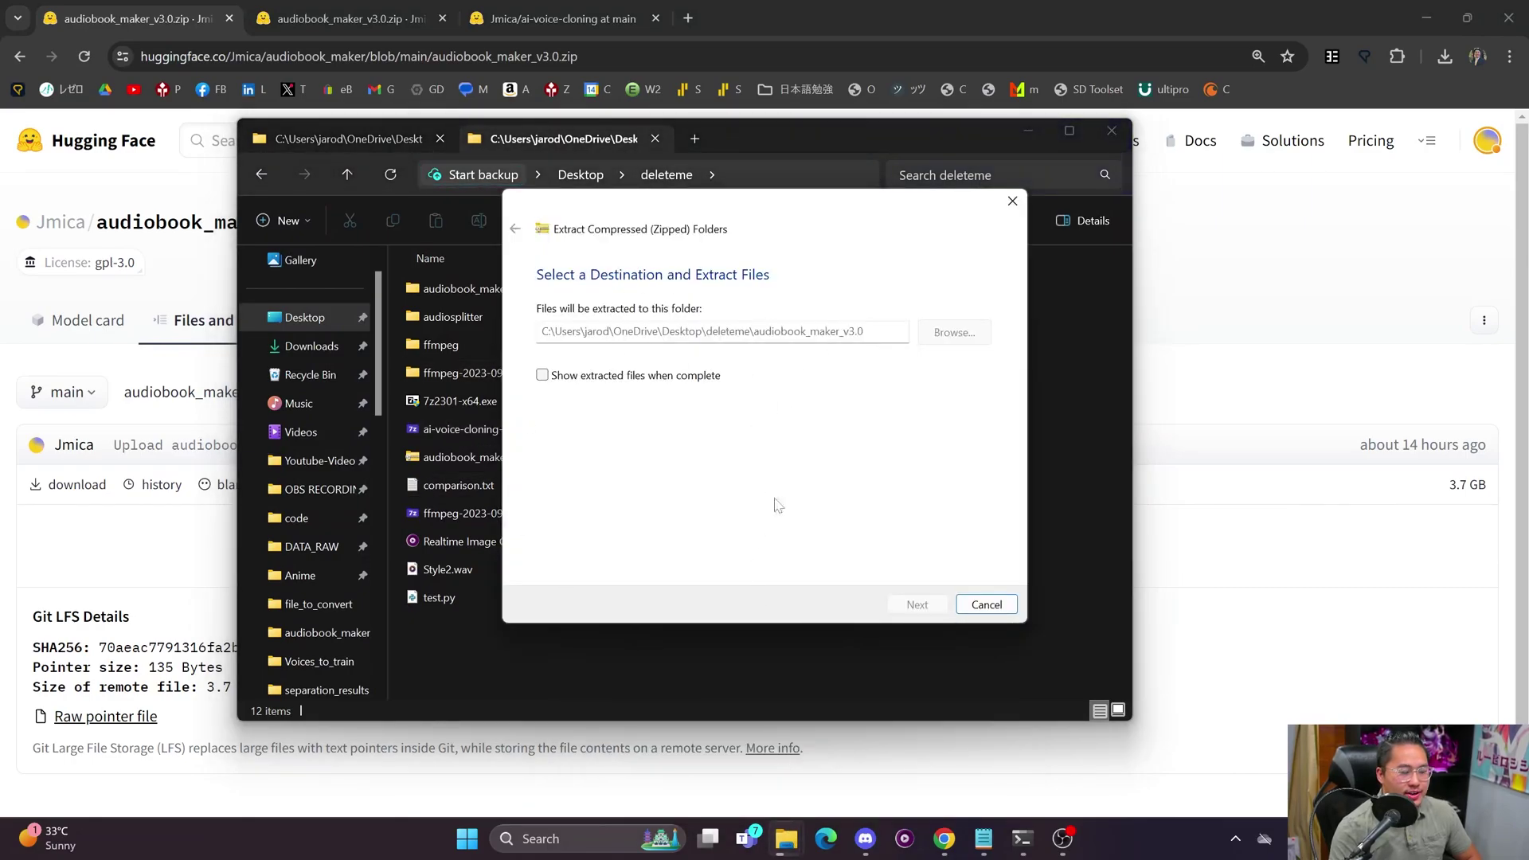
{"action": "left_click", "coordinate": [939, 740]}
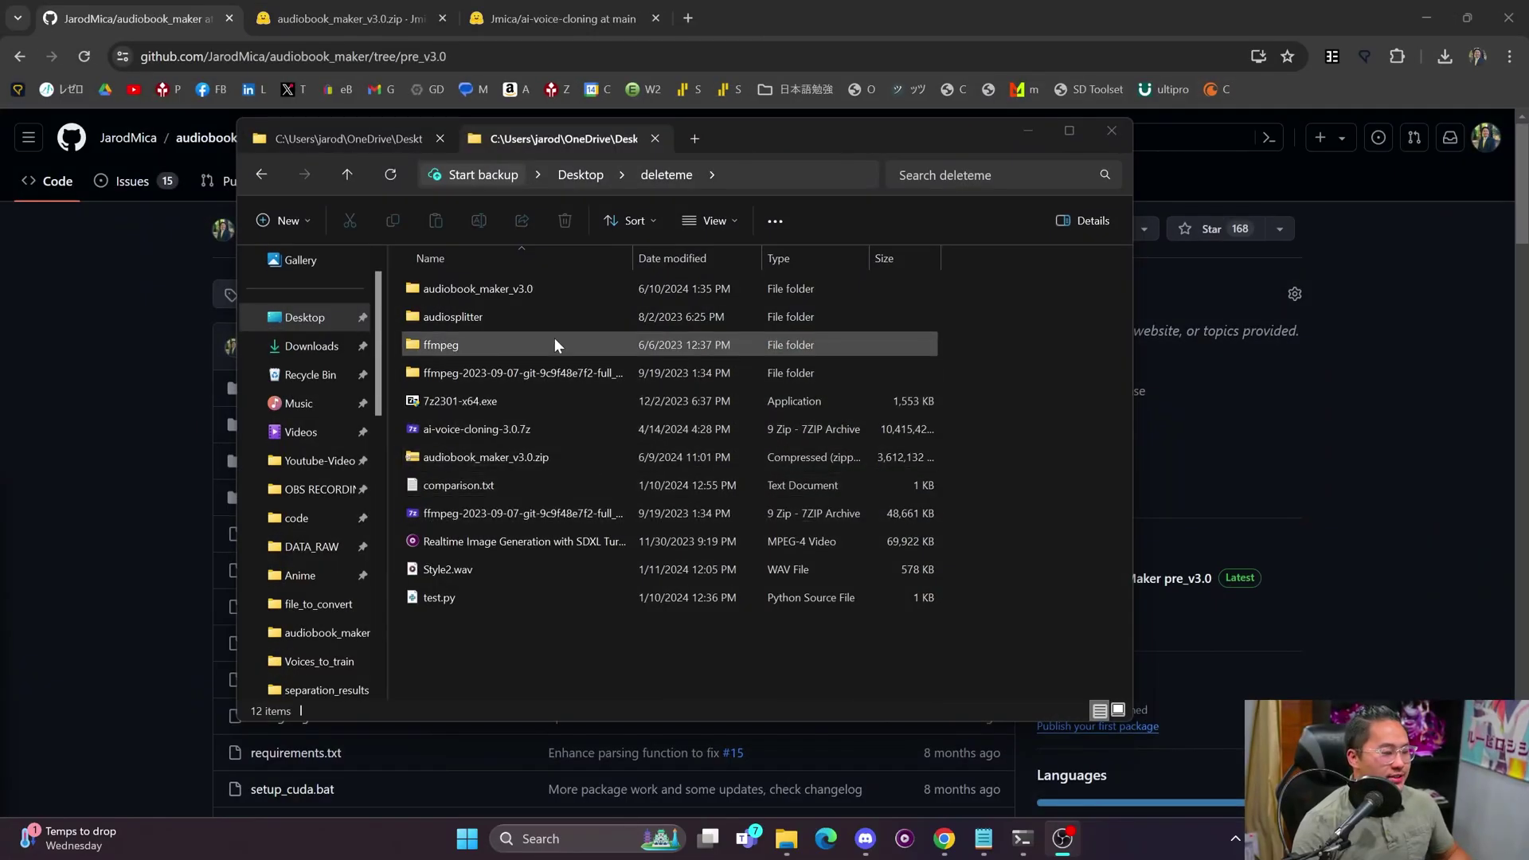
- Cut the nested audiobook_maker_v3.0 folder and paste it into deleteme, merging it with the outer folder
{"action": "left_click", "coordinate": [537, 286]}
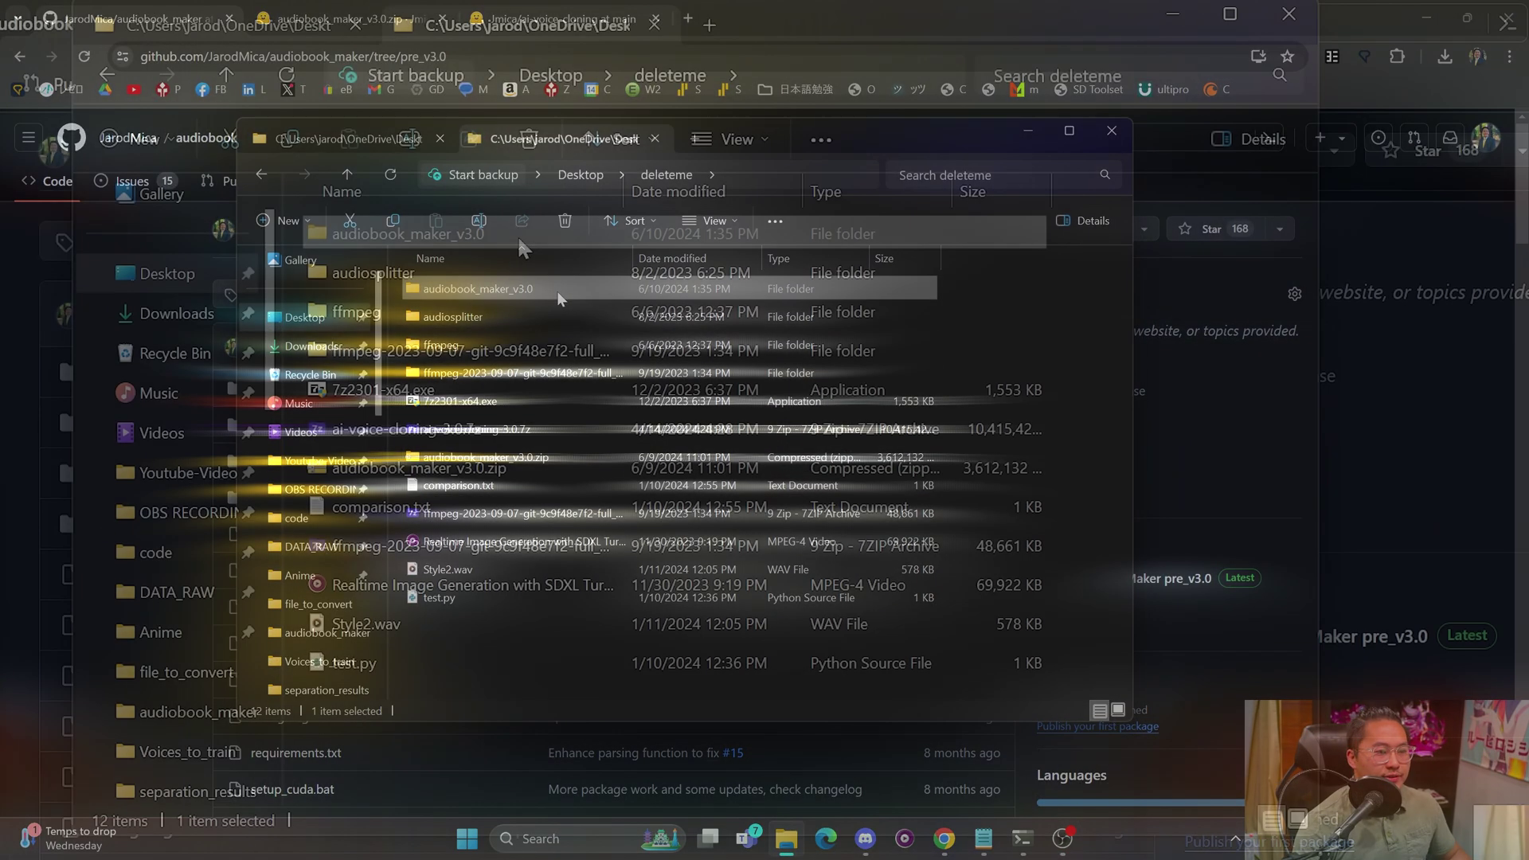
{"action": "double_click", "coordinate": [557, 292]}
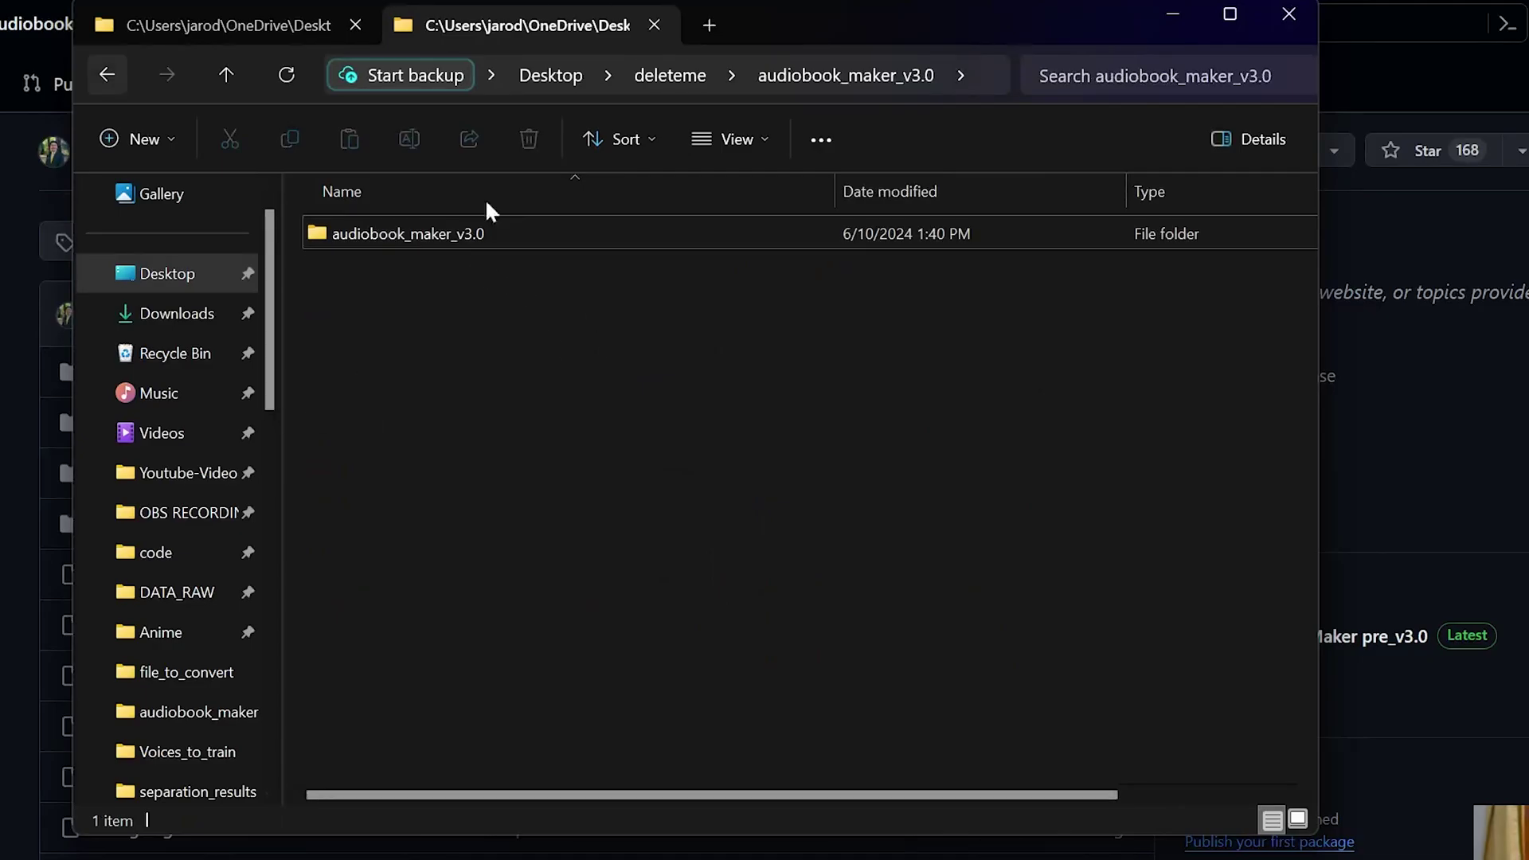
{"action": "double_click", "coordinate": [516, 237]}
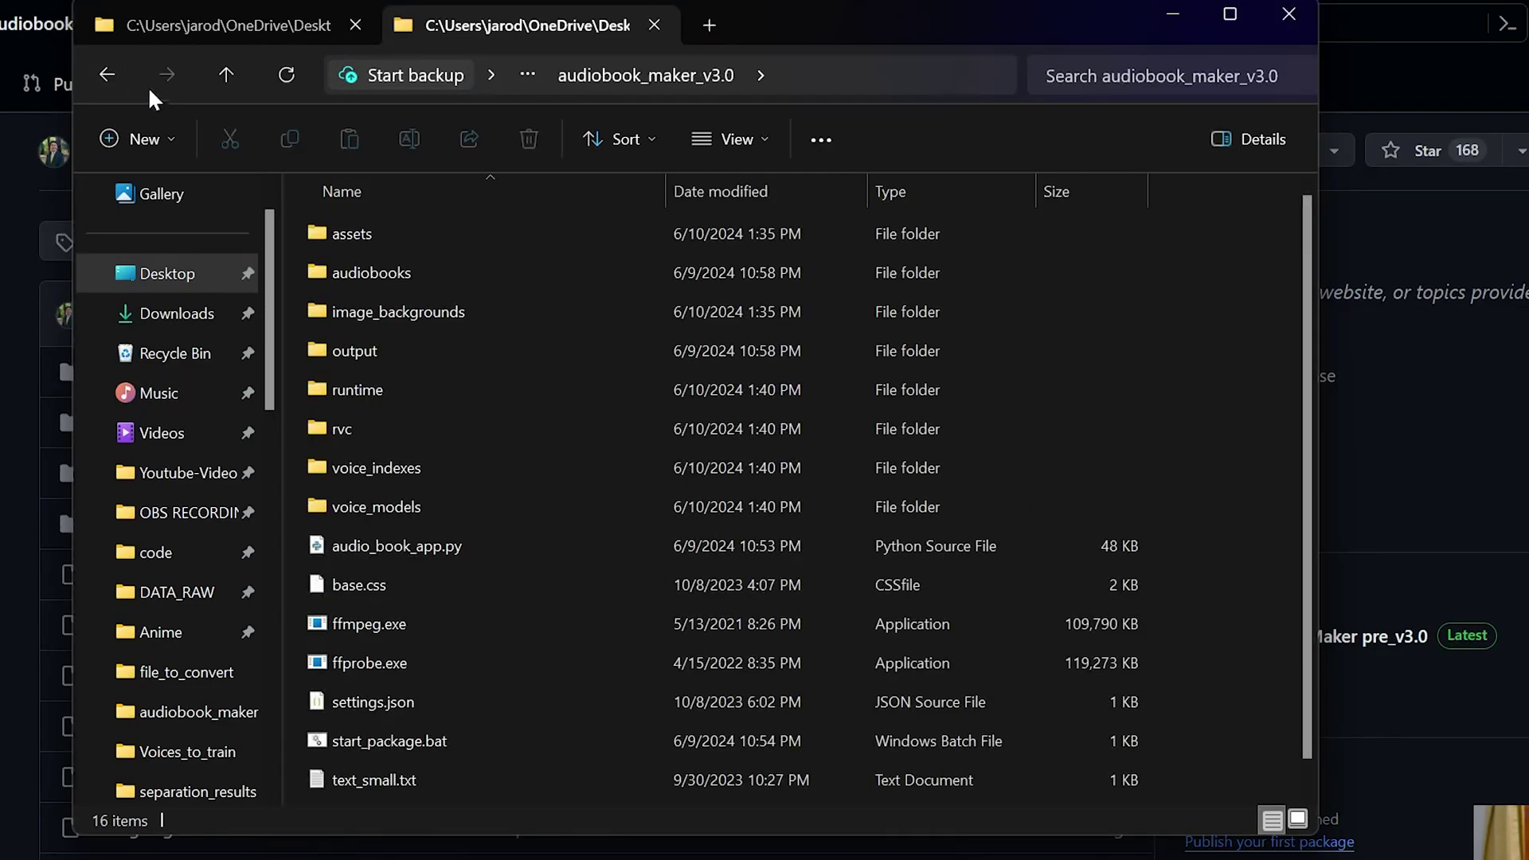
{"action": "left_click", "coordinate": [107, 75]}
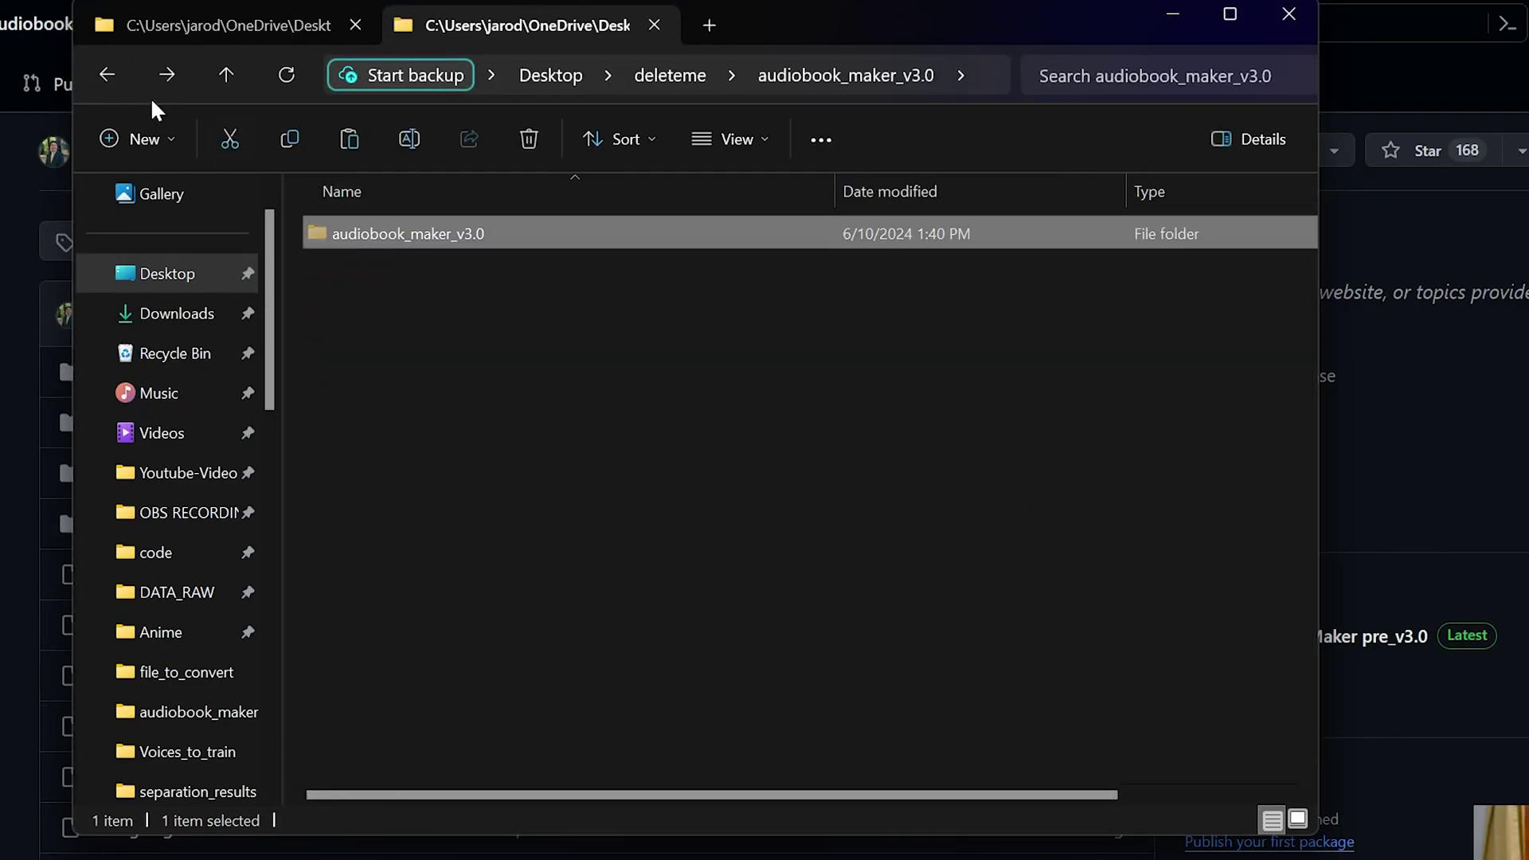
{"action": "left_click", "coordinate": [109, 77]}
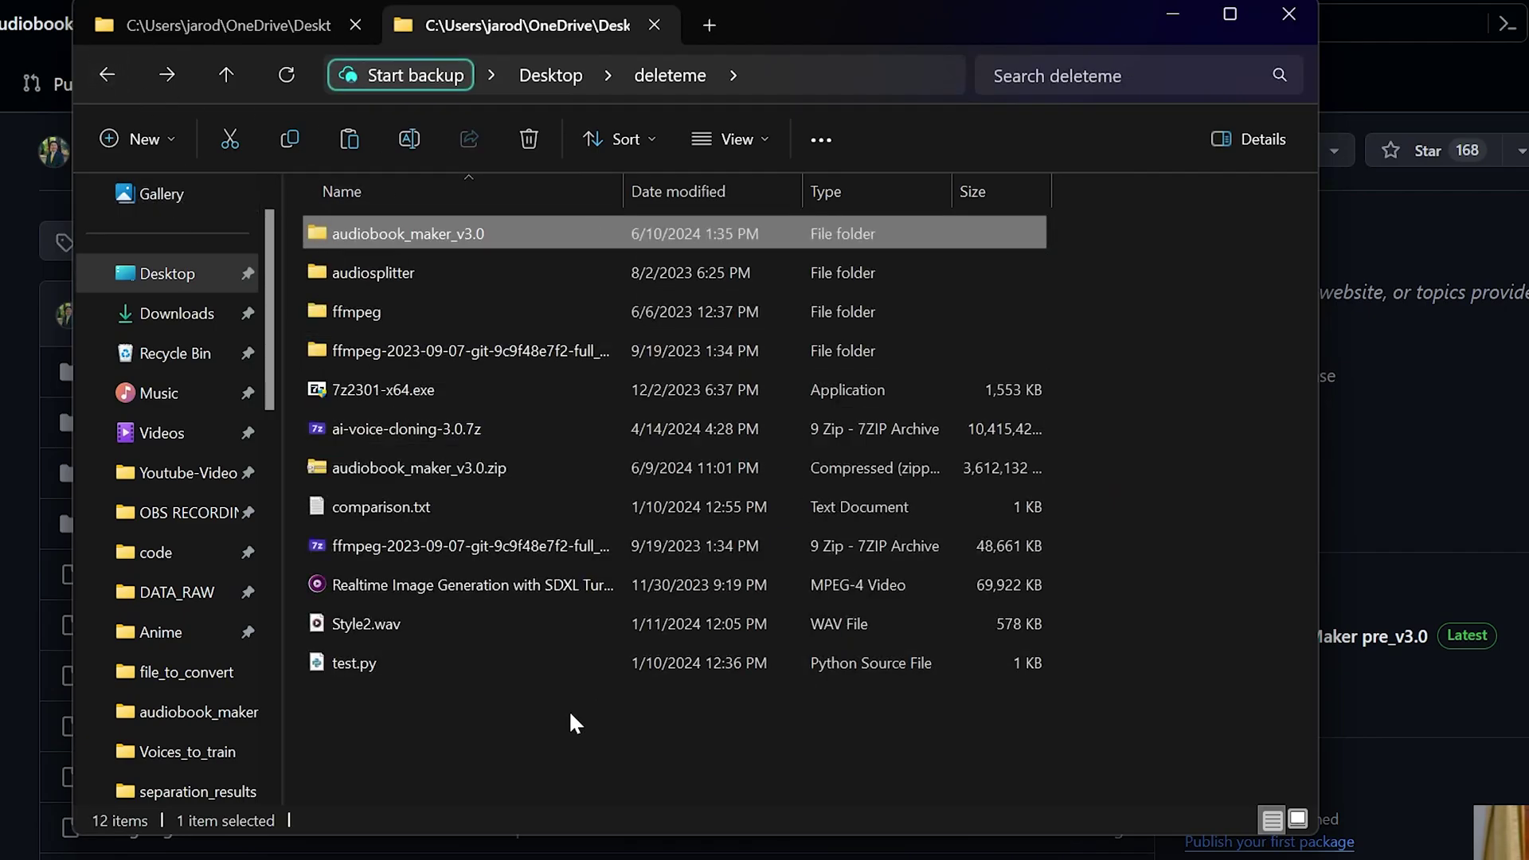
{"action": "key", "text": "ctrl+v"}
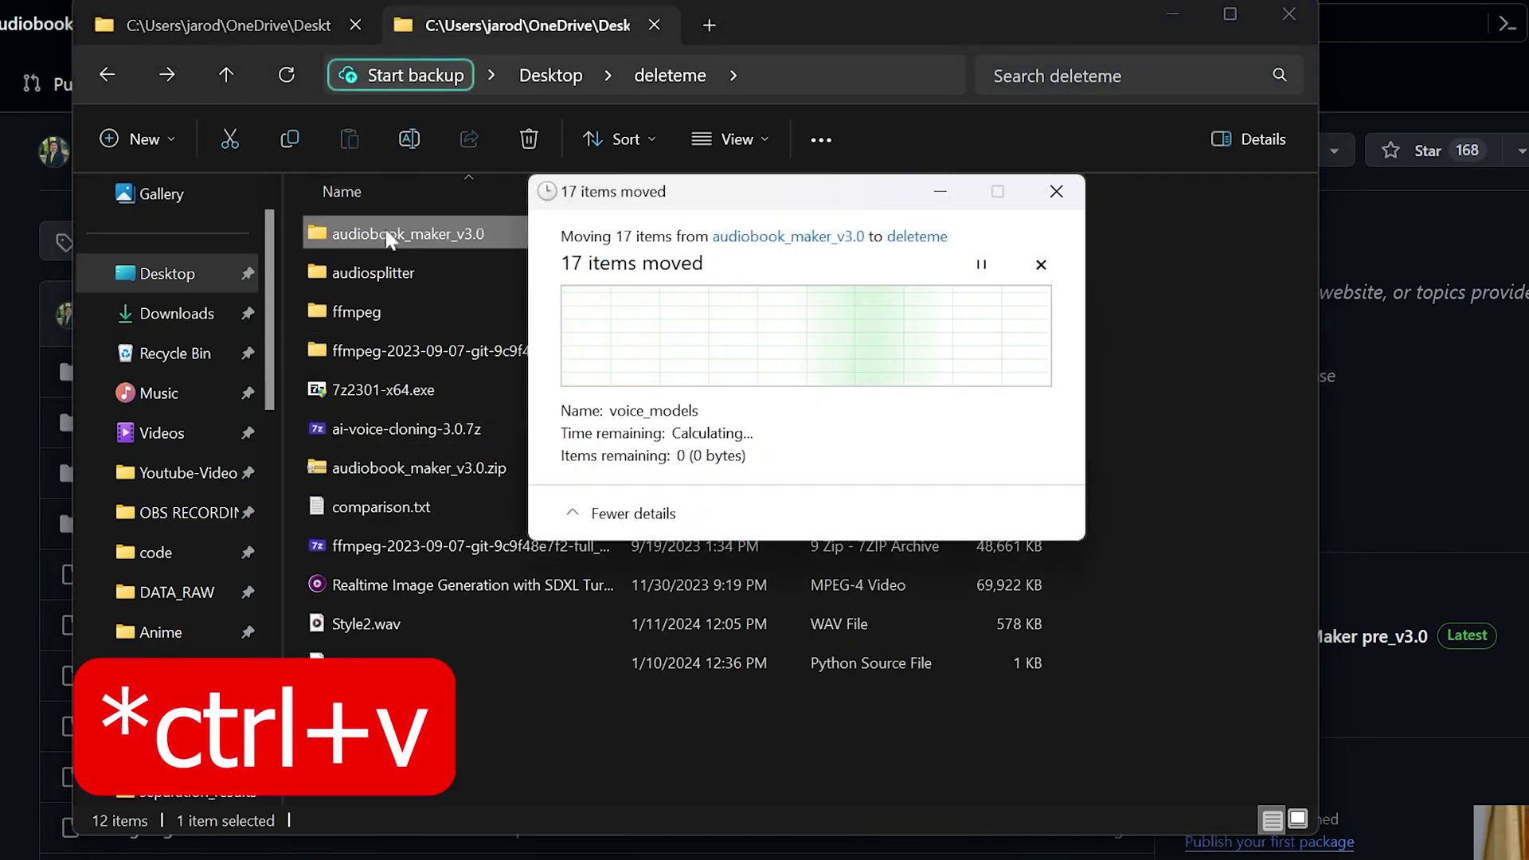
- Launch the audiobook app by running start_package.bat from the merged audiobook_maker_v3.0 folder
{"action": "double_click", "coordinate": [482, 235]}
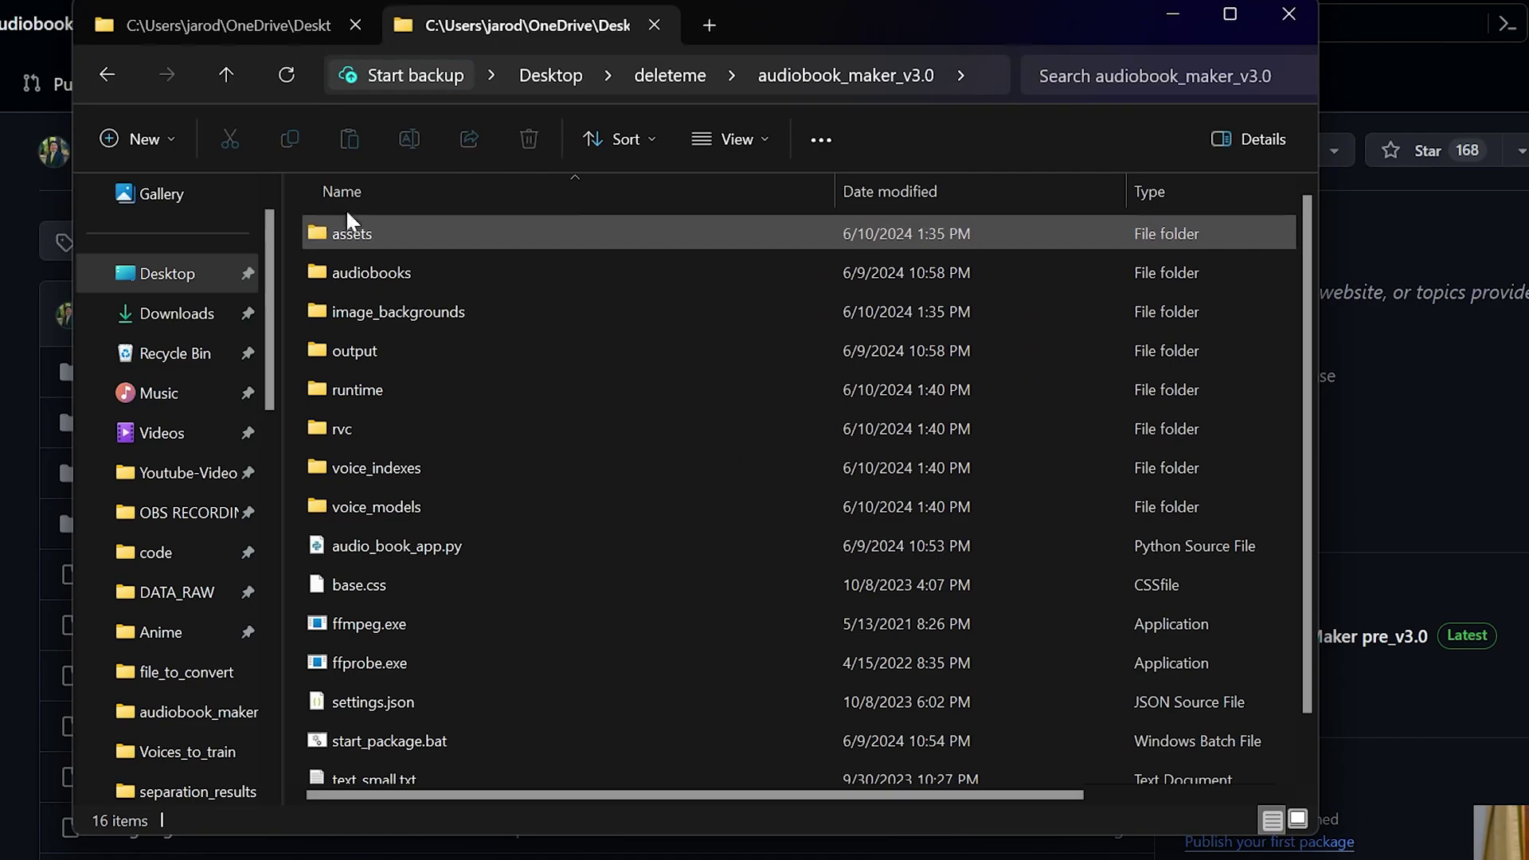
{"action": "scroll", "coordinate": [689, 475], "scroll_direction": "down", "scroll_amount": 2}
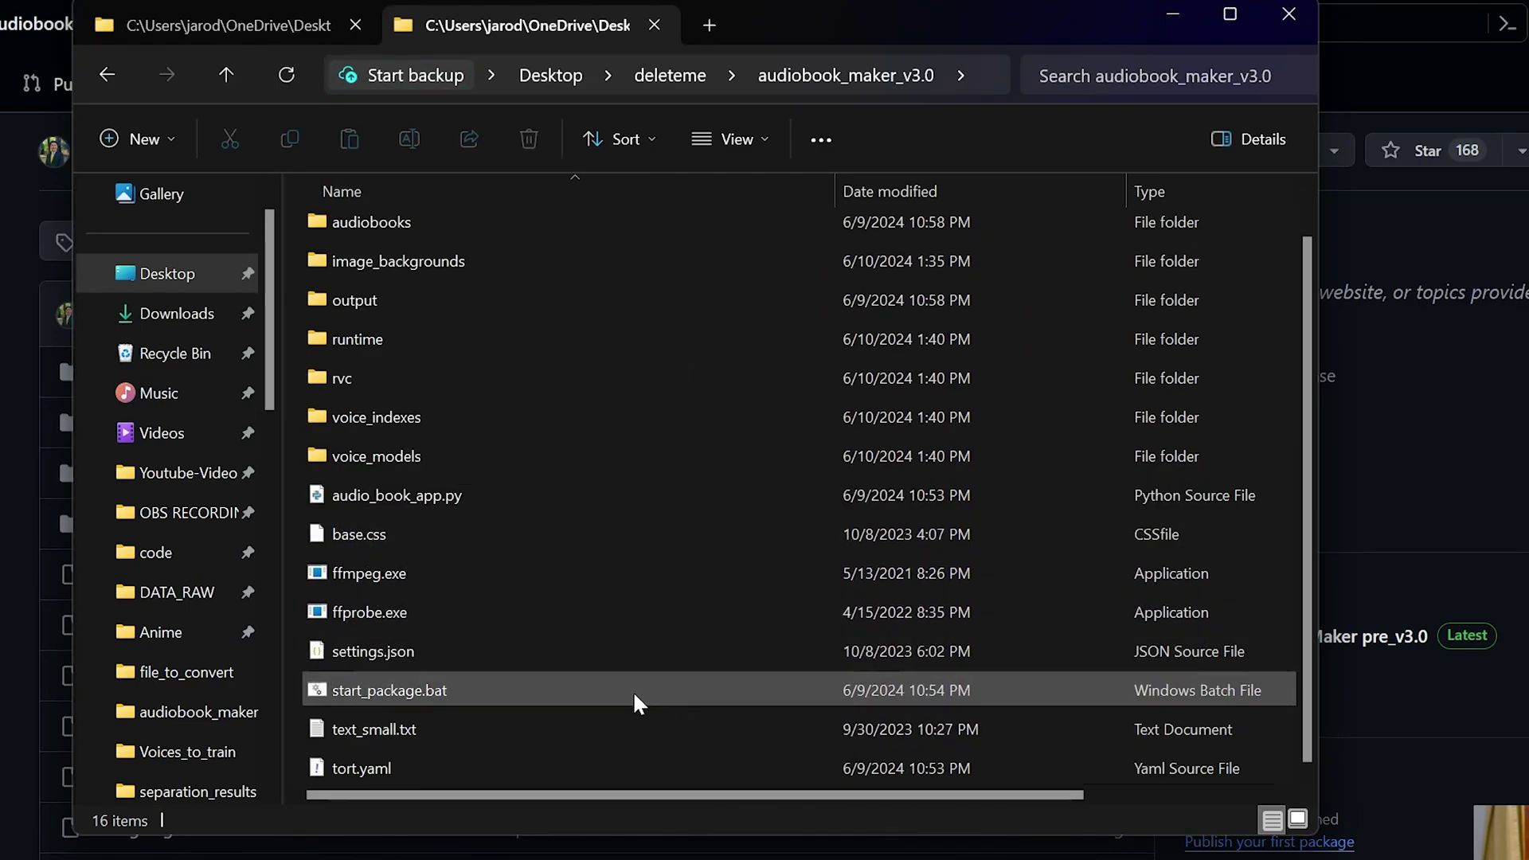
{"action": "double_click", "coordinate": [572, 690]}
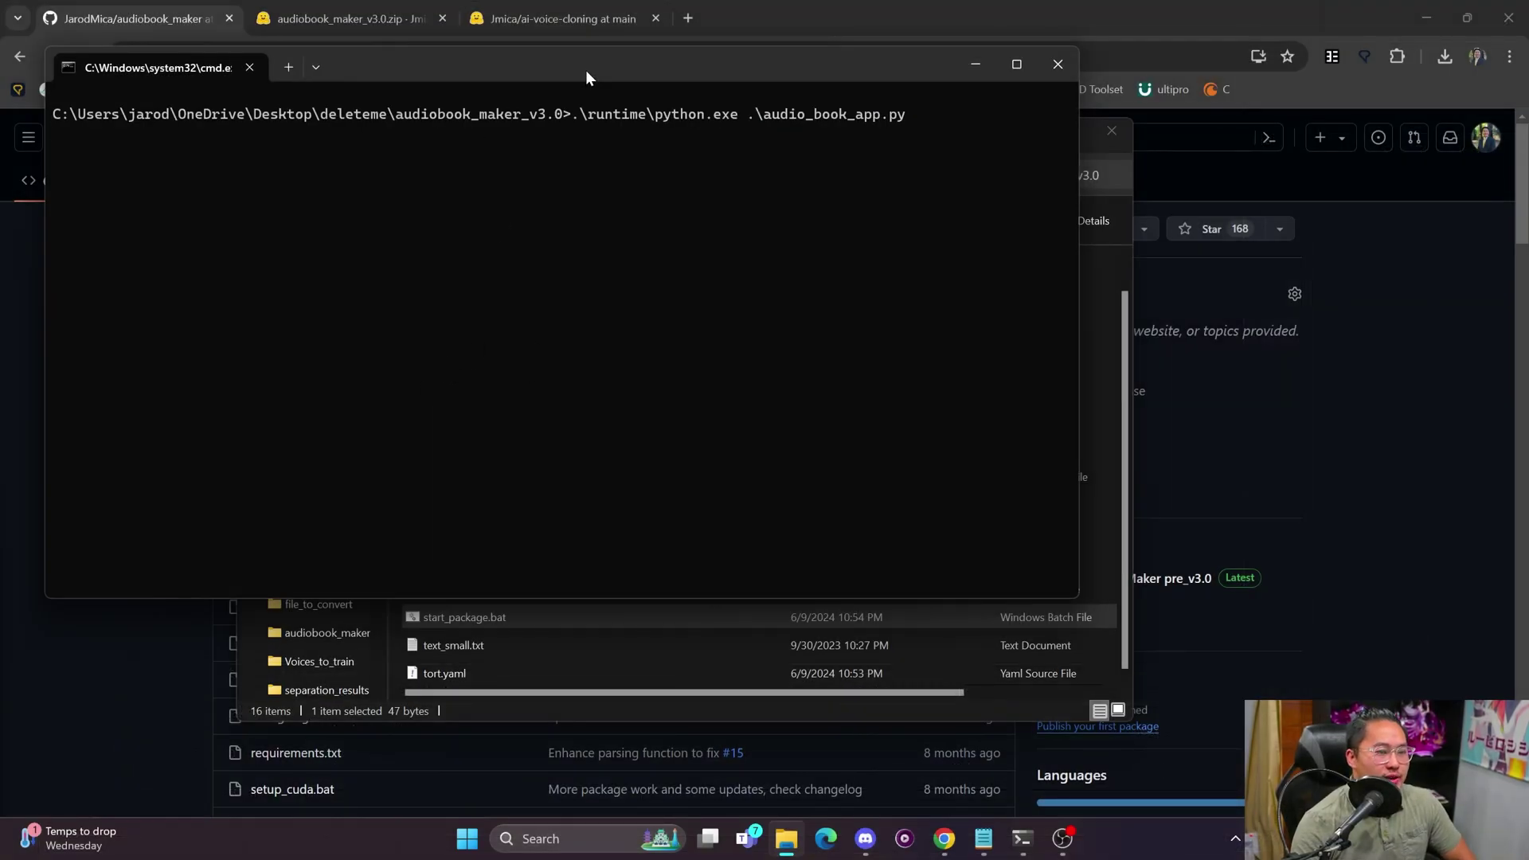
{"action": "mouse_move", "coordinate": [567, 65]}
{"action": "left_mouse_down"}
{"action": "mouse_move", "coordinate": [734, 88]}
{"action": "mouse_move", "coordinate": [578, 88]}
{"action": "left_mouse_up"}
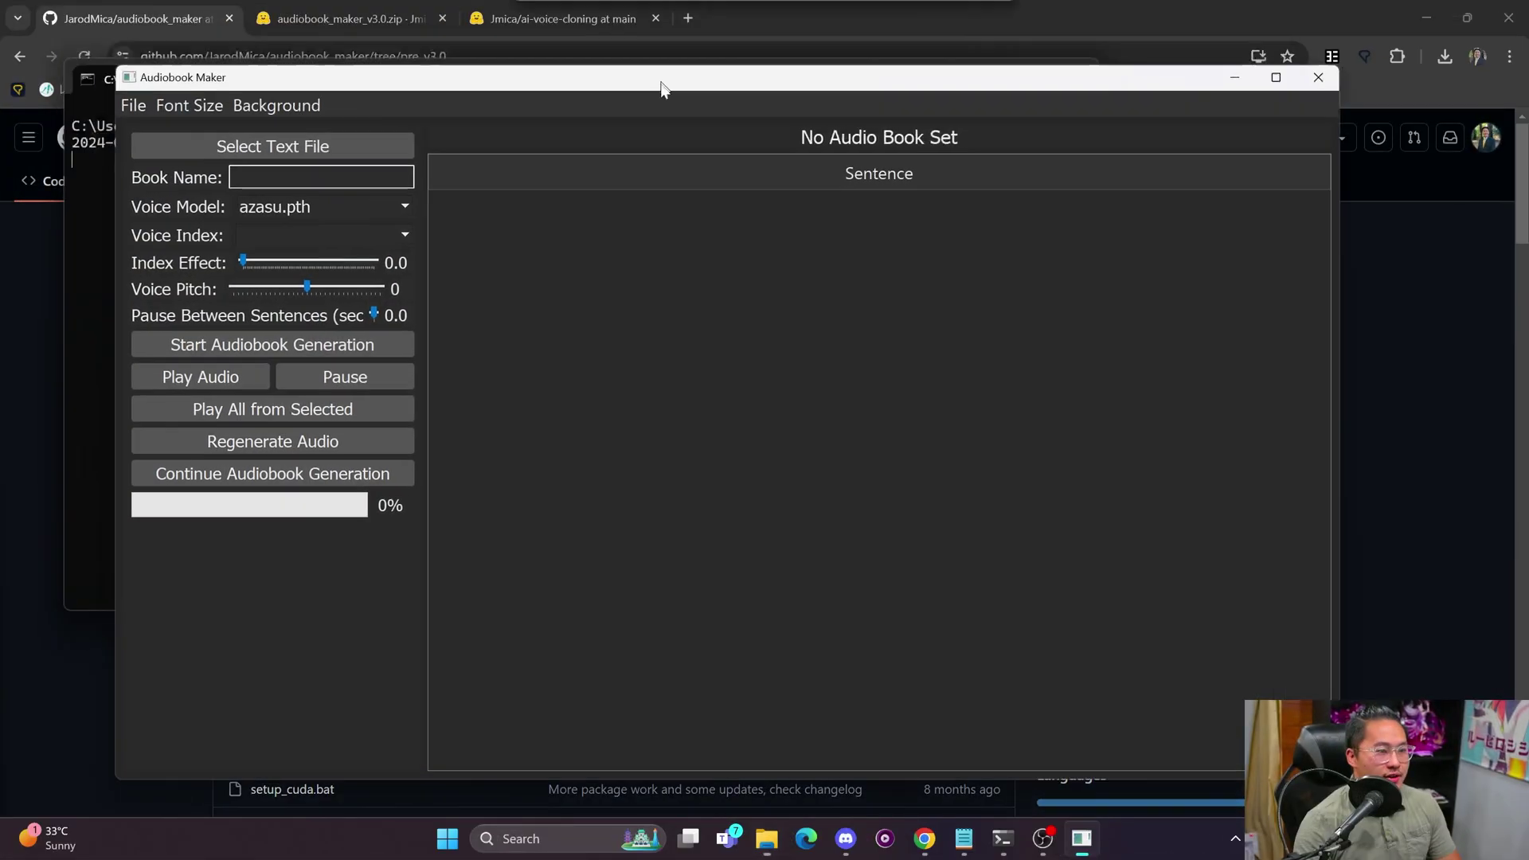
- Set the Audiobook Maker background to the first image in the image_backgrounds folder
{"action": "left_click_drag", "start_coordinate": [683, 83], "coordinate": [612, 75]}
{"action": "left_click", "coordinate": [271, 95]}
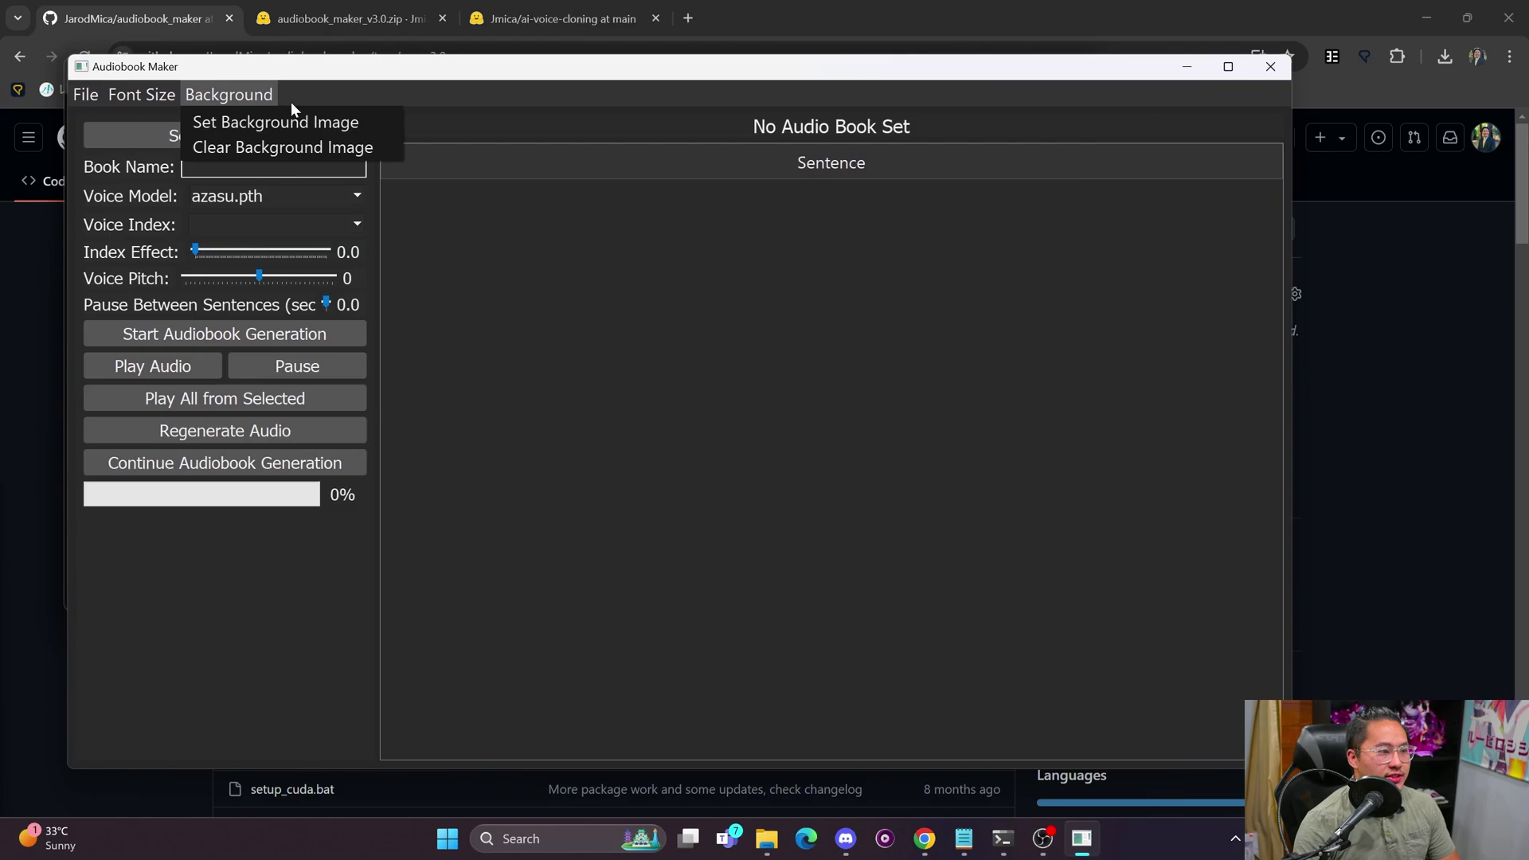
{"action": "left_click", "coordinate": [272, 124]}
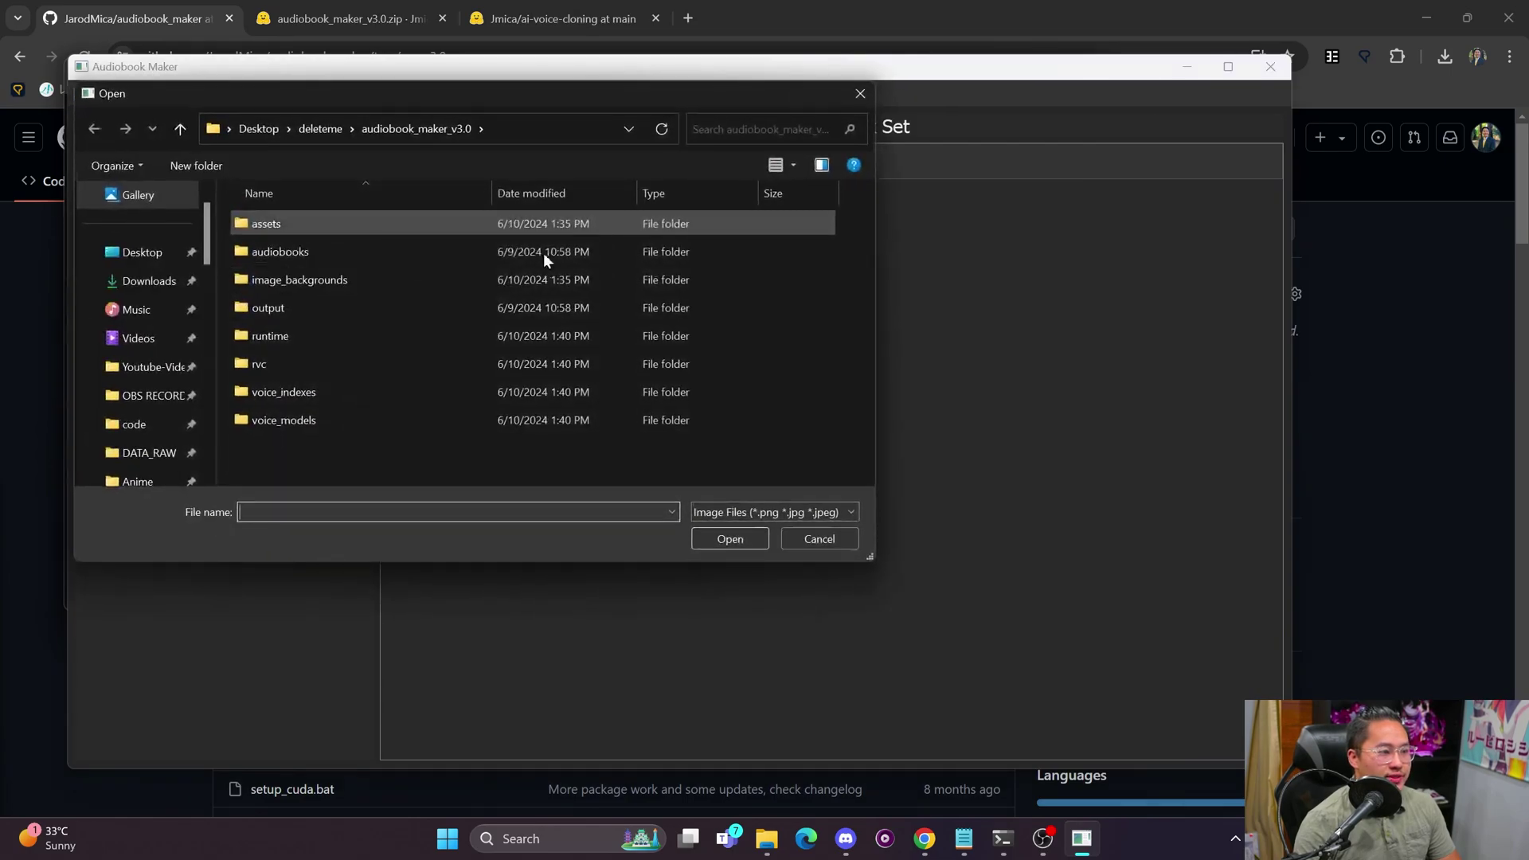
{"action": "double_click", "coordinate": [371, 277]}
{"action": "double_click", "coordinate": [368, 226]}
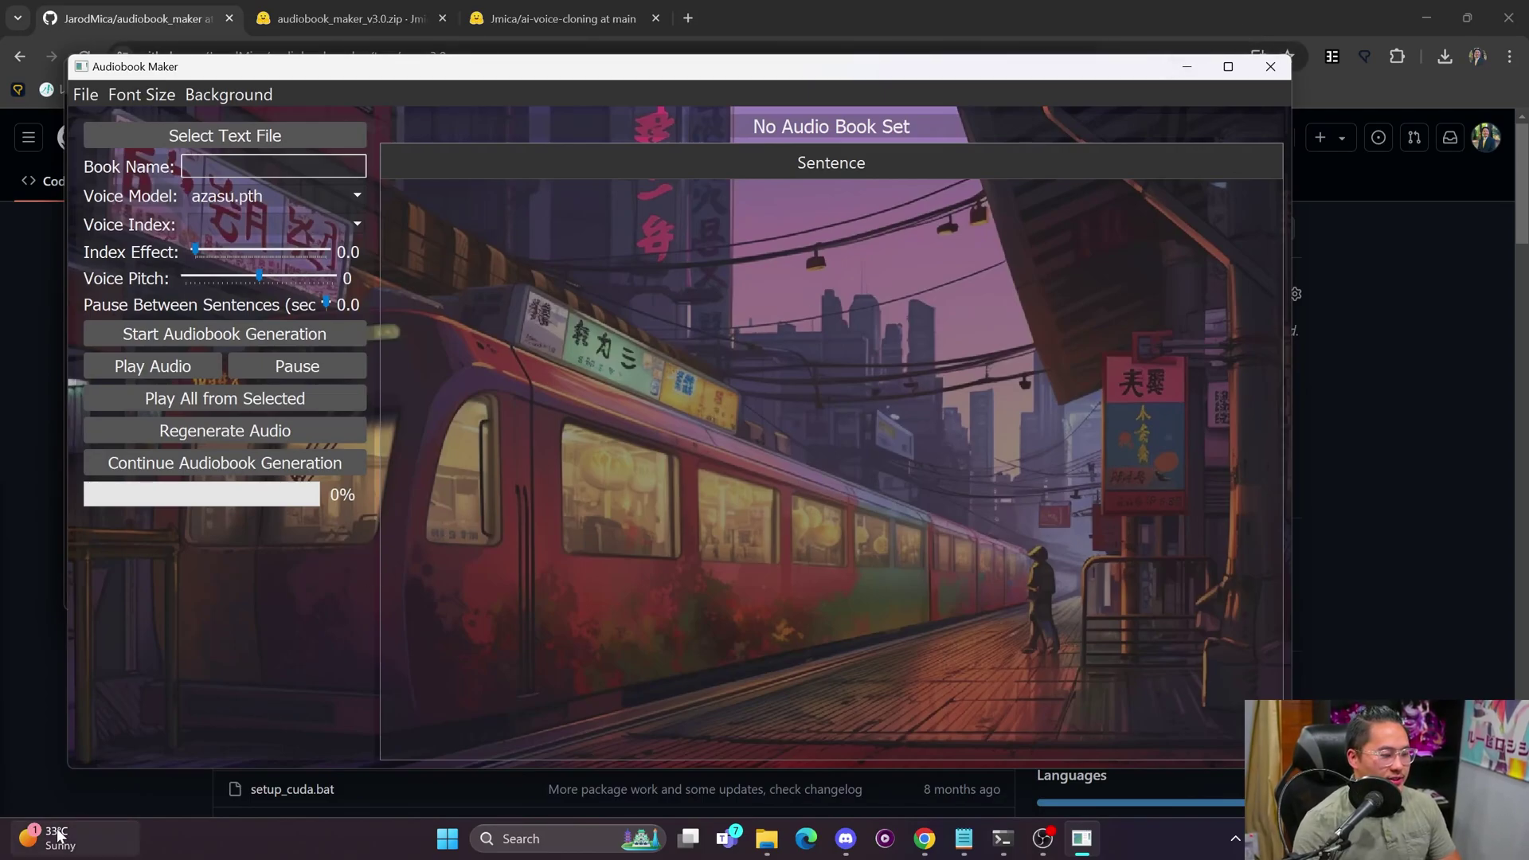
- Switch to File Explorer and run start.bat from the ai-voice-cloning-3.0 folder
{"action": "left_click", "coordinate": [1082, 838]}
{"action": "double_click", "coordinate": [554, 284]}
{"action": "scroll", "coordinate": [715, 585], "scroll_direction": "down", "scroll_amount": 3}
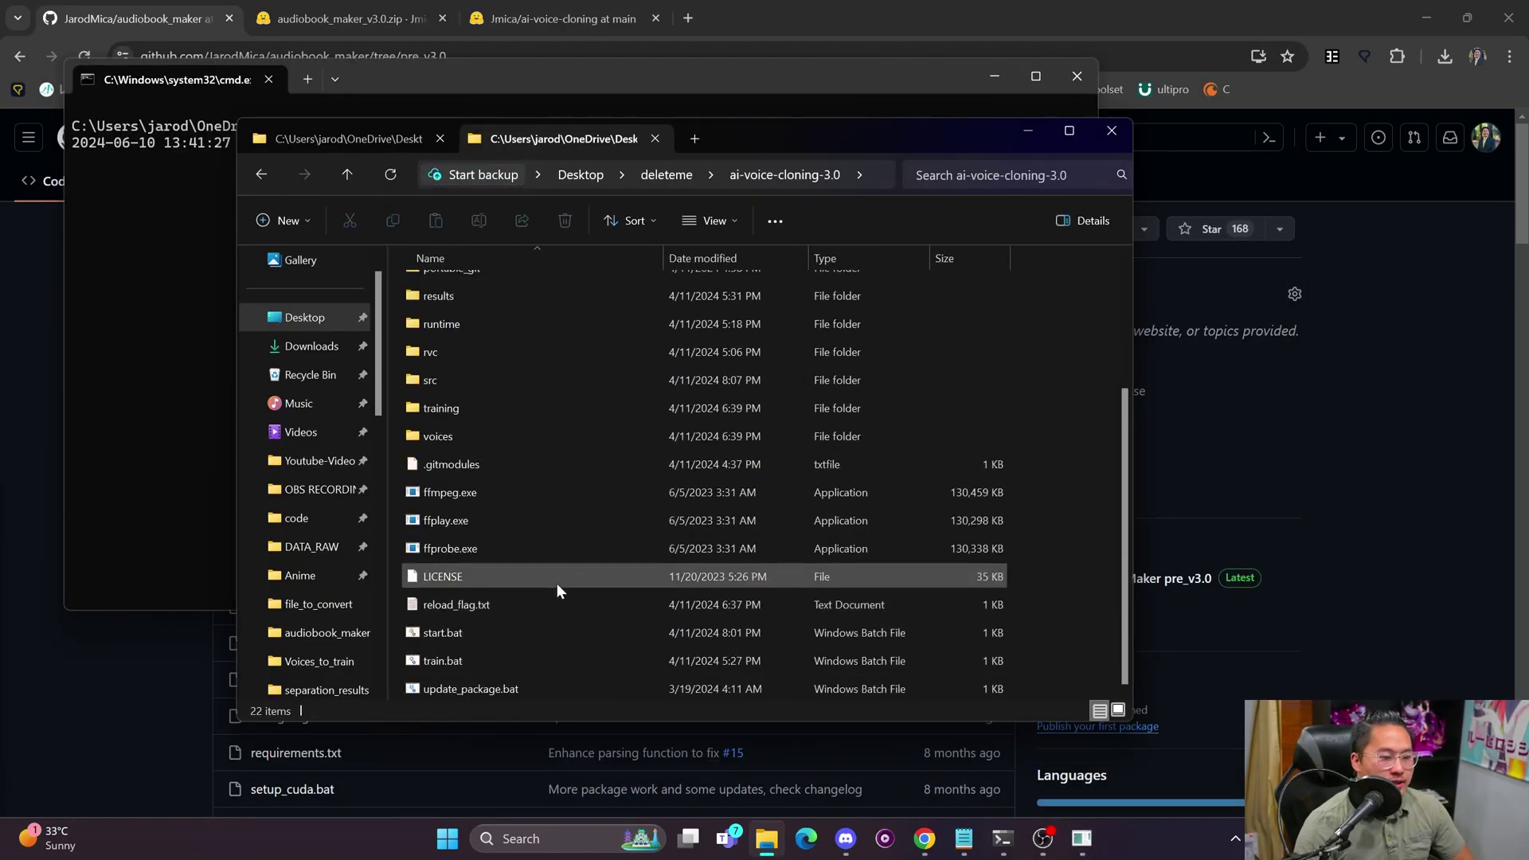
{"action": "left_click", "coordinate": [511, 636]}
{"action": "double_click", "coordinate": [512, 635]}
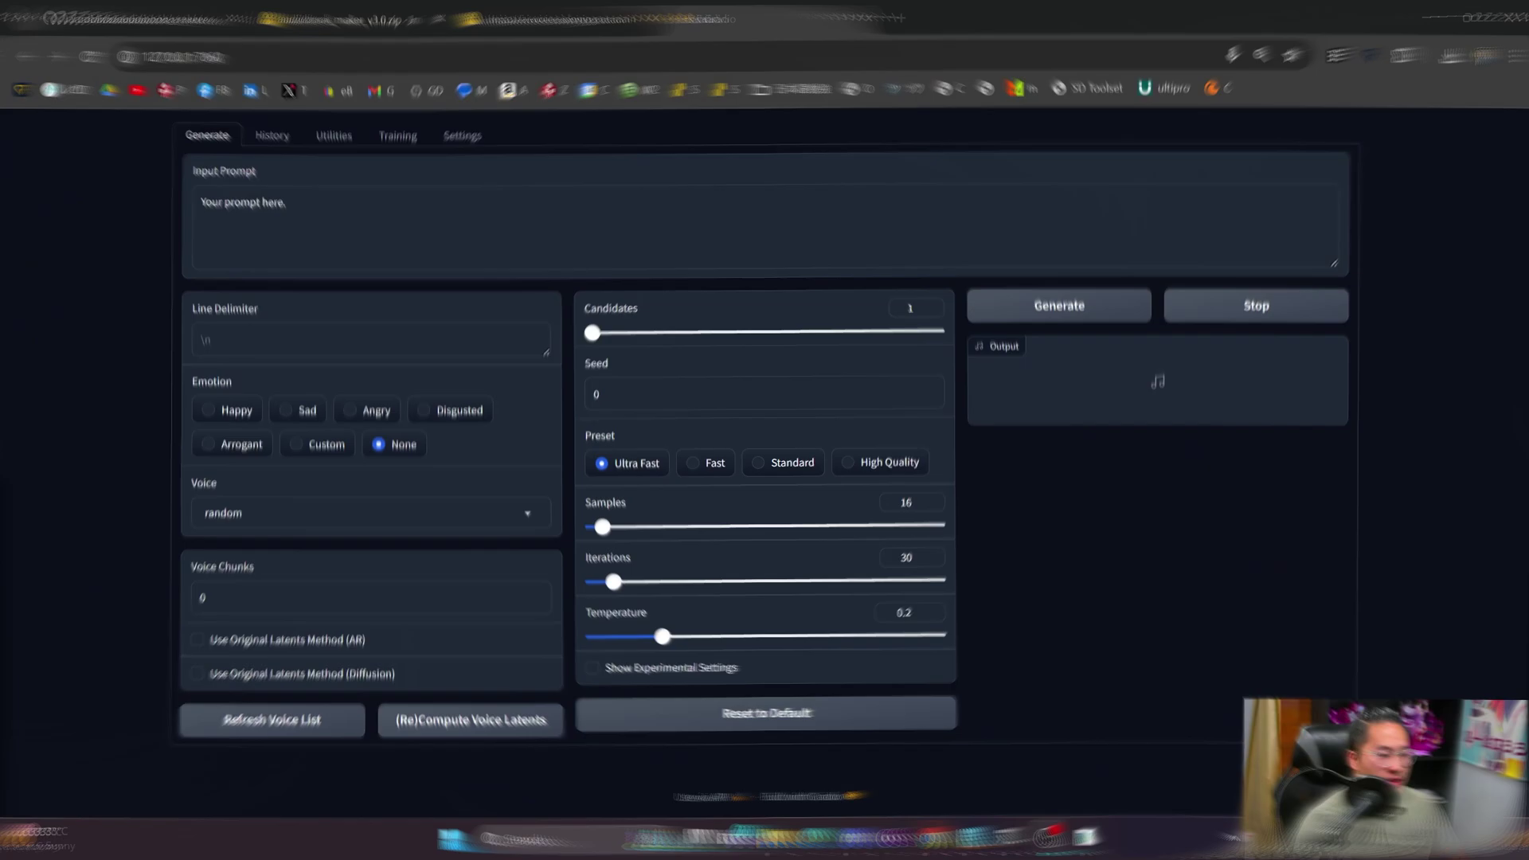
- Open the settings of the voice cloning web interface and copy the results folder's path from ai-voice-cloning-3.0
{"action": "left_click", "coordinate": [462, 137]}
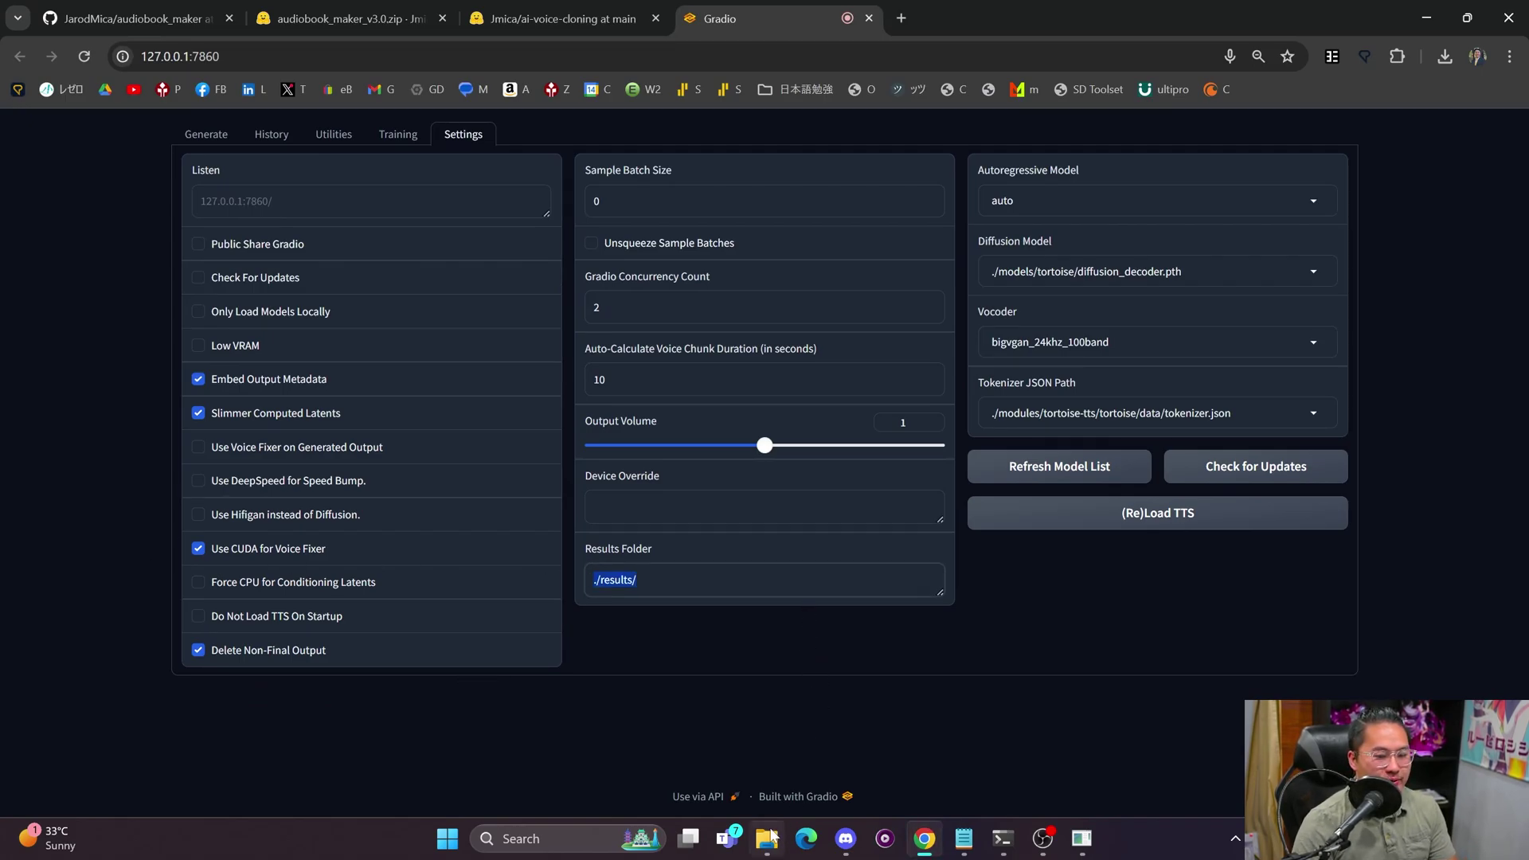
{"action": "left_click", "coordinate": [807, 740]}
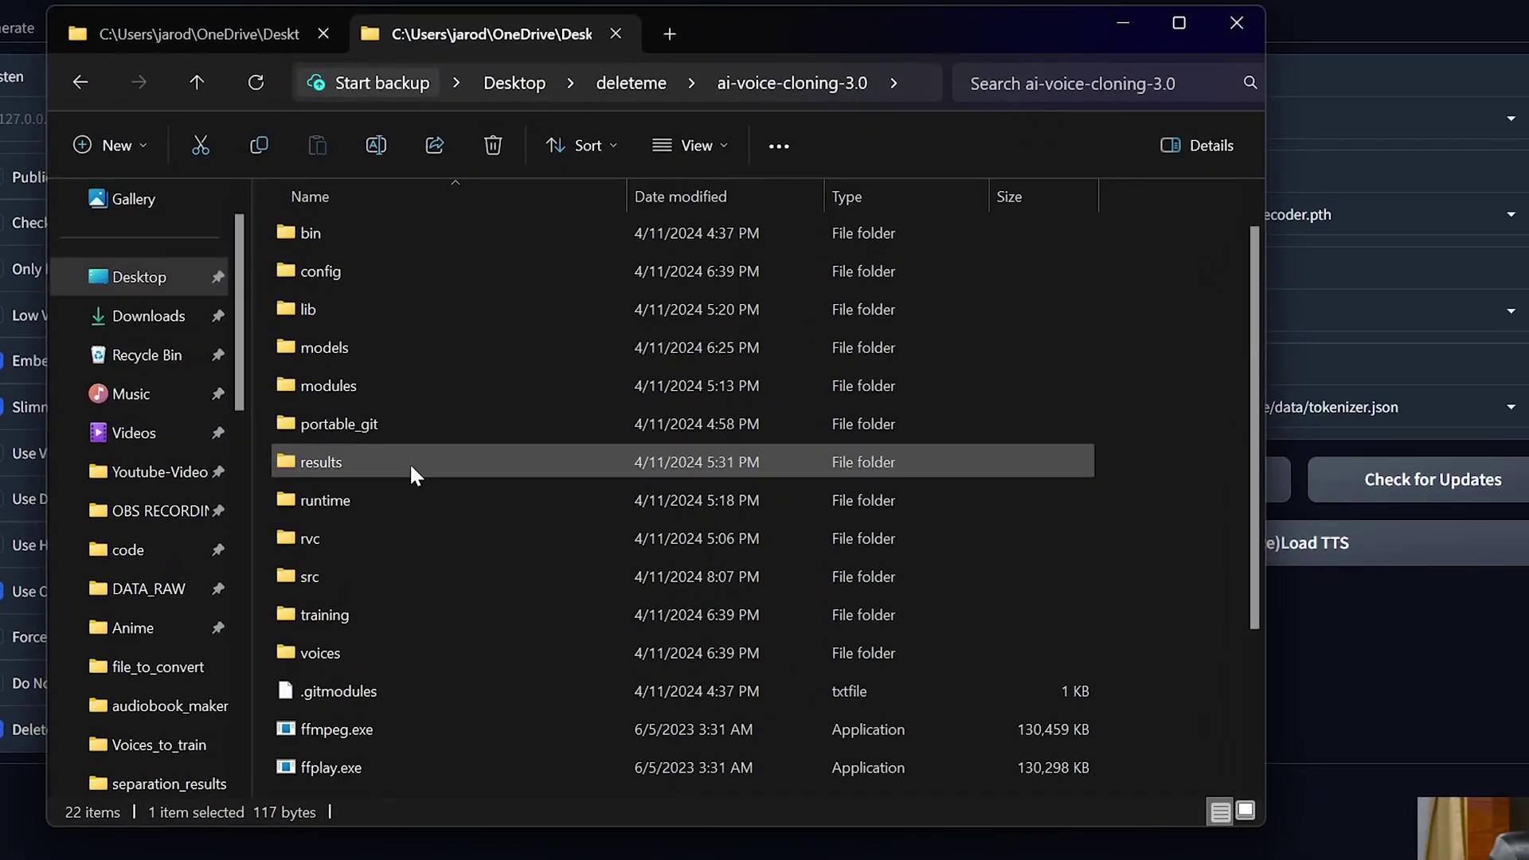
{"action": "left_click", "coordinate": [375, 473]}
{"action": "right_click", "coordinate": [392, 468]}
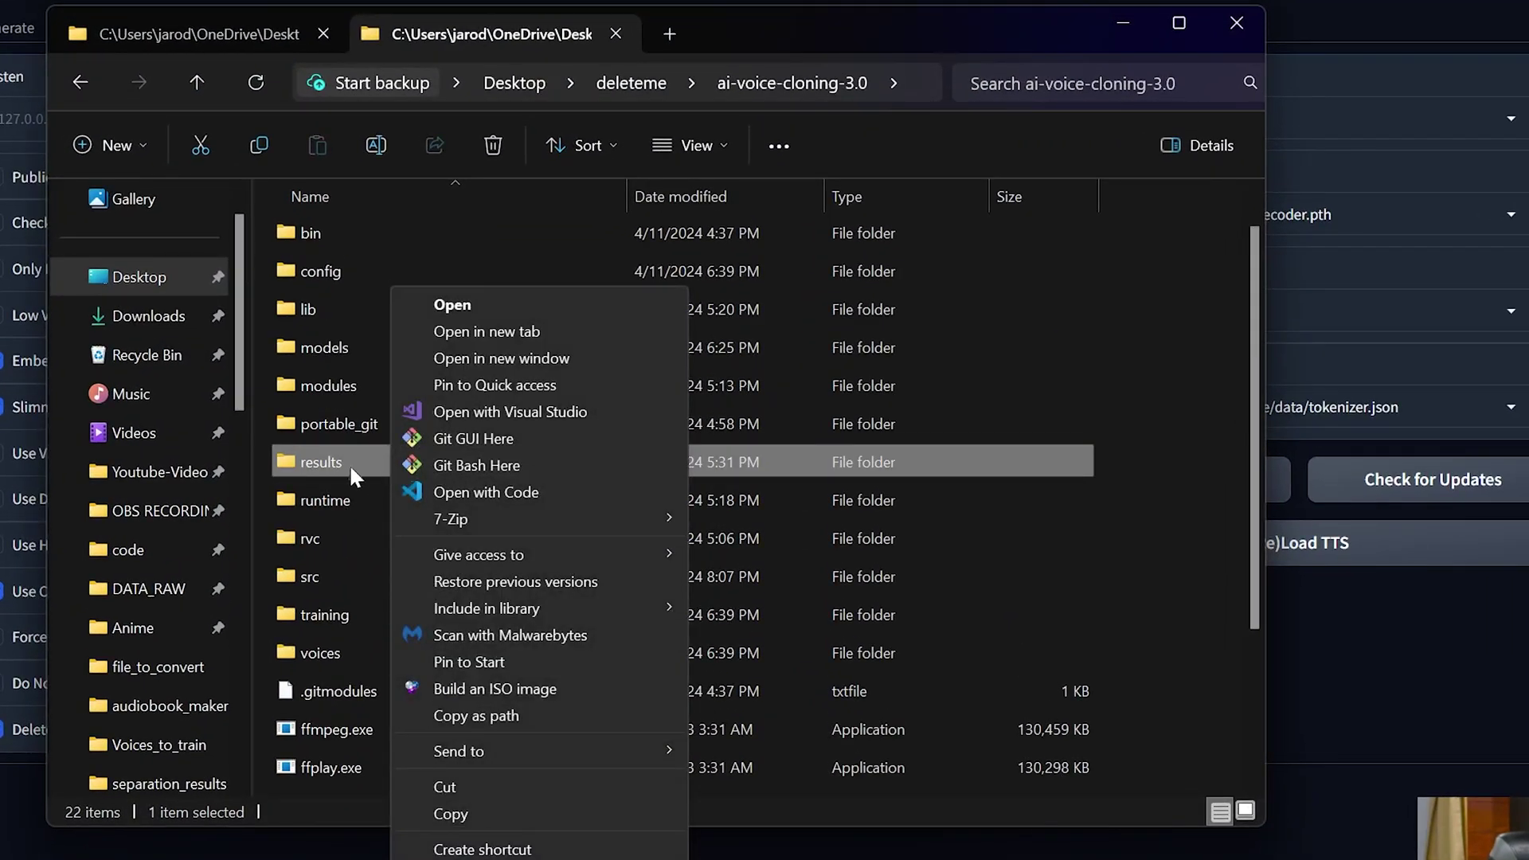
{"action": "left_click", "coordinate": [503, 713]}
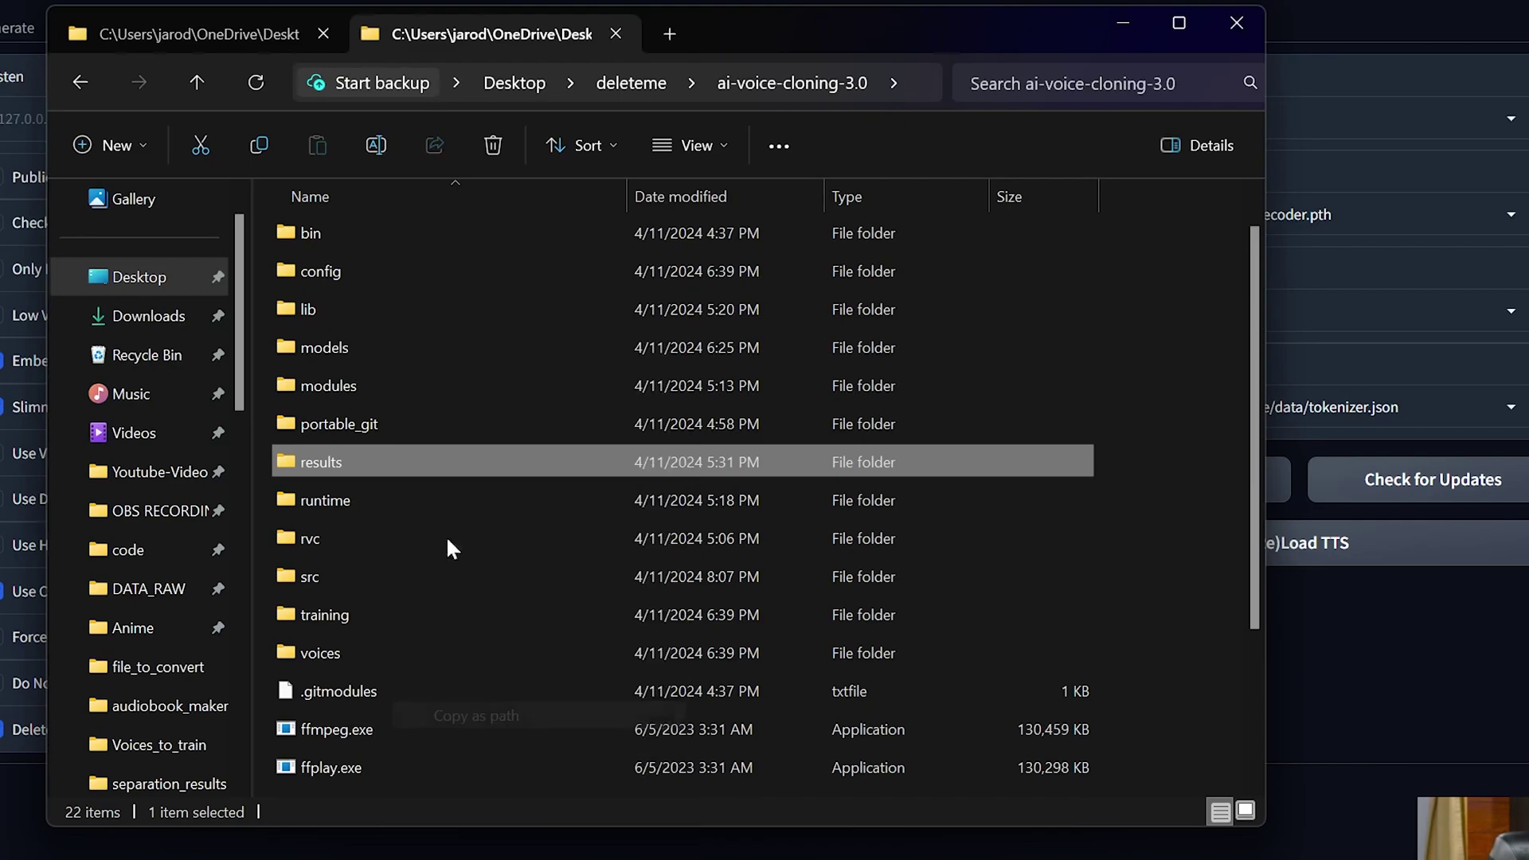
- Copy the address of the ai-voice-cloning-3.0 results folder as text and enter that full path as the Results Folder setting
{"action": "double_click", "coordinate": [469, 468]}
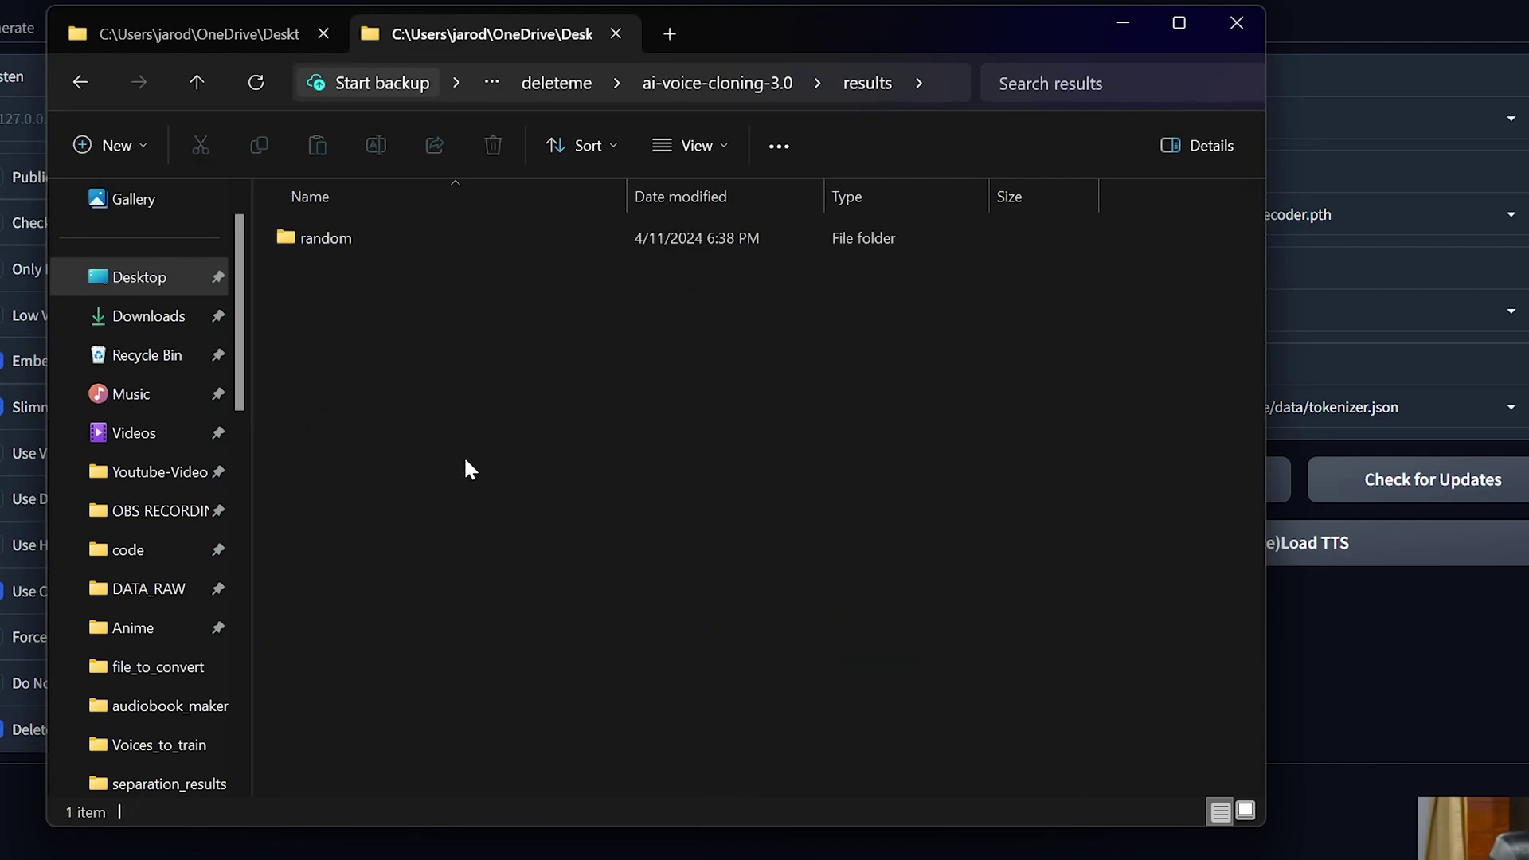
{"action": "right_click", "coordinate": [869, 80]}
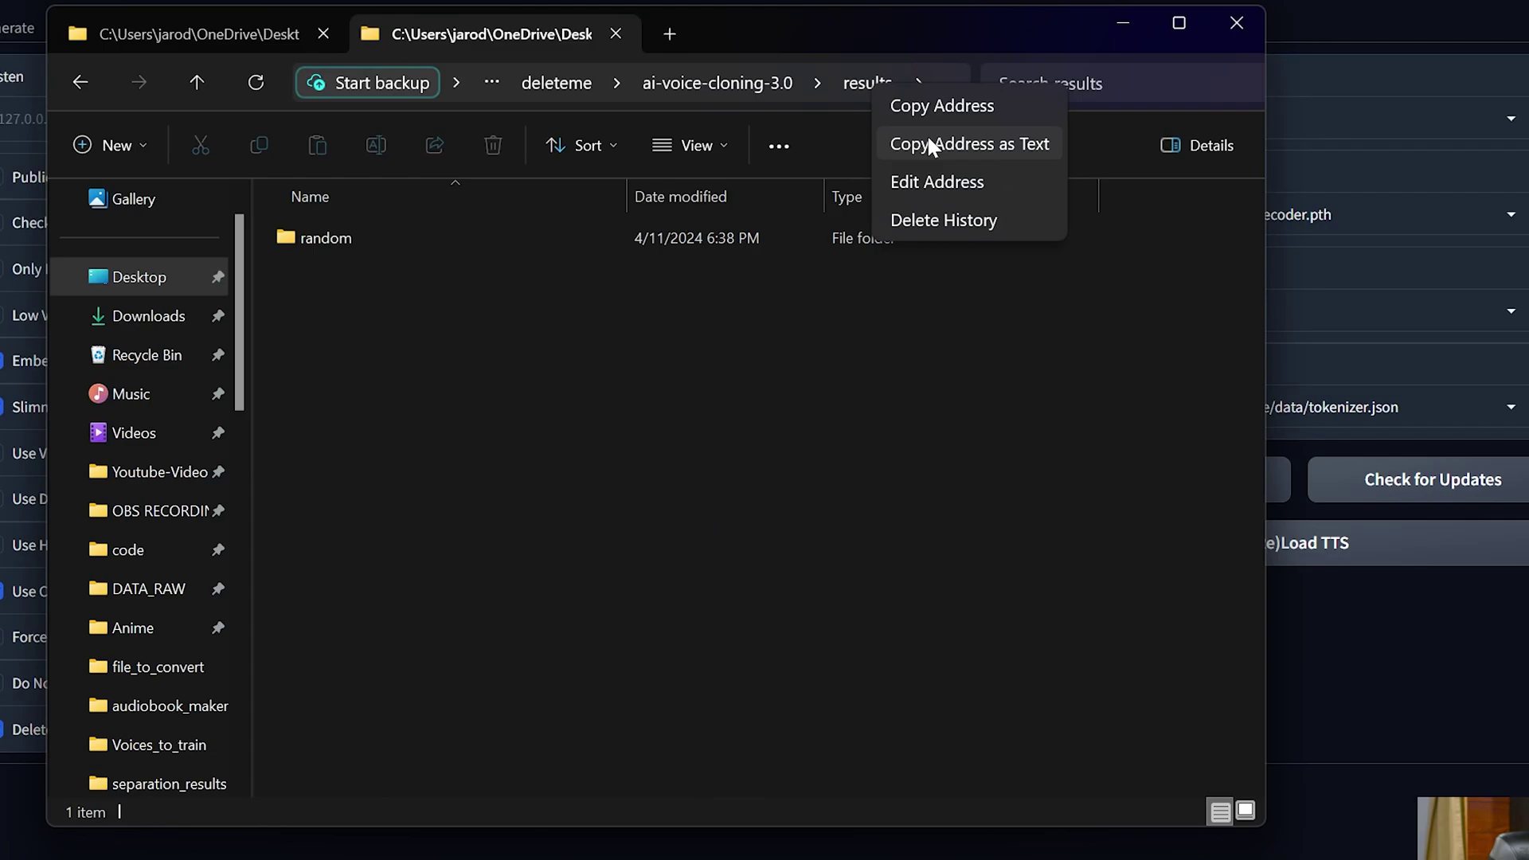
{"action": "left_click", "coordinate": [929, 140]}
{"action": "left_click", "coordinate": [717, 83]}
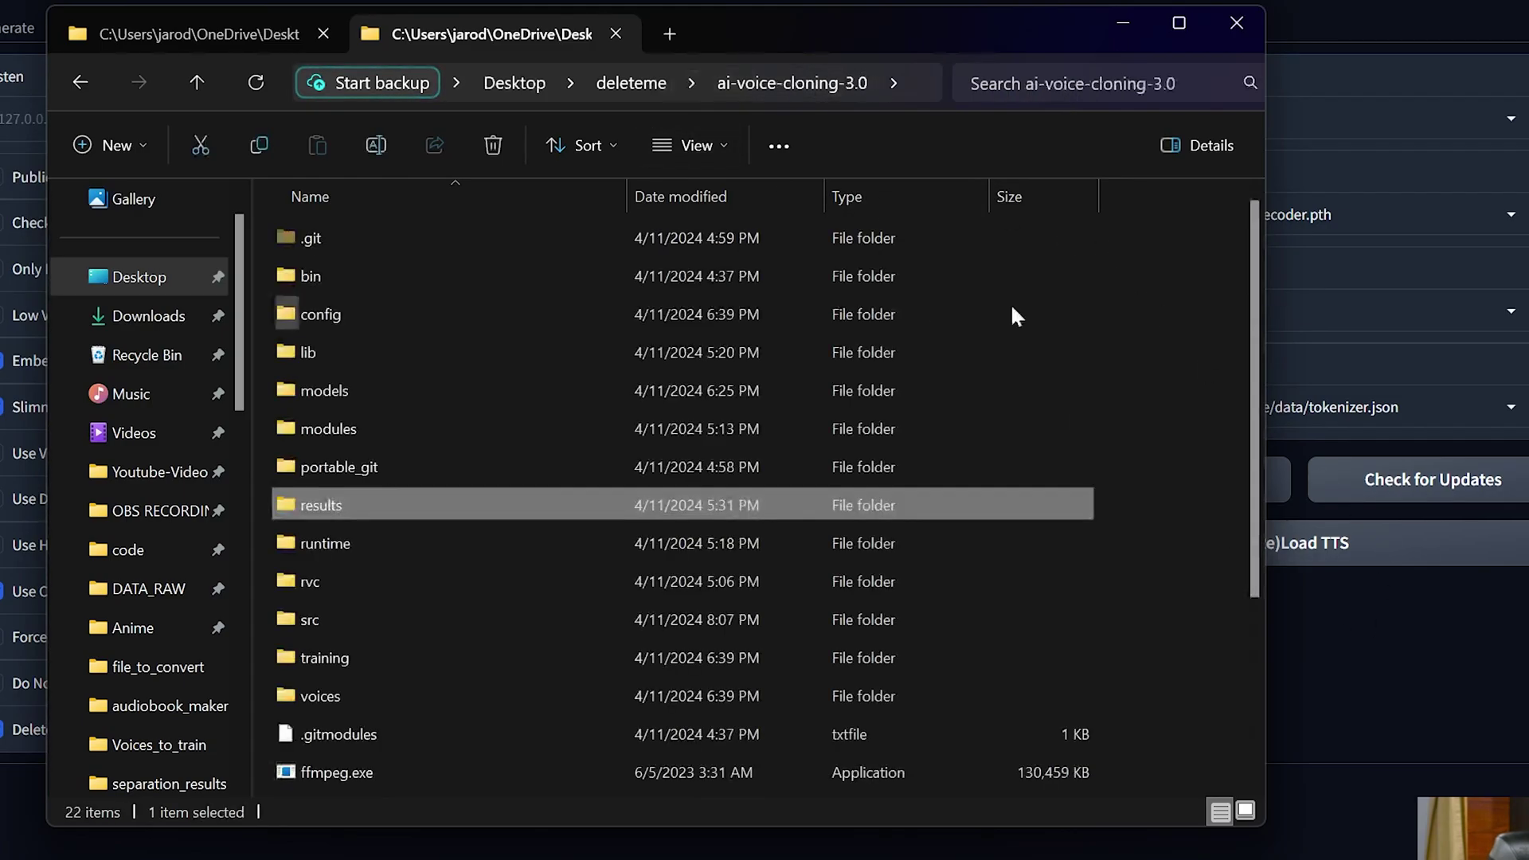
{"action": "left_click", "coordinate": [1354, 645]}
{"action": "triple_click", "coordinate": [685, 634]}
{"action": "type", "text": "C:\\Users\\jarod\\OneDrive\\Desktop\\deleteme\\ai-voice-cloning-3.0\\results"}
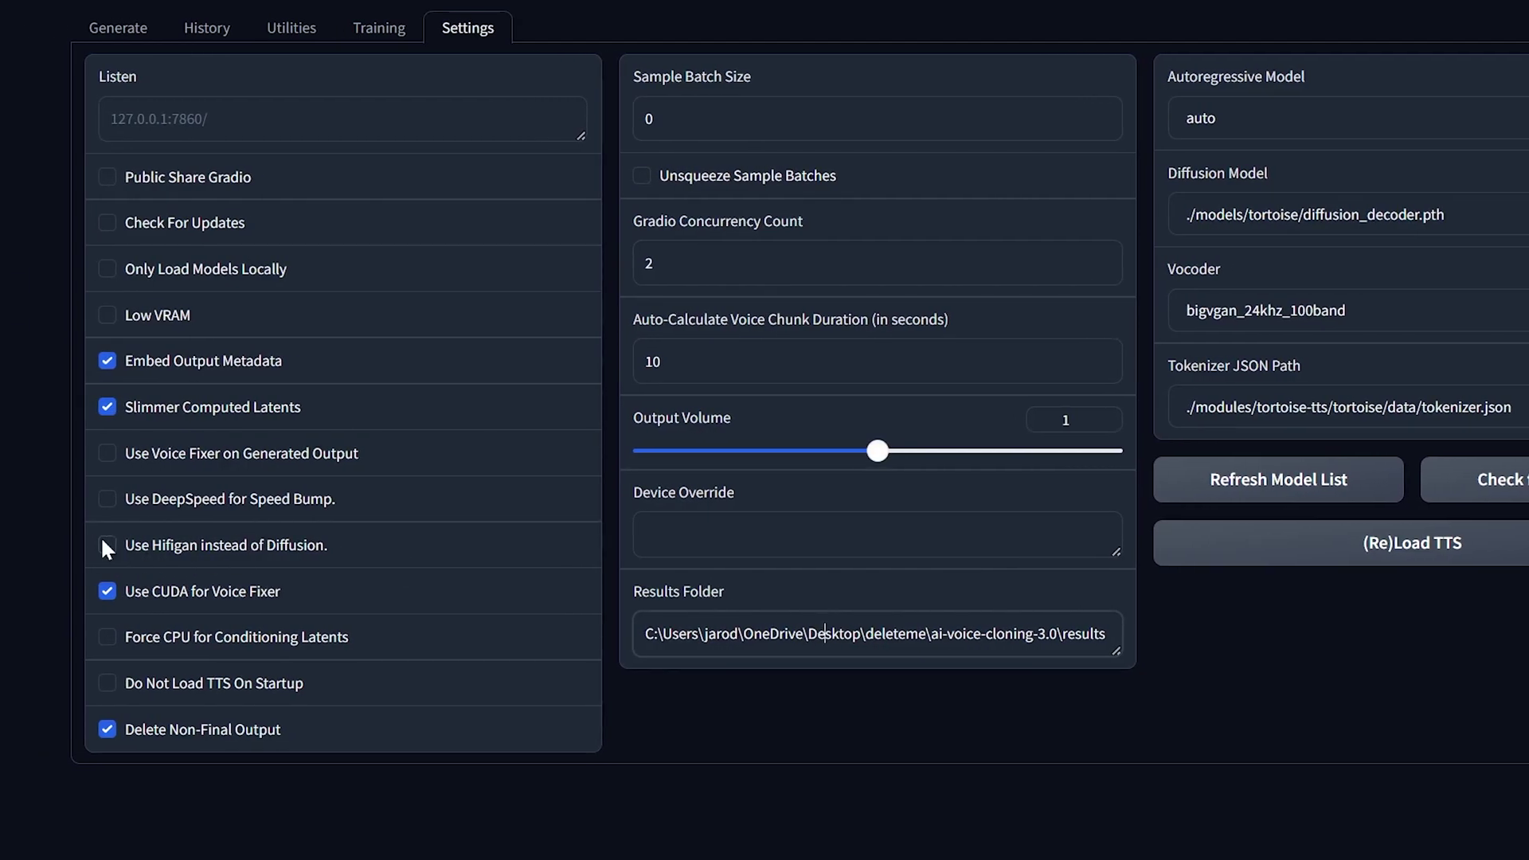
- Enable DeepSpeed for Speed Bump and set the autoregressive model to ./models/tortoise/autoregressive.pth
{"action": "left_click", "coordinate": [106, 499]}
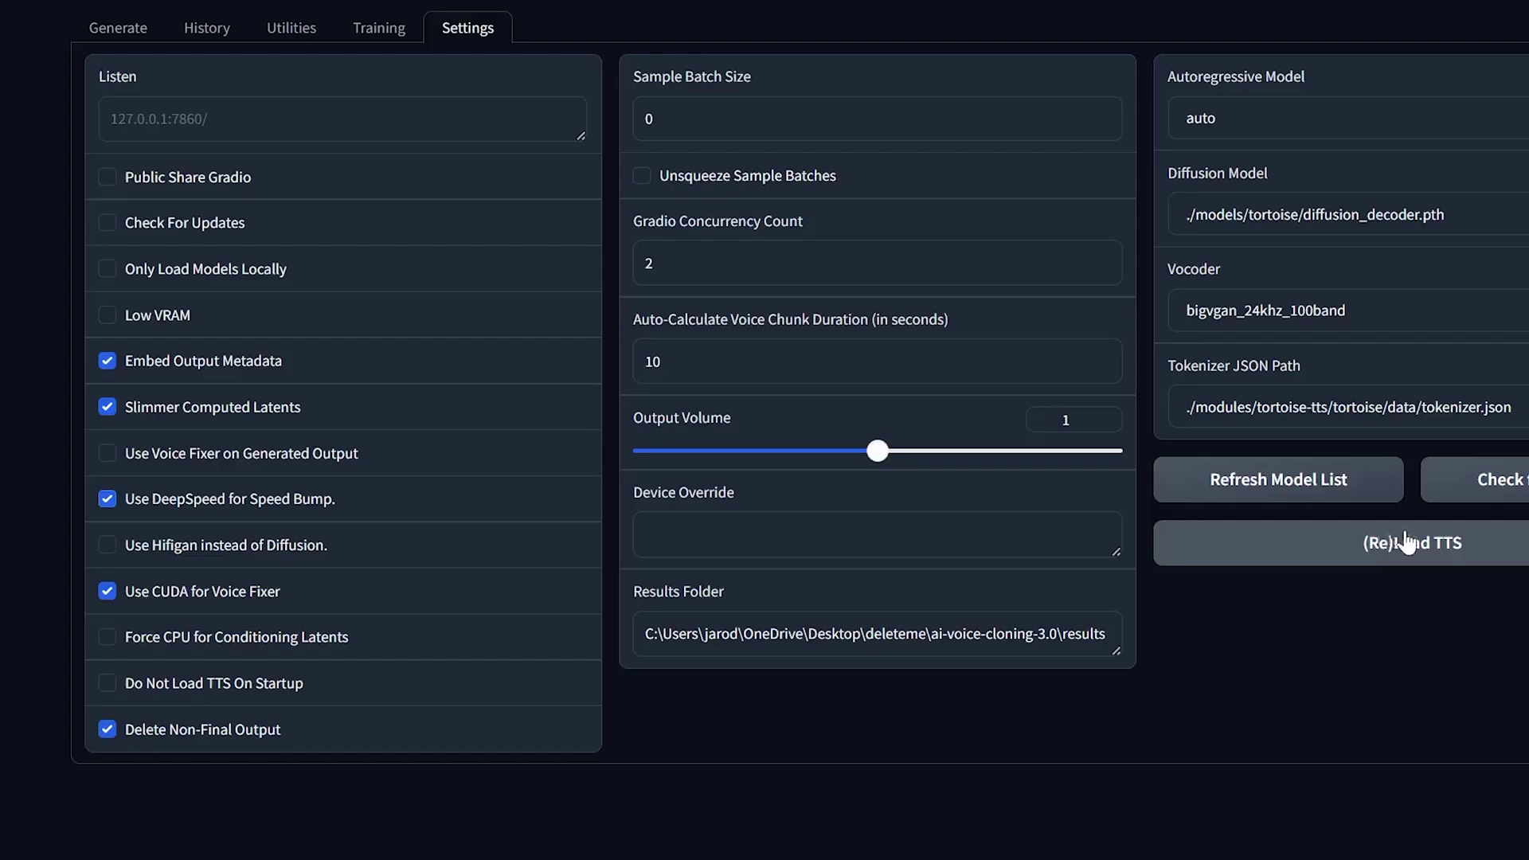
{"action": "left_click", "coordinate": [1442, 124]}
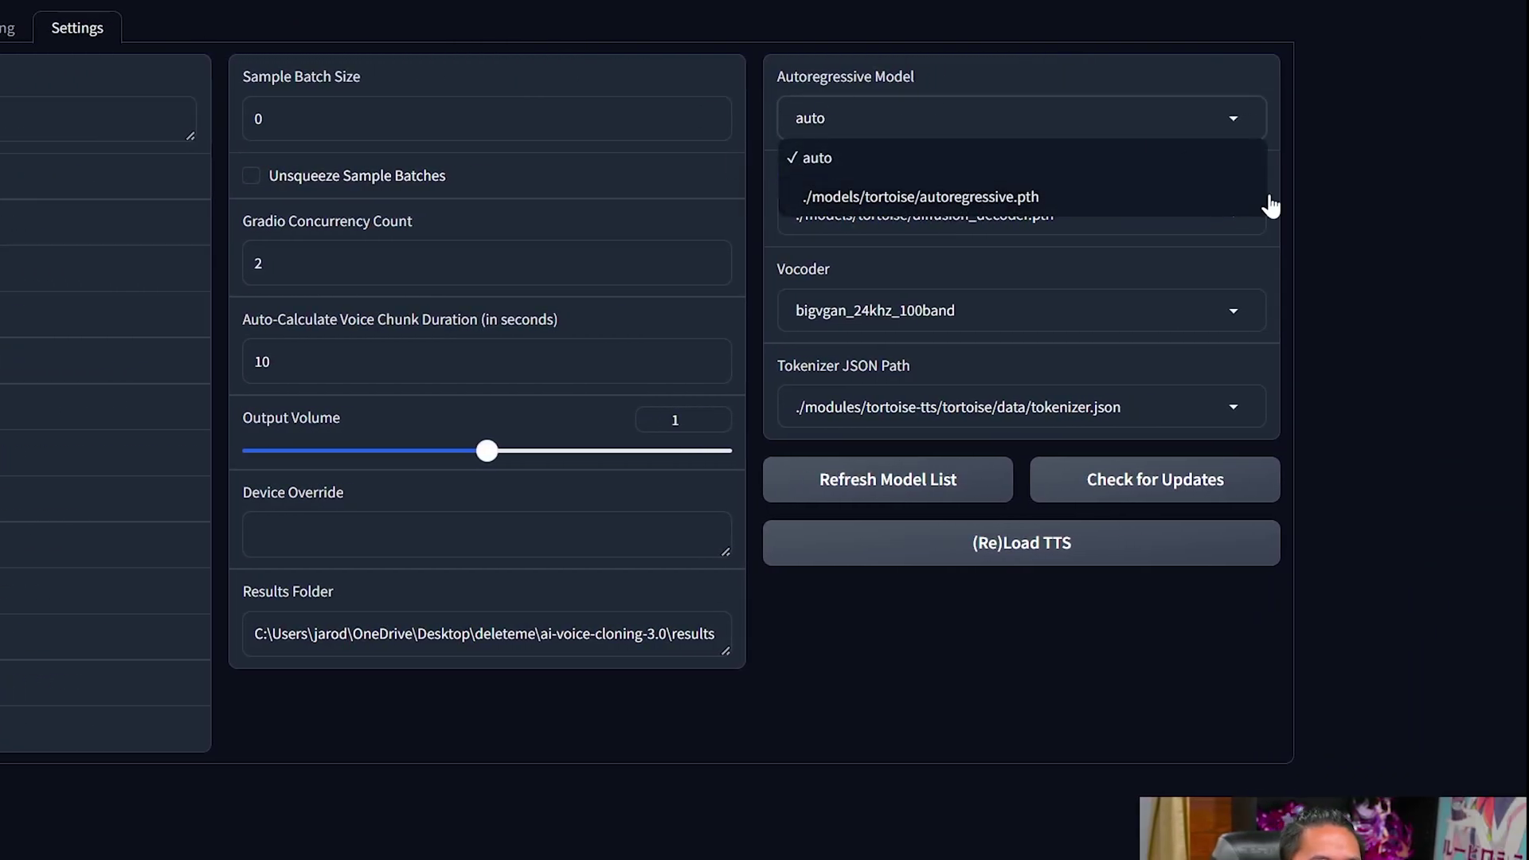
{"action": "left_click", "coordinate": [1216, 199]}
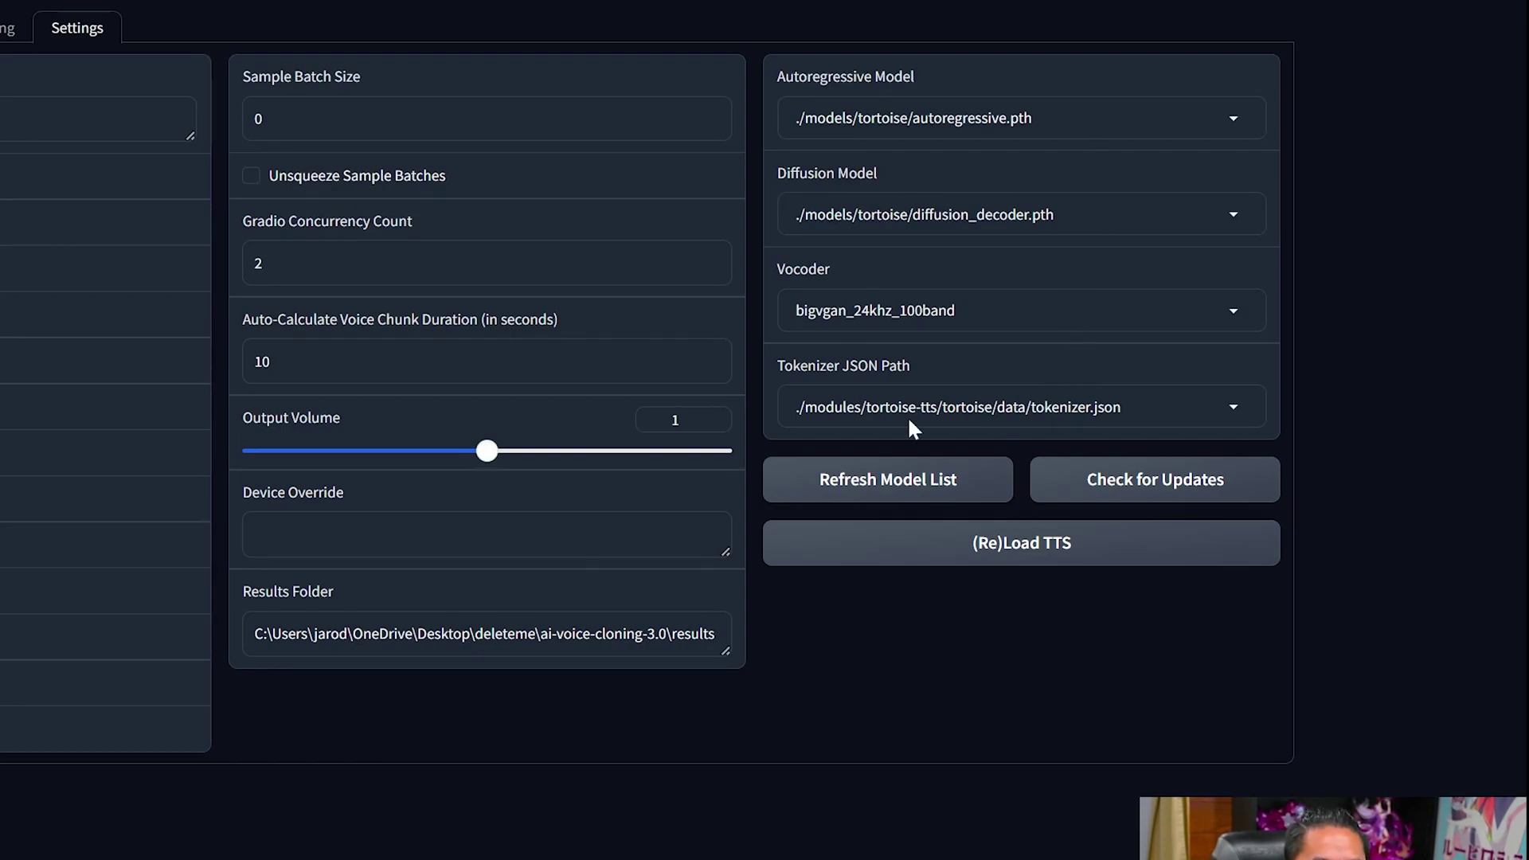
- Check the autoregressive model choices, return to the generation page and generate a test clip from the placeholder prompt
{"action": "left_click", "coordinate": [1082, 115]}
{"action": "left_click", "coordinate": [776, 274]}
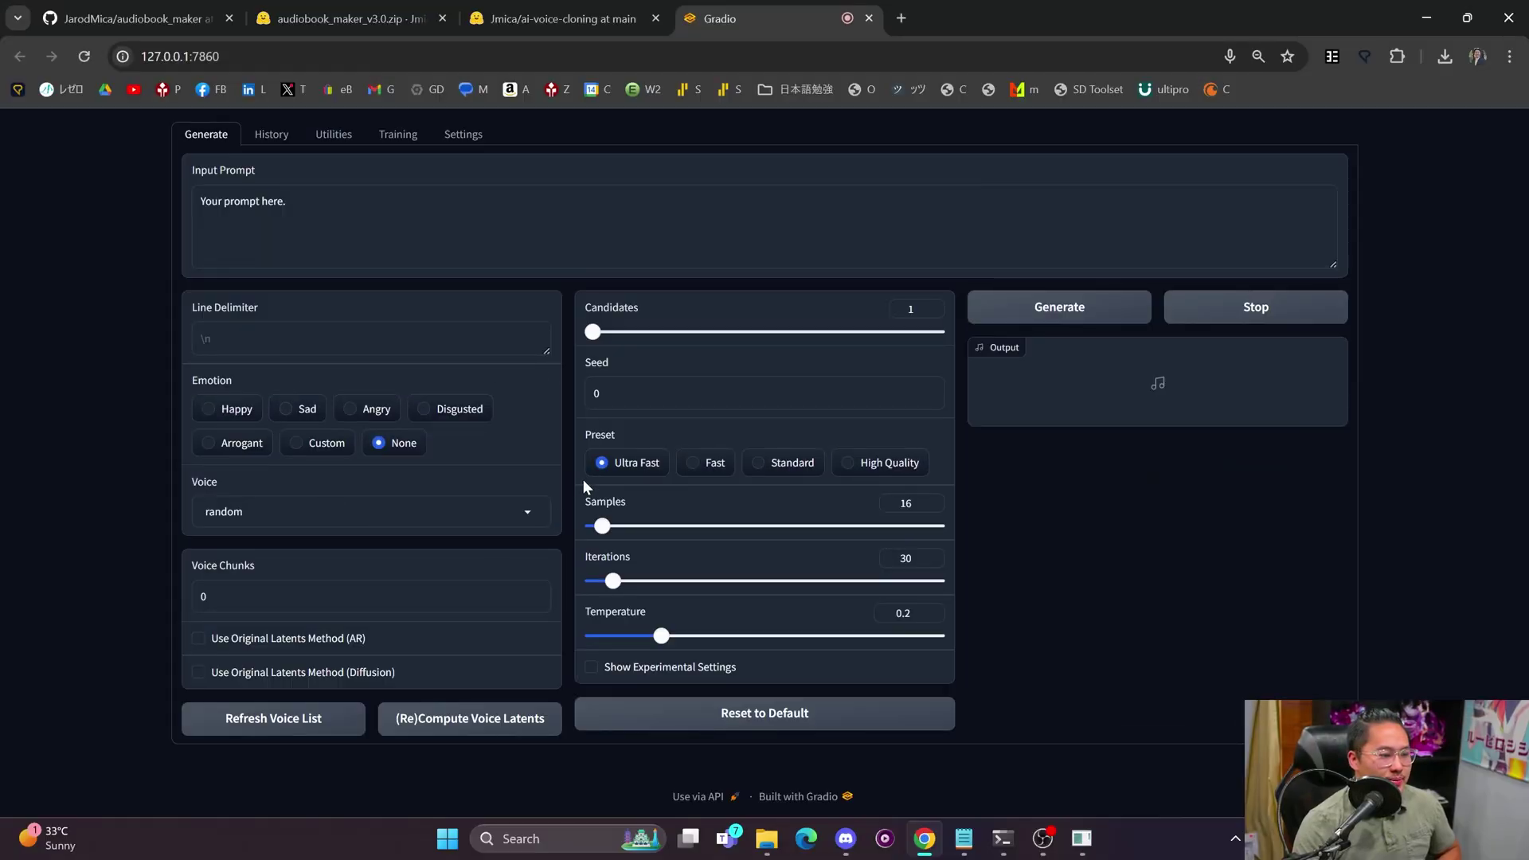
{"action": "left_click", "coordinate": [1075, 310]}
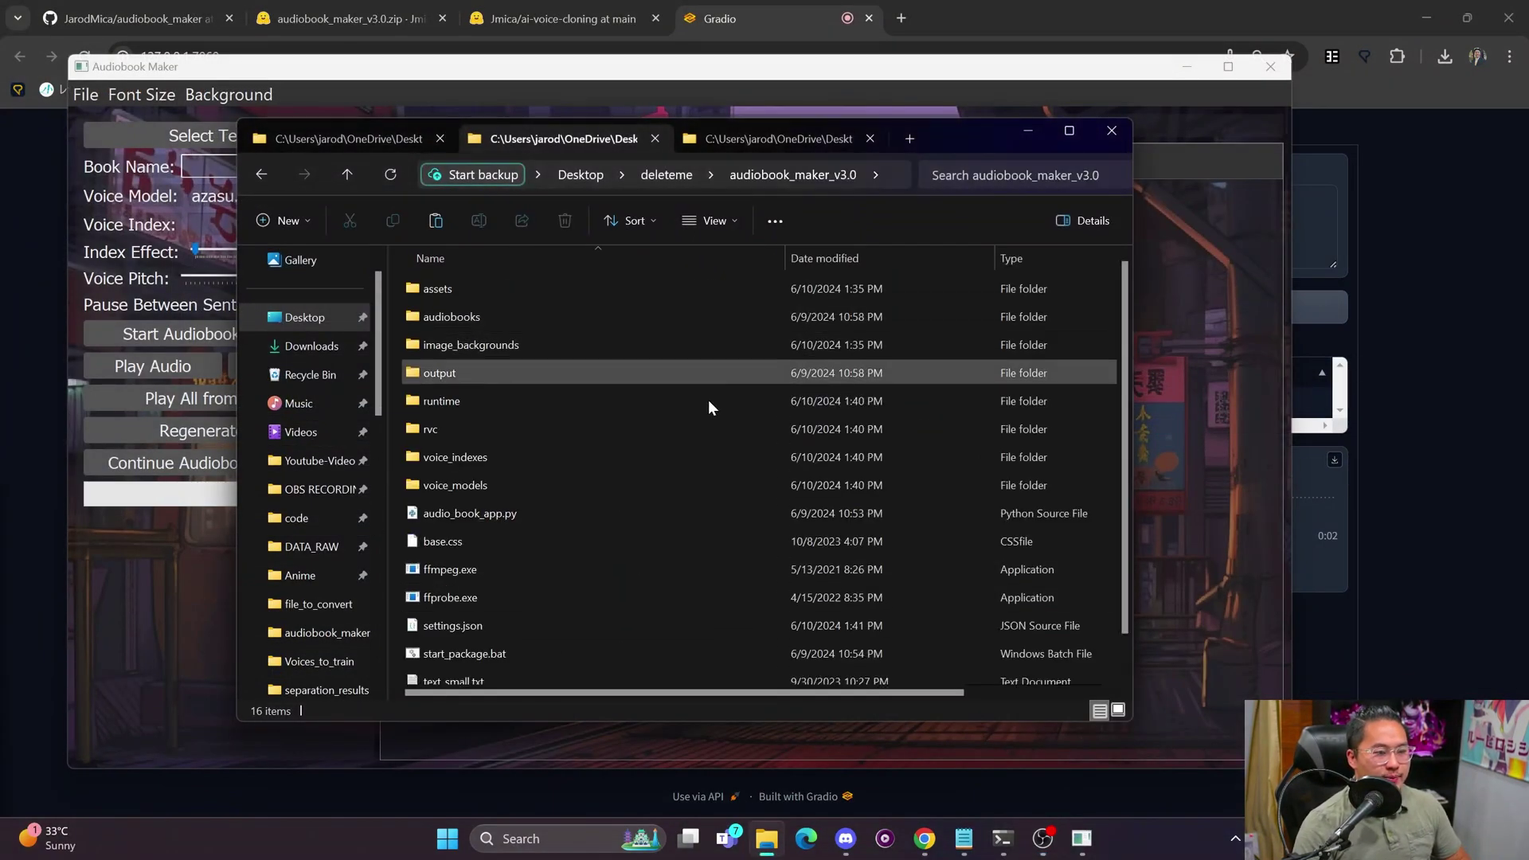
- Open tort.yaml from the audiobook_maker_v3.0 folder in Notepad, then widen its window and move it beside the file list
{"action": "scroll", "coordinate": [538, 469], "scroll_direction": "down", "scroll_amount": 1}
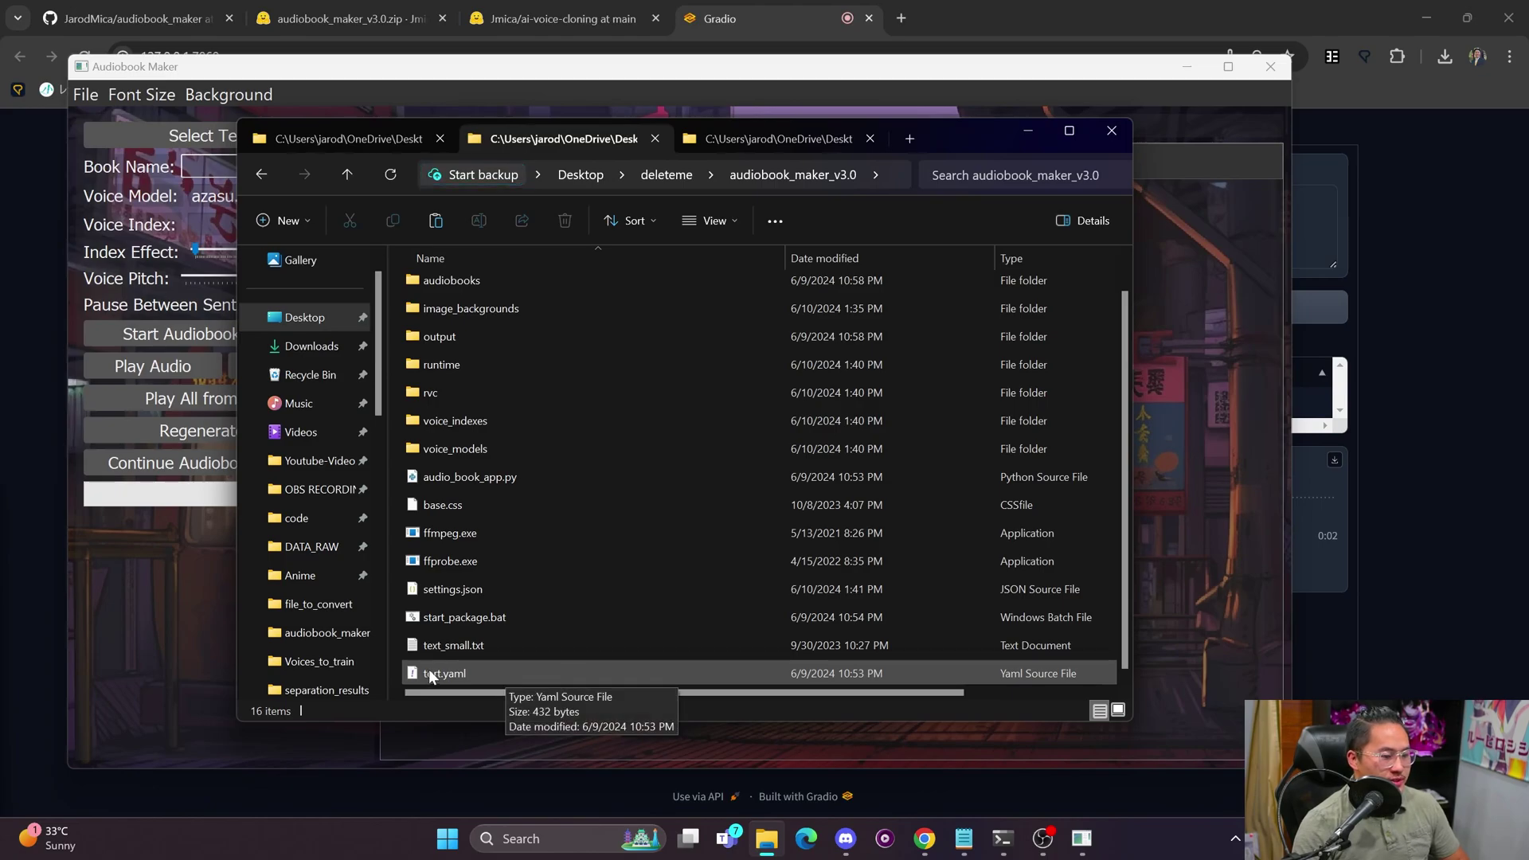
{"action": "right_click", "coordinate": [487, 672]}
{"action": "left_click", "coordinate": [478, 677]}
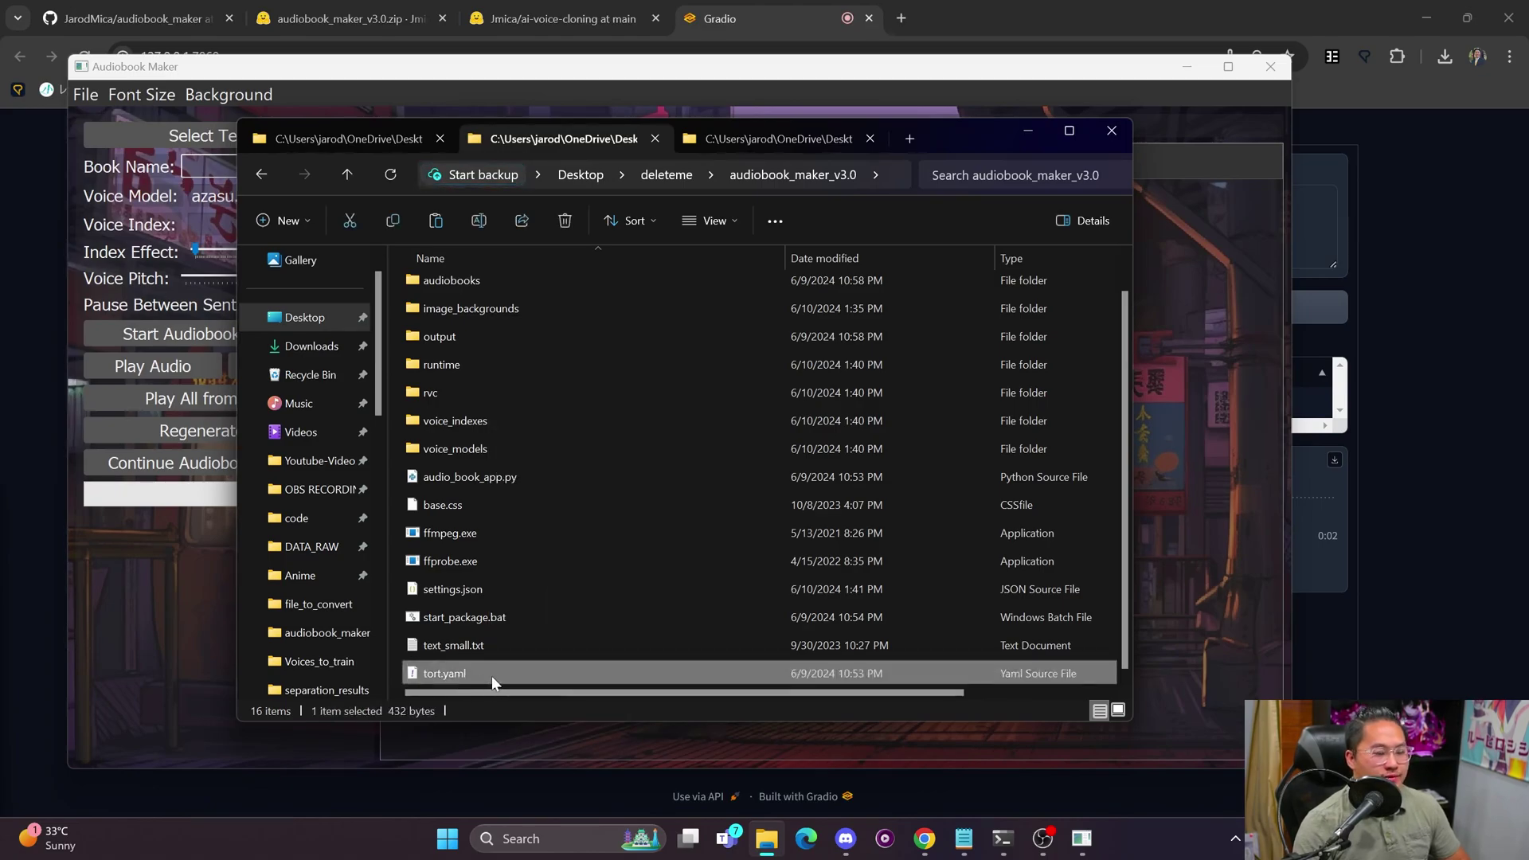
{"action": "right_click", "coordinate": [490, 675]}
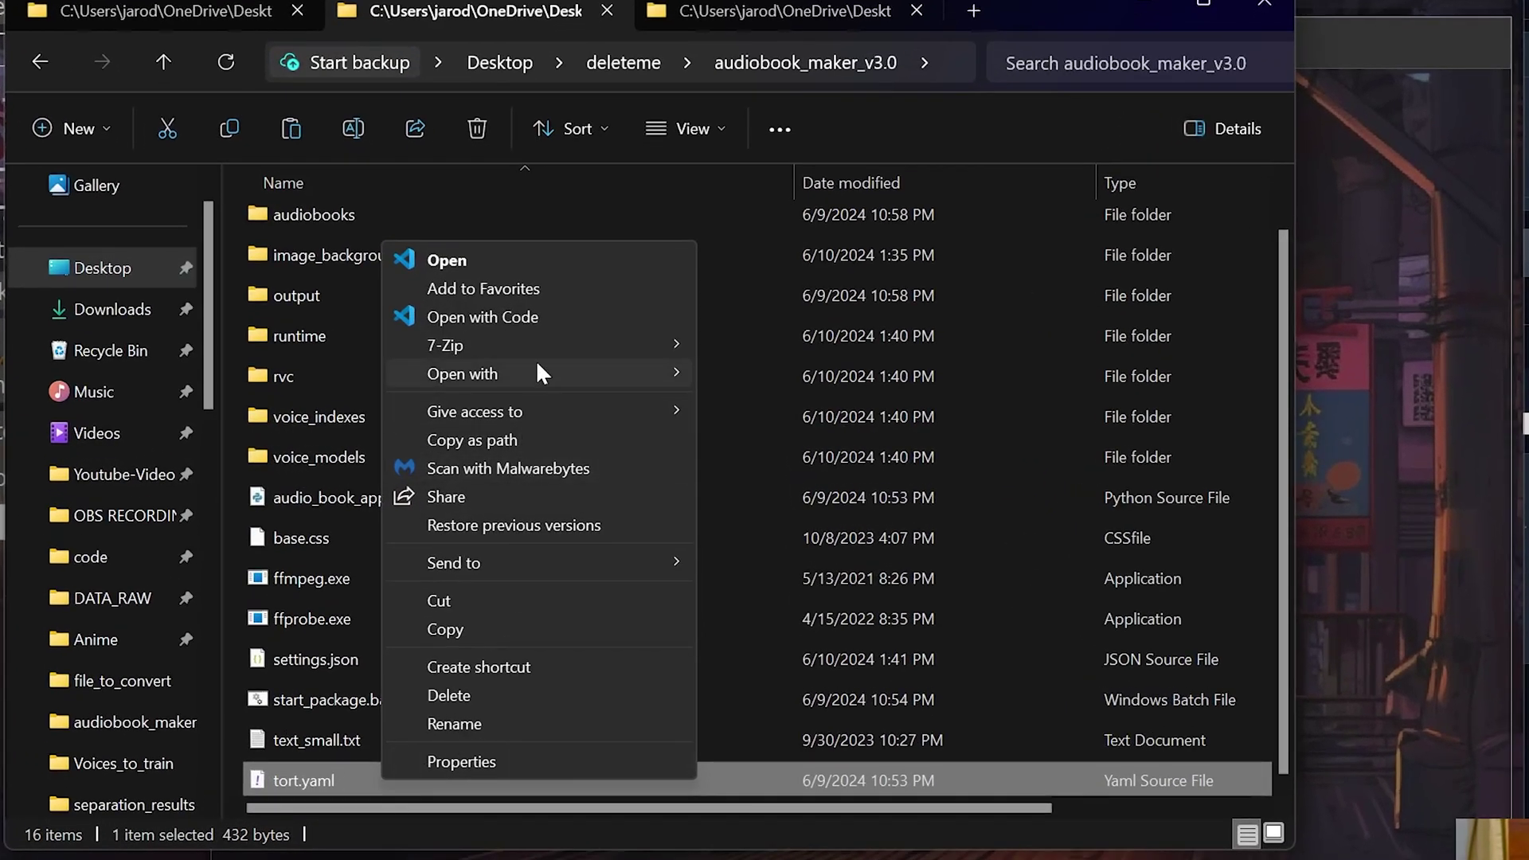
{"action": "mouse_move", "coordinate": [603, 385]}
{"action": "left_click", "coordinate": [760, 375]}
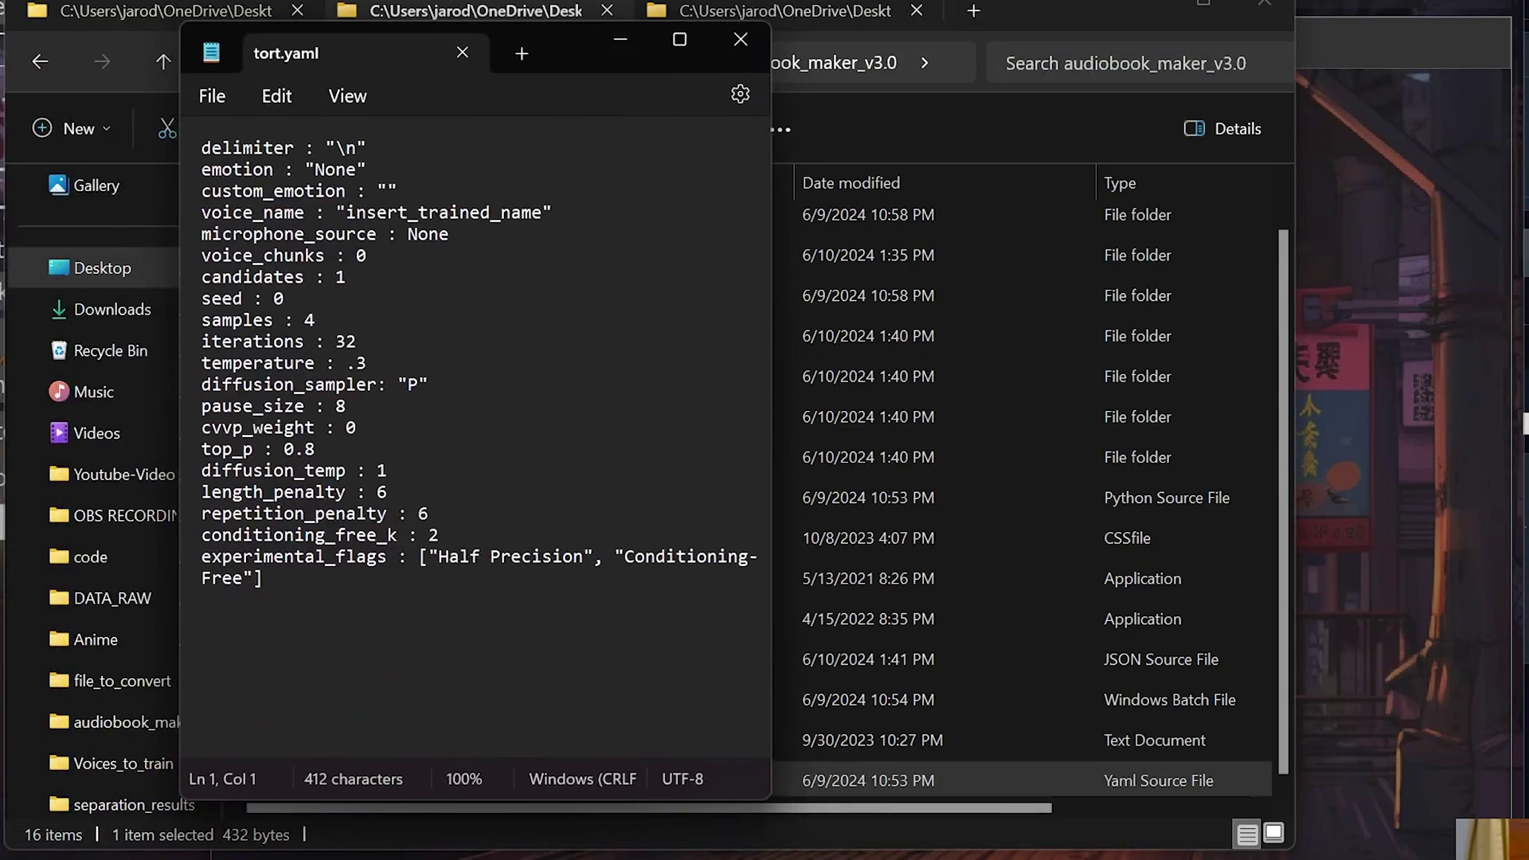
{"action": "left_click", "coordinate": [579, 637]}
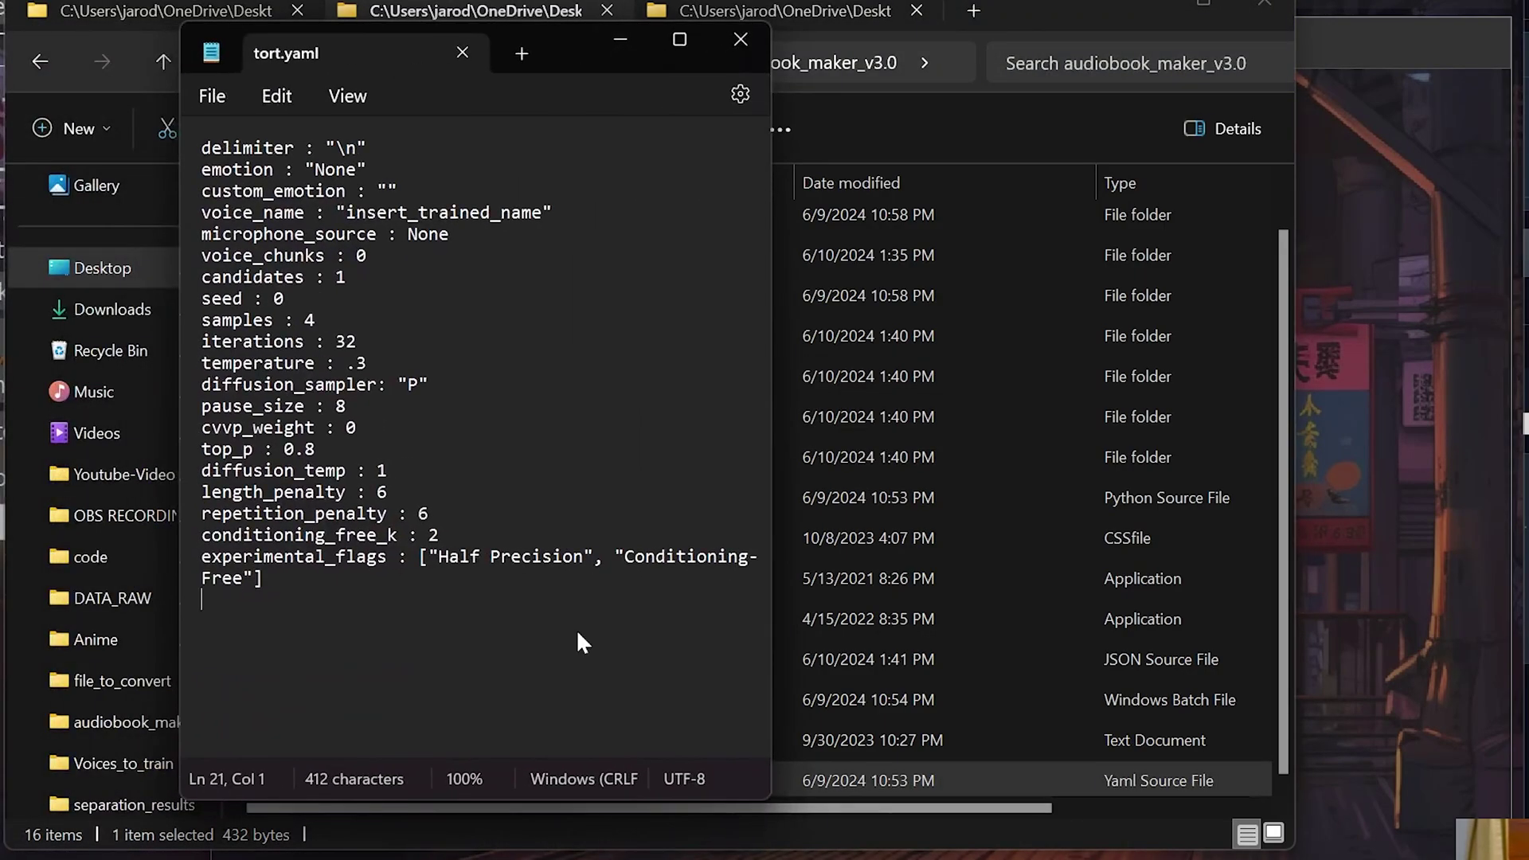
{"action": "left_click_drag", "start_coordinate": [771, 700], "coordinate": [1087, 700]}
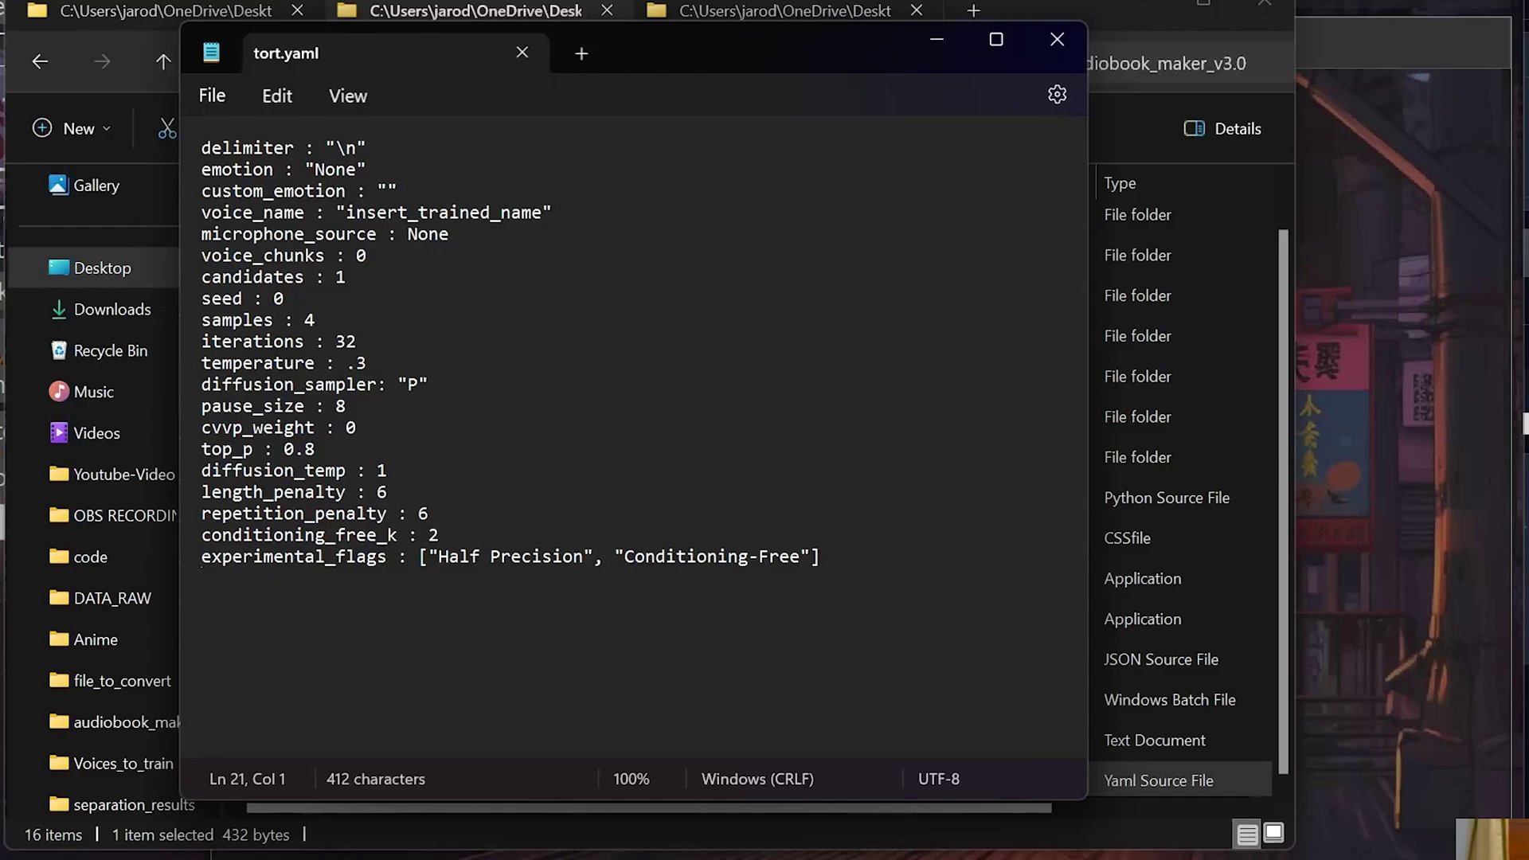
{"action": "left_click_drag", "start_coordinate": [713, 62], "coordinate": [1390, 105]}
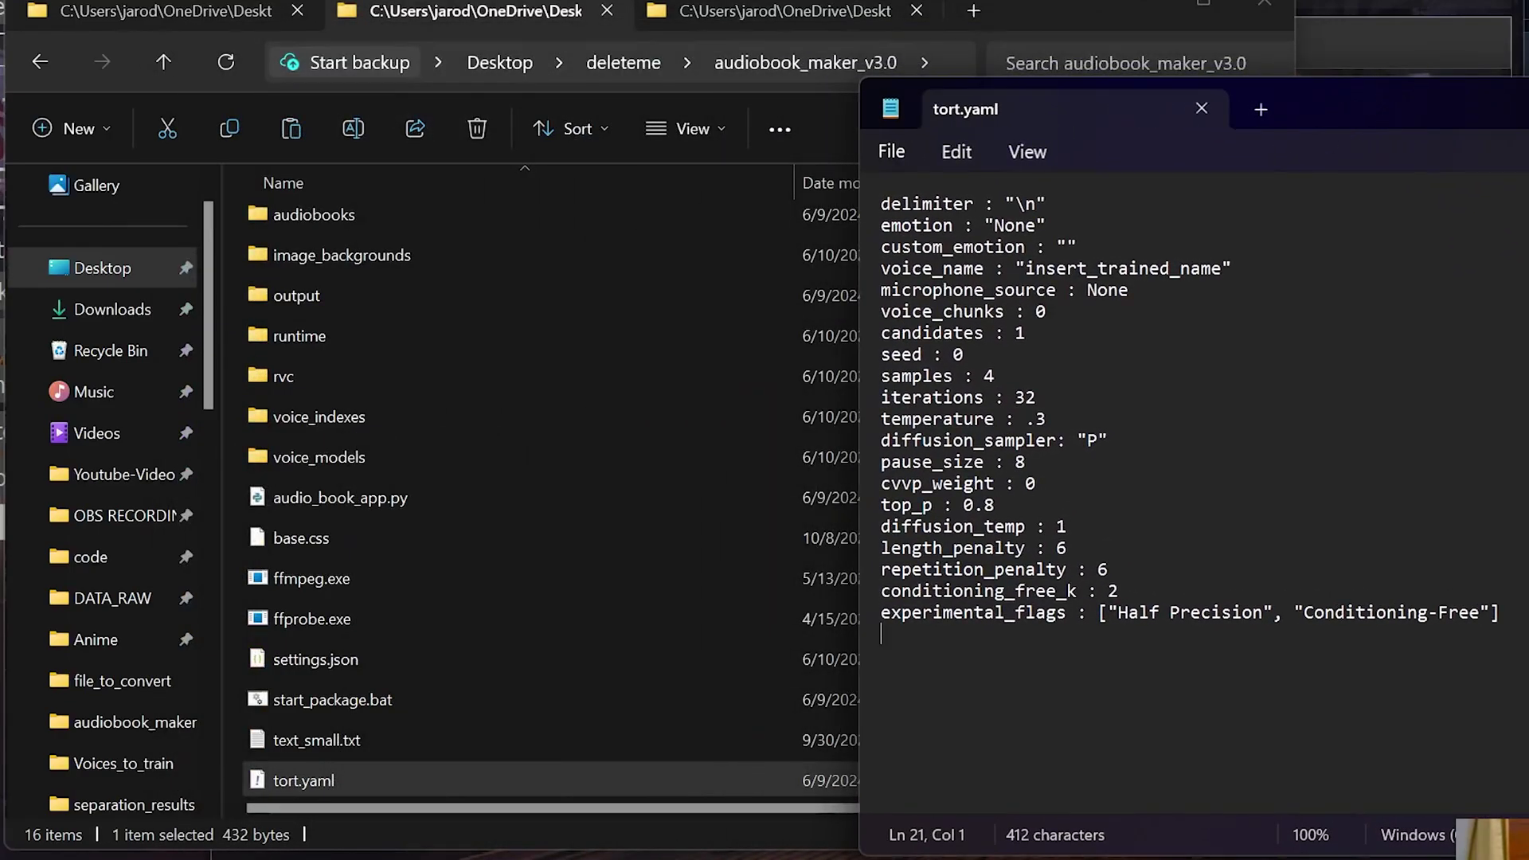
- Go through the delimiter, emotion and voice_name entries in tort.yaml and select the insert_trained_name placeholder
{"action": "left_click_drag", "start_coordinate": [963, 204], "coordinate": [1103, 207]}
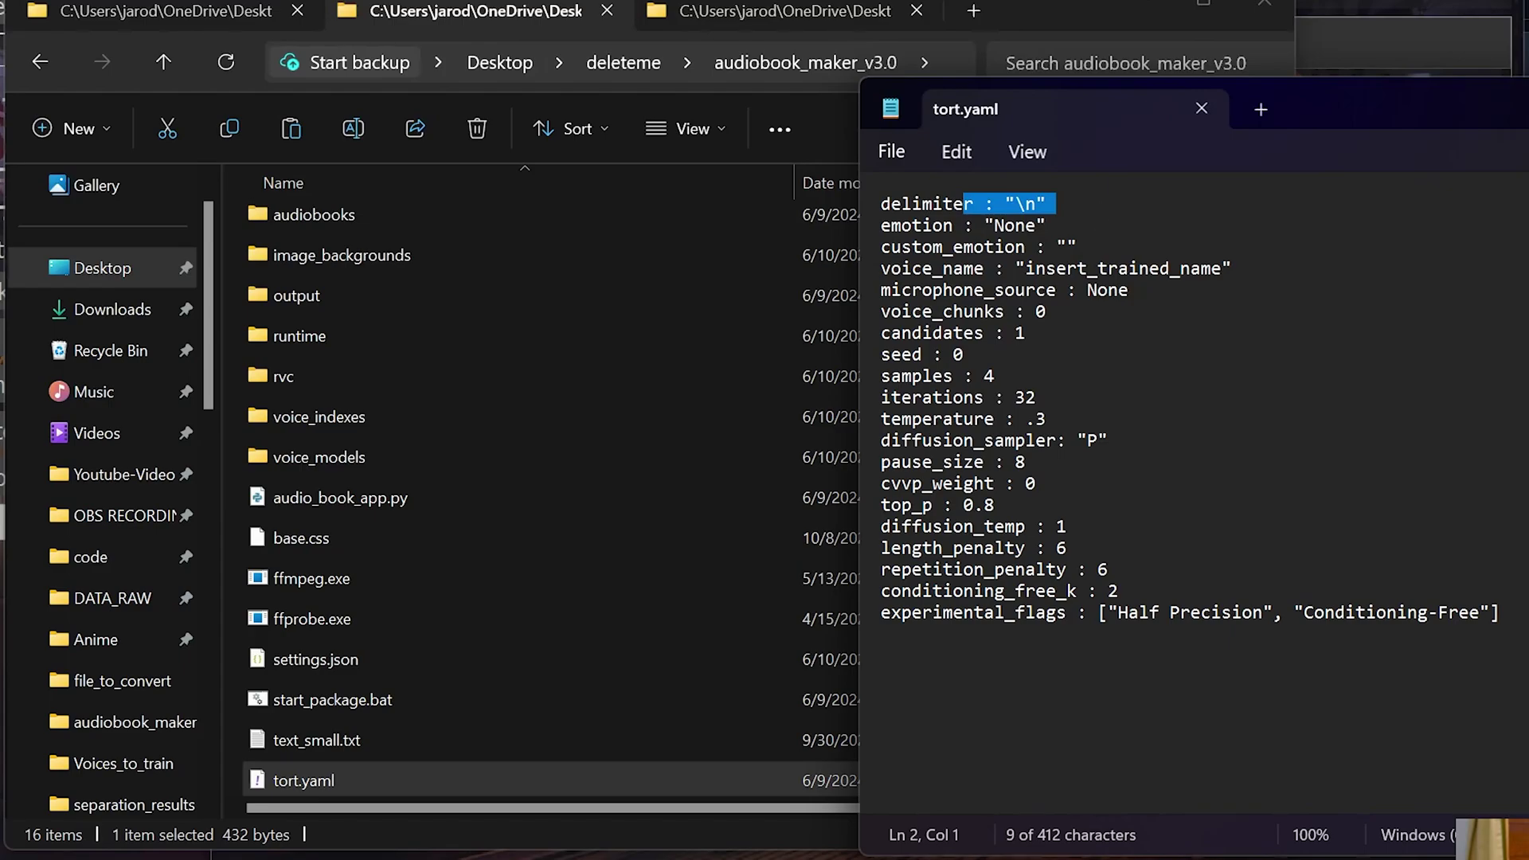
{"action": "left_click_drag", "start_coordinate": [922, 225], "coordinate": [1216, 269]}
{"action": "left_click", "coordinate": [1168, 268]}
{"action": "left_click", "coordinate": [996, 268]}
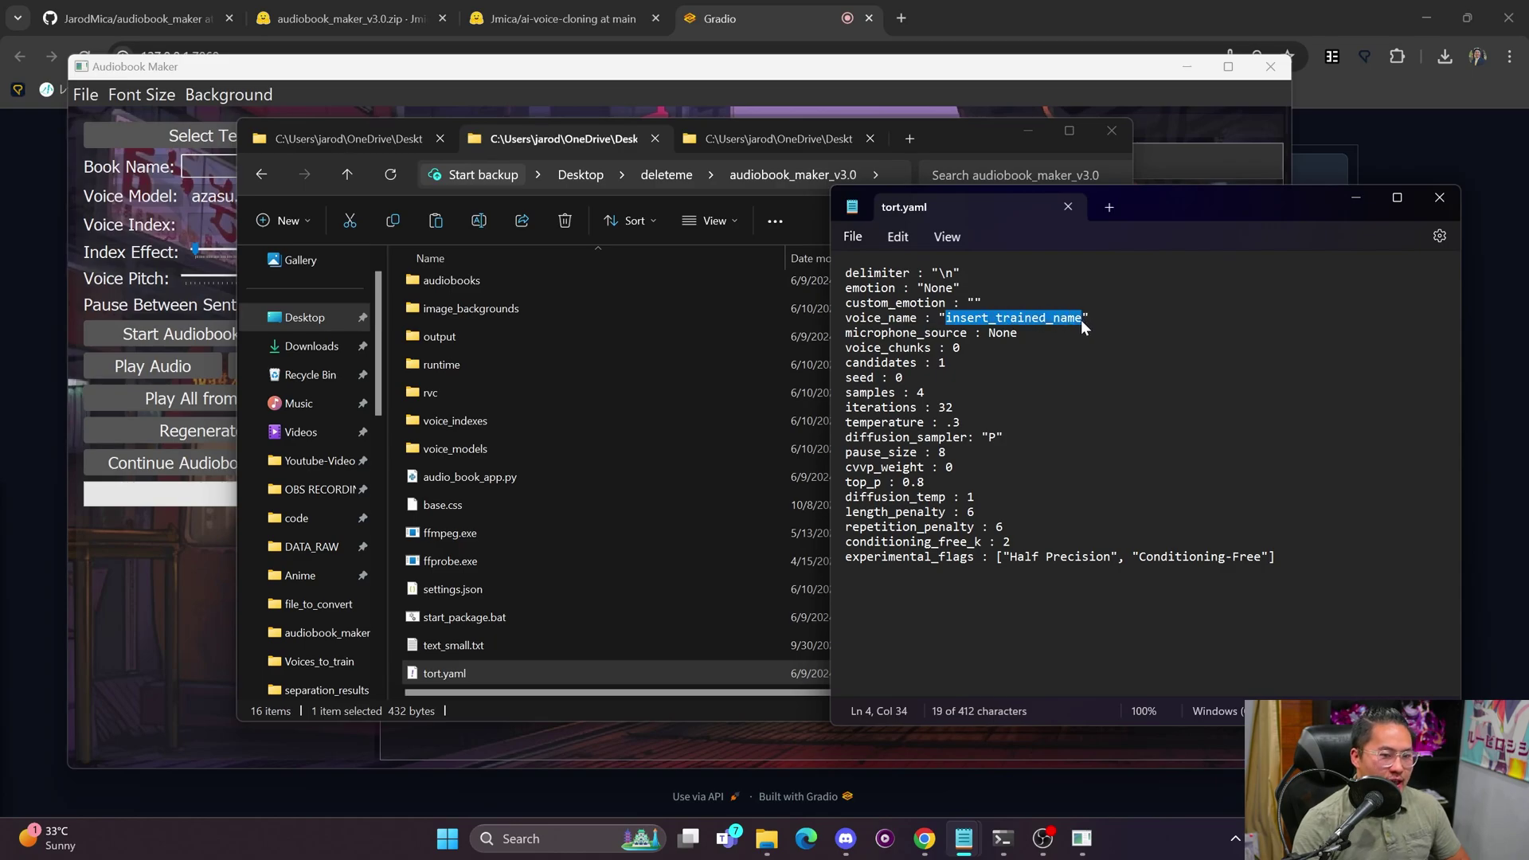
- Switch to the voice cloning page in Chrome and check the available voices, choosing mel
{"action": "left_click", "coordinate": [1454, 145]}
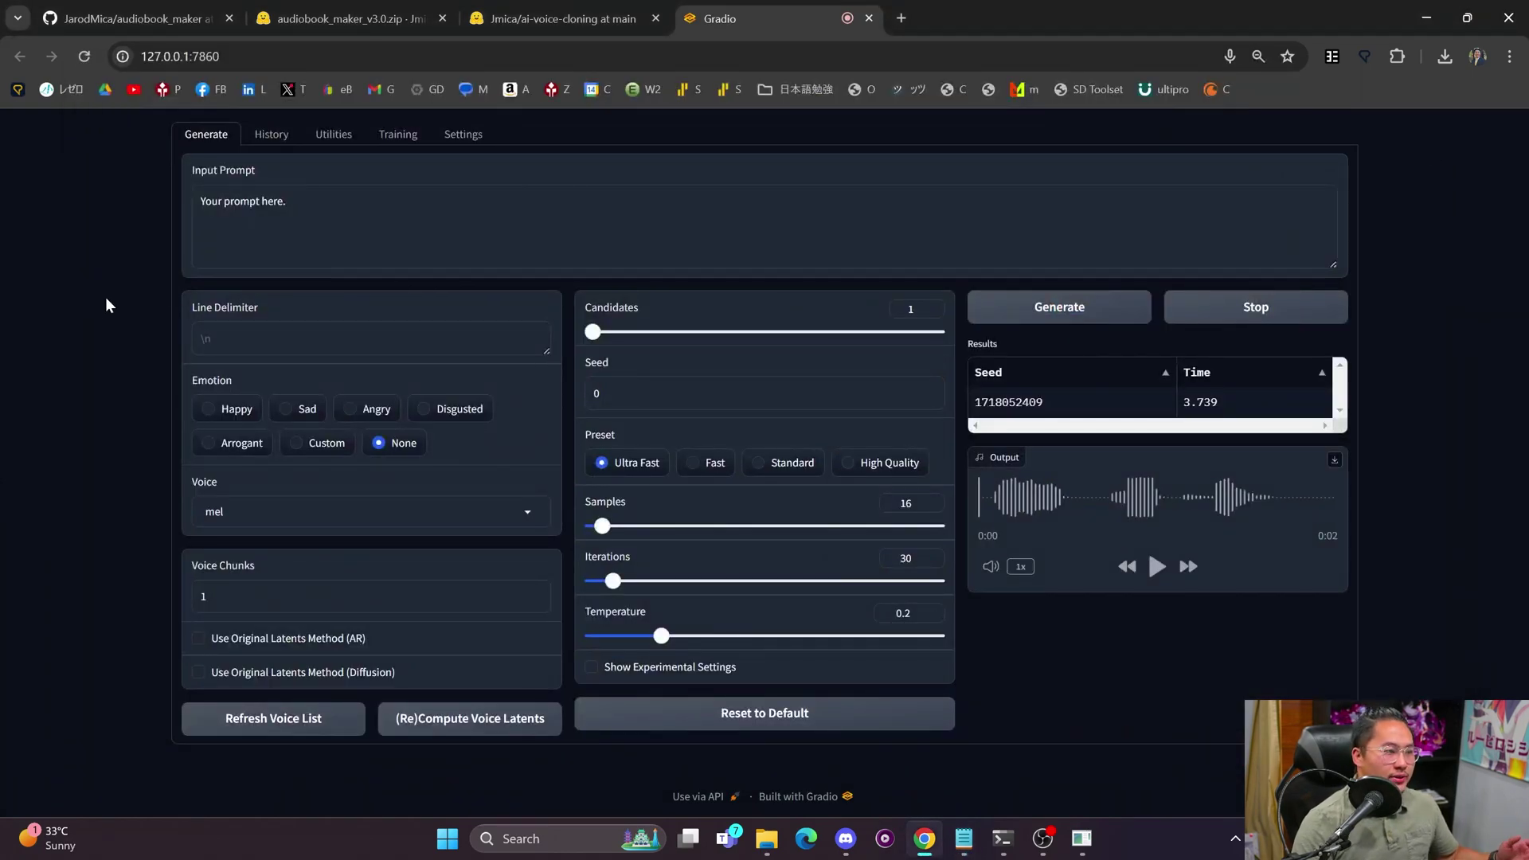
{"action": "left_click", "coordinate": [193, 512]}
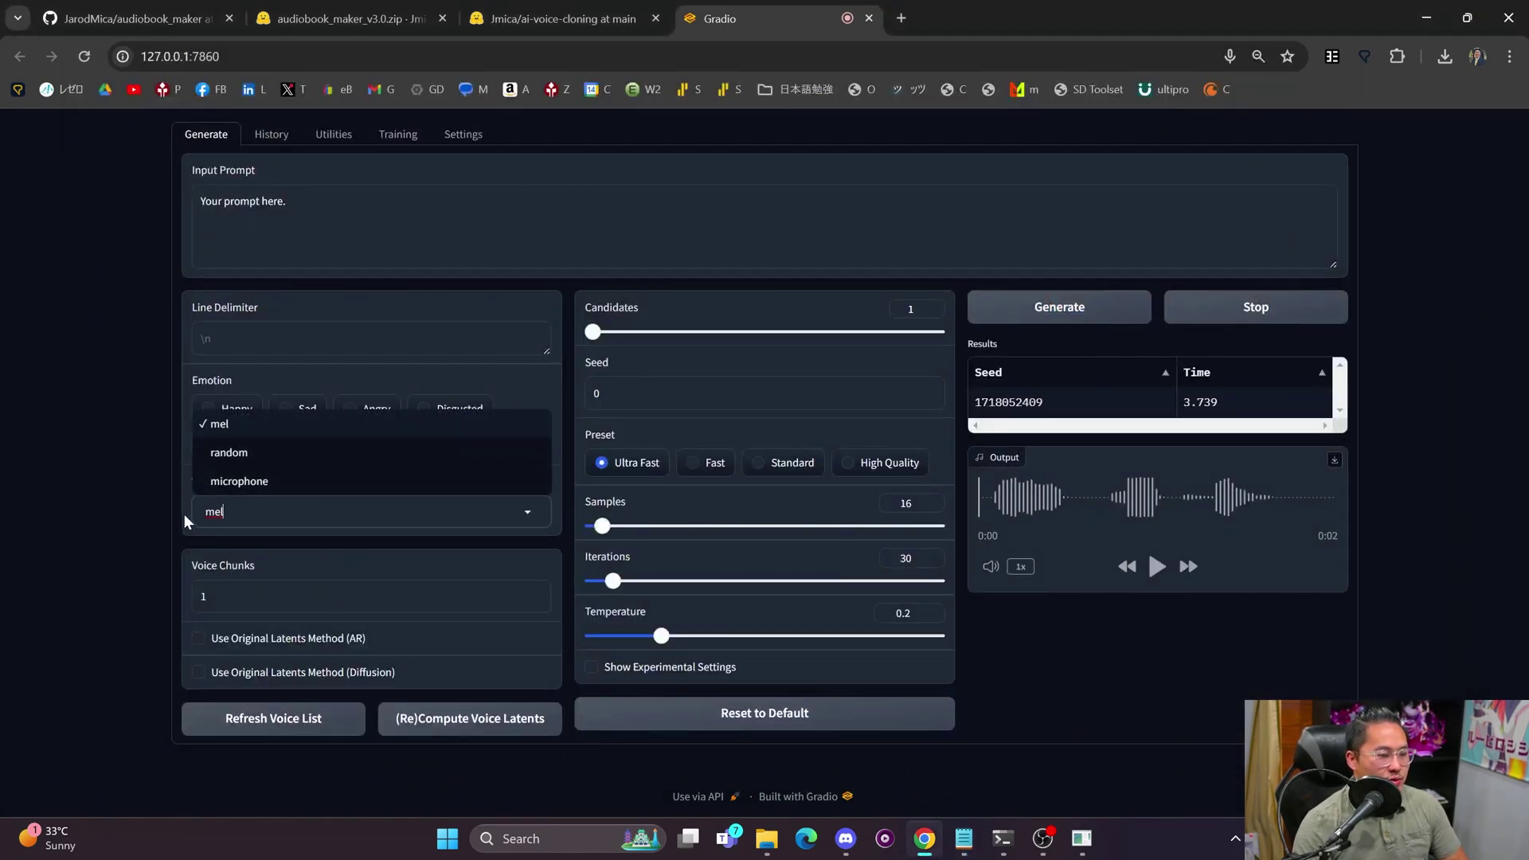
{"action": "left_click", "coordinate": [180, 486]}
{"action": "left_click", "coordinate": [209, 511]}
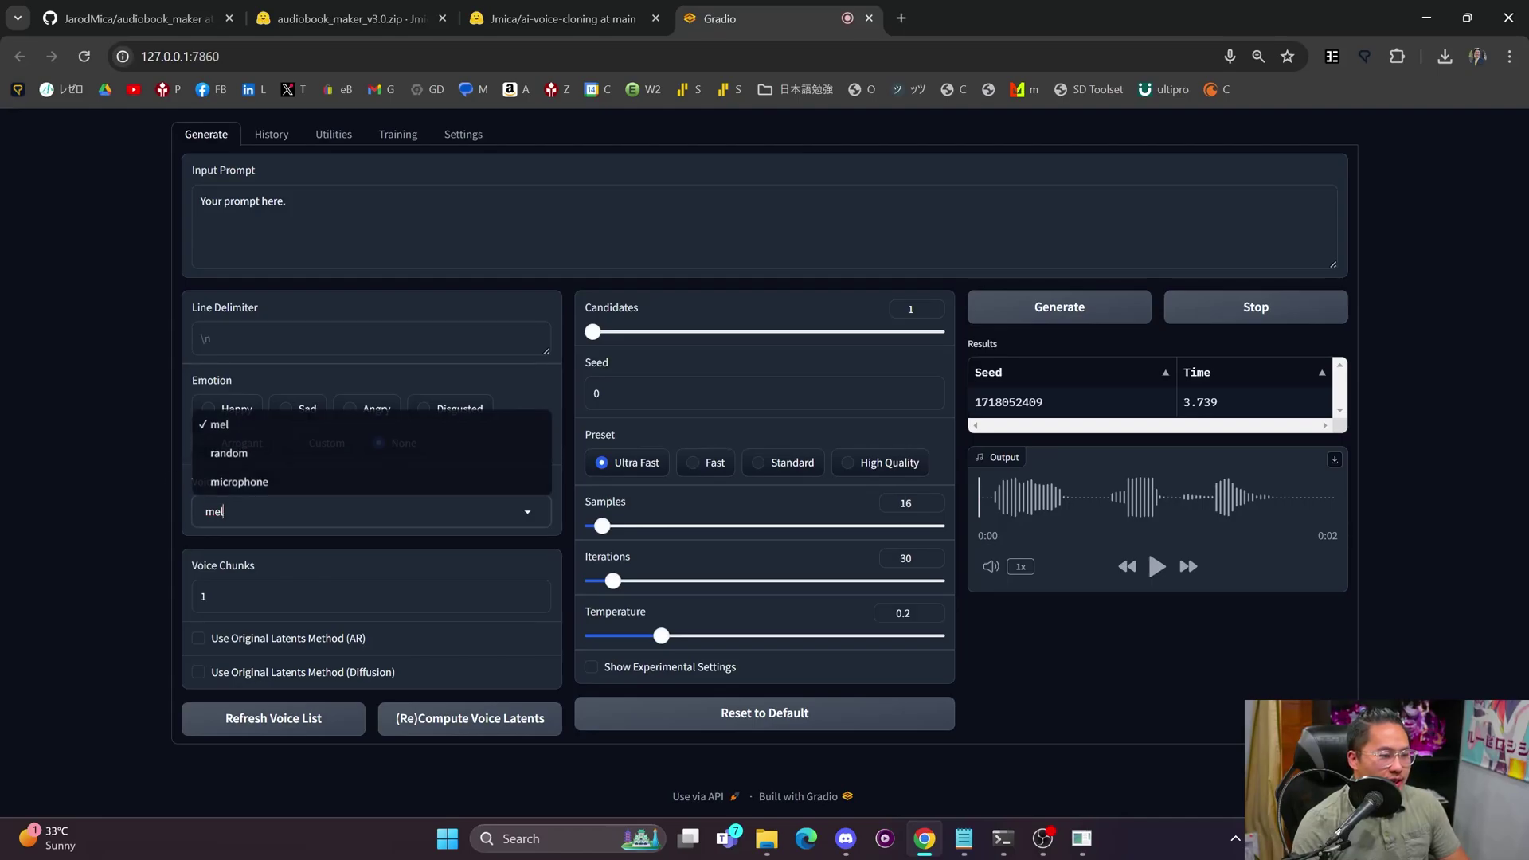
{"action": "left_click", "coordinate": [245, 435]}
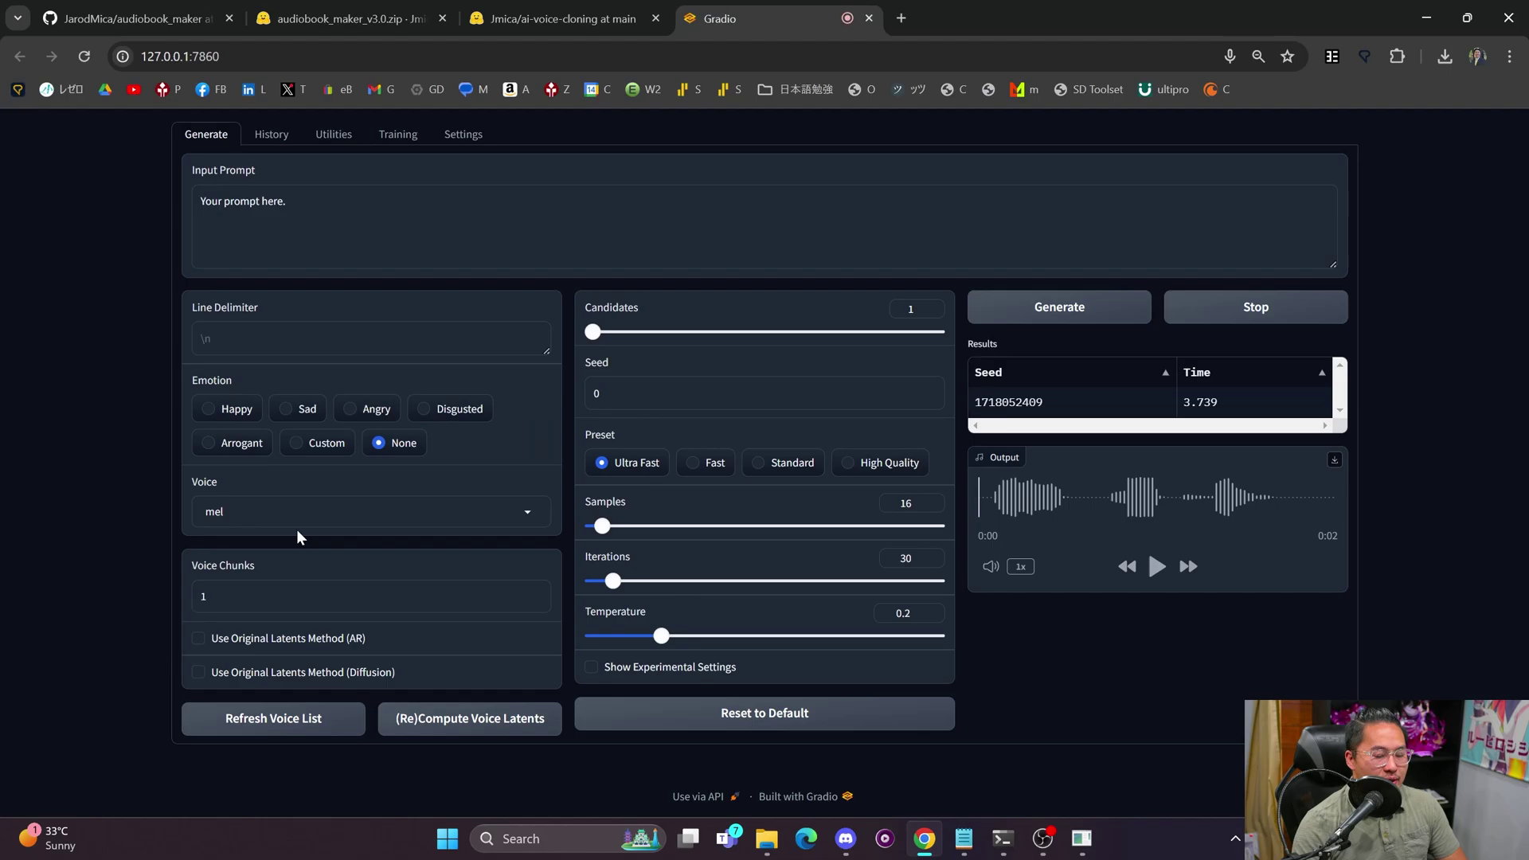
- Switch back to tort.yaml in Notepad and replace the voice_name placeholder with mel
{"action": "mouse_move", "coordinate": [965, 836]}
{"action": "left_click", "coordinate": [1023, 737]}
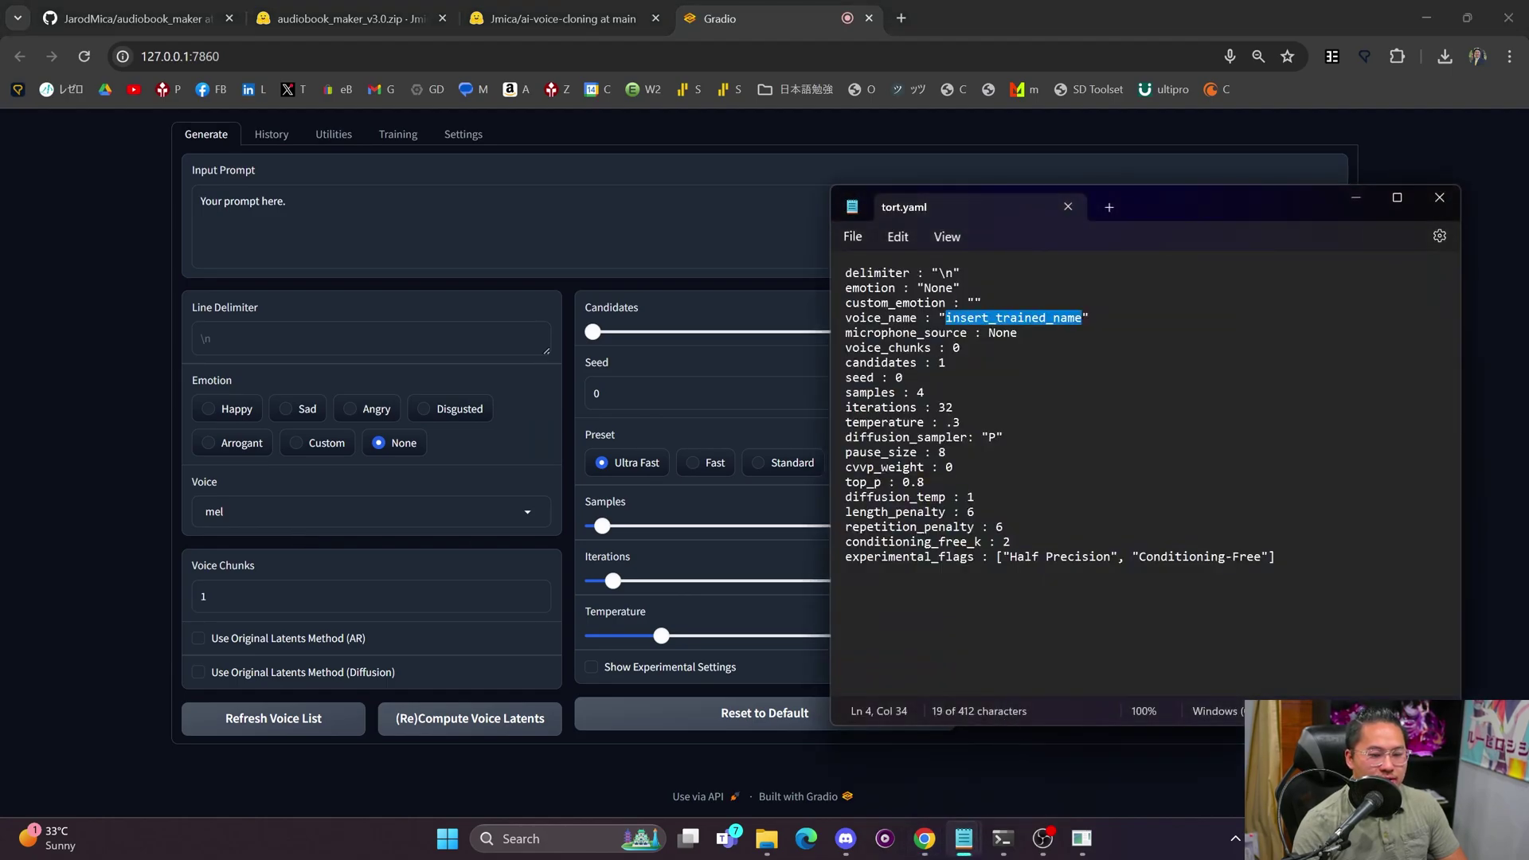
{"action": "type", "text": "mel"}
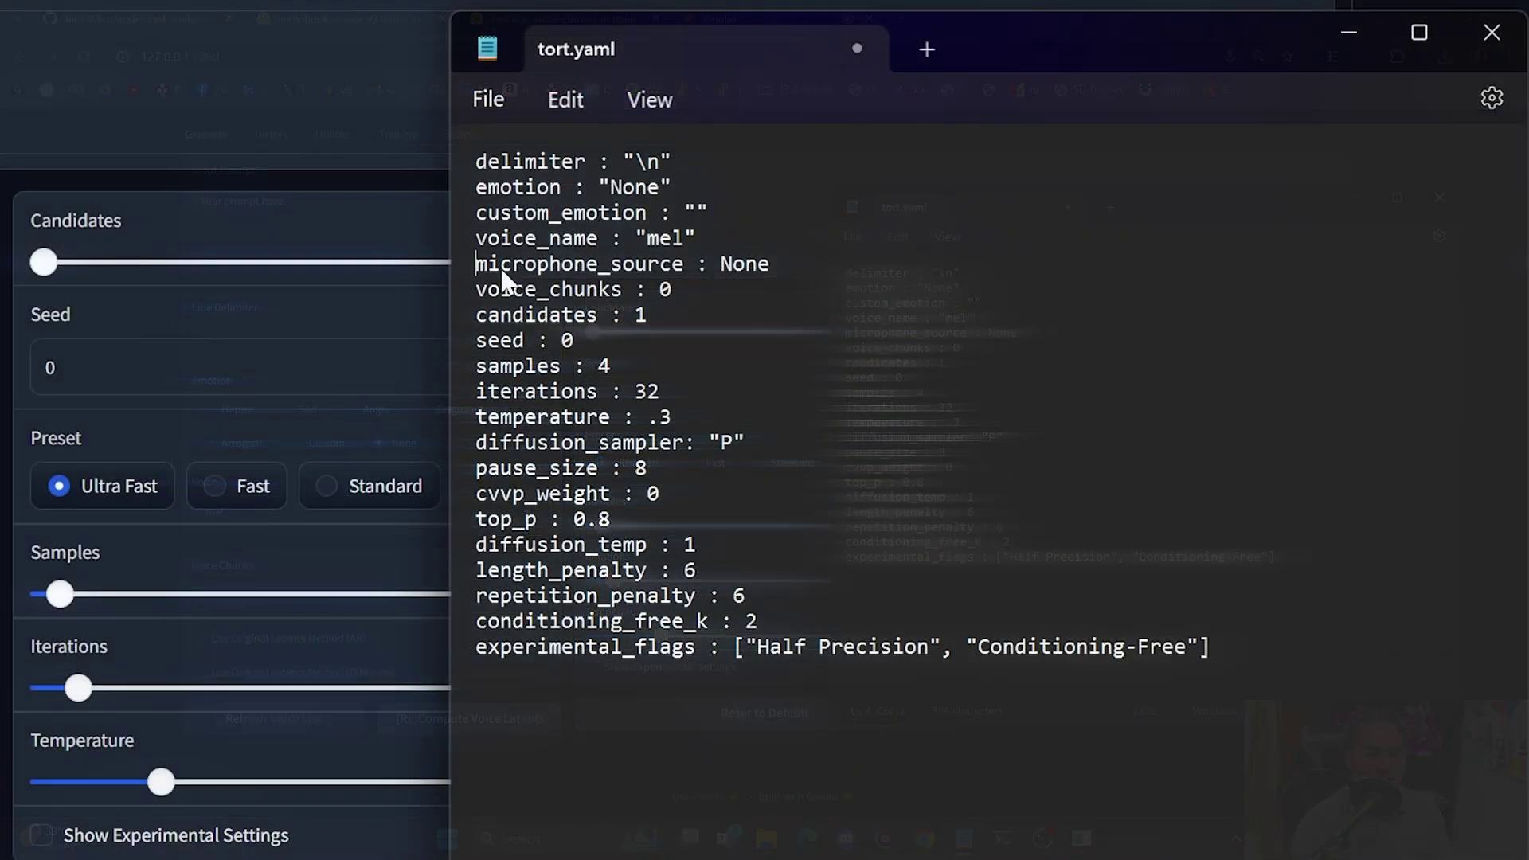
- Set samples to 2 and iterations to 50 in tort.yaml
{"action": "left_click_drag", "start_coordinate": [845, 333], "coordinate": [951, 361]}
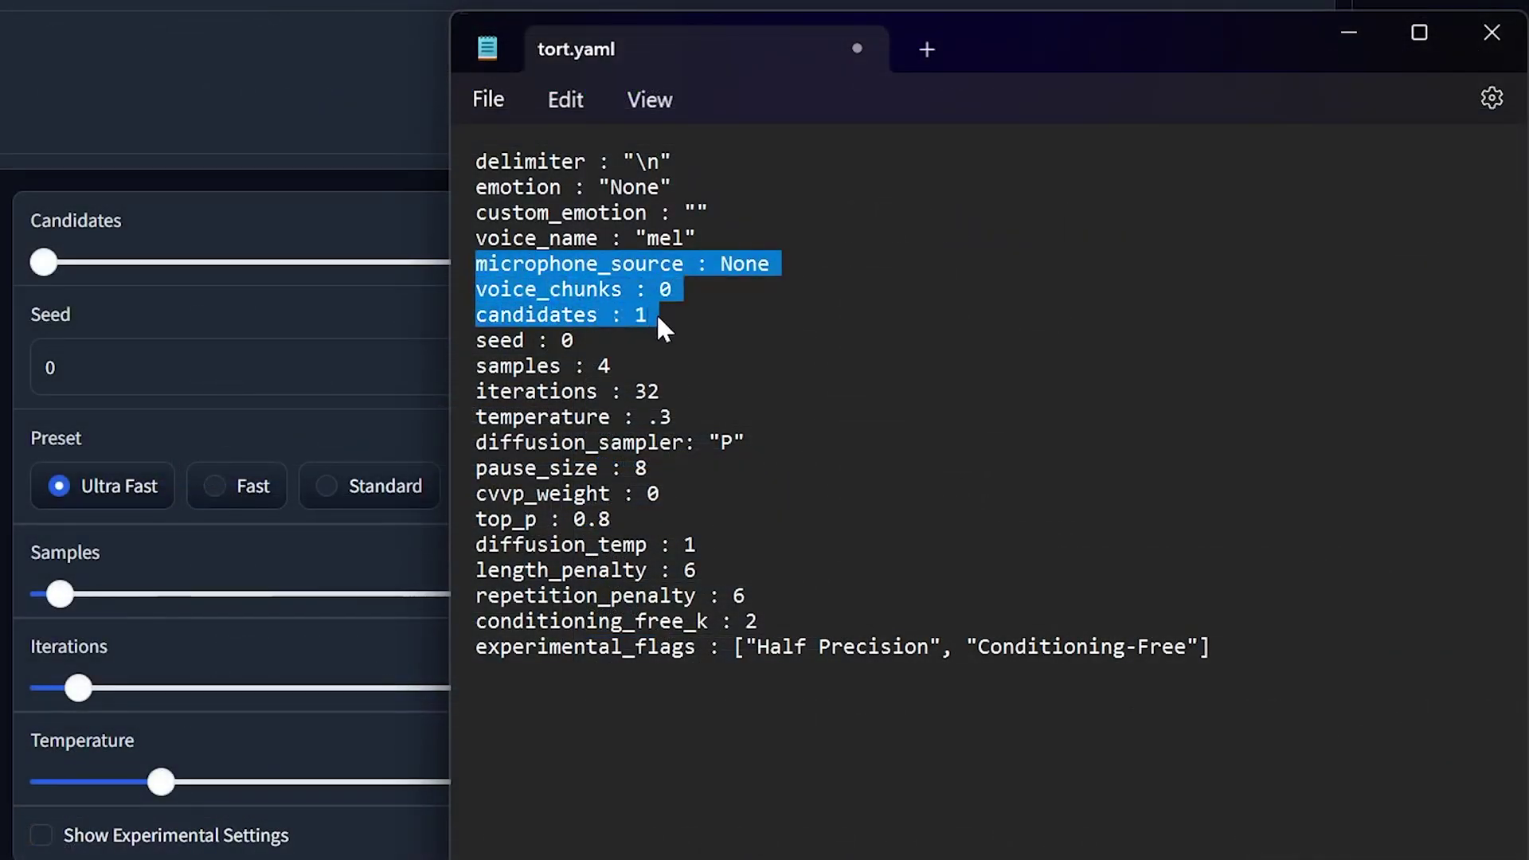
{"action": "left_click_drag", "start_coordinate": [657, 323], "coordinate": [704, 332]}
{"action": "key", "text": "Right"}
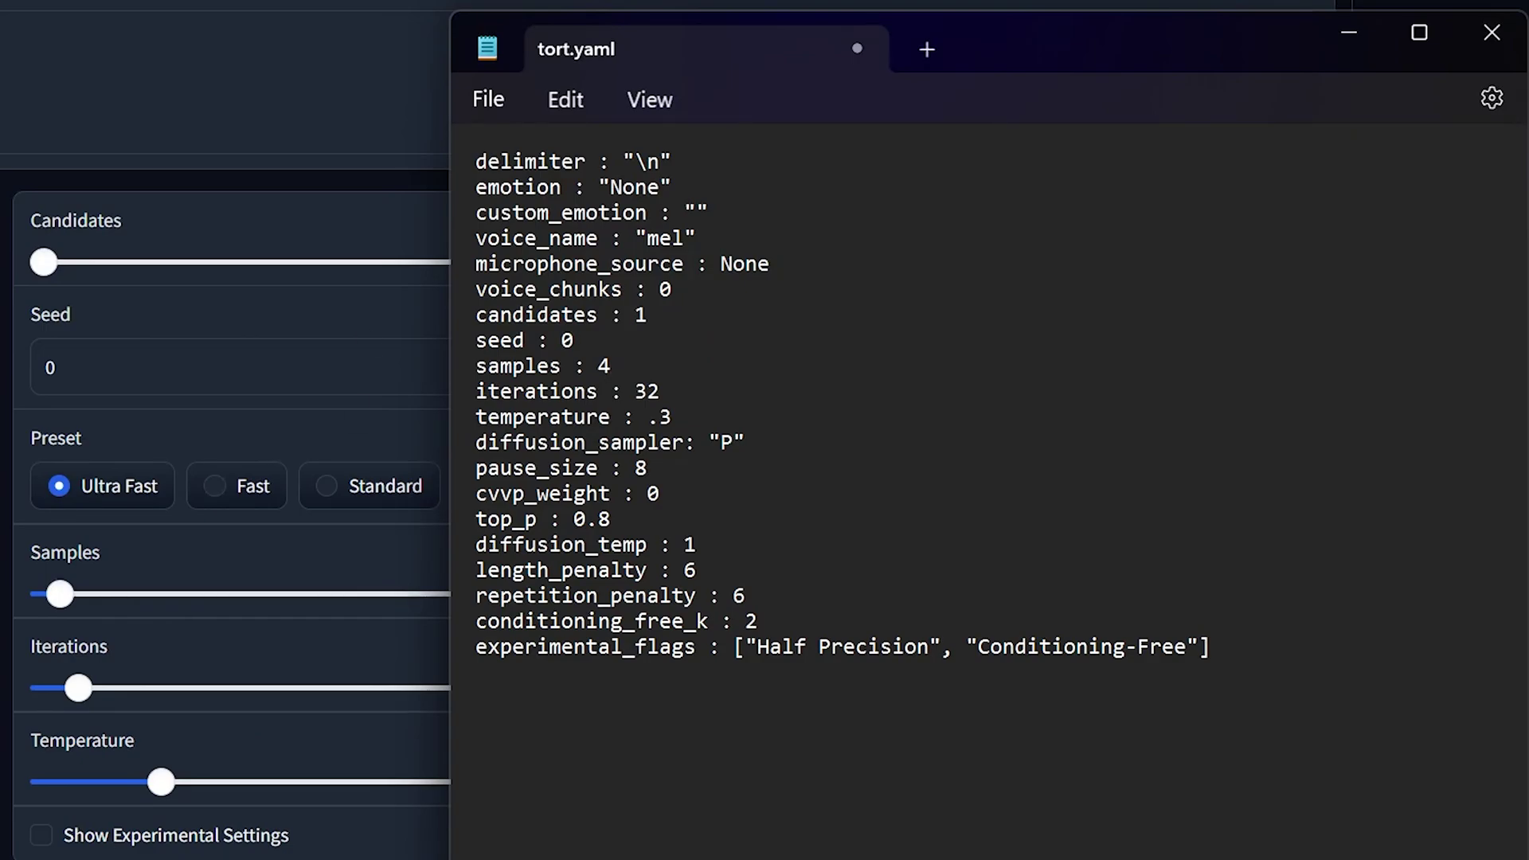
{"action": "key", "text": "BackSpace"}
{"action": "type", "text": "2"}
{"action": "left_click", "coordinate": [661, 391]}
{"action": "key", "text": "BackSpace"}
{"action": "key", "text": "BackSpace"}
{"action": "type", "text": "50"}
- Set diffusion_sampler to "DDIM" in tort.yaml, look over the remaining parameters and save the file
{"action": "key", "text": "BackSpace"}
{"action": "type", "text": "DDIM"}
{"action": "left_click_drag", "start_coordinate": [1211, 647], "coordinate": [451, 476]}
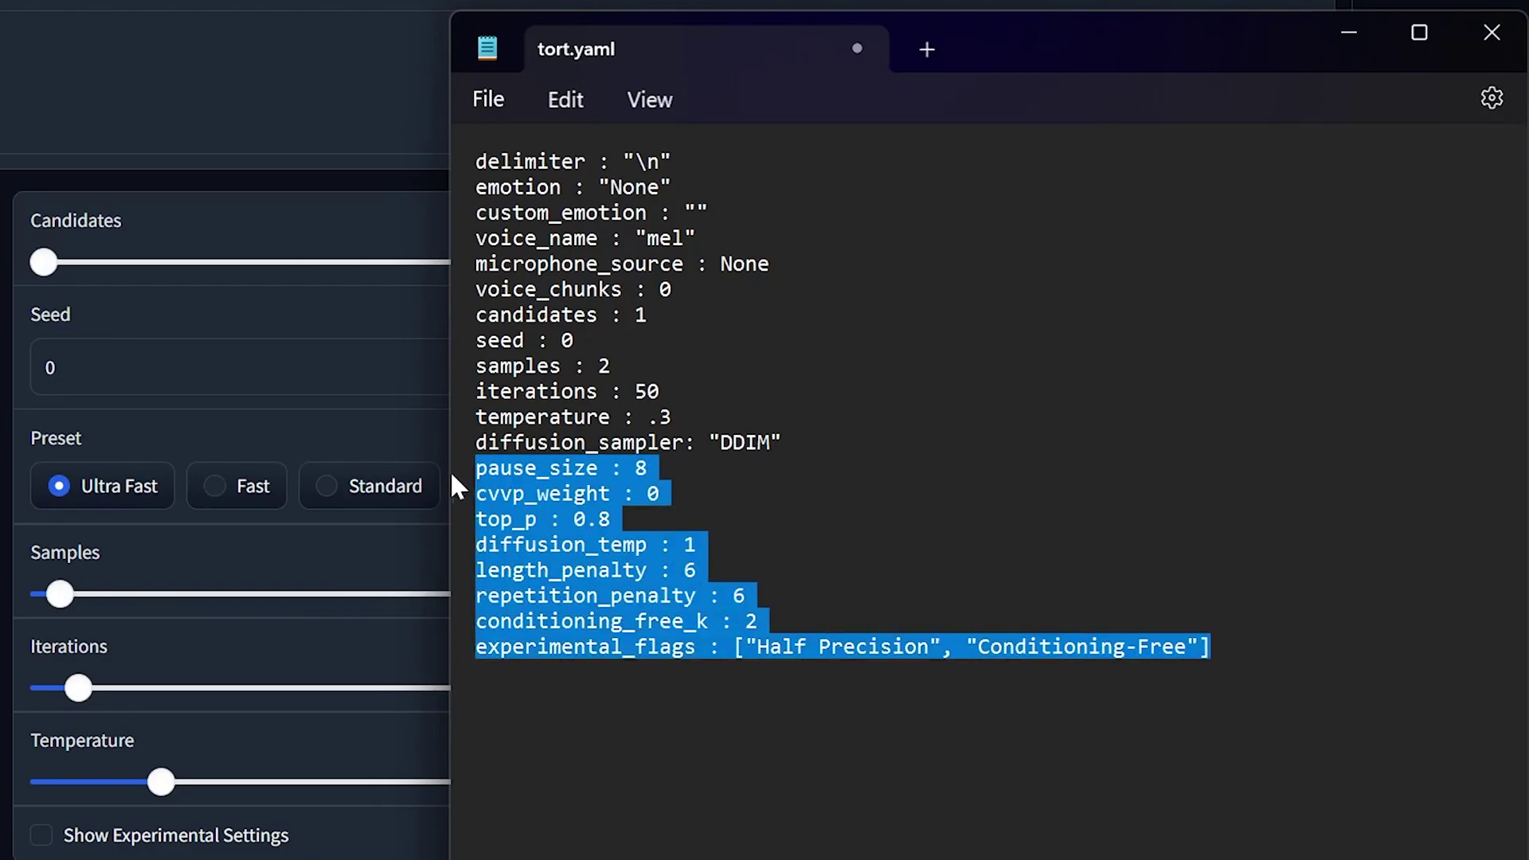
{"action": "left_click", "coordinate": [820, 472]}
{"action": "key", "text": "ctrl+s"}
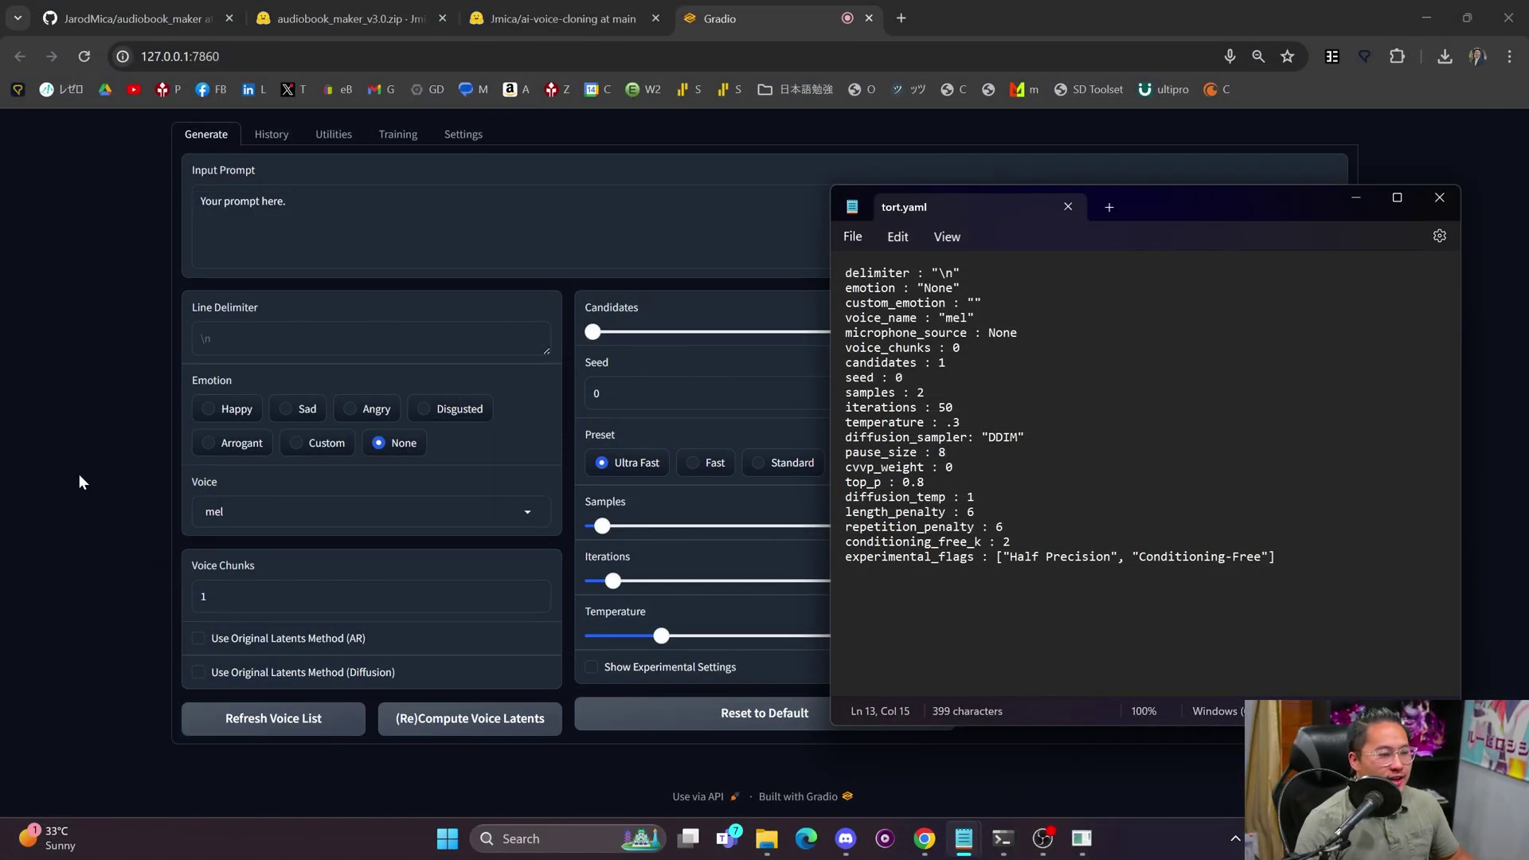
- Review the experimental settings on the voice cloning page in Chrome, turning the option to run output audio through RVC on and off again
{"action": "left_click", "coordinate": [78, 475]}
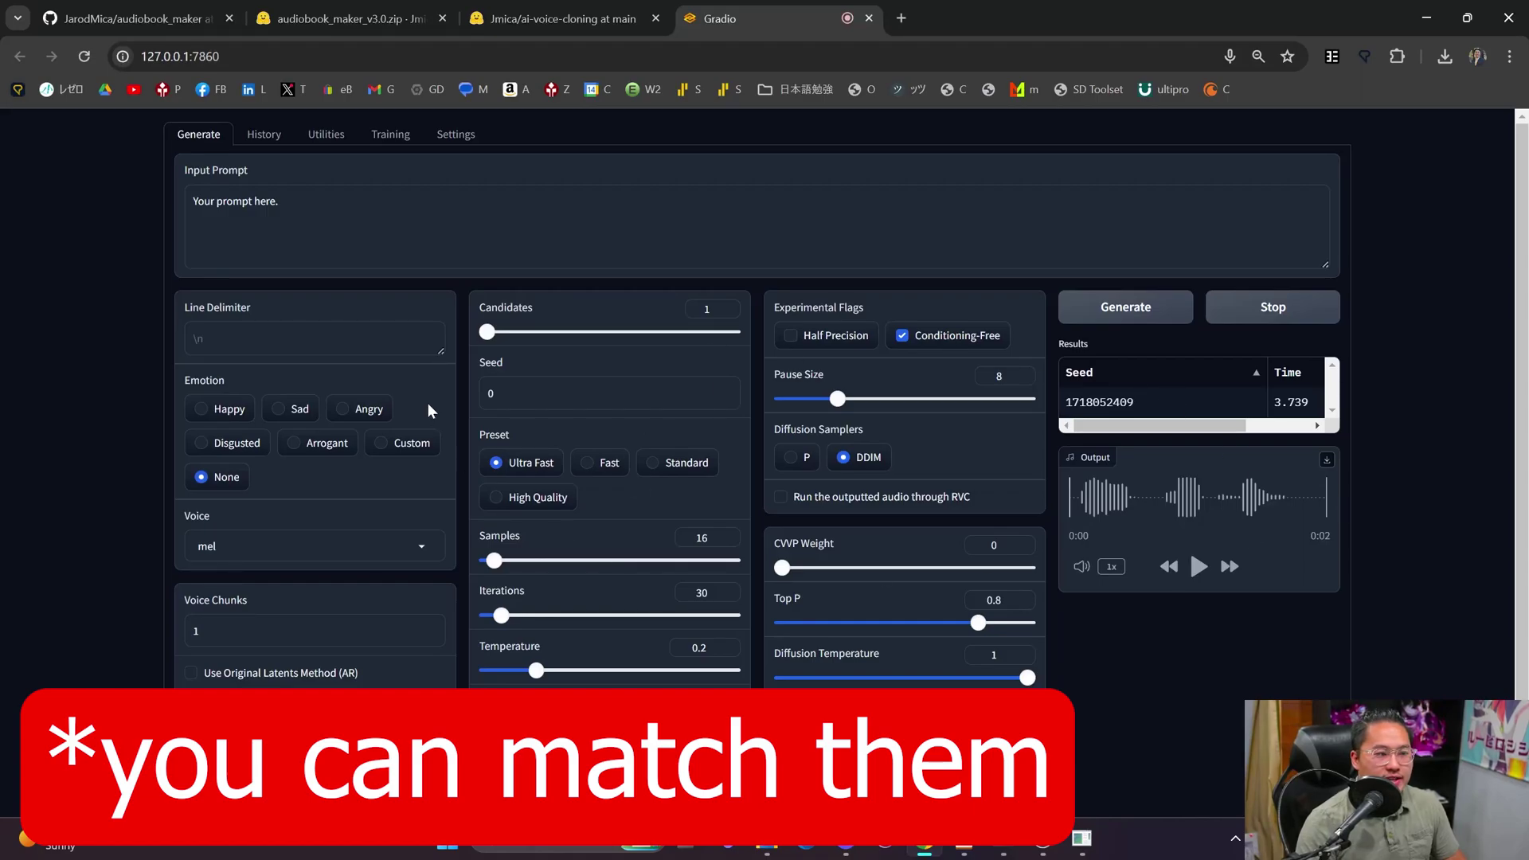
{"action": "scroll", "coordinate": [140, 365], "scroll_direction": "down", "scroll_amount": 1}
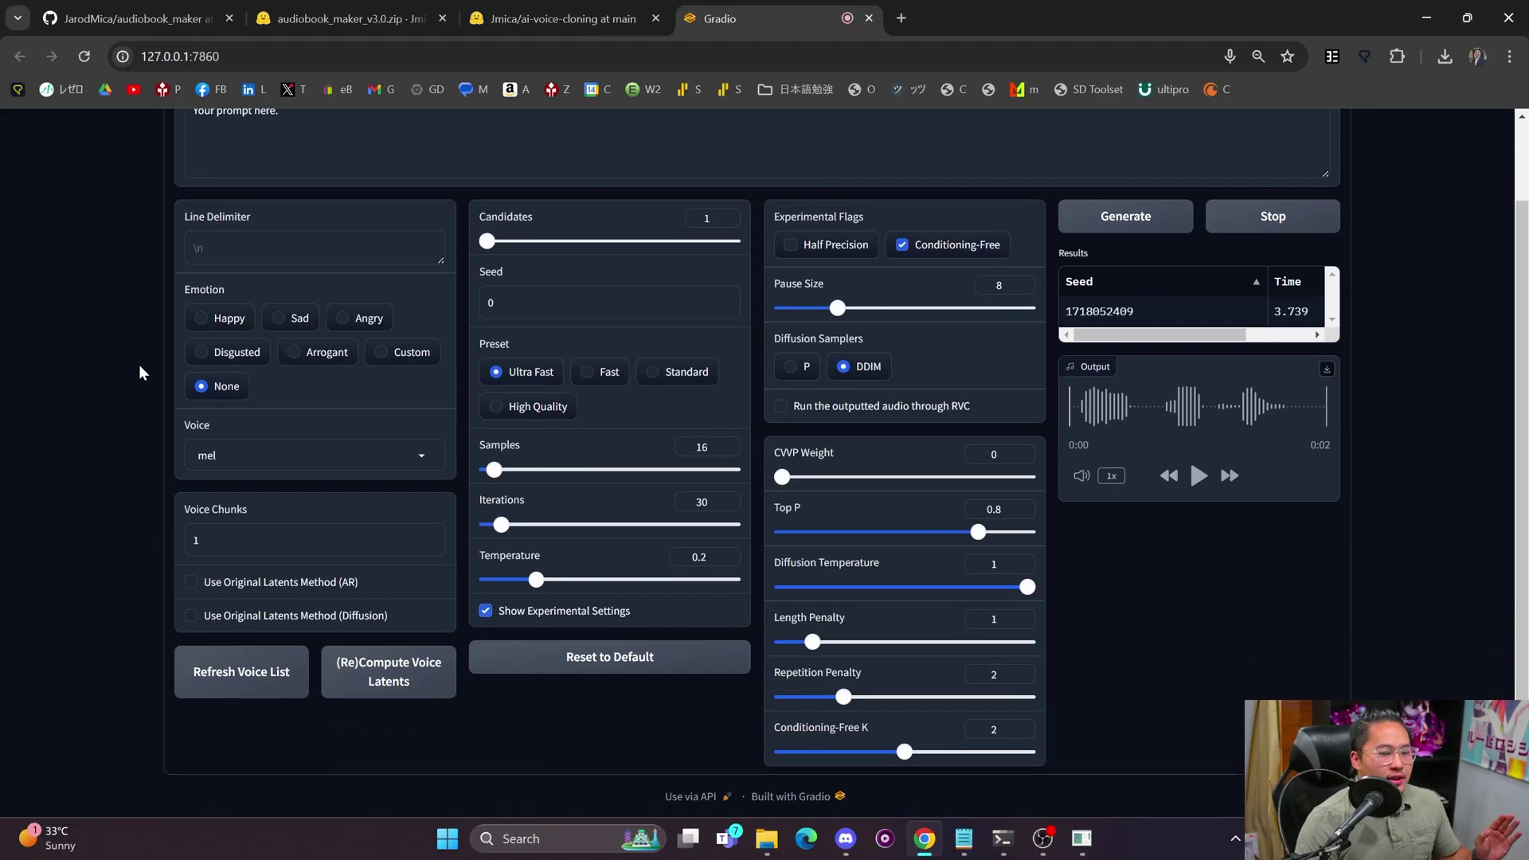
{"action": "left_click", "coordinate": [782, 405]}
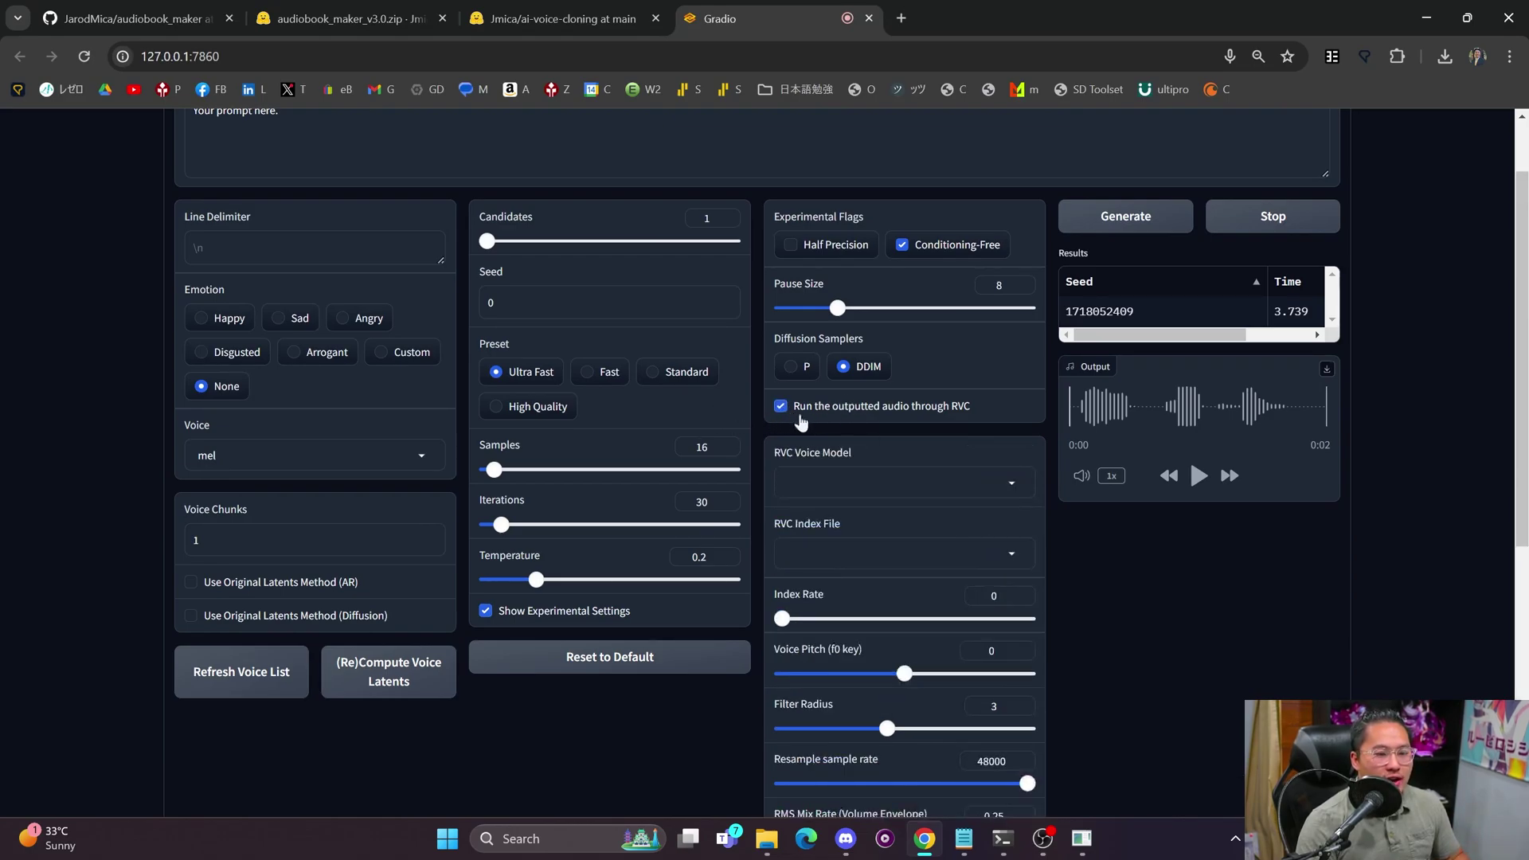
{"action": "left_click", "coordinate": [781, 405]}
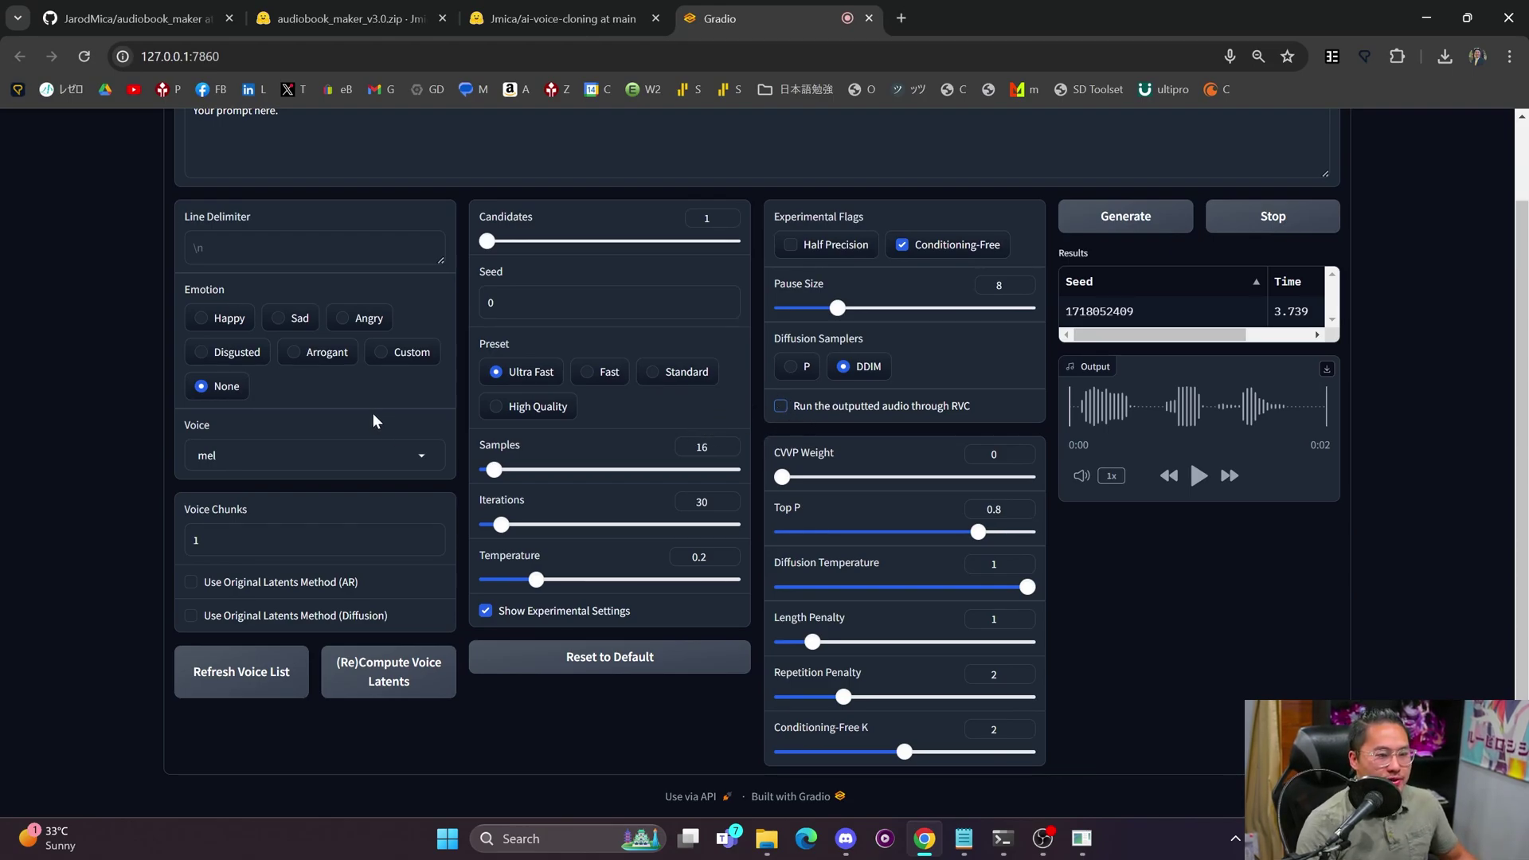
{"action": "scroll", "coordinate": [373, 421], "scroll_direction": "up", "scroll_amount": 1}
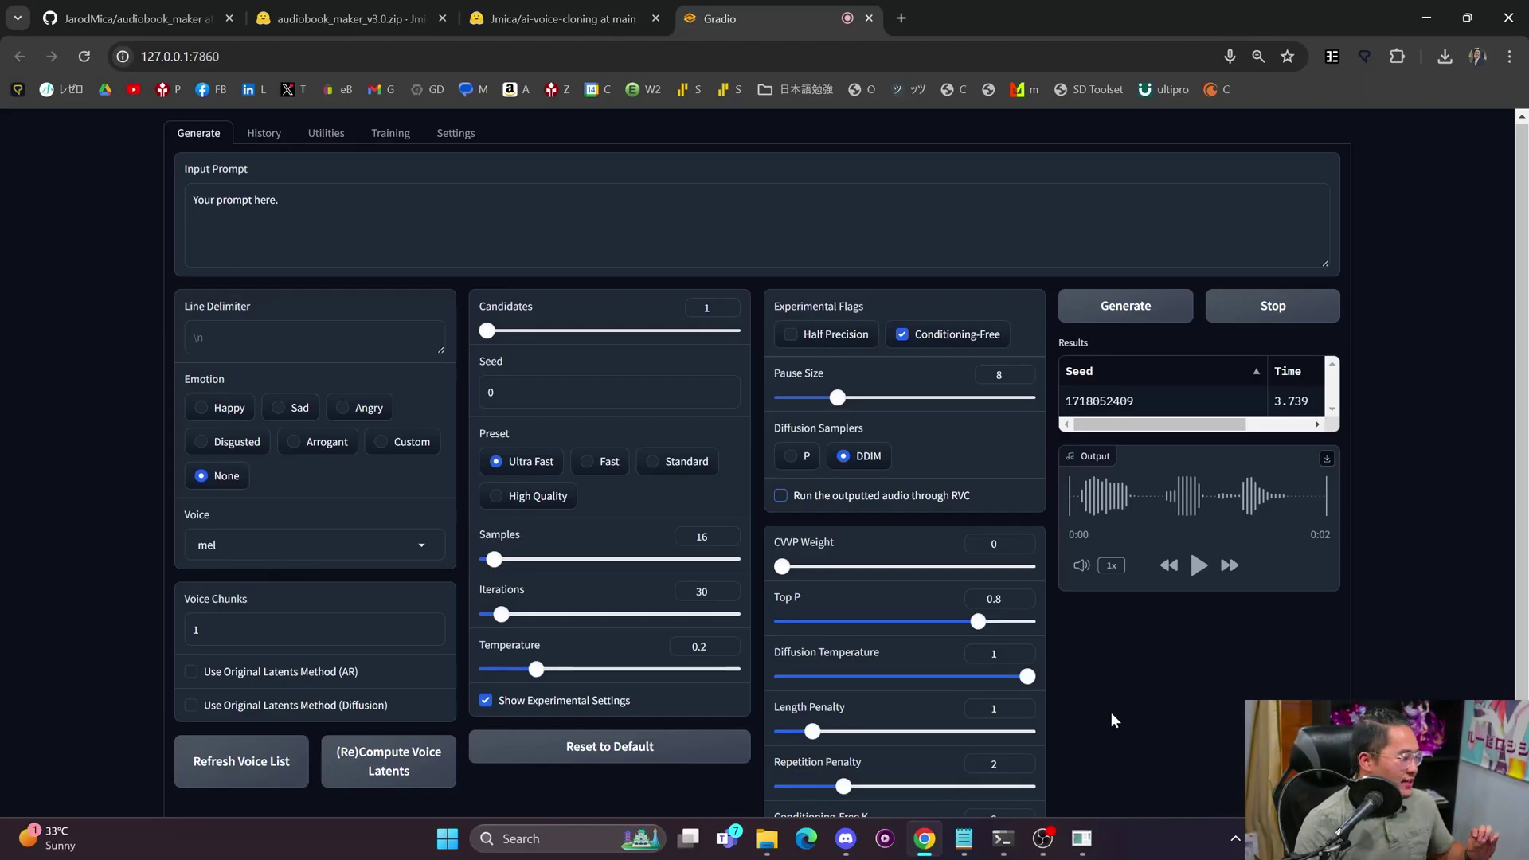
- Bring the tort.yaml window back to the front, save the file again and close it
{"action": "left_click", "coordinate": [1102, 842]}
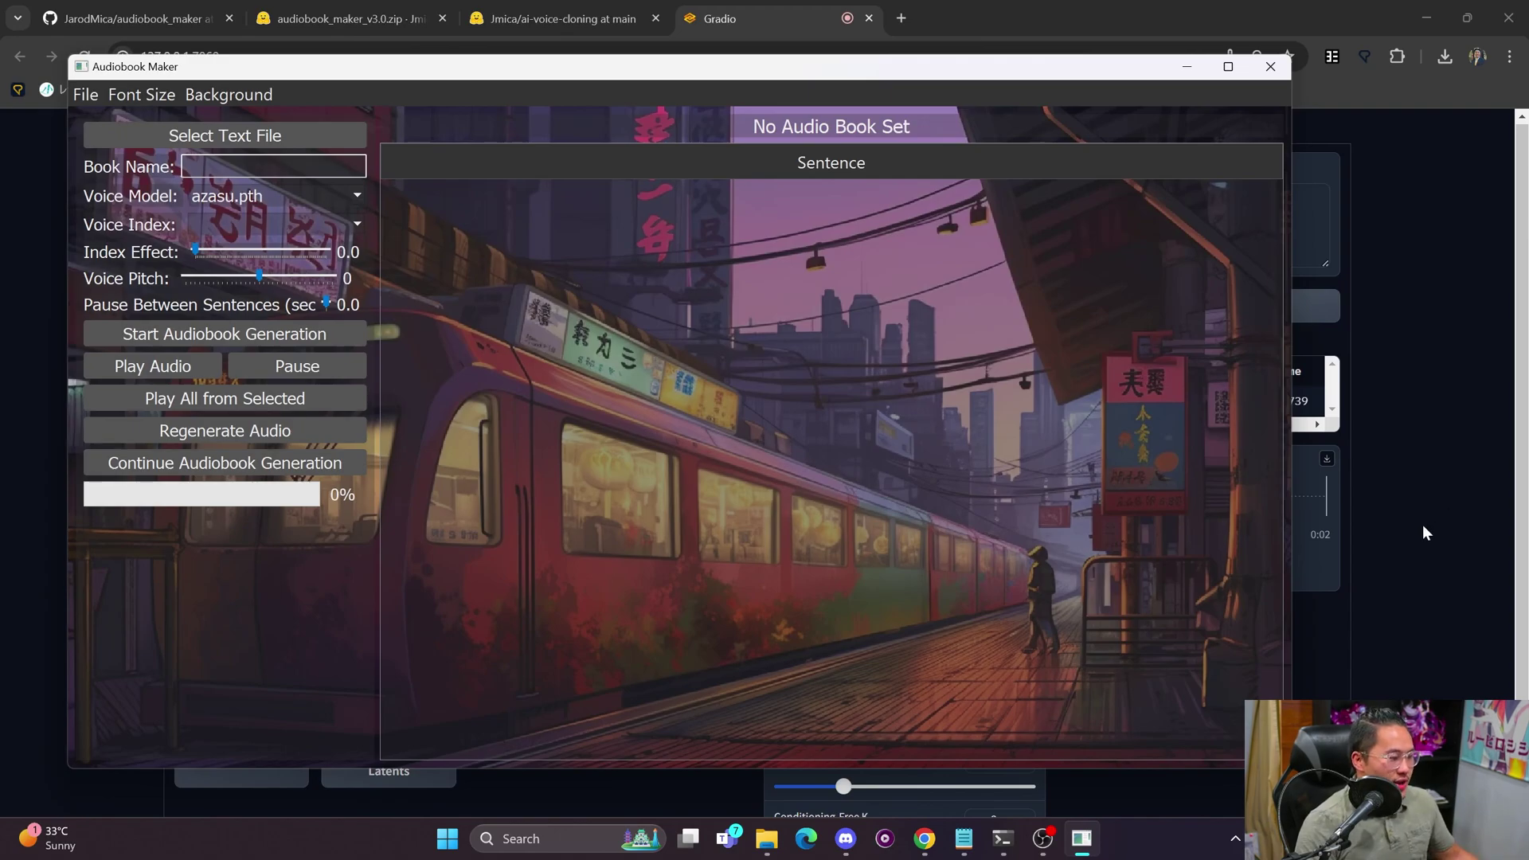
{"action": "left_click", "coordinate": [1081, 839]}
{"action": "mouse_move", "coordinate": [963, 839]}
{"action": "left_click", "coordinate": [1032, 740]}
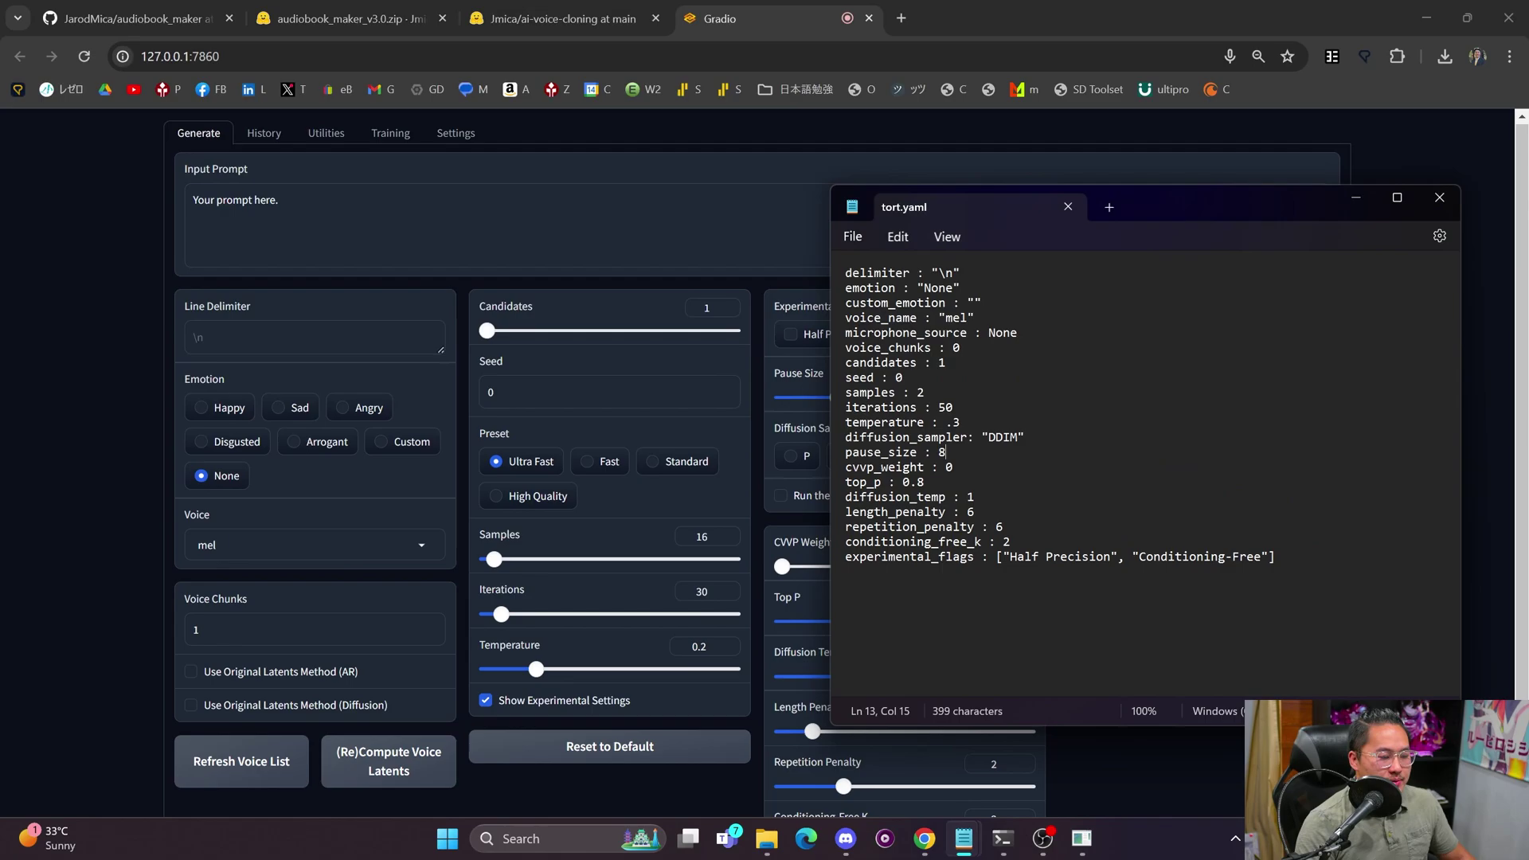
{"action": "left_click", "coordinate": [853, 236]}
{"action": "left_click", "coordinate": [876, 365]}
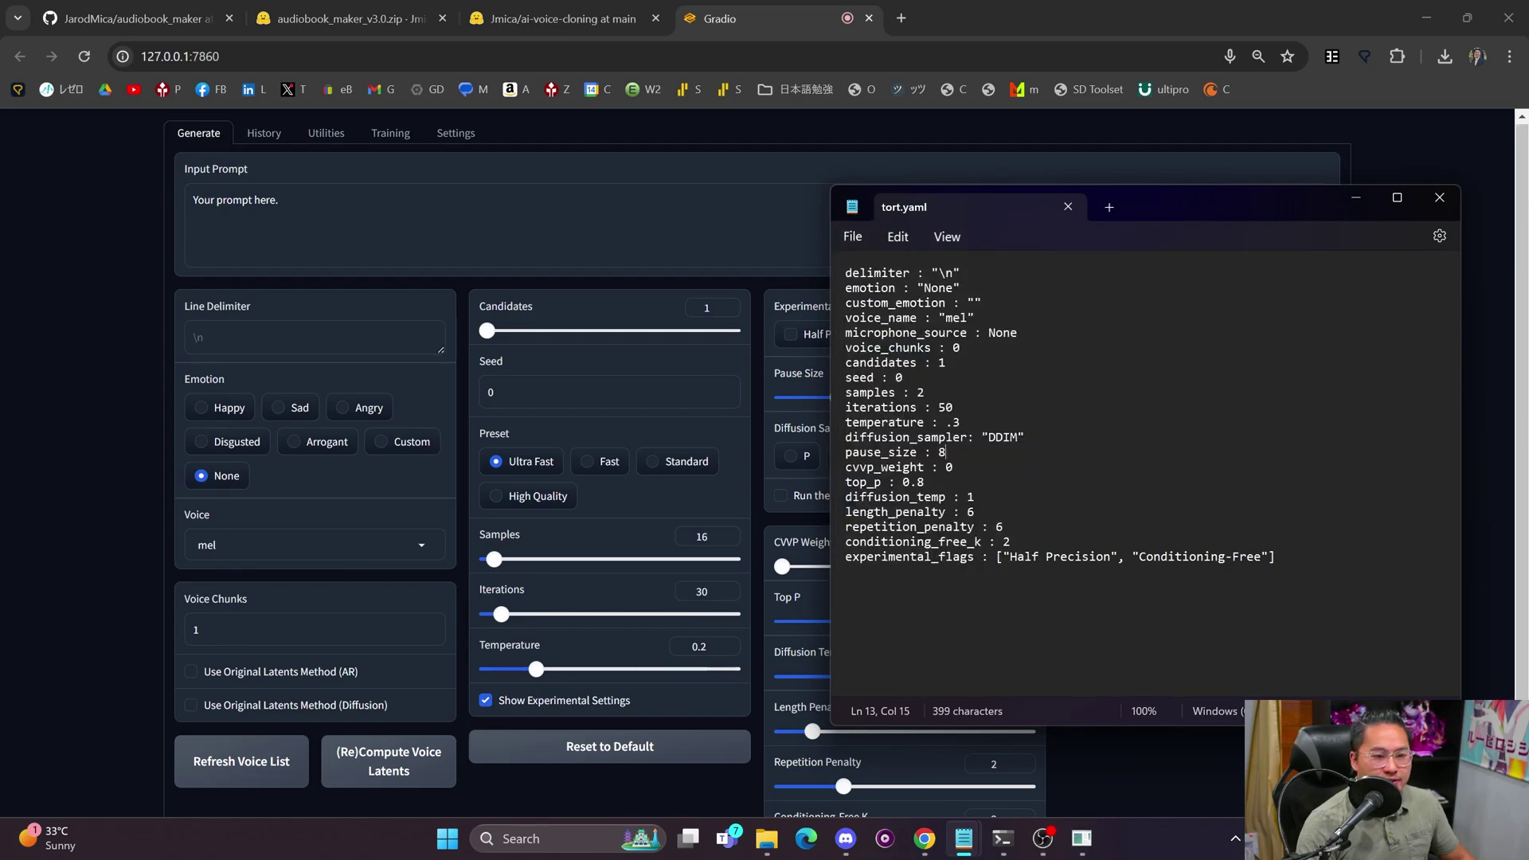
{"action": "left_click", "coordinate": [1438, 199]}
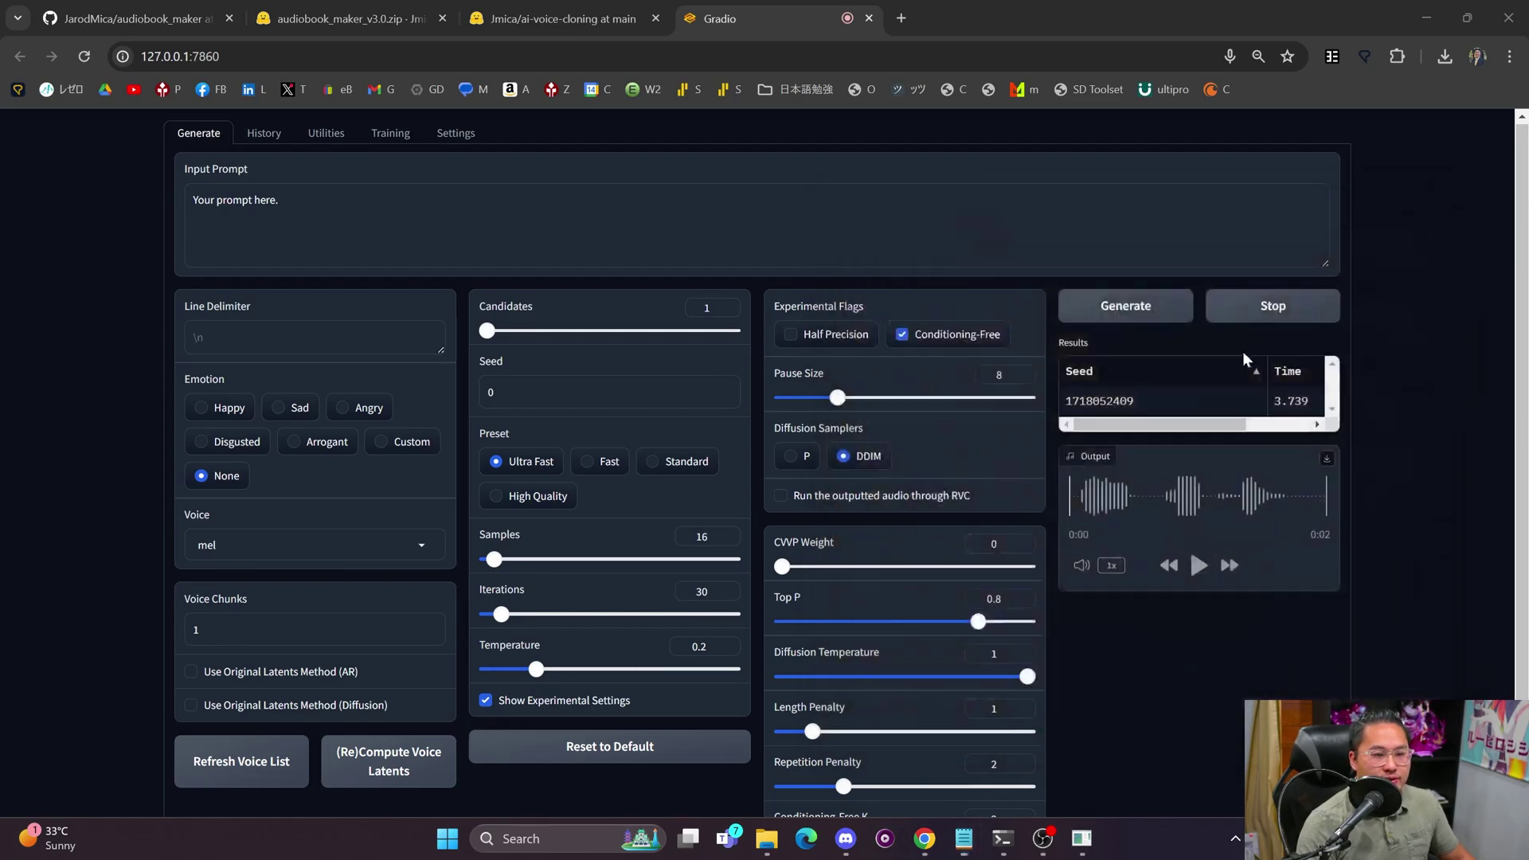
- Switch to Audiobook Maker and File Explorer, open text_small.txt from the audiobook_maker_v3.0 folder and select all its text
{"action": "left_click", "coordinate": [1081, 838]}
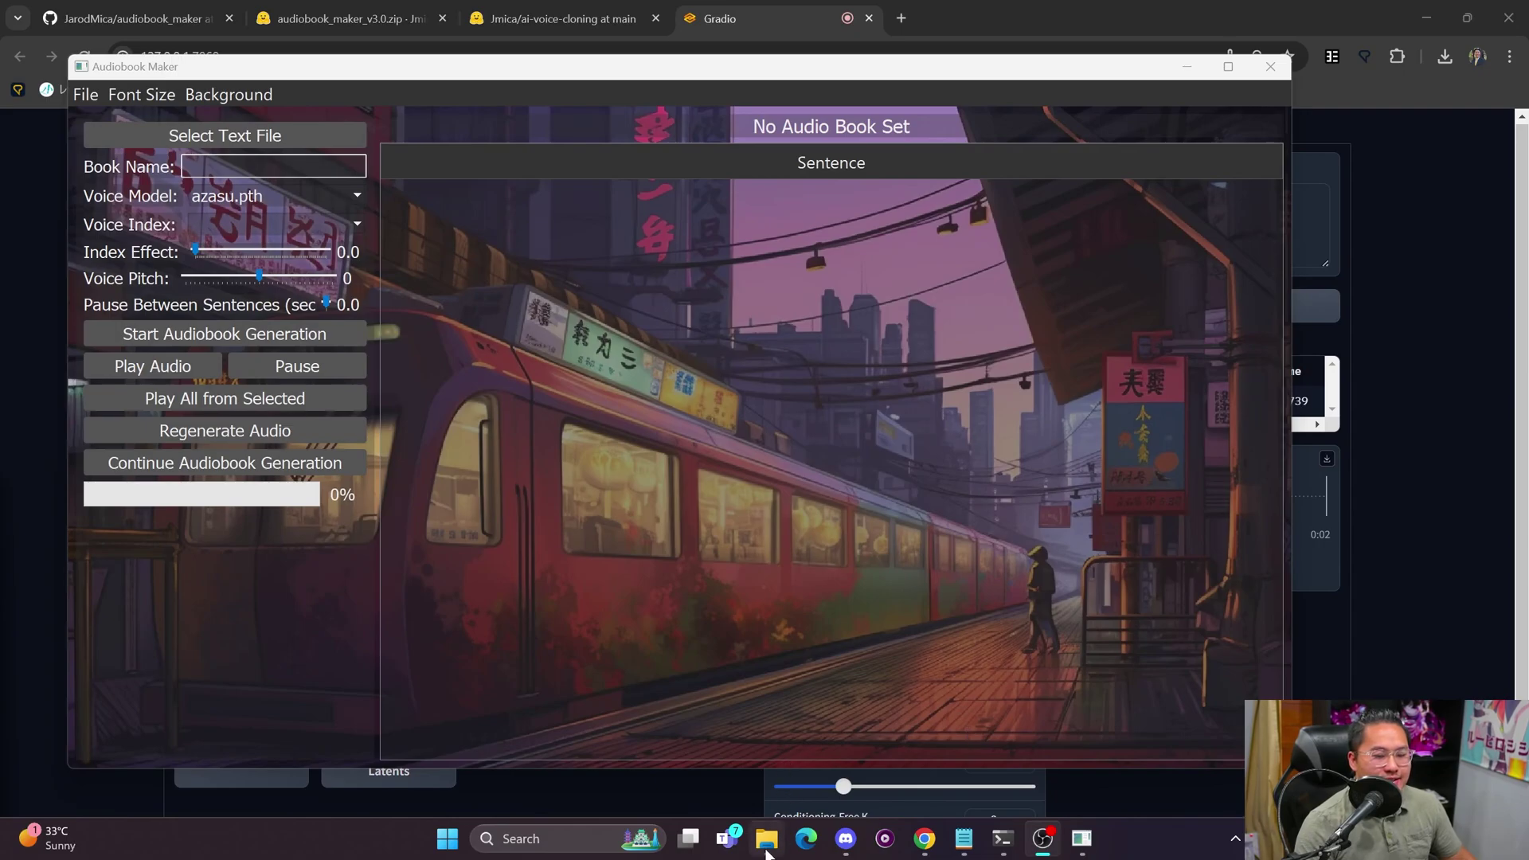
{"action": "mouse_move", "coordinate": [766, 839]}
{"action": "left_click", "coordinate": [781, 758]}
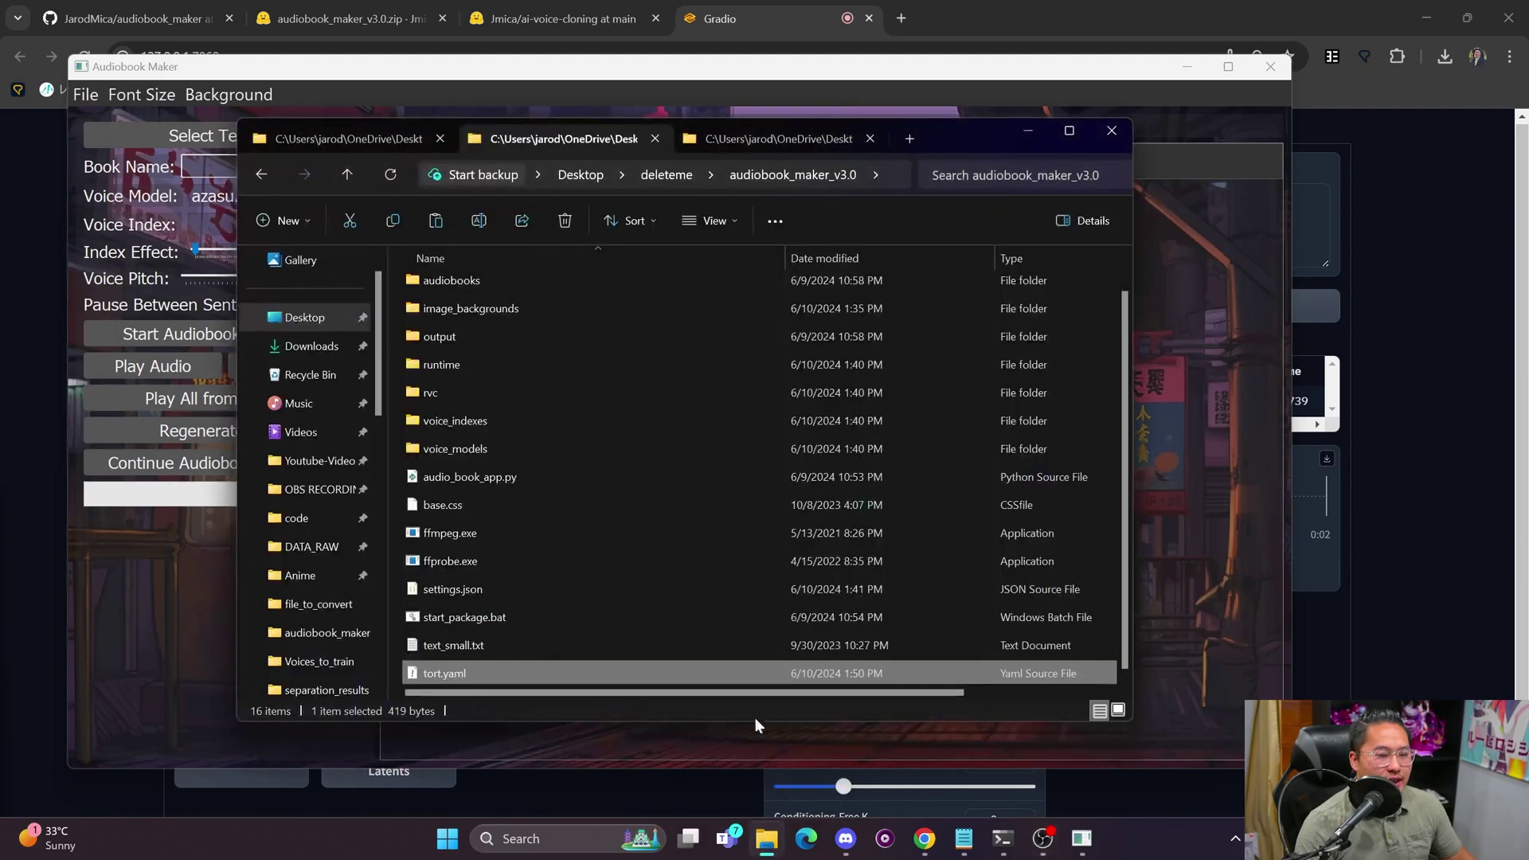
{"action": "left_click", "coordinate": [504, 647]}
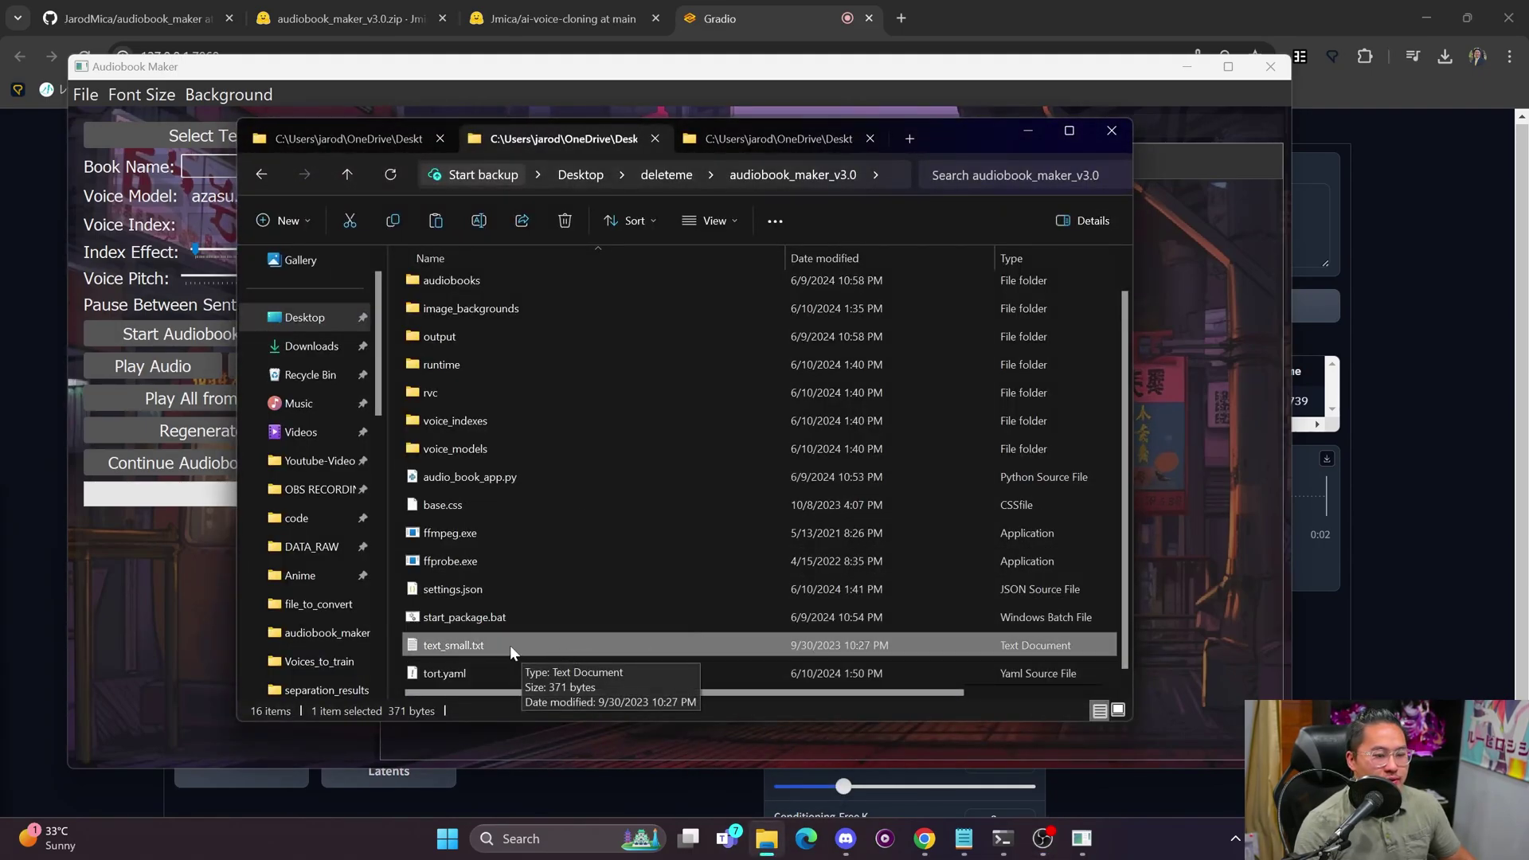
{"action": "double_click", "coordinate": [510, 645]}
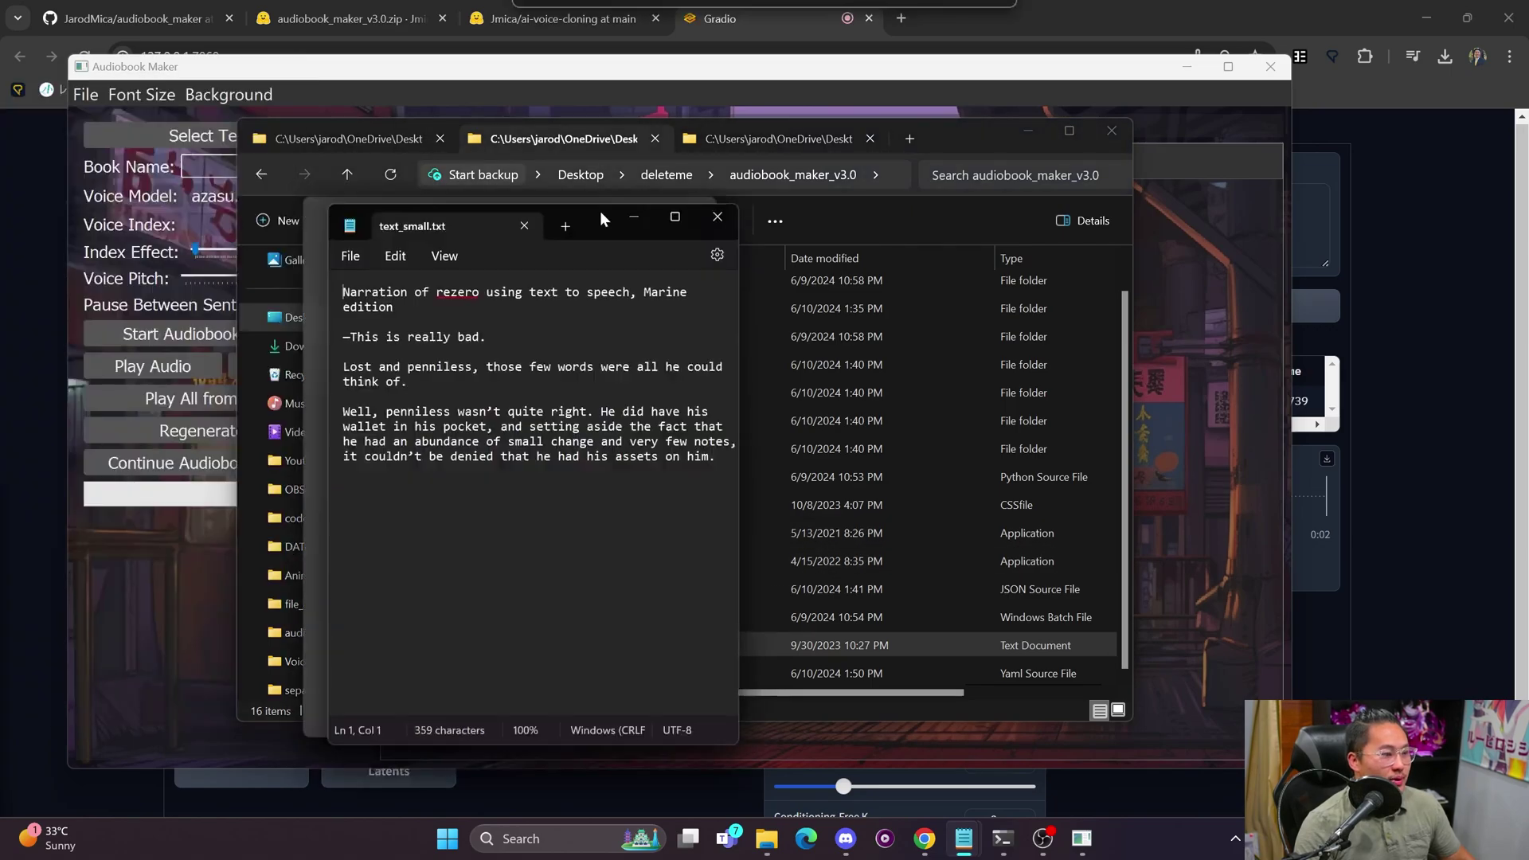
{"action": "key", "text": "ctrl+a"}
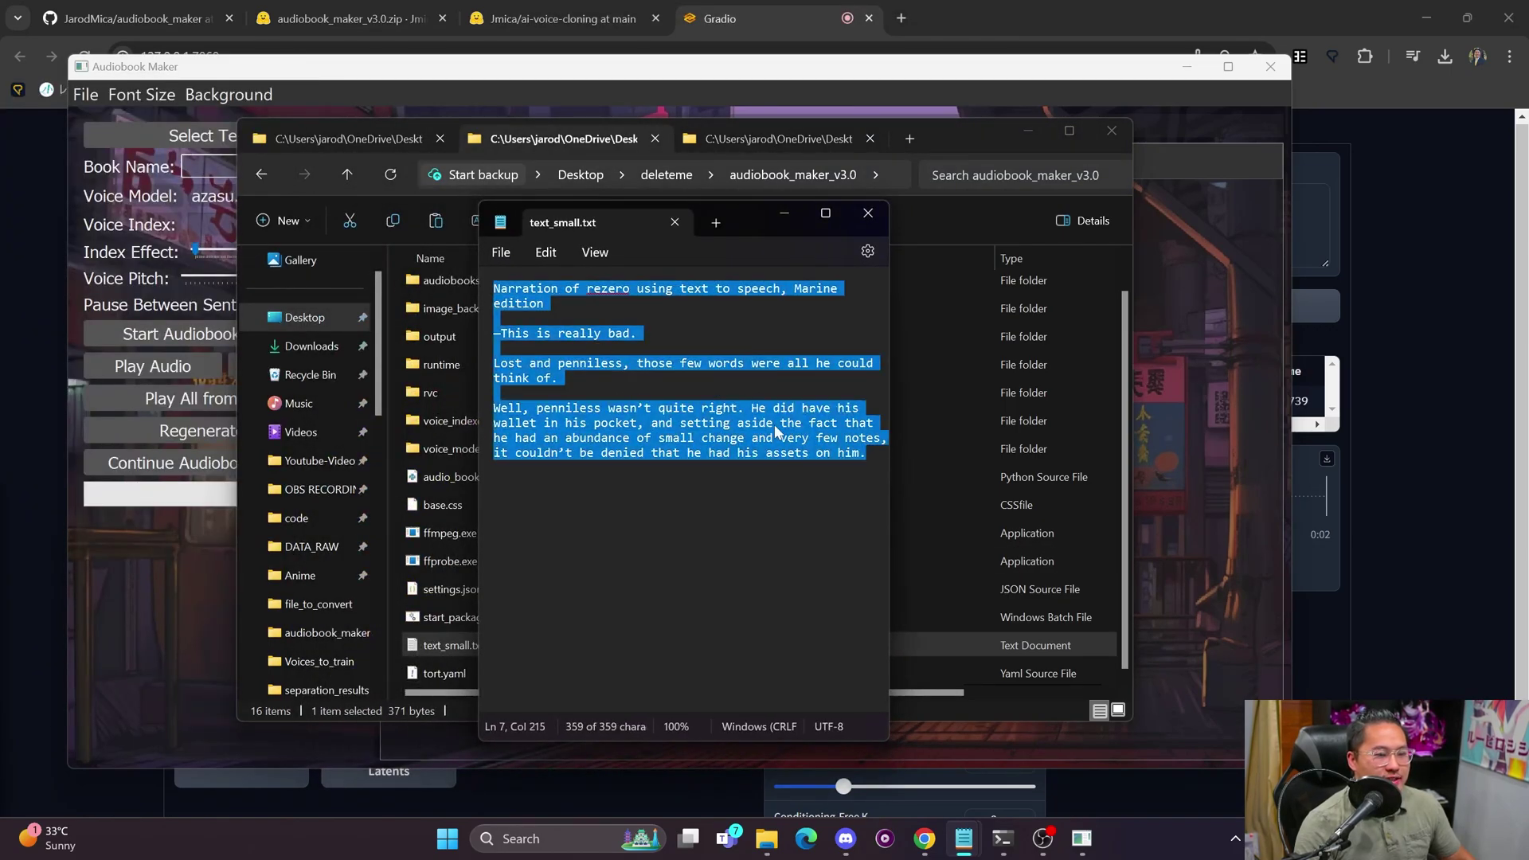
- Deselect the text, close text_small.txt and minimize File Explorer to return to Audiobook Maker
{"action": "left_click", "coordinate": [823, 452]}
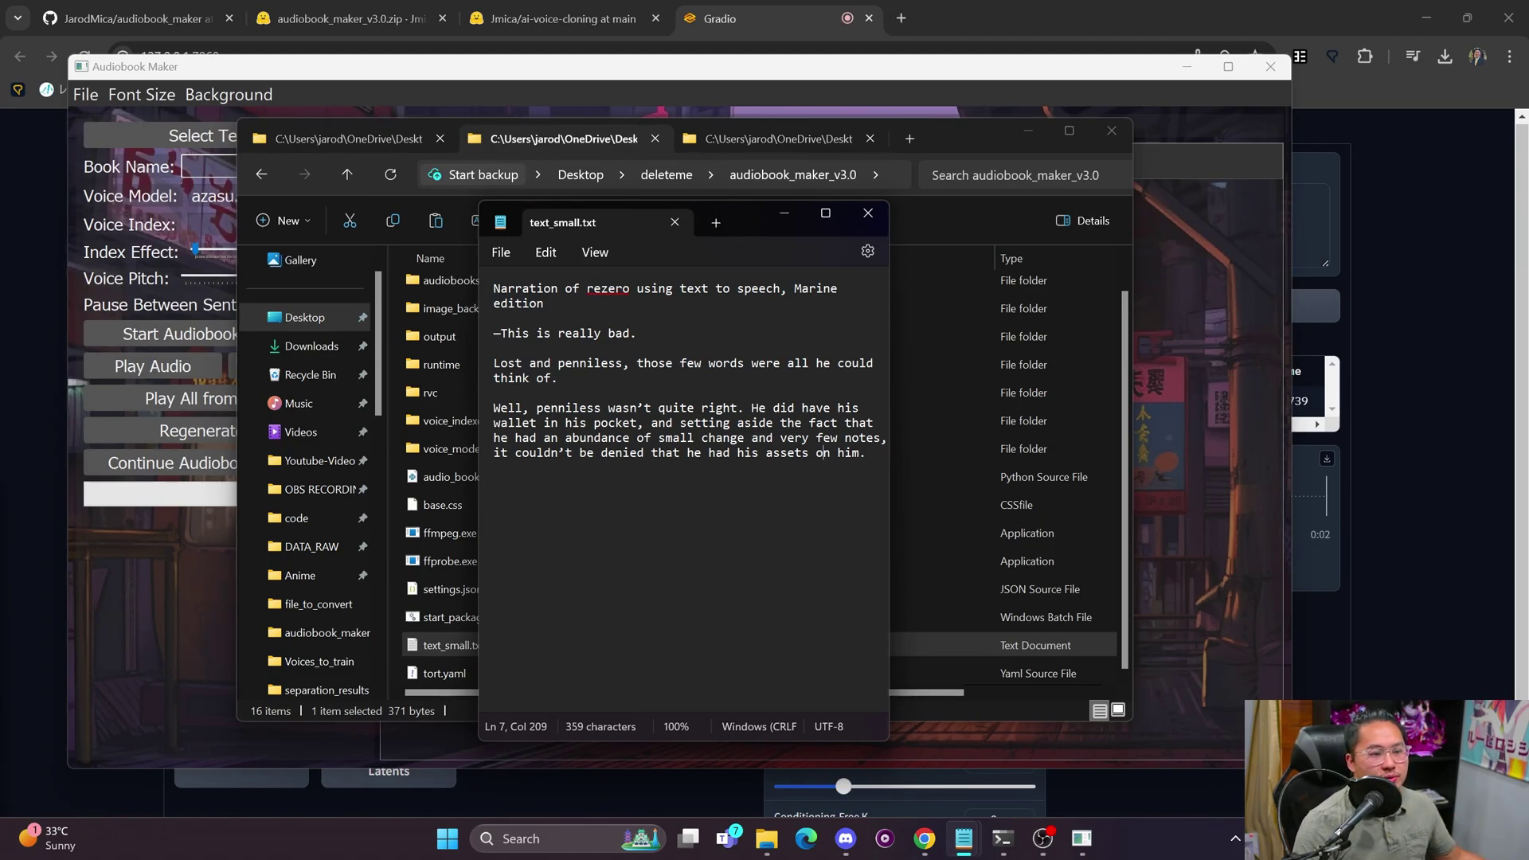
{"action": "left_click", "coordinate": [708, 452]}
{"action": "left_click", "coordinate": [867, 213]}
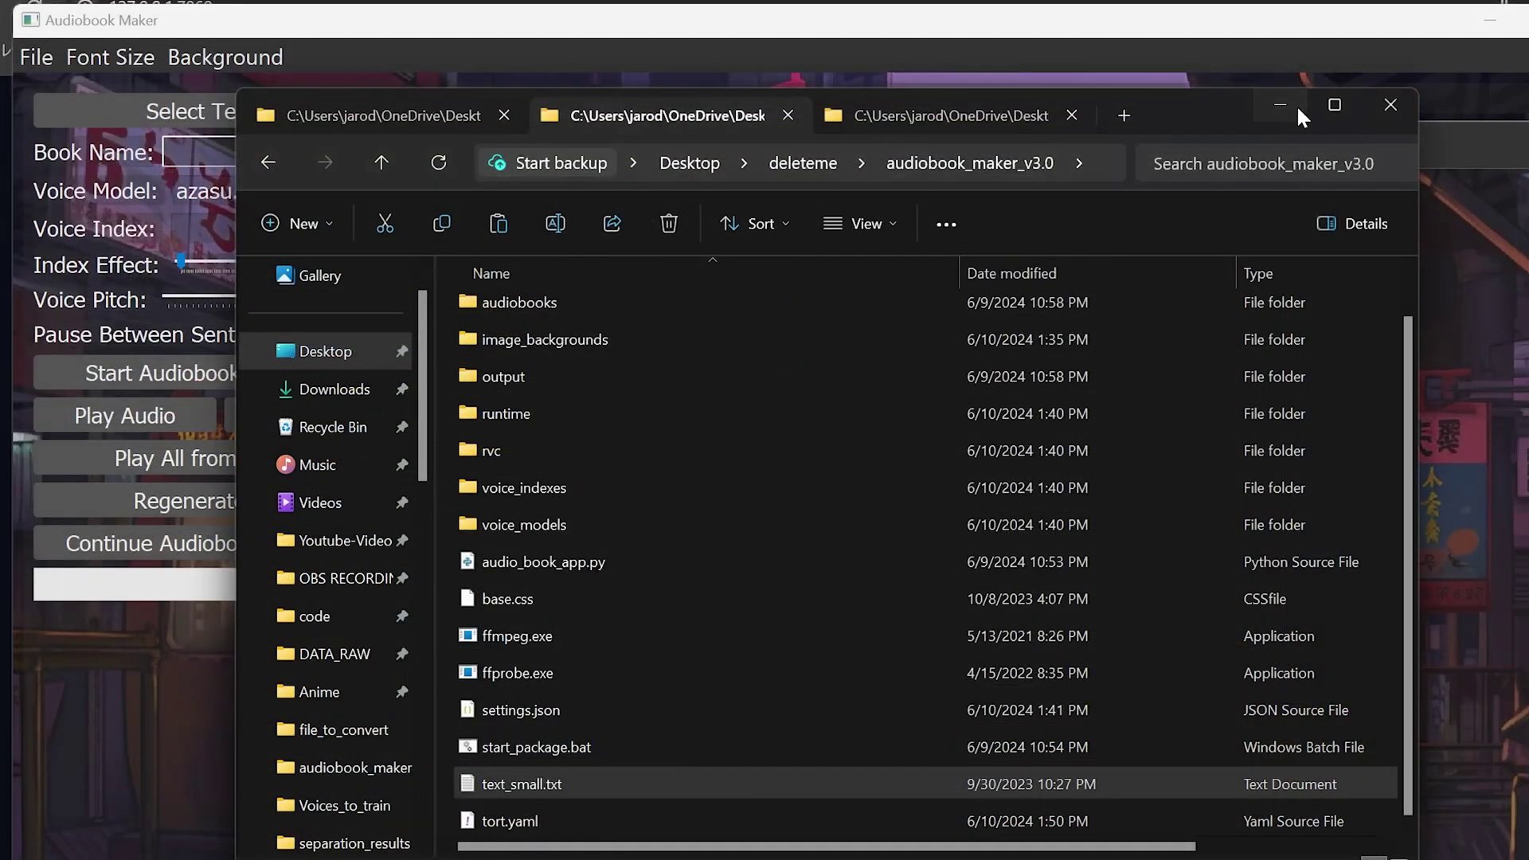
{"action": "left_click", "coordinate": [1297, 110]}
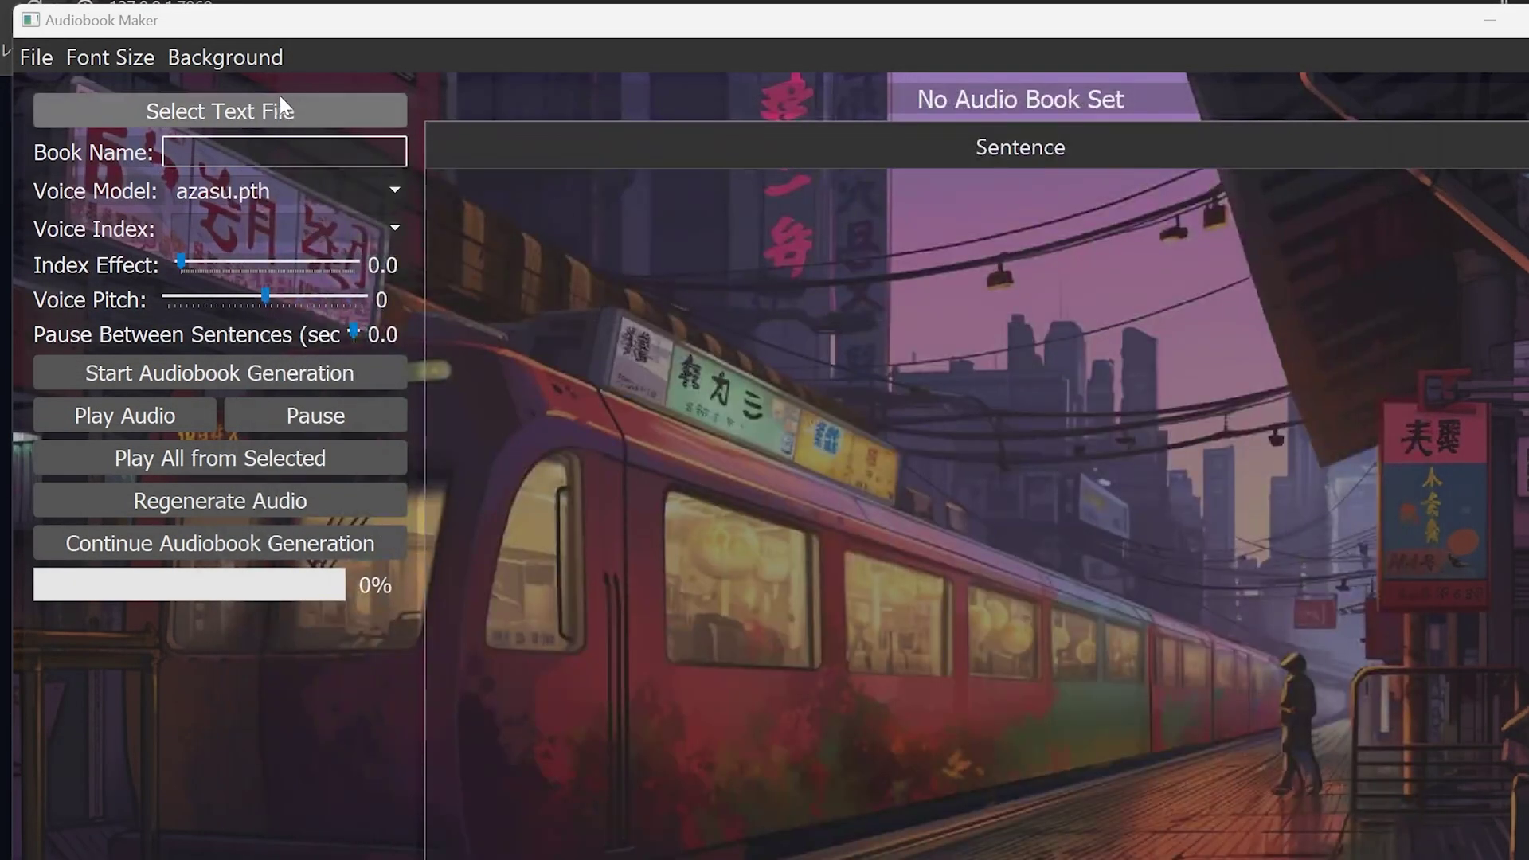
- Load text_small.txt from the audiobook_maker_v3.0 folder as the source text file
{"action": "left_click", "coordinate": [209, 118]}
{"action": "left_click_drag", "start_coordinate": [385, 64], "coordinate": [697, 137]}
{"action": "left_click", "coordinate": [760, 183]}
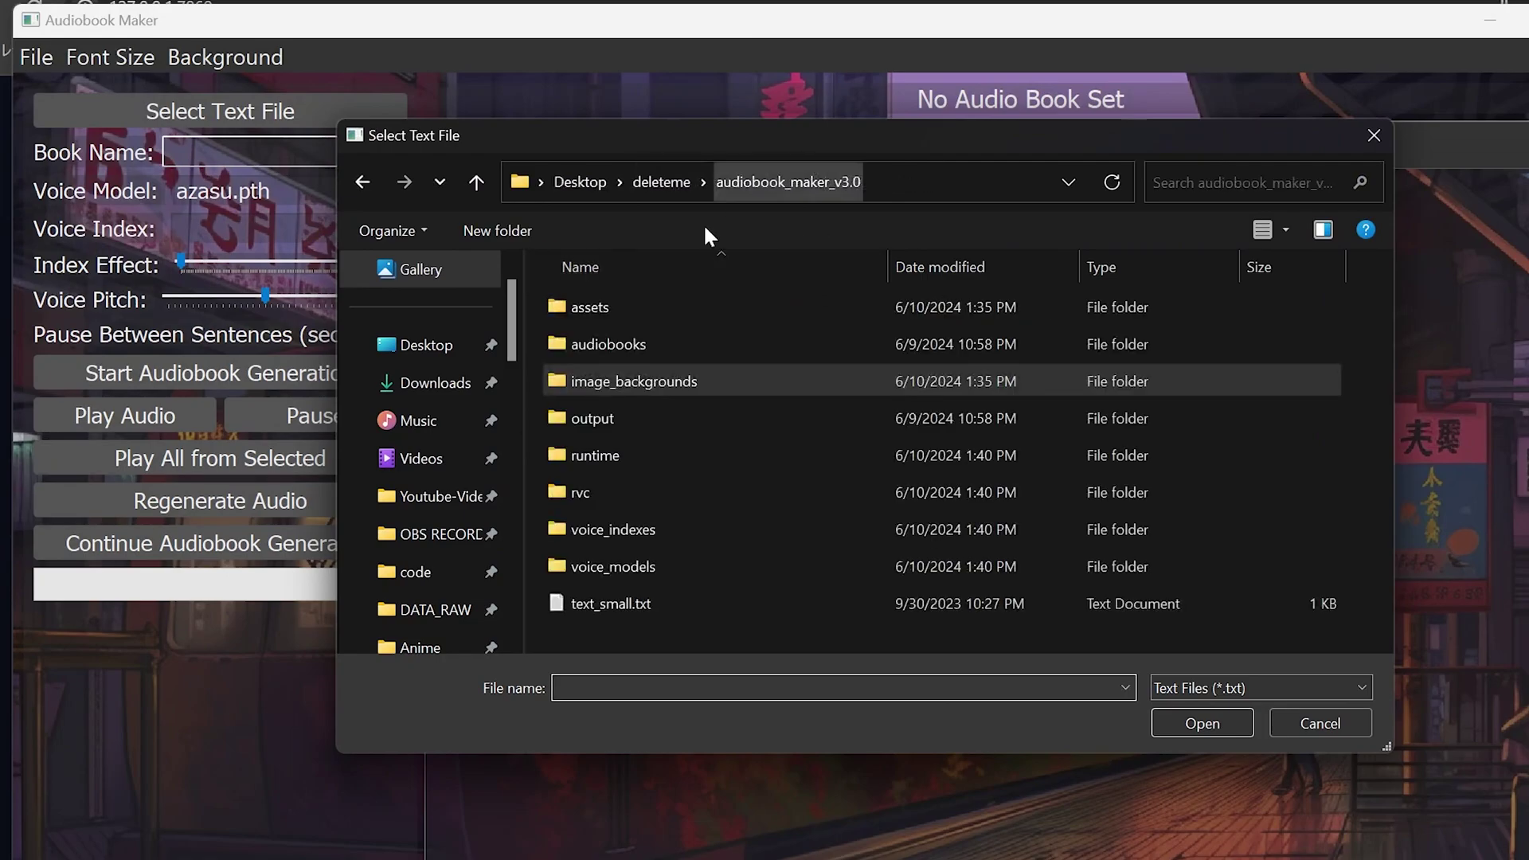
{"action": "left_click", "coordinate": [715, 602]}
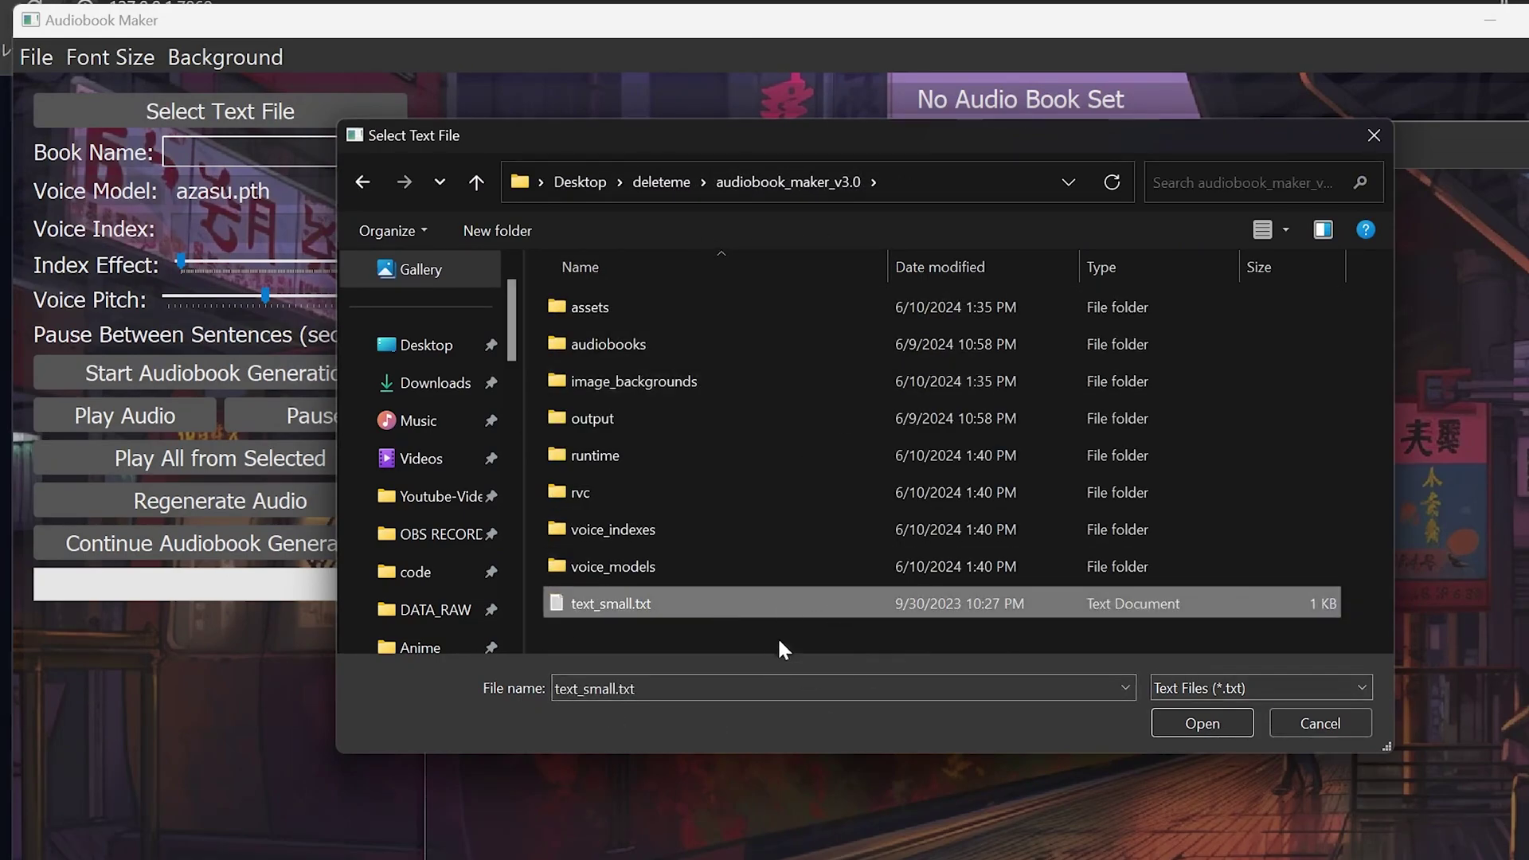
{"action": "left_click", "coordinate": [1199, 723]}
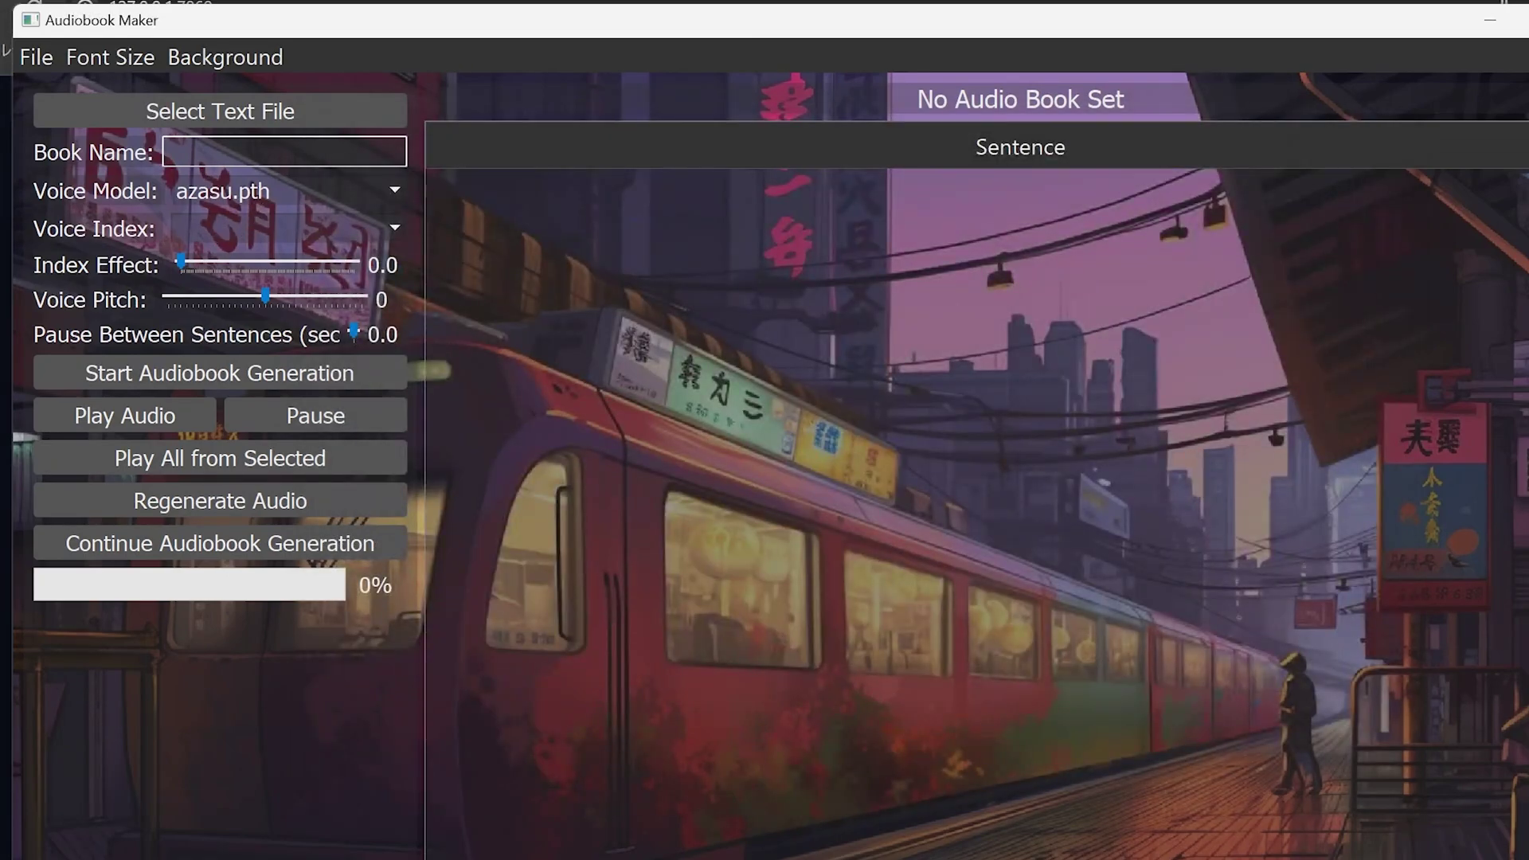
- Name the book "test" and choose azasu.pth as the voice model
{"action": "type", "text": "test"}
{"action": "left_click", "coordinate": [322, 195]}
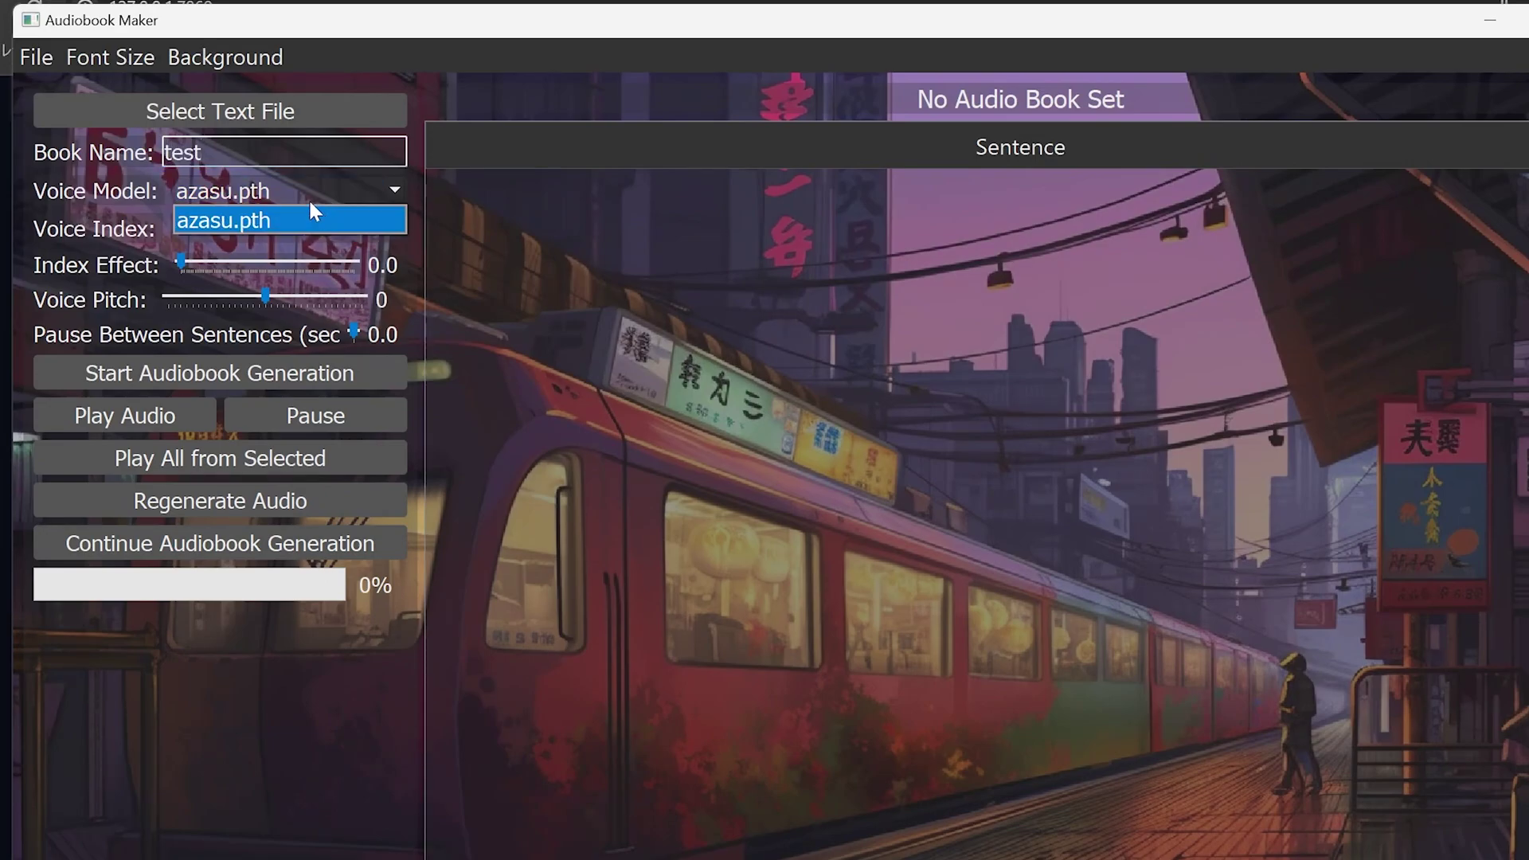
{"action": "left_click", "coordinate": [285, 197]}
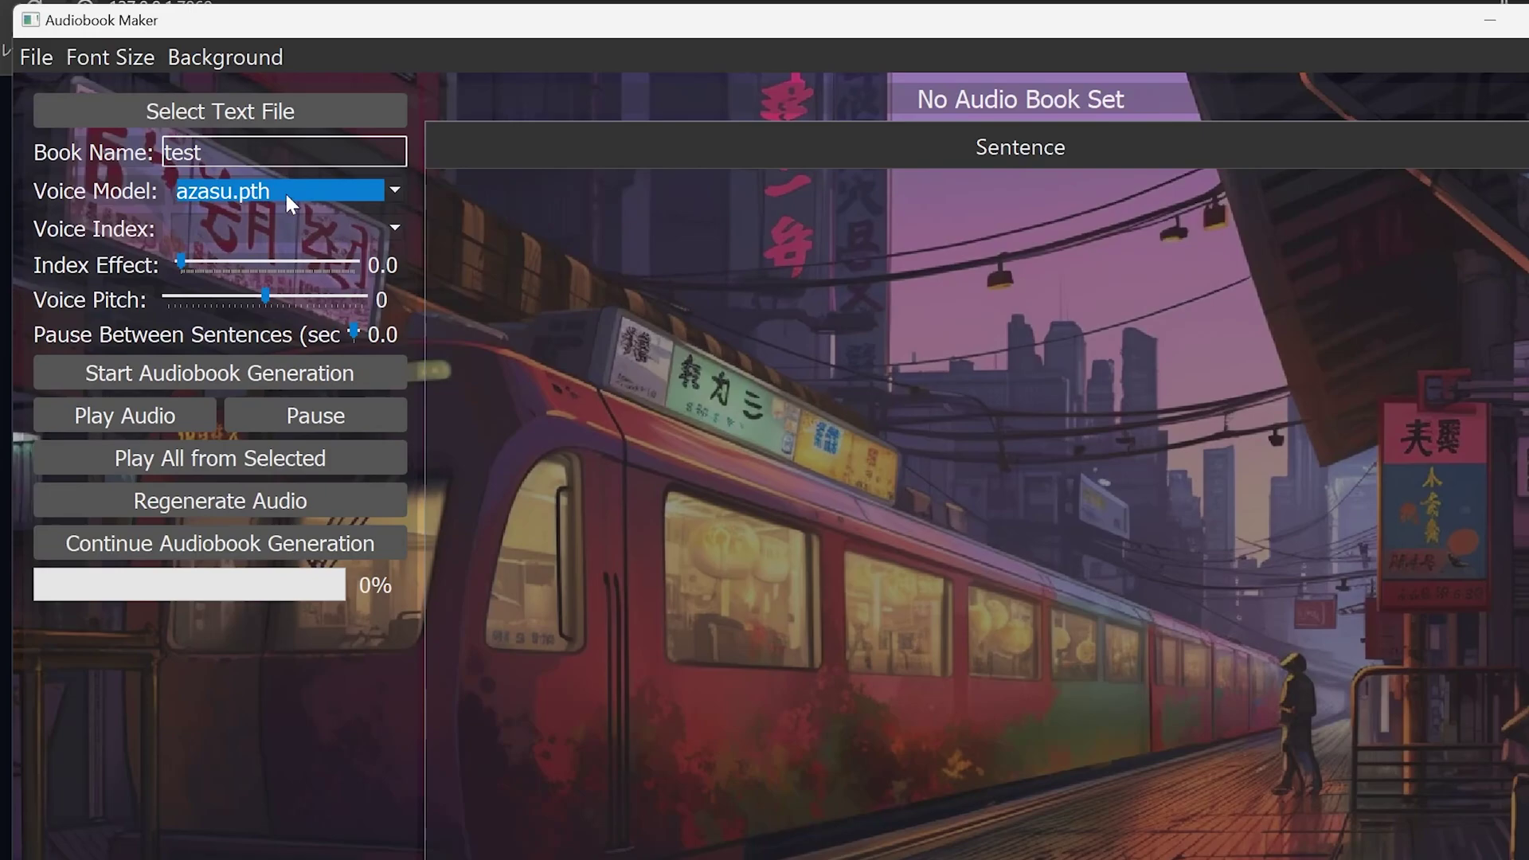
{"action": "left_click", "coordinate": [255, 192]}
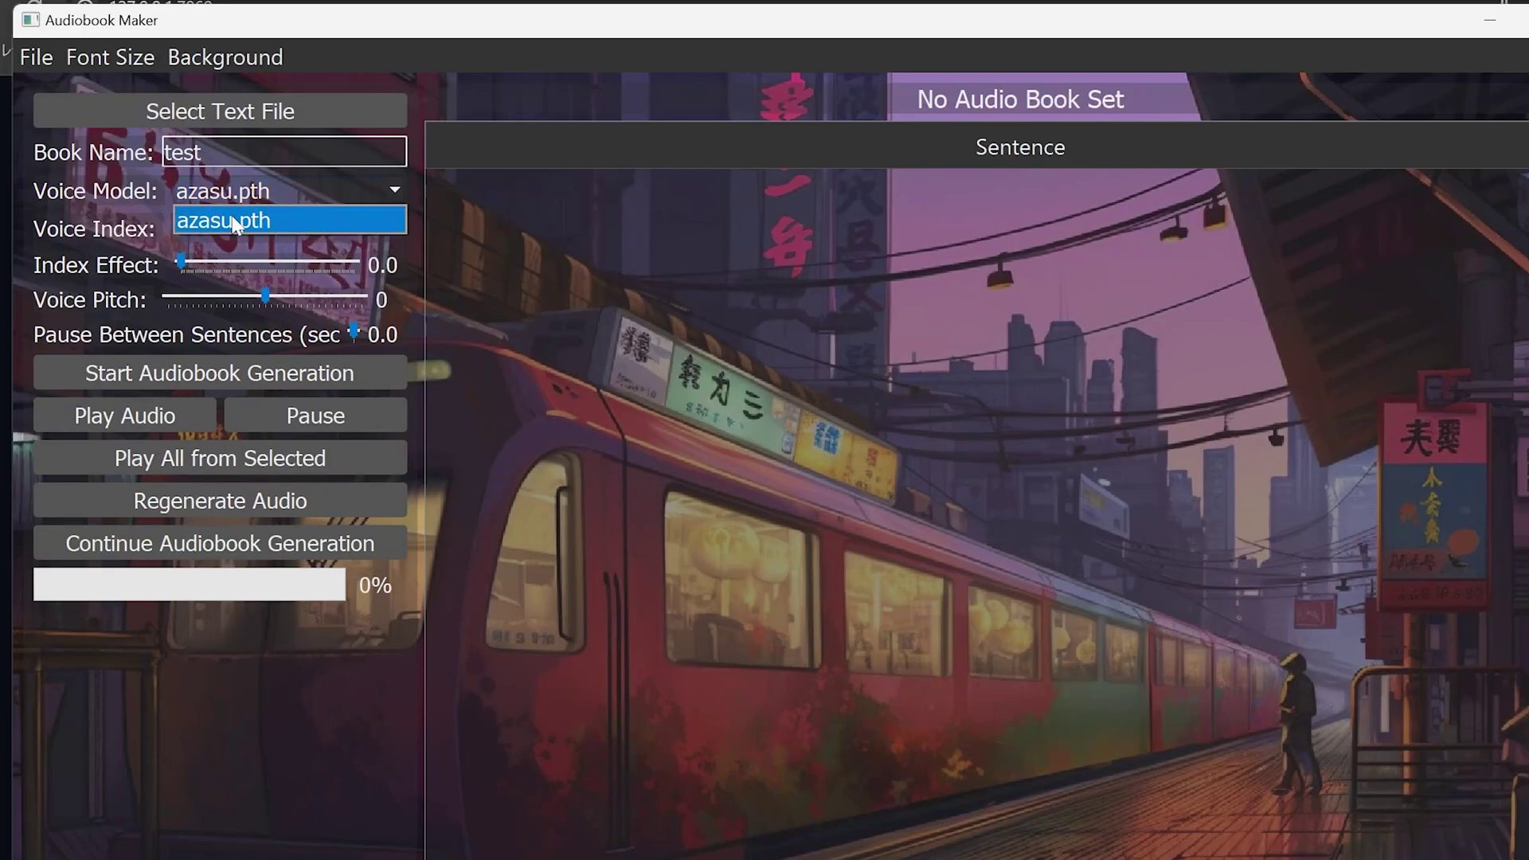
{"action": "left_click", "coordinate": [264, 213]}
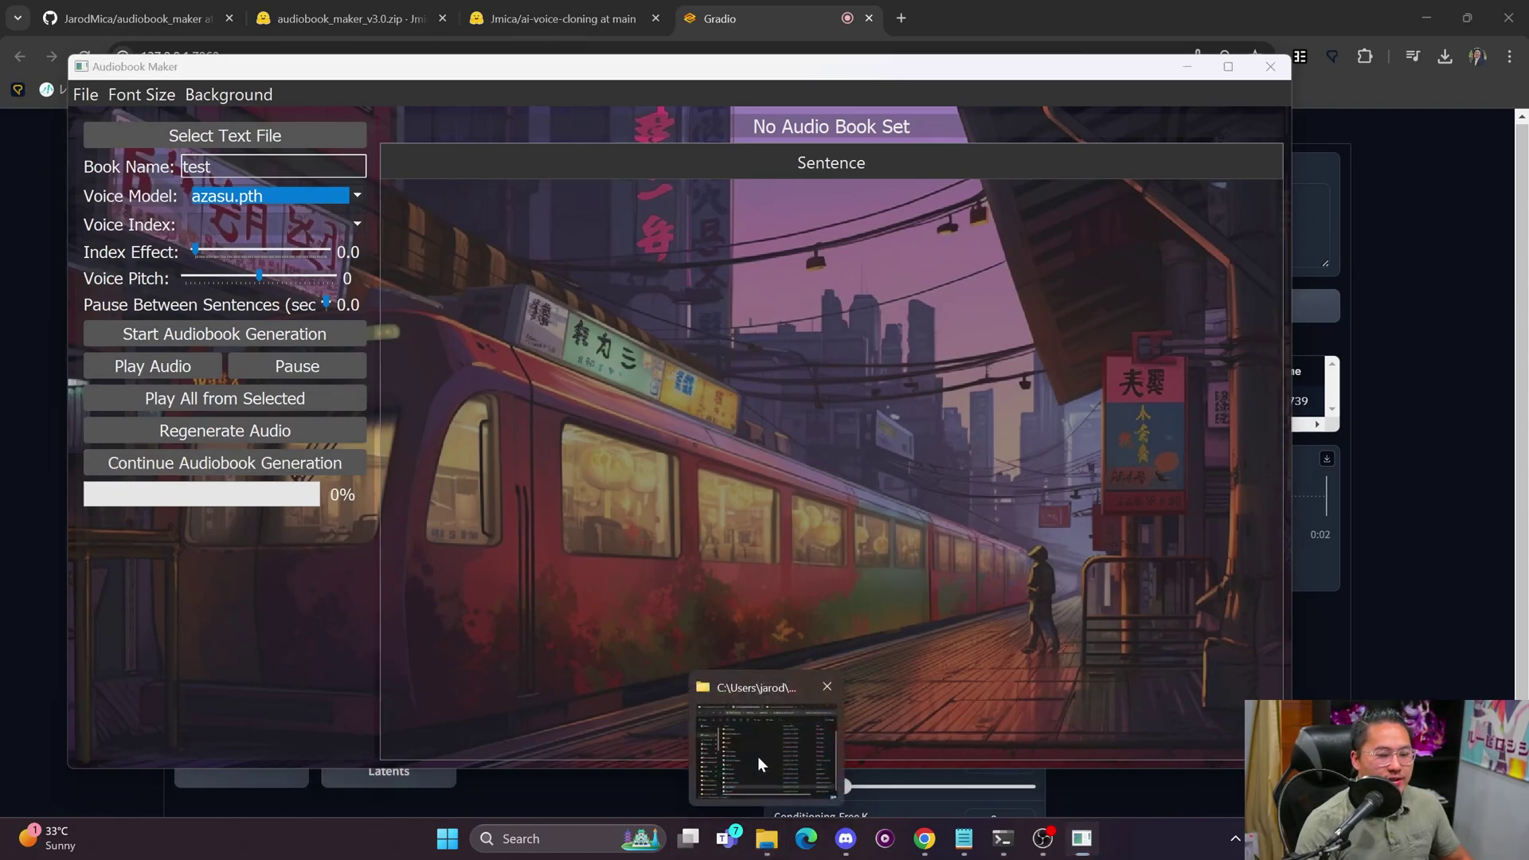
- Switch to File Explorer and examine the files in the voice_models folder of audiobook_maker_v3.0
{"action": "left_click", "coordinate": [758, 756]}
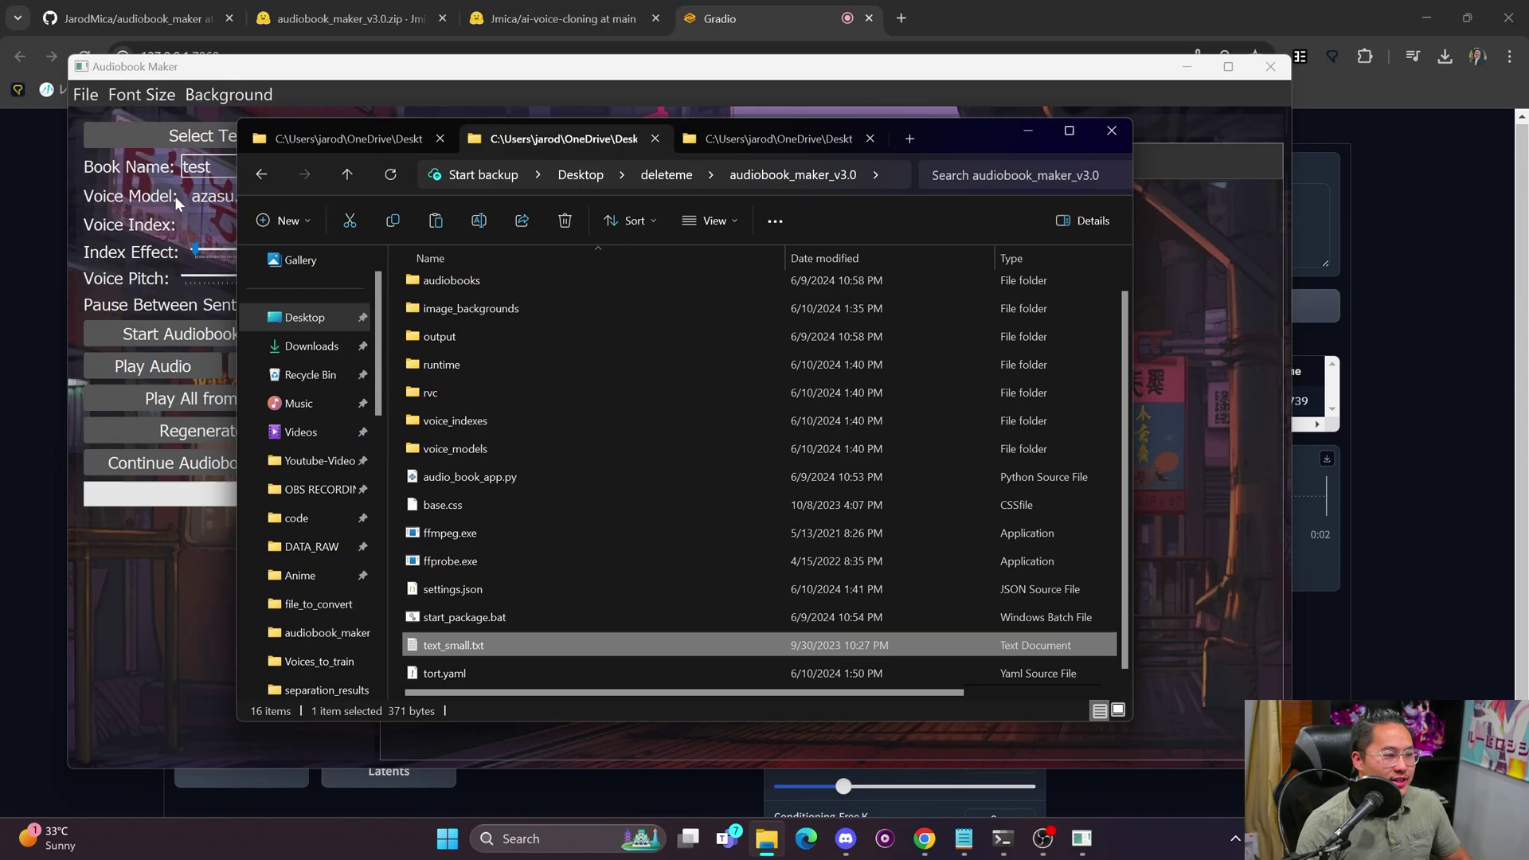
{"action": "scroll", "coordinate": [563, 394], "scroll_direction": "up", "scroll_amount": 1}
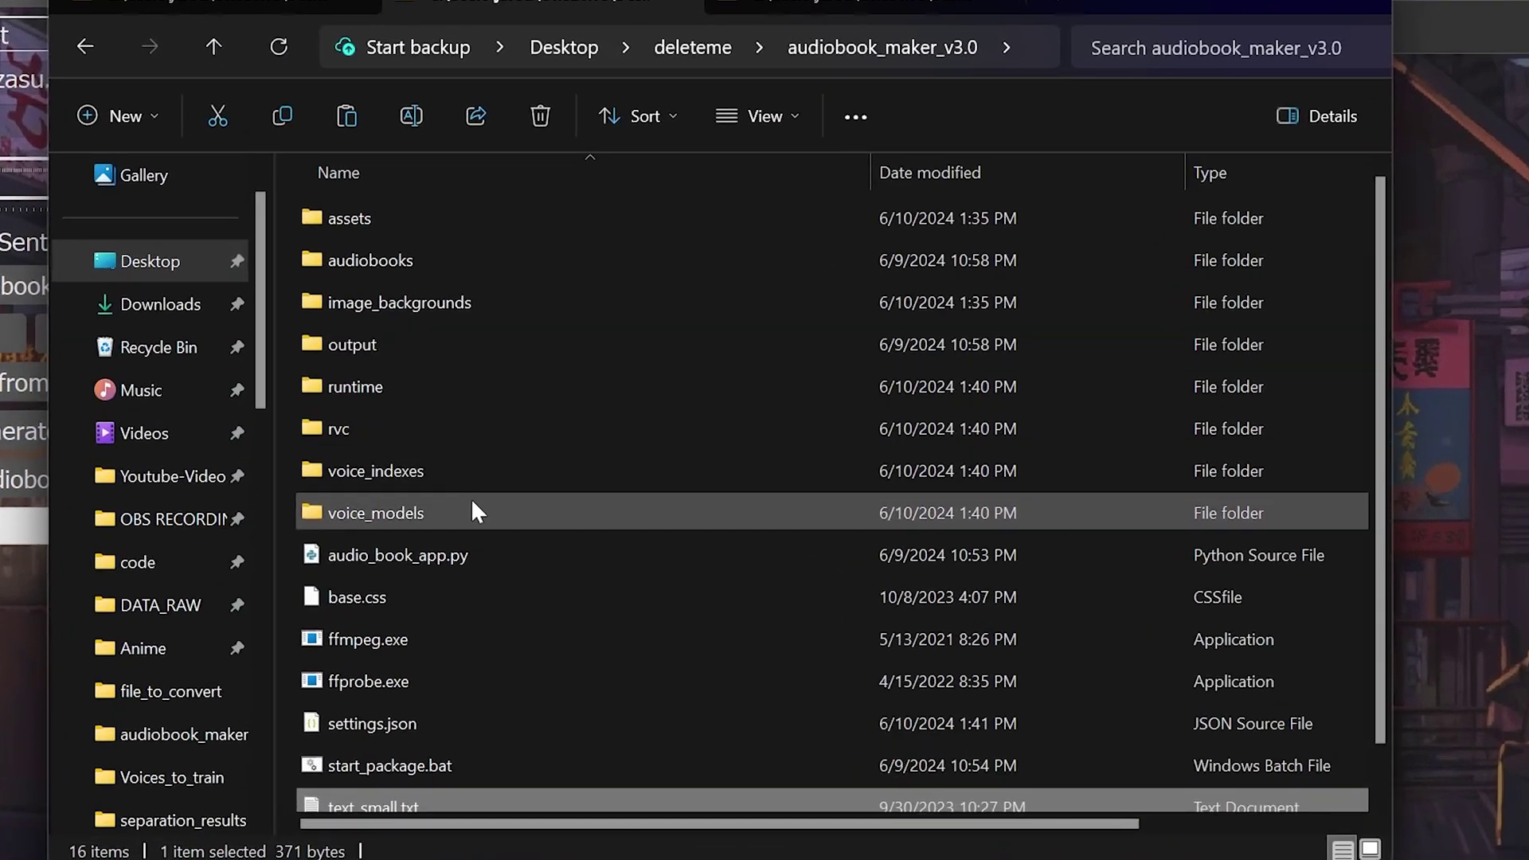
{"action": "double_click", "coordinate": [470, 507]}
{"action": "left_click_drag", "start_coordinate": [608, 468], "coordinate": [348, 194]}
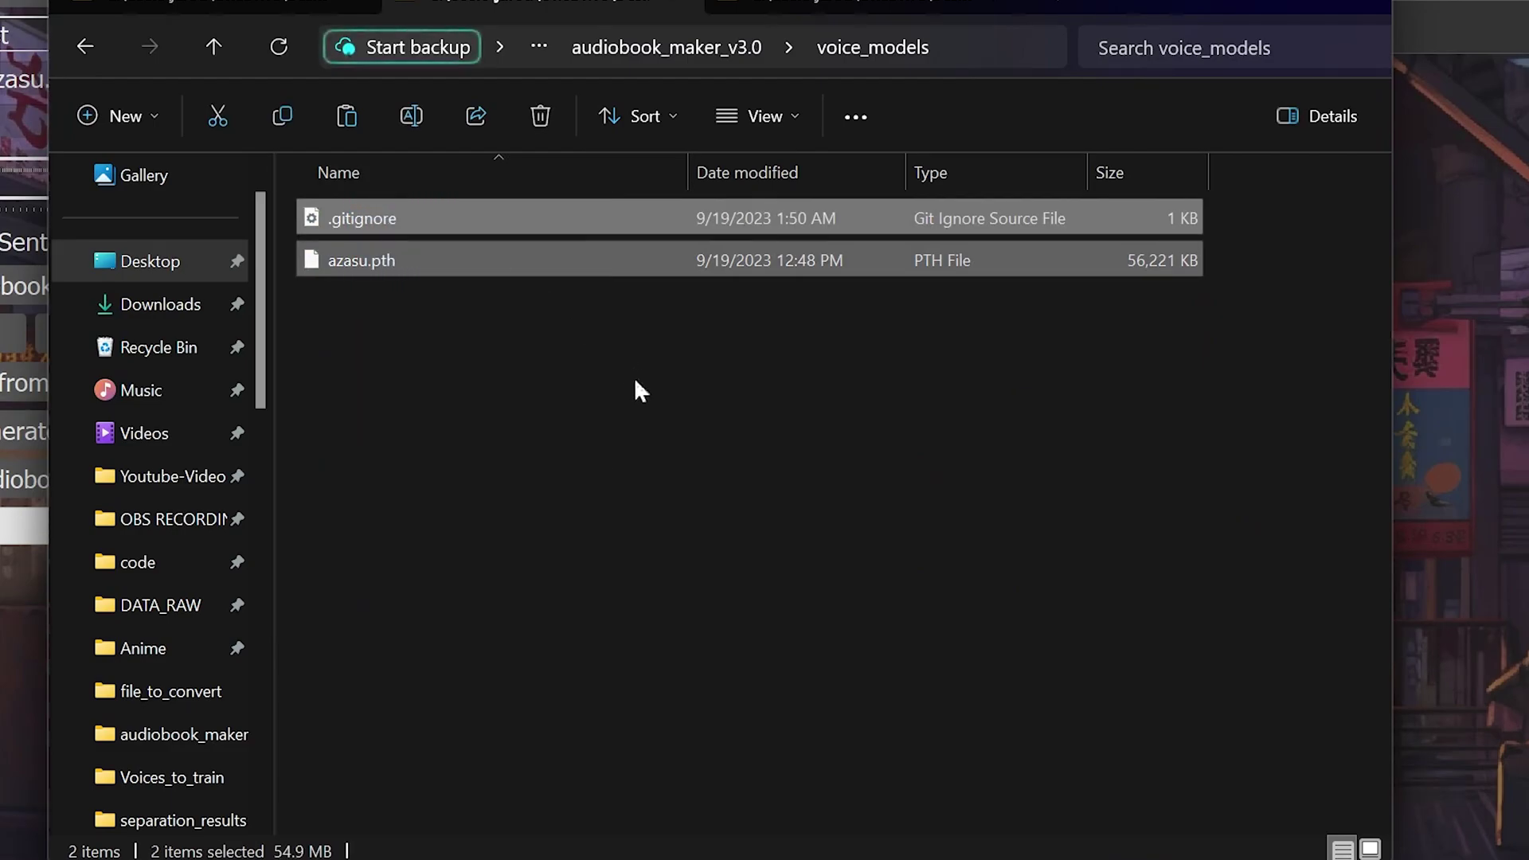
{"action": "left_click_drag", "start_coordinate": [634, 376], "coordinate": [393, 196]}
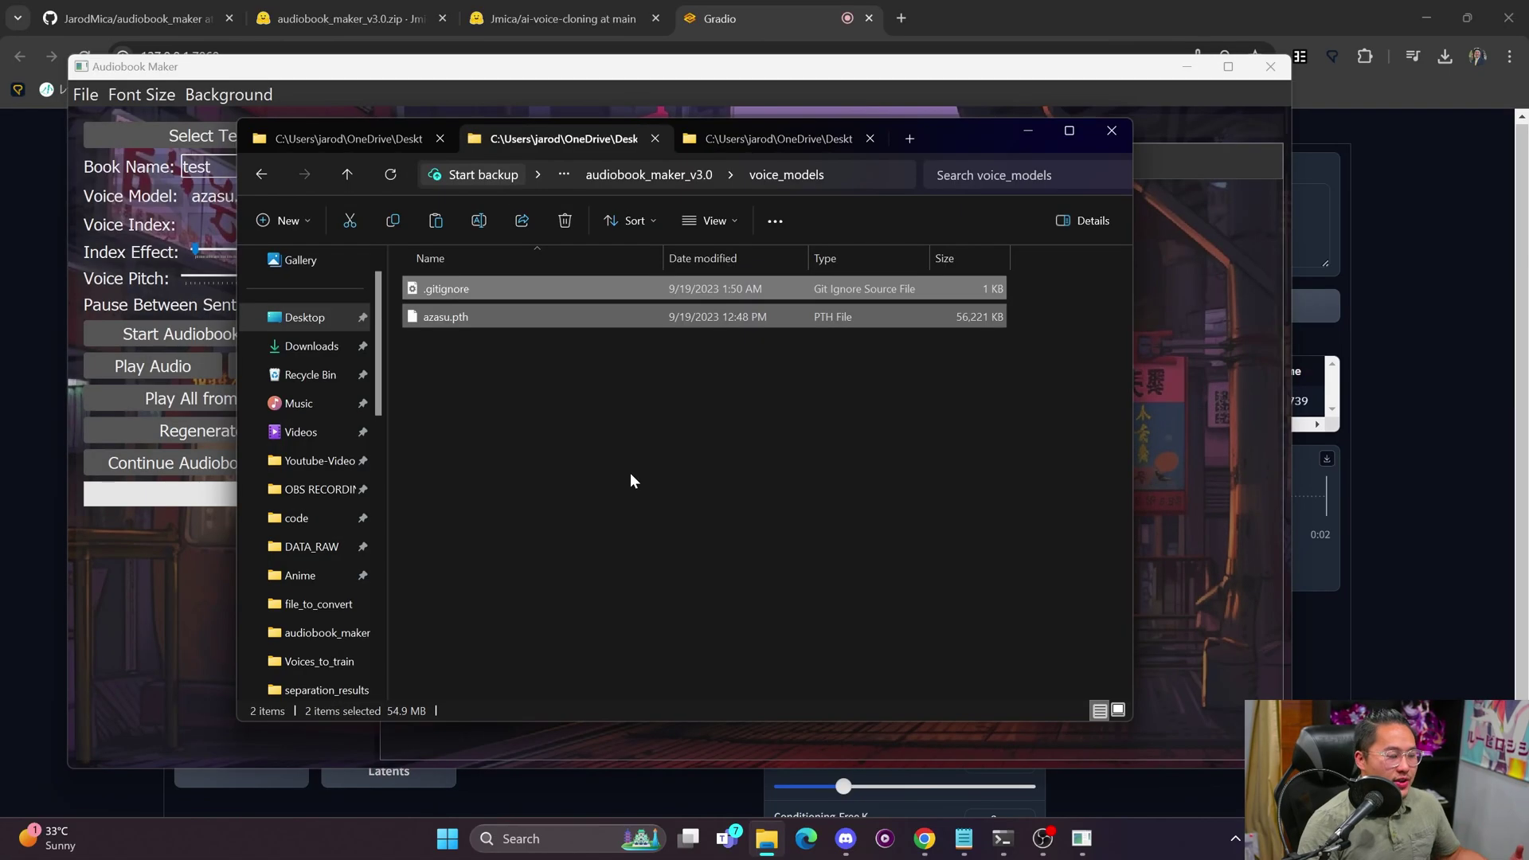
{"action": "left_click", "coordinate": [627, 478]}
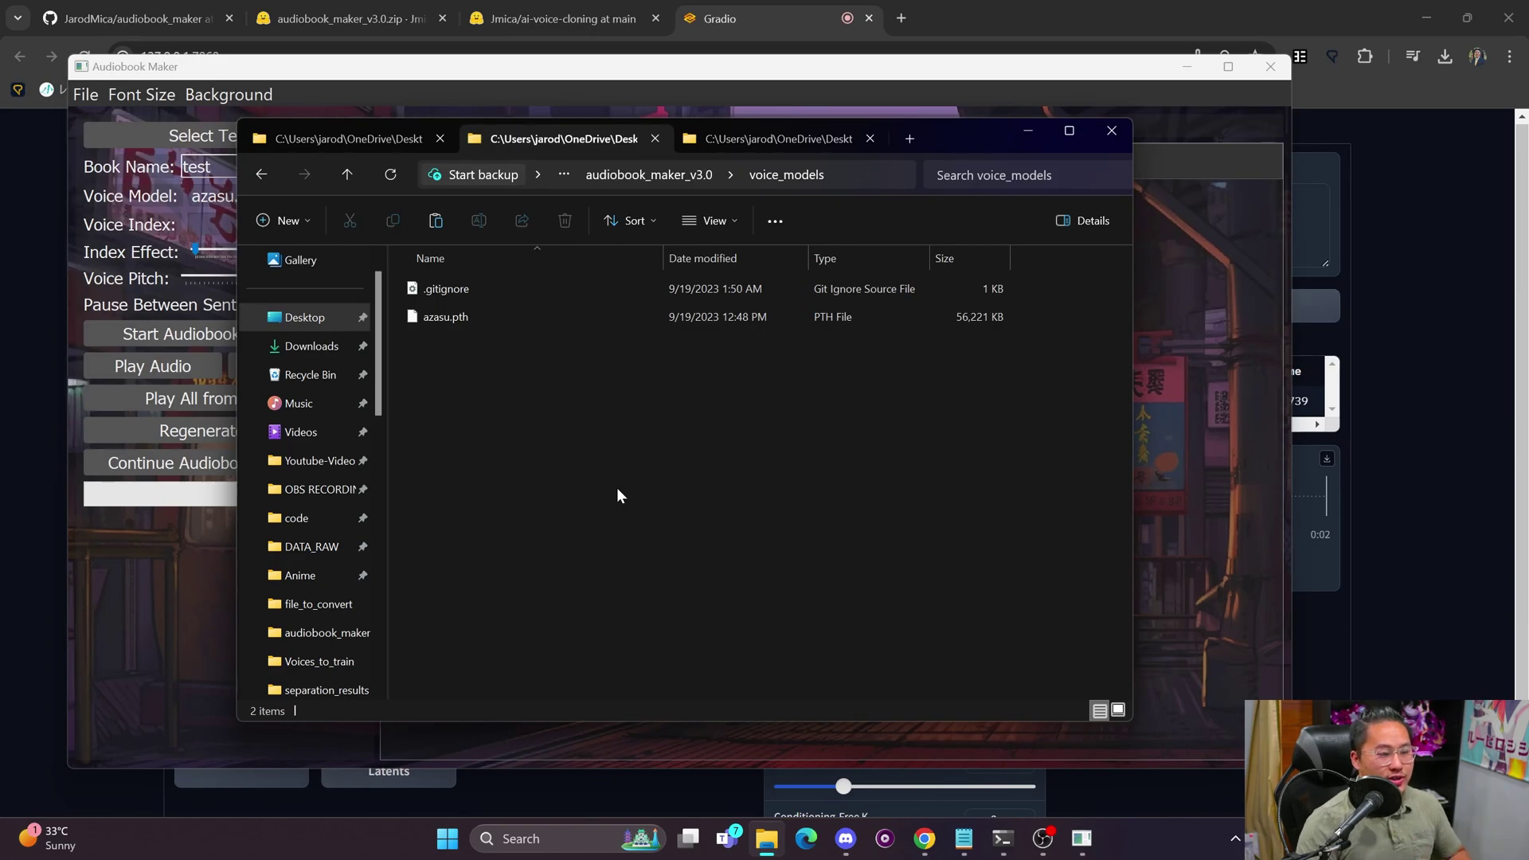
- Look into the voice_indexes folder, go back to audiobook_maker_v3.0 and return to Audiobook Maker
{"action": "left_click", "coordinate": [254, 176]}
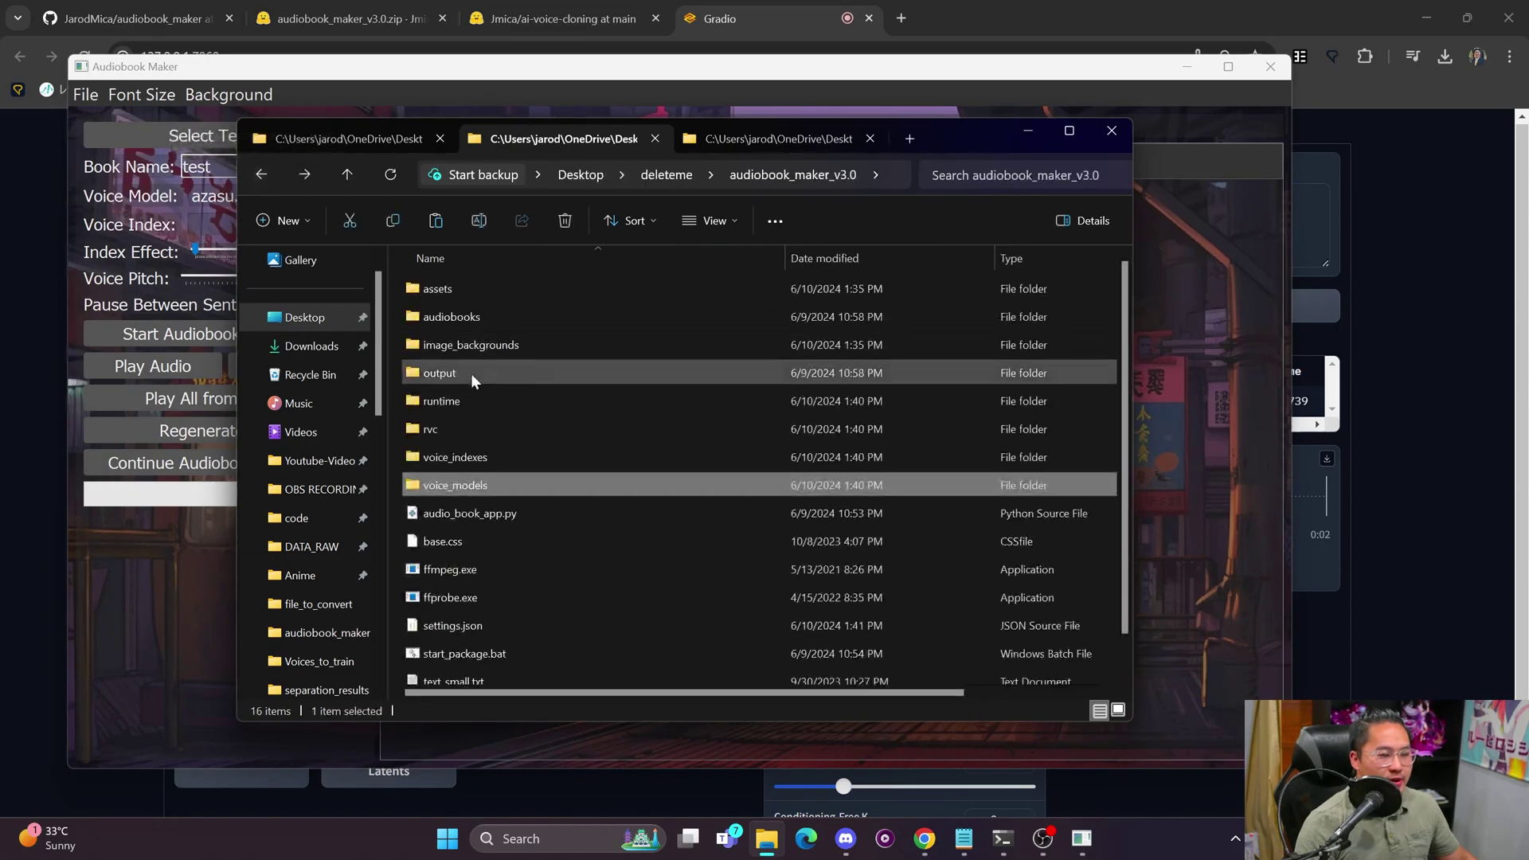
{"action": "double_click", "coordinate": [588, 458]}
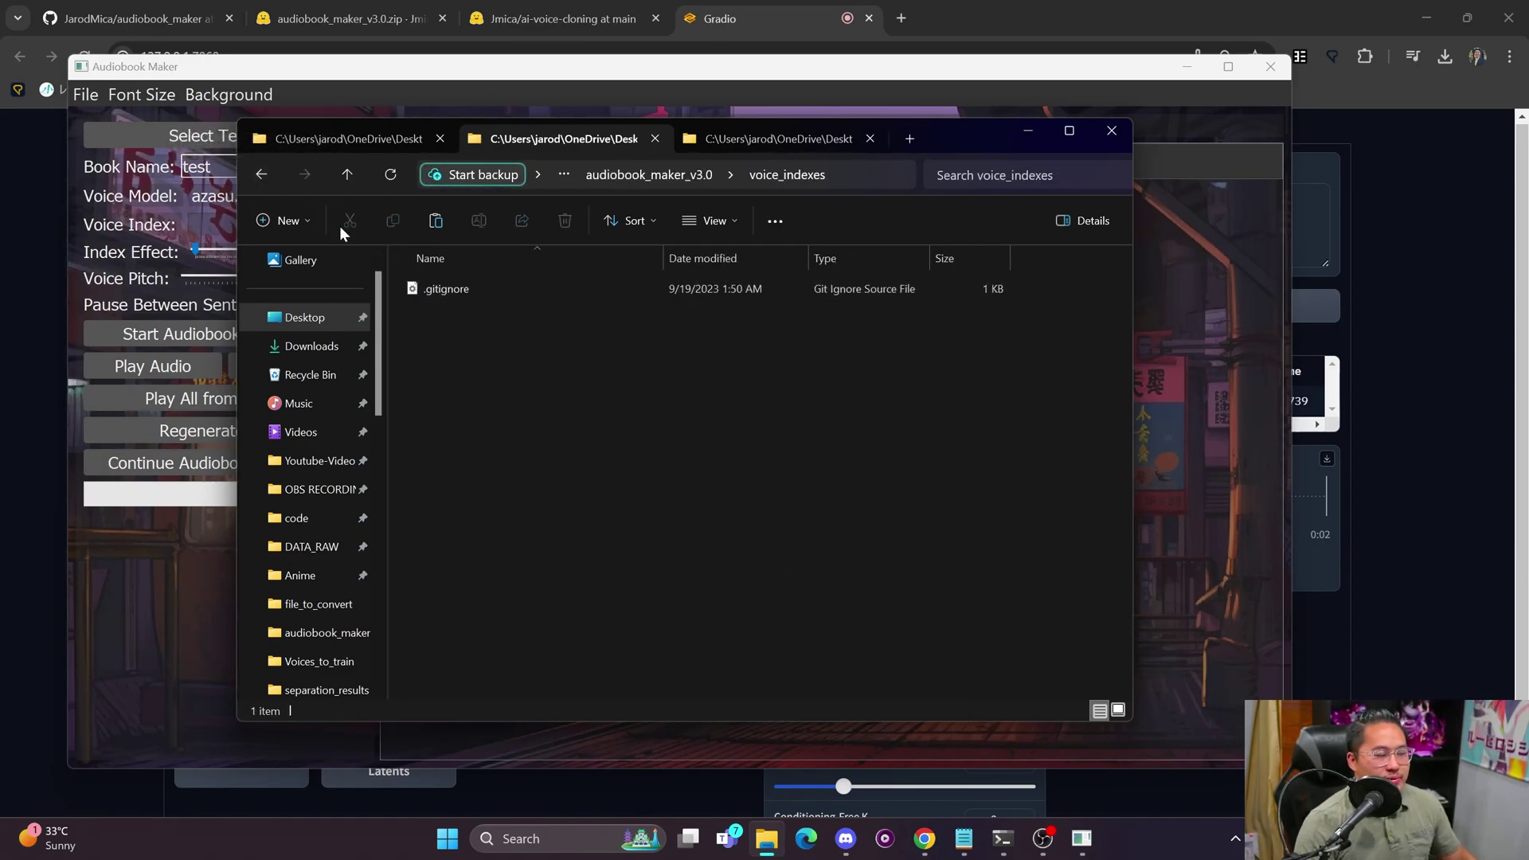
{"action": "left_click", "coordinate": [262, 175]}
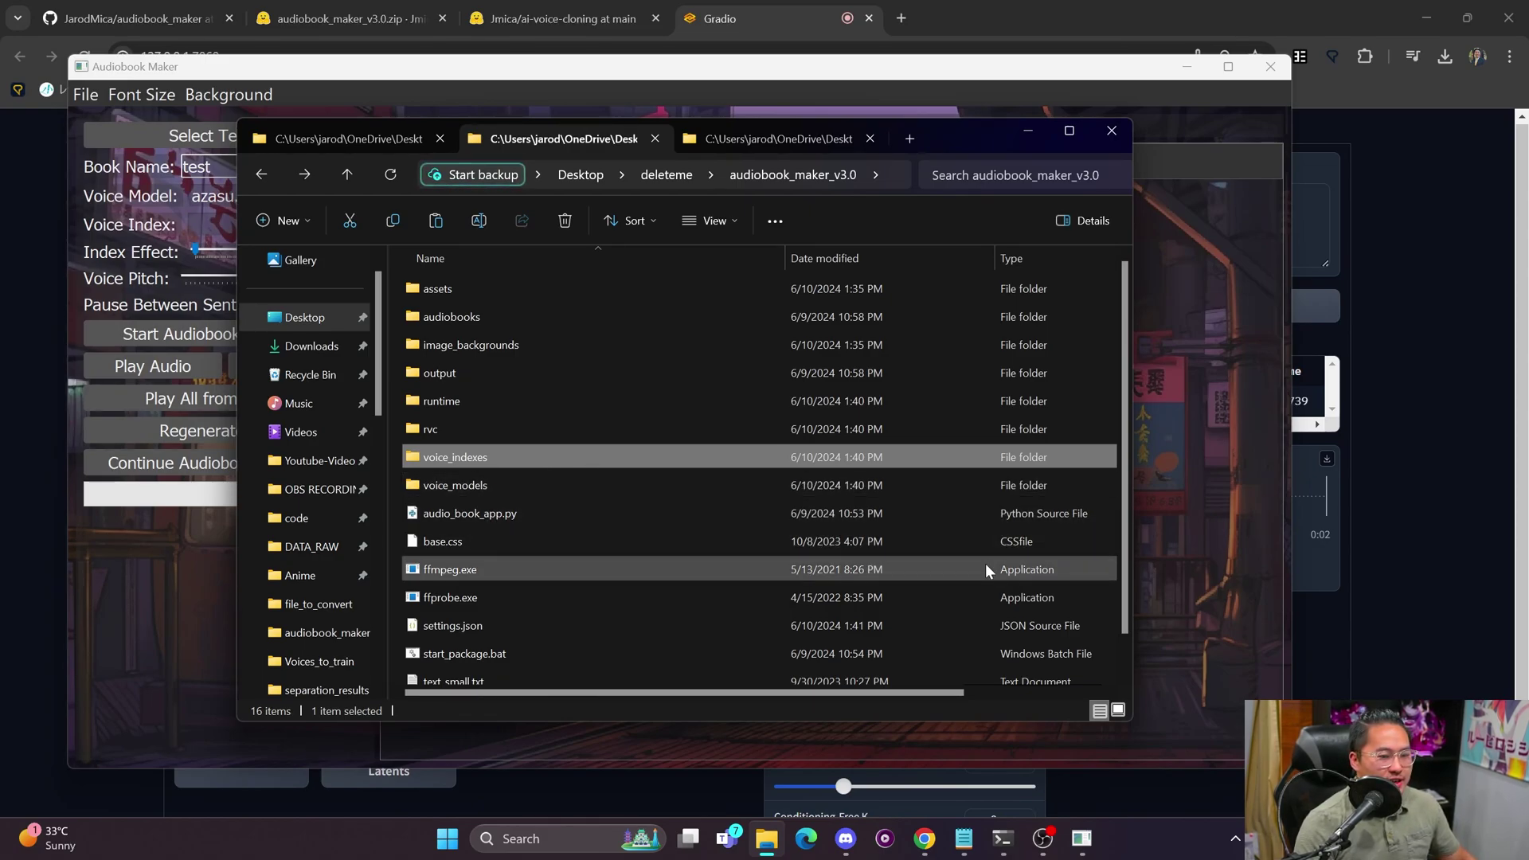
{"action": "left_click", "coordinate": [987, 741]}
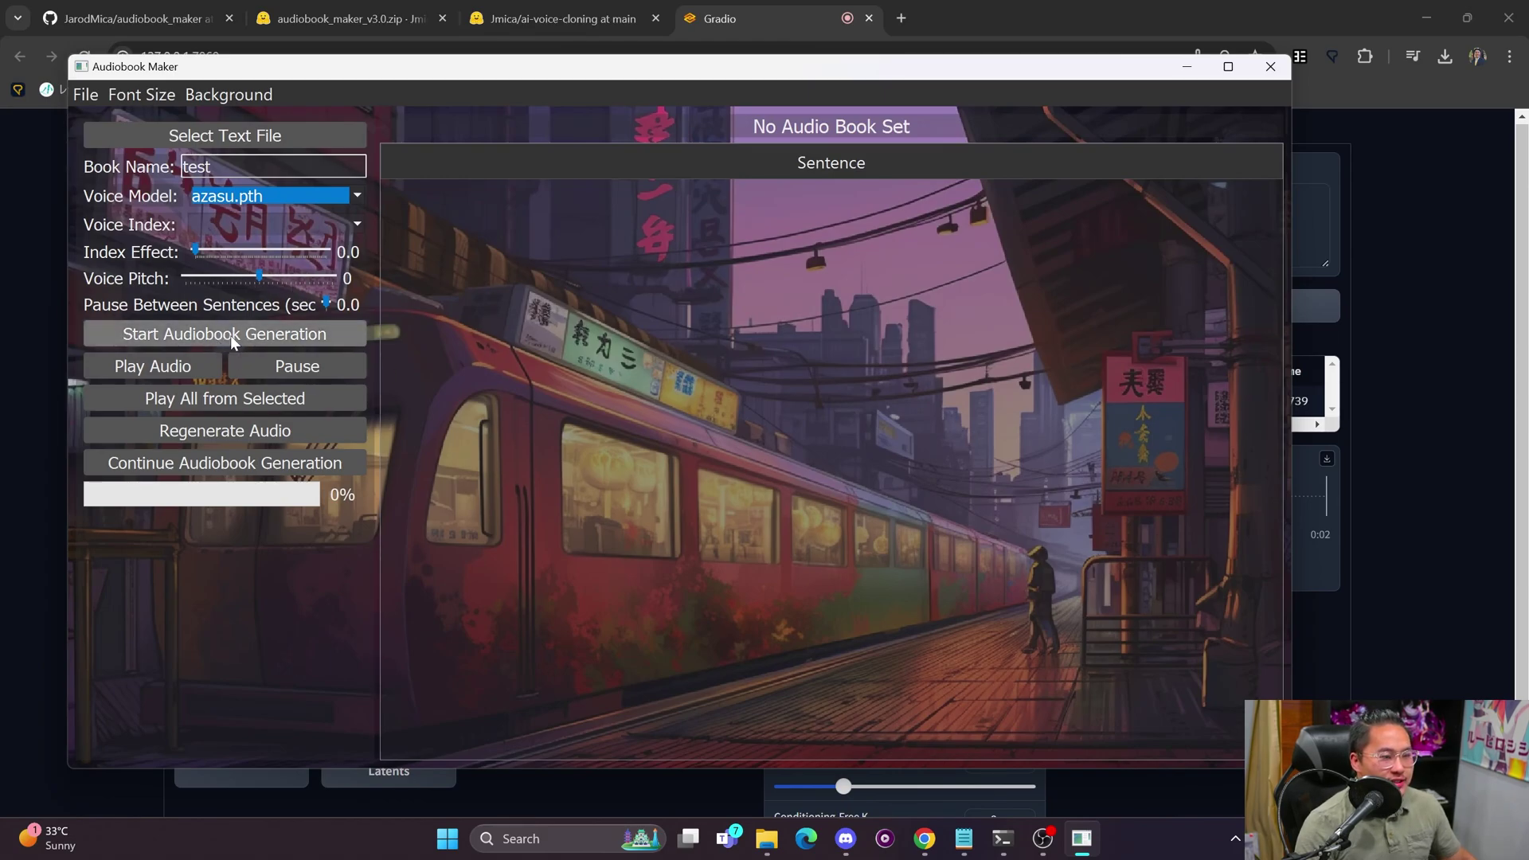
- Start generating the audiobook and review the parameters and request log in its command window
{"action": "left_click", "coordinate": [231, 337]}
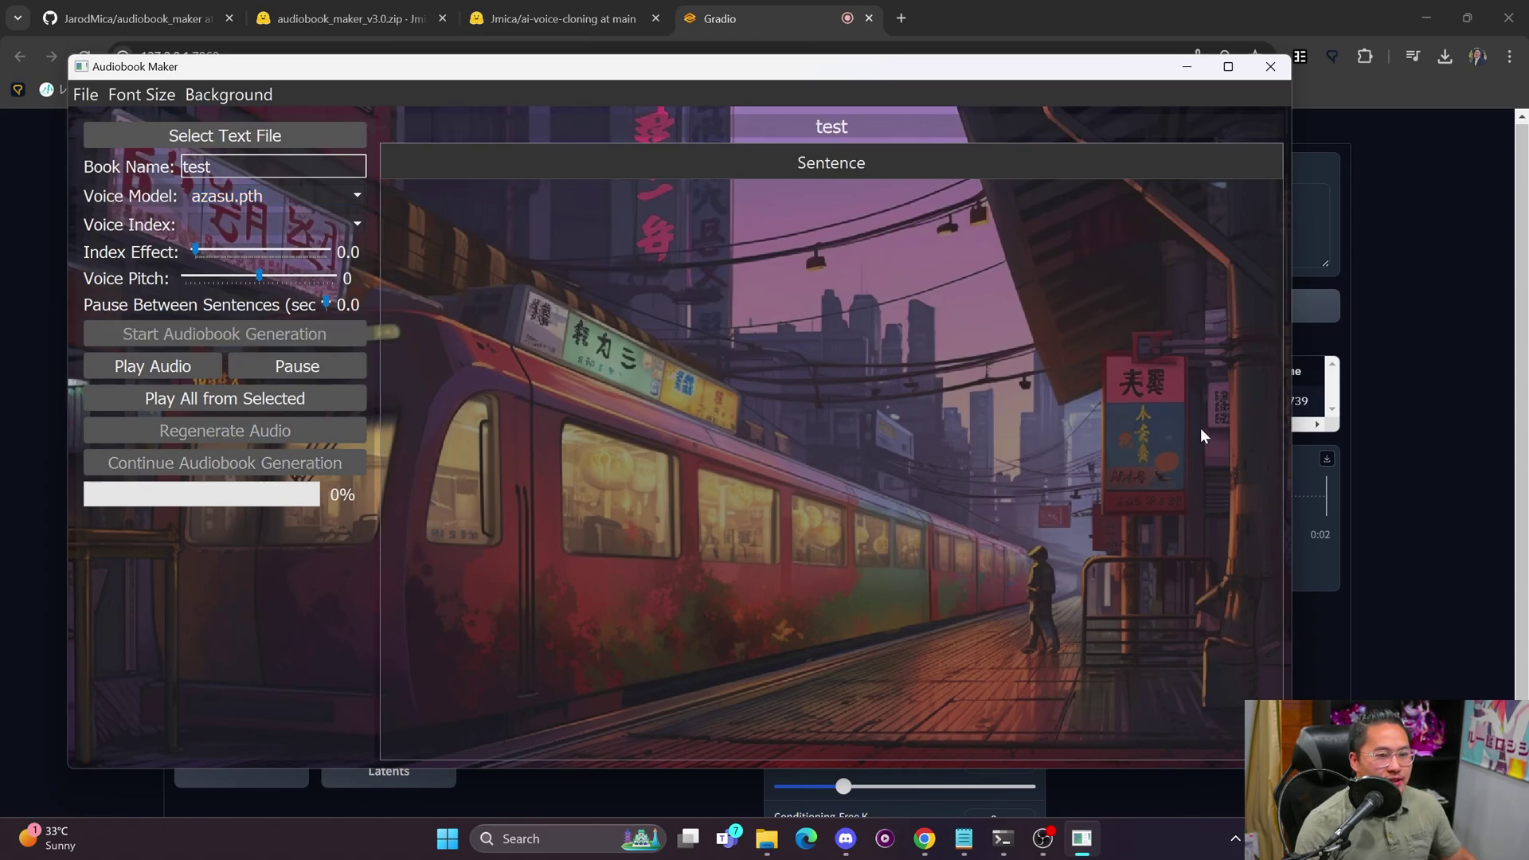
{"action": "mouse_move", "coordinate": [1019, 828]}
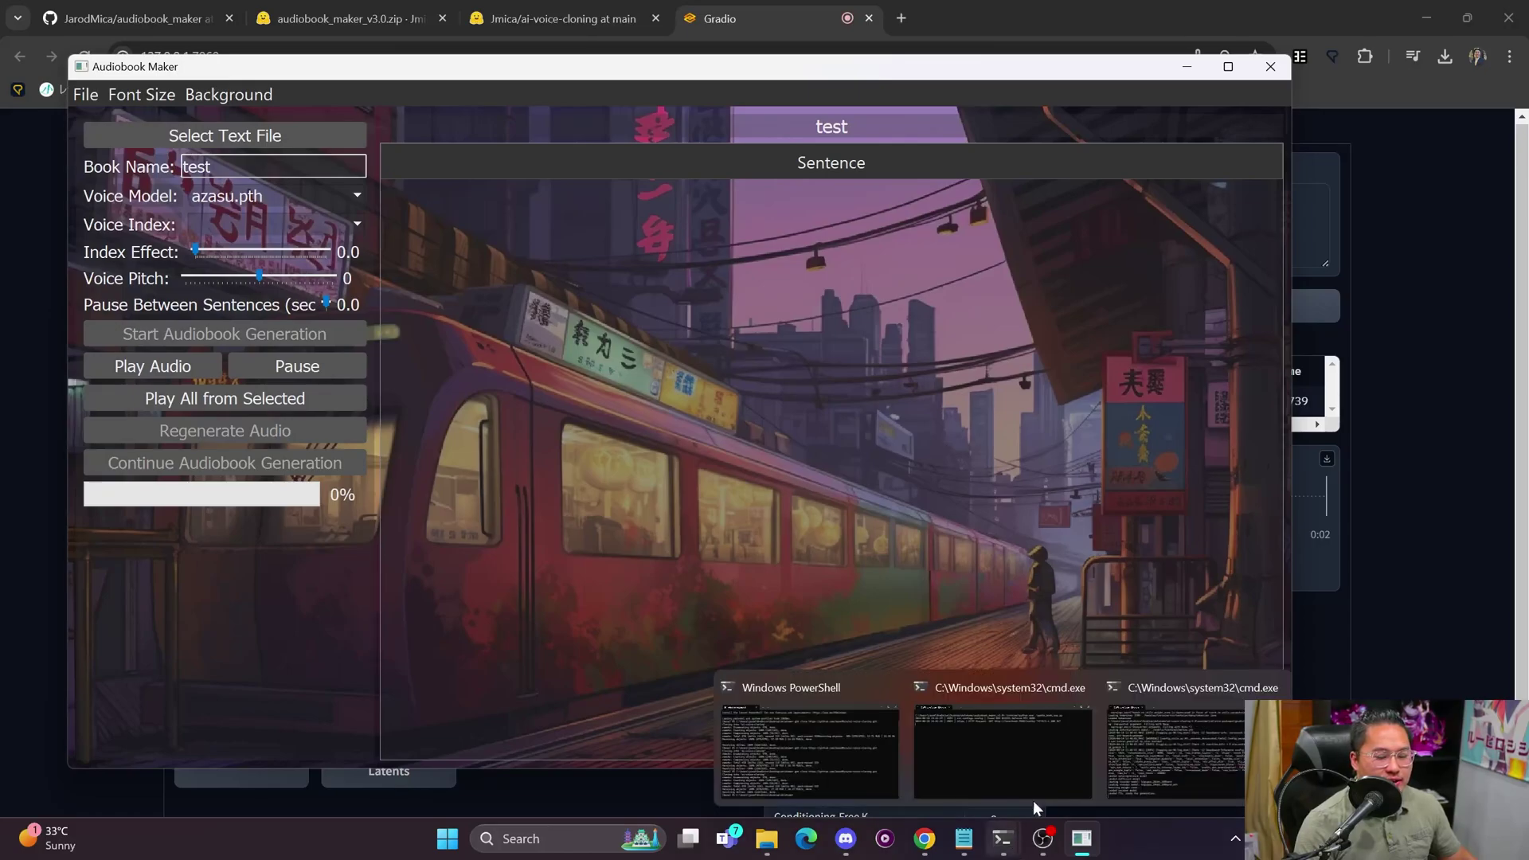
{"action": "left_click", "coordinate": [1005, 740]}
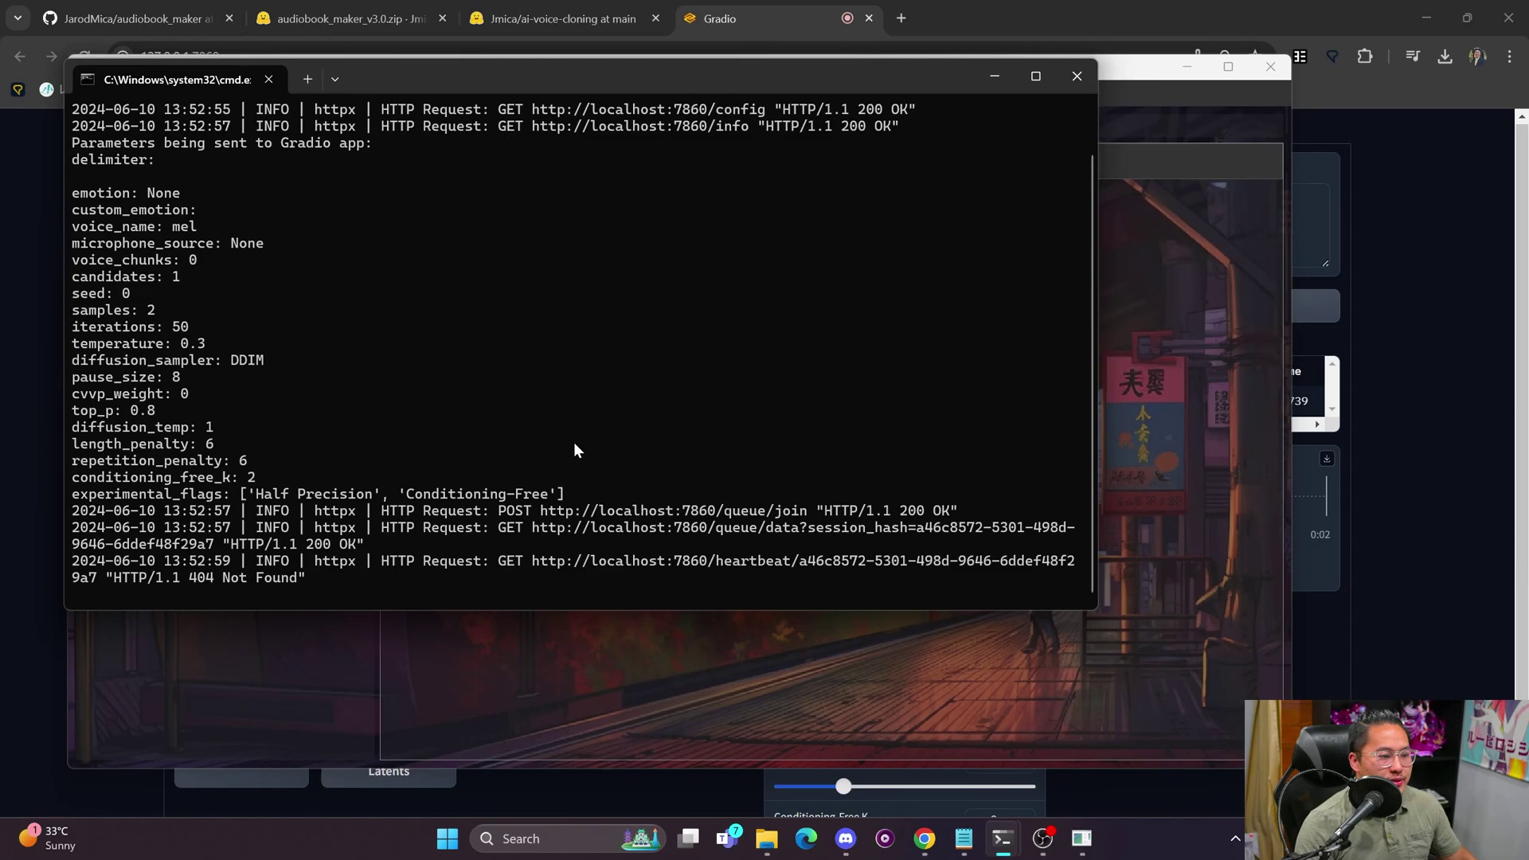
{"action": "left_click_drag", "start_coordinate": [574, 527], "coordinate": [502, 293]}
{"action": "left_click", "coordinate": [502, 293]}
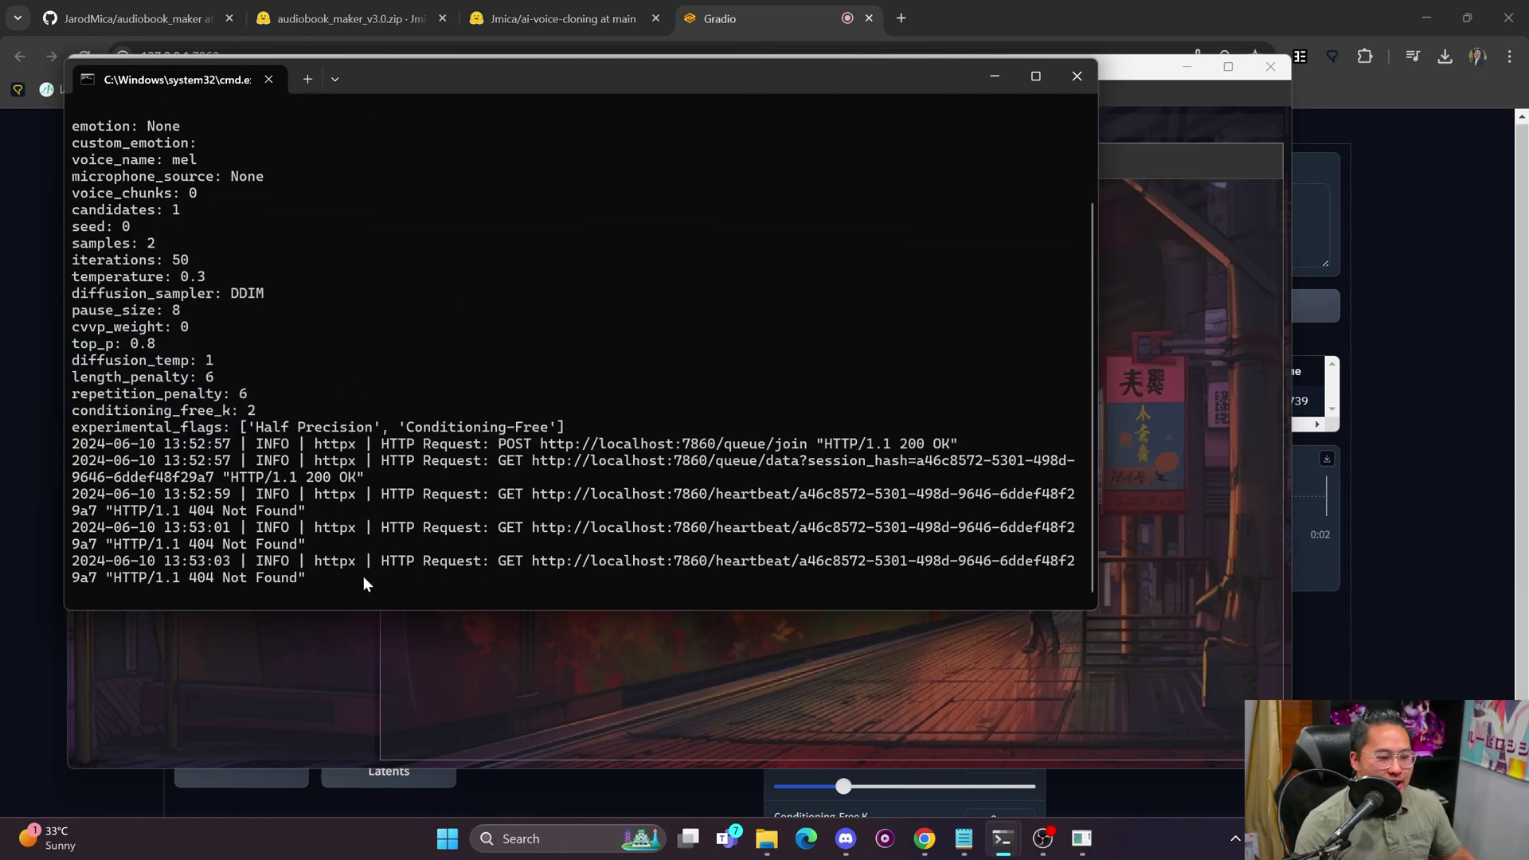
{"action": "left_click_drag", "start_coordinate": [349, 535], "coordinate": [299, 465]}
{"action": "left_click", "coordinate": [510, 483]}
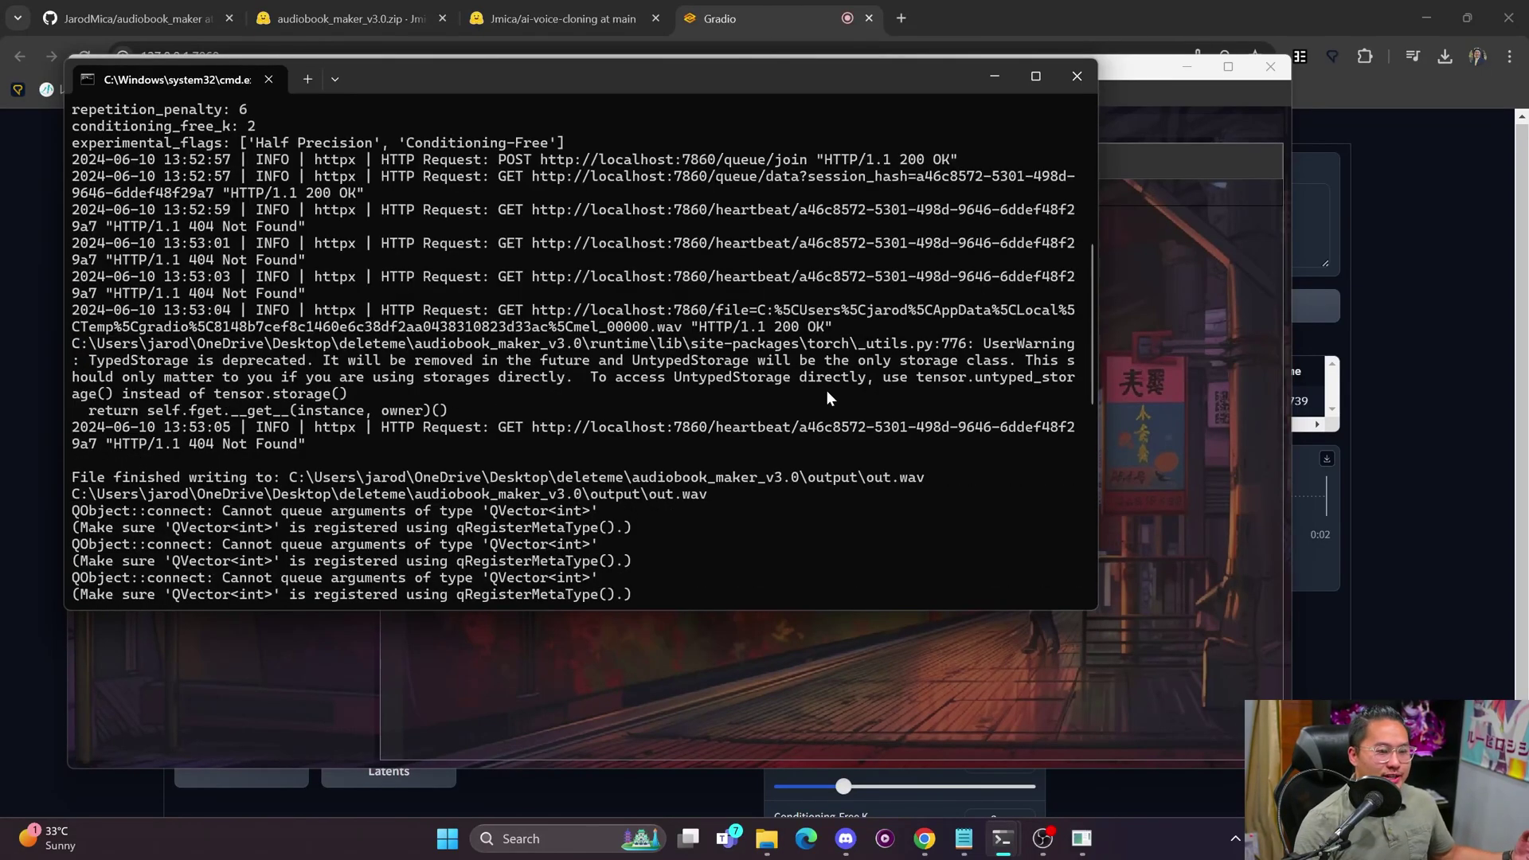
{"action": "scroll", "coordinate": [645, 351], "scroll_direction": "down", "scroll_amount": 6}
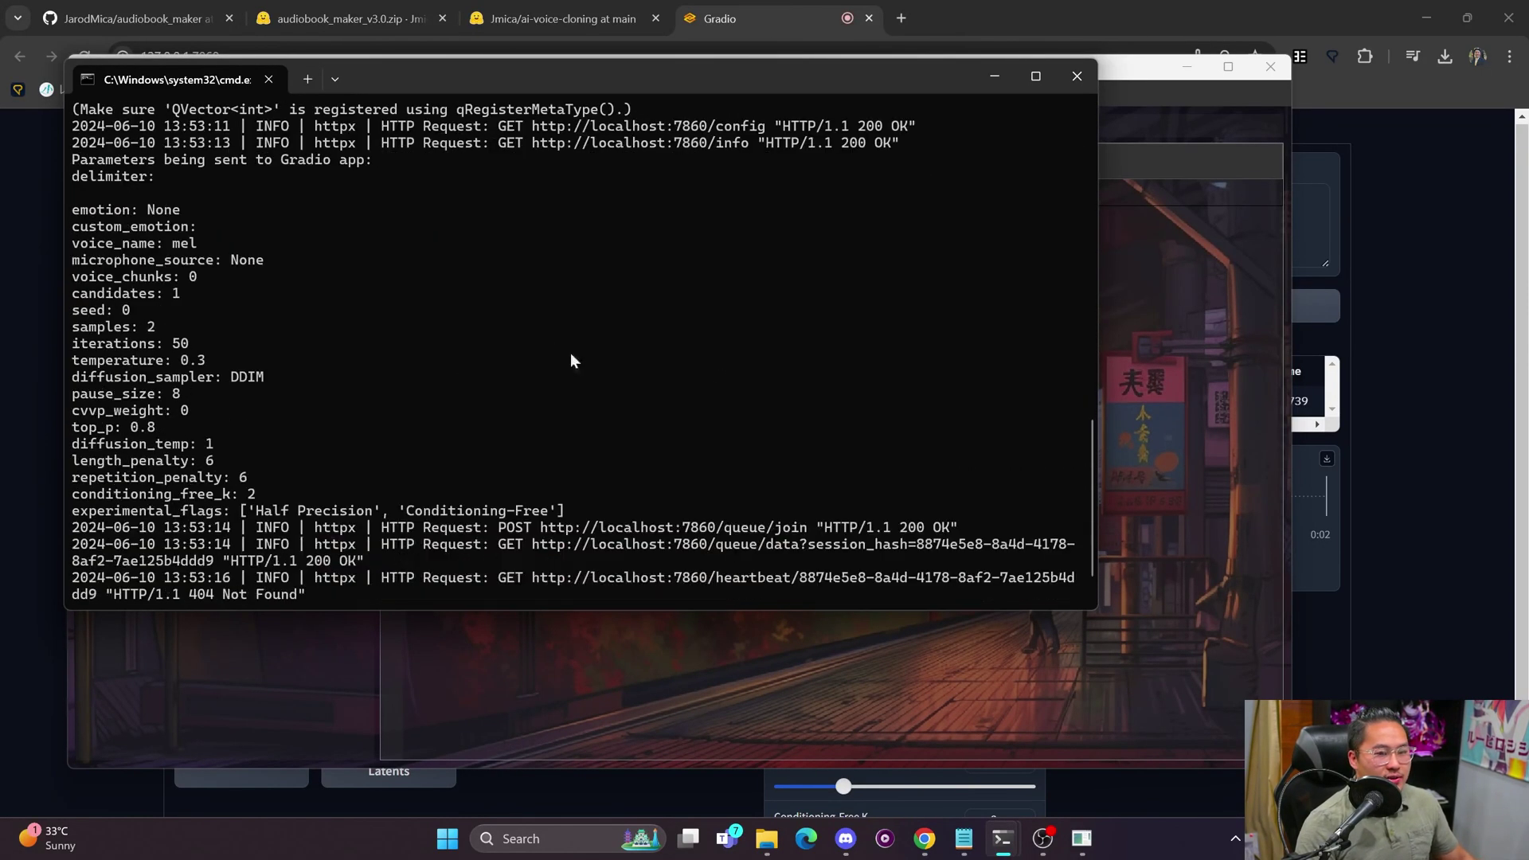
- Return to Audiobook Maker and play the generated audio from the first sentence, then select the third sentence and play onward from it
{"action": "left_click", "coordinate": [1140, 323]}
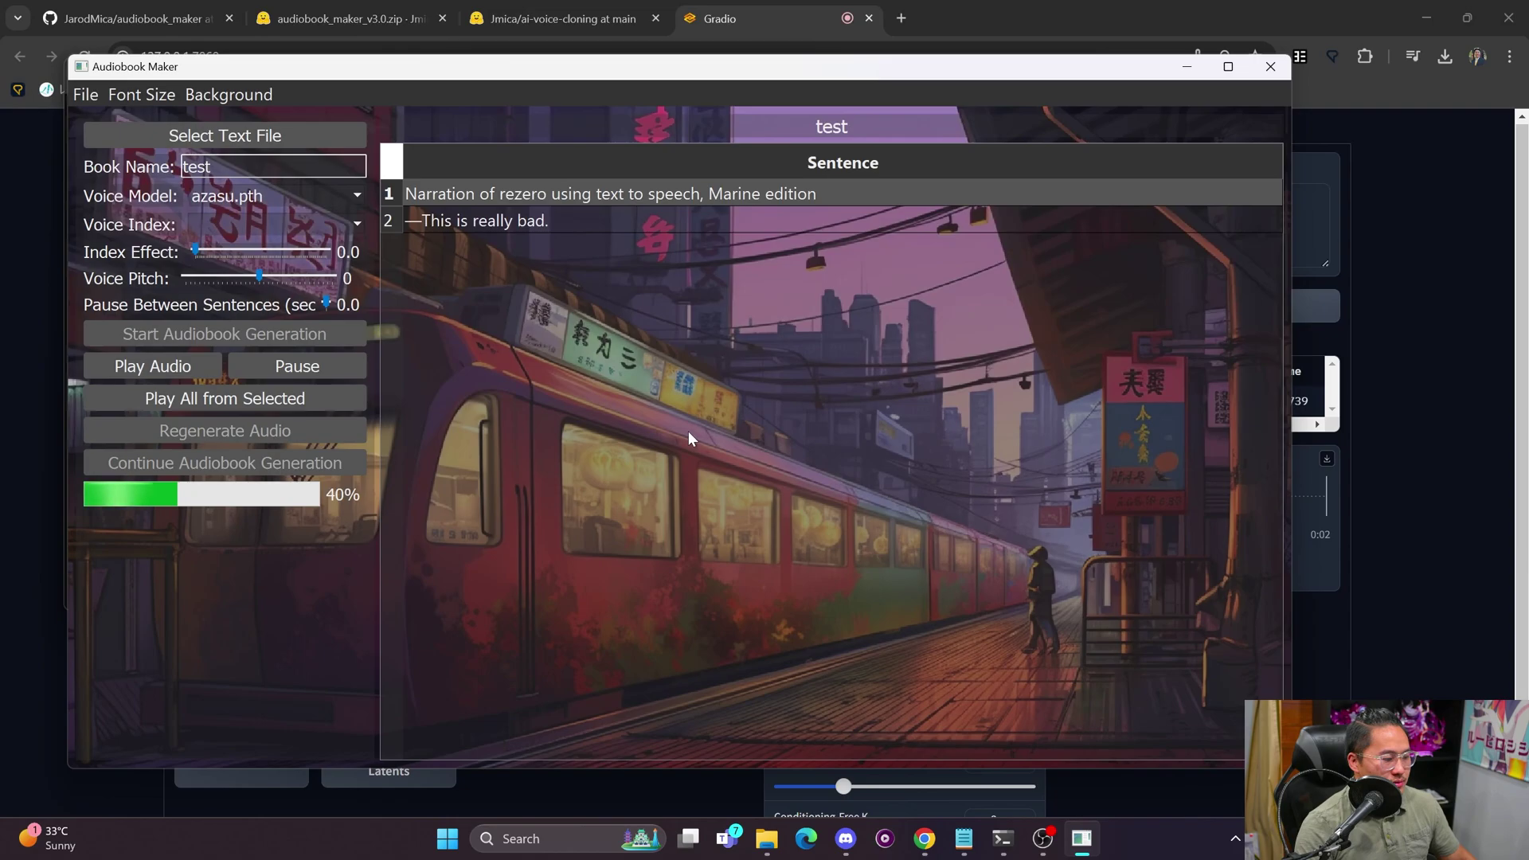
{"action": "left_click", "coordinate": [646, 221]}
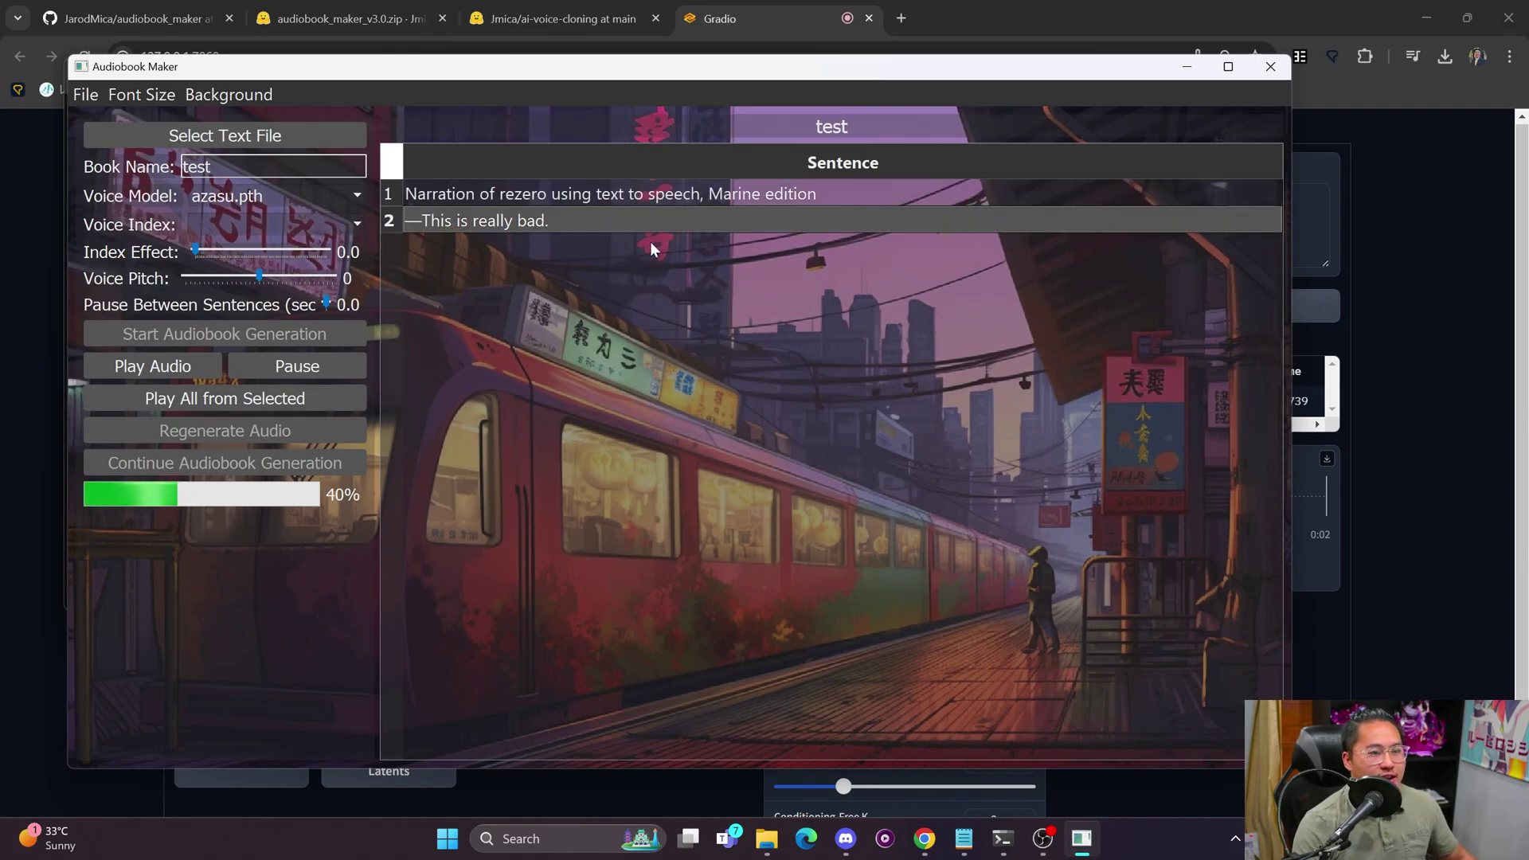
{"action": "left_click", "coordinate": [598, 193]}
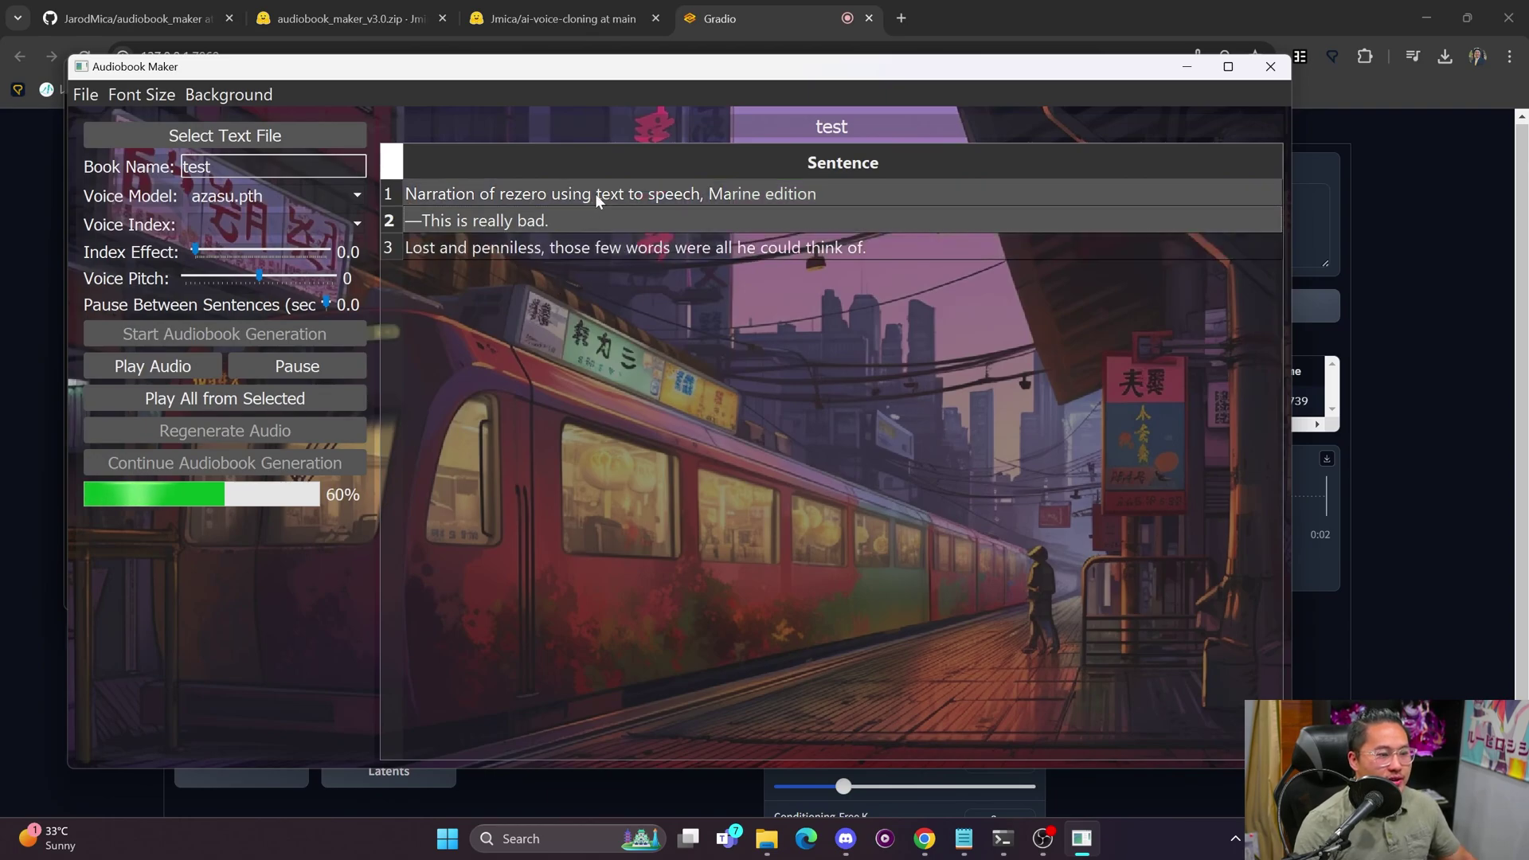
{"action": "left_click", "coordinate": [285, 405]}
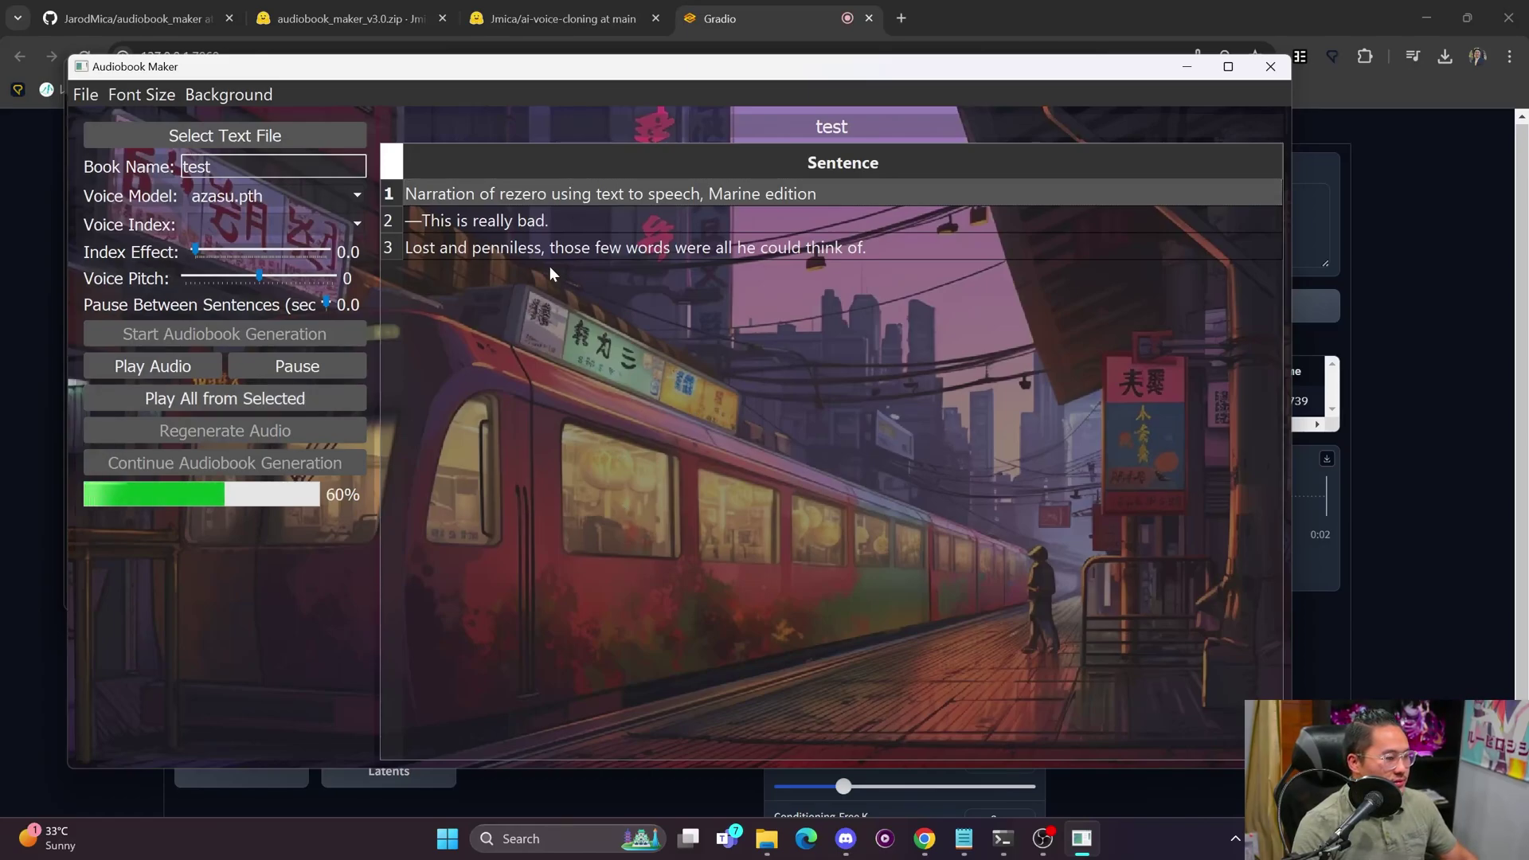
{"action": "left_click", "coordinate": [551, 221]}
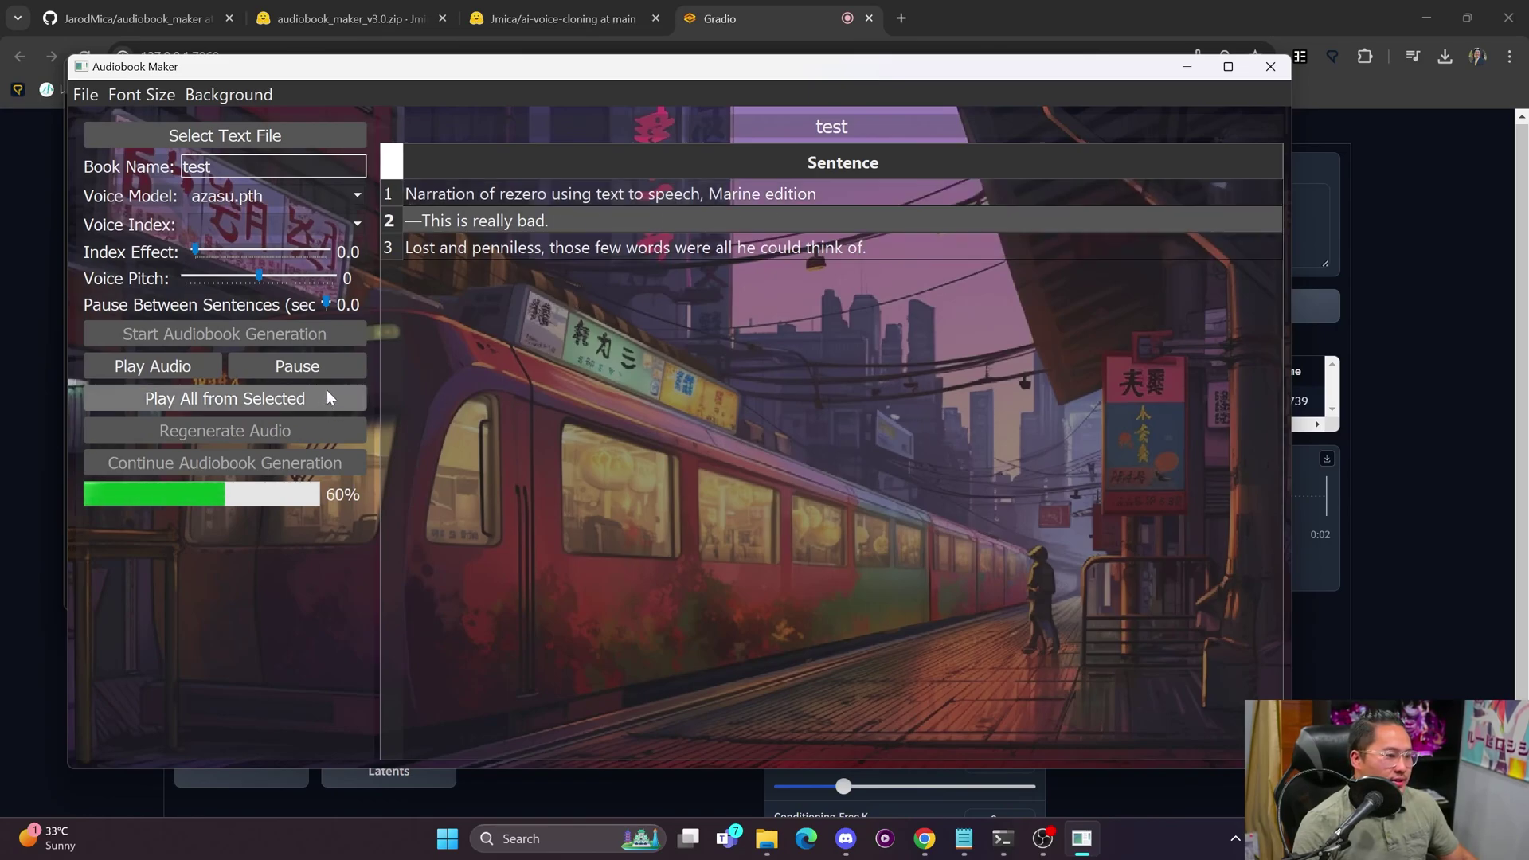
{"action": "left_click", "coordinate": [672, 251]}
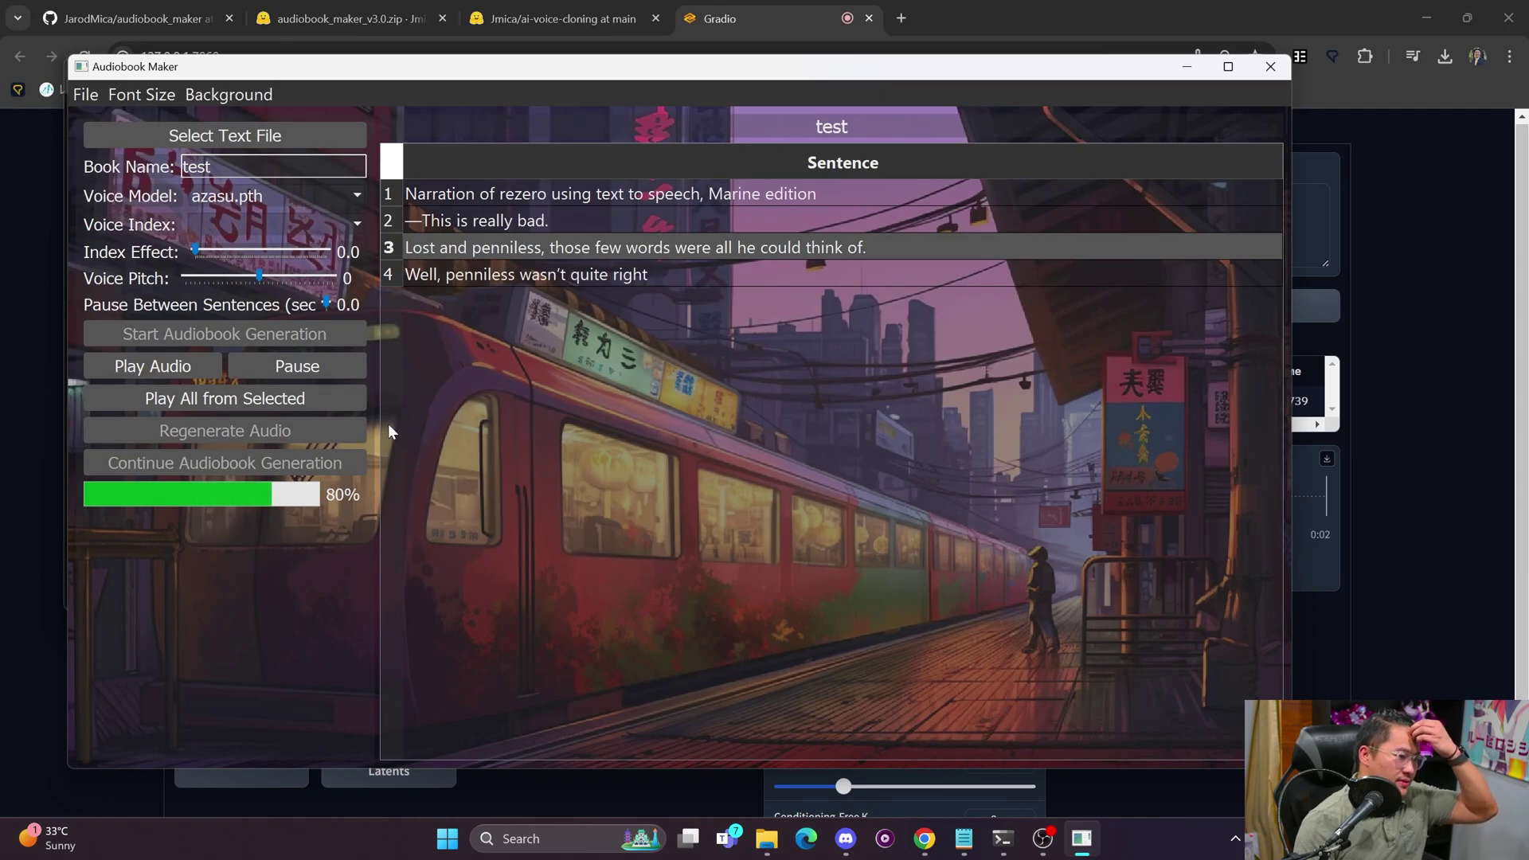
{"action": "left_click", "coordinate": [322, 388]}
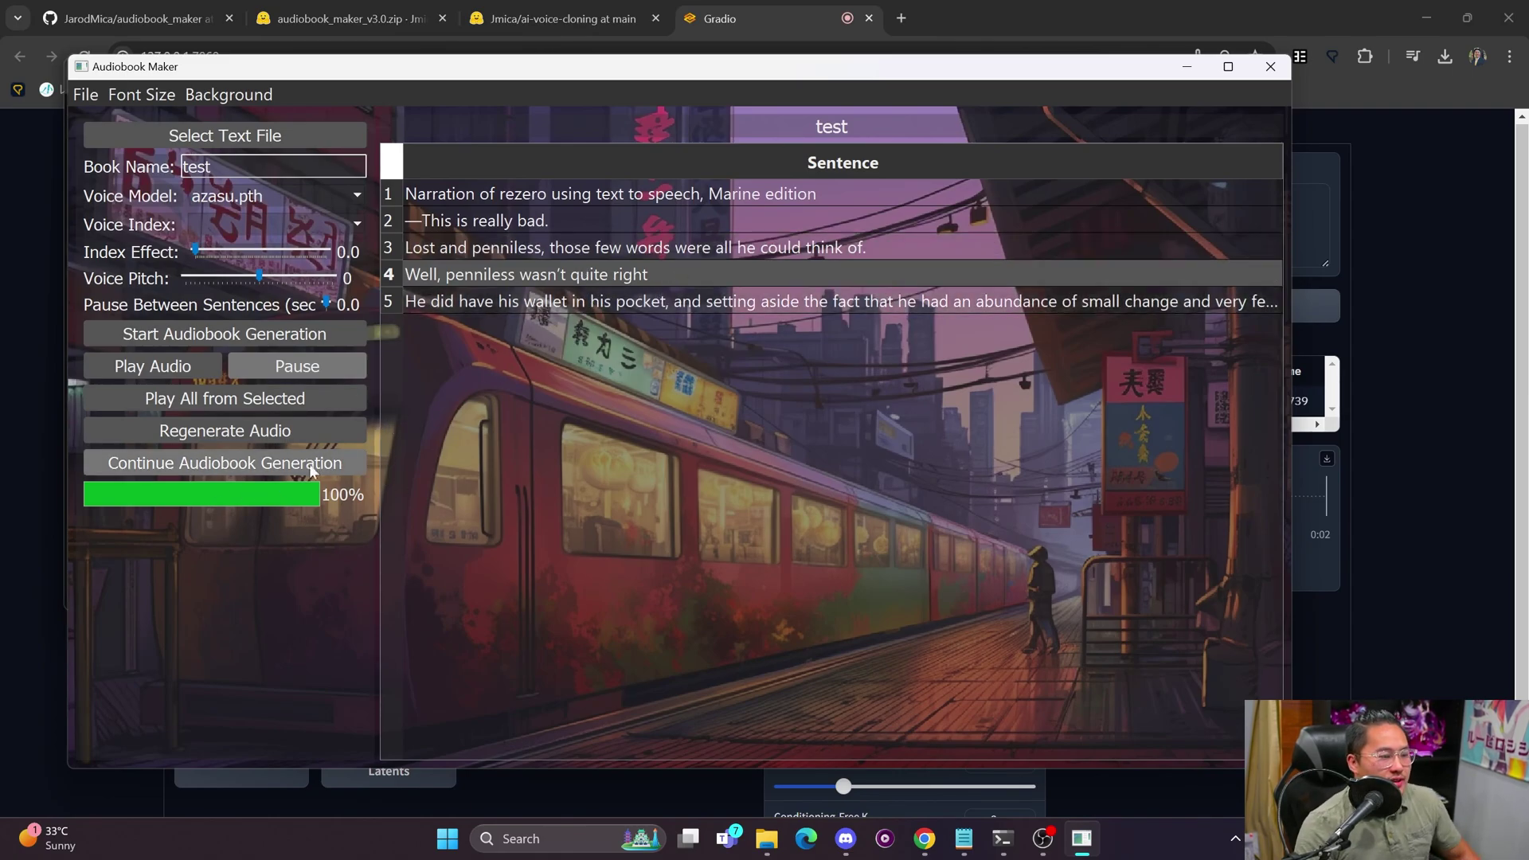
- Continue generation of the test audiobook from the audiobooks folder, using the same settings as its previous generation
{"action": "left_click", "coordinate": [246, 465]}
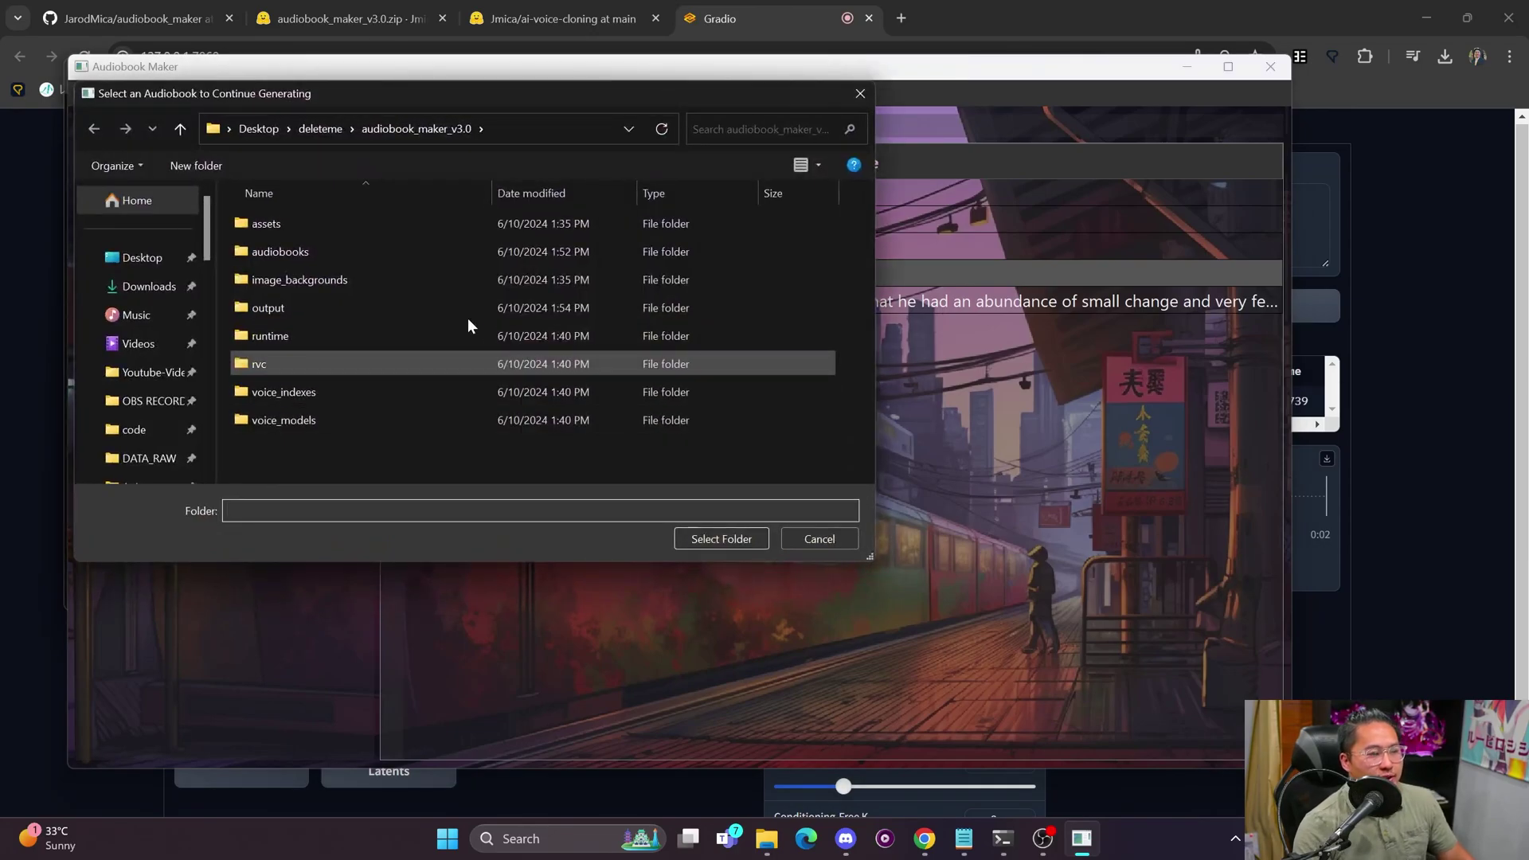
{"action": "double_click", "coordinate": [362, 249]}
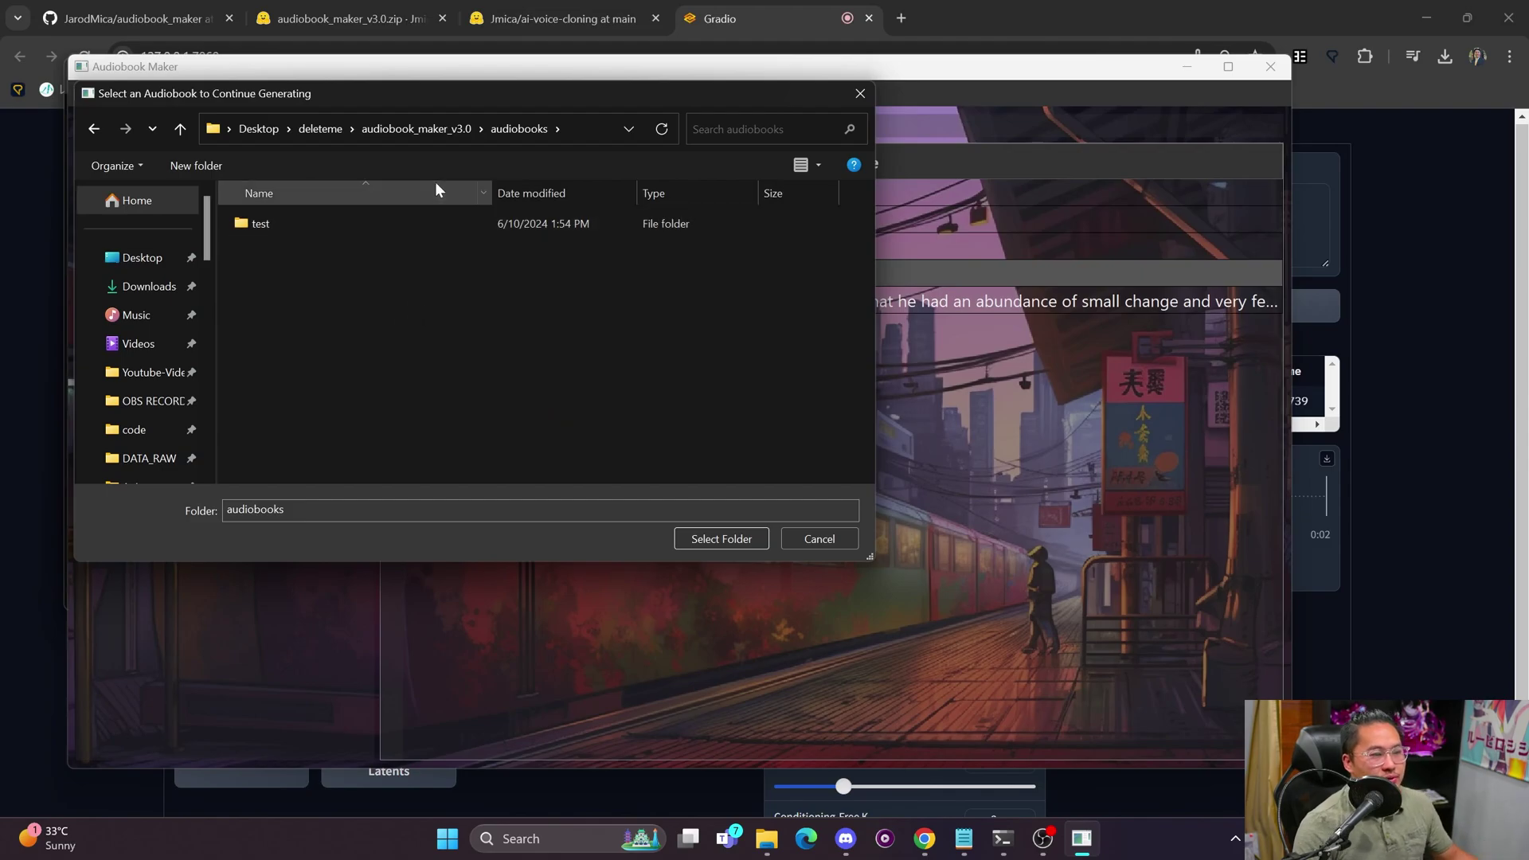
{"action": "left_click", "coordinate": [422, 129]}
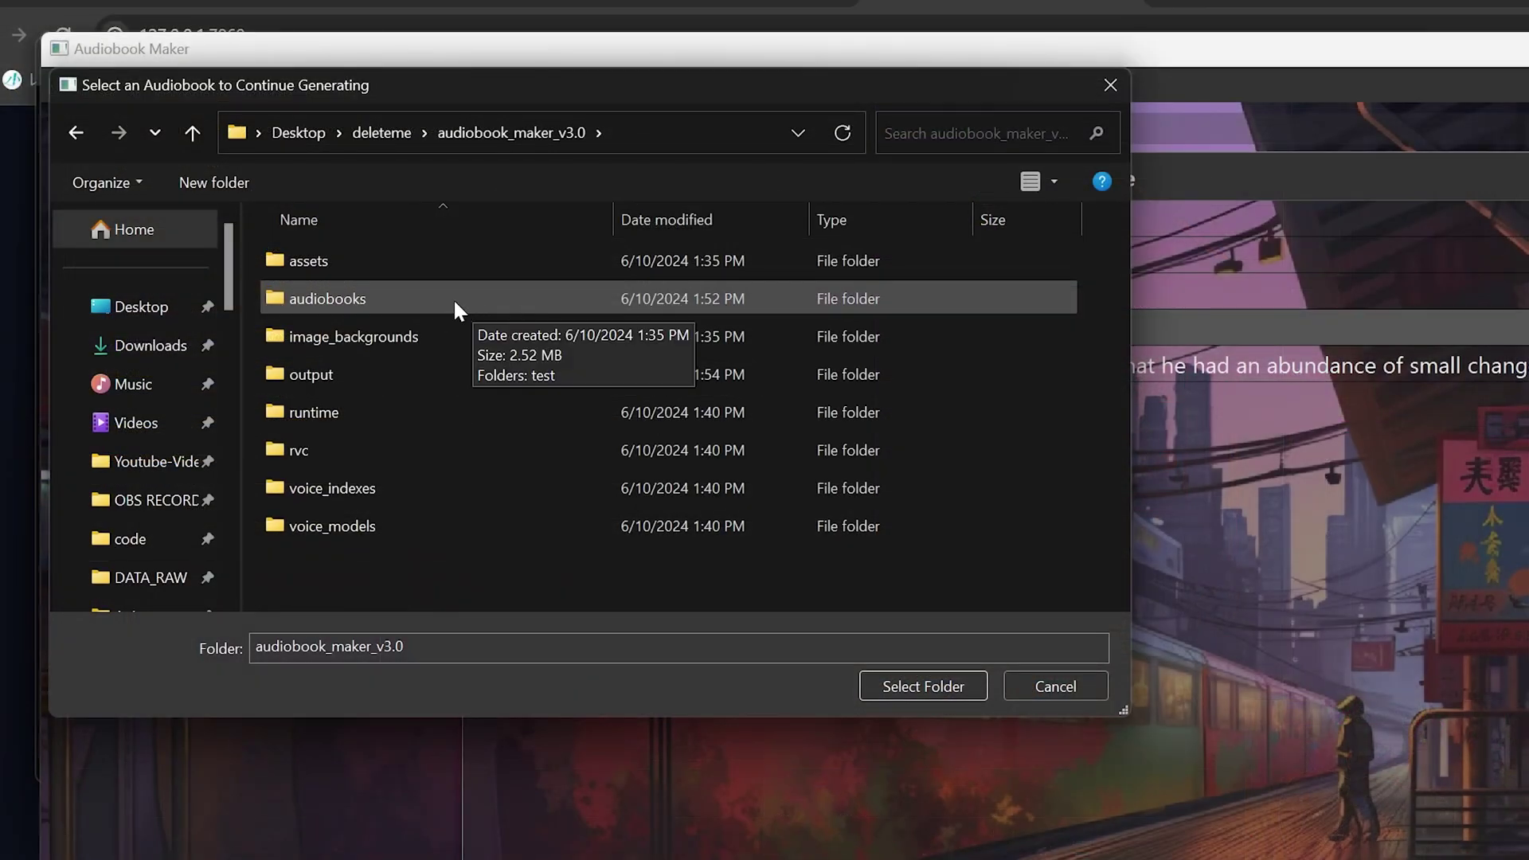
{"action": "double_click", "coordinate": [453, 298]}
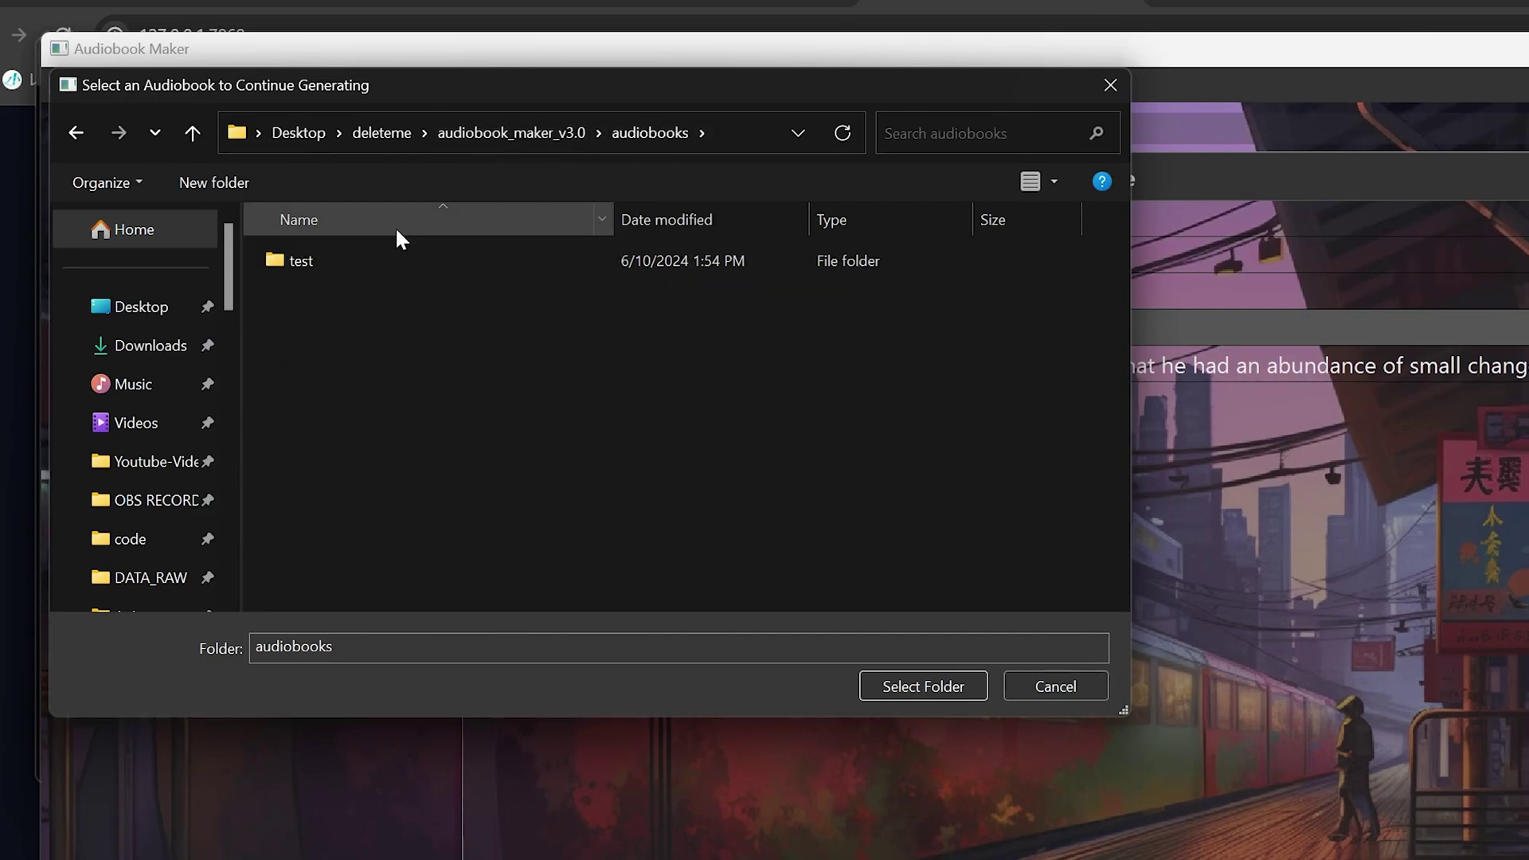
{"action": "double_click", "coordinate": [403, 255]}
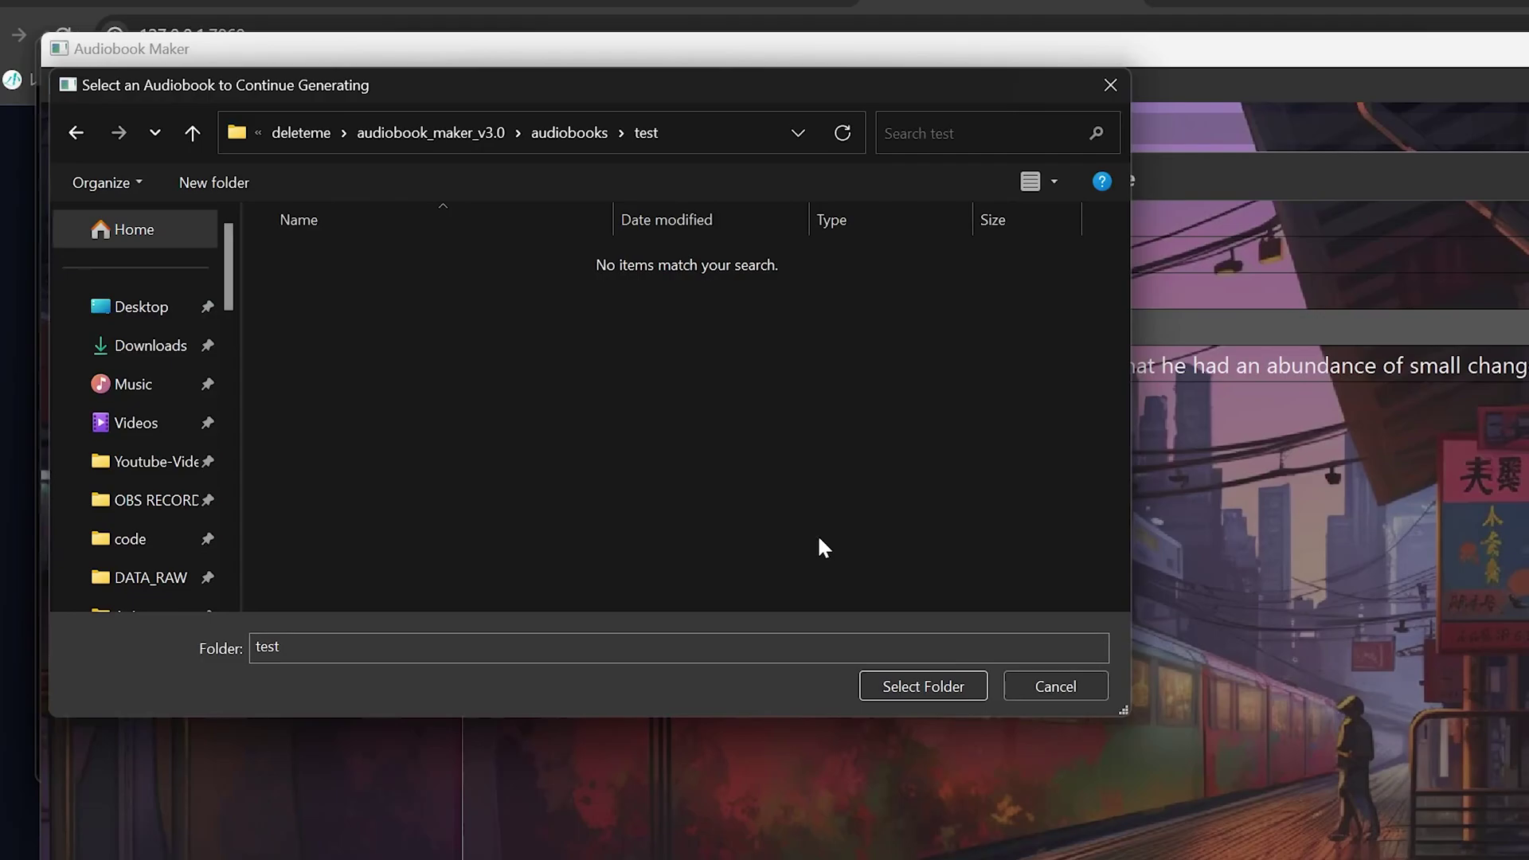
{"action": "left_click", "coordinate": [915, 686]}
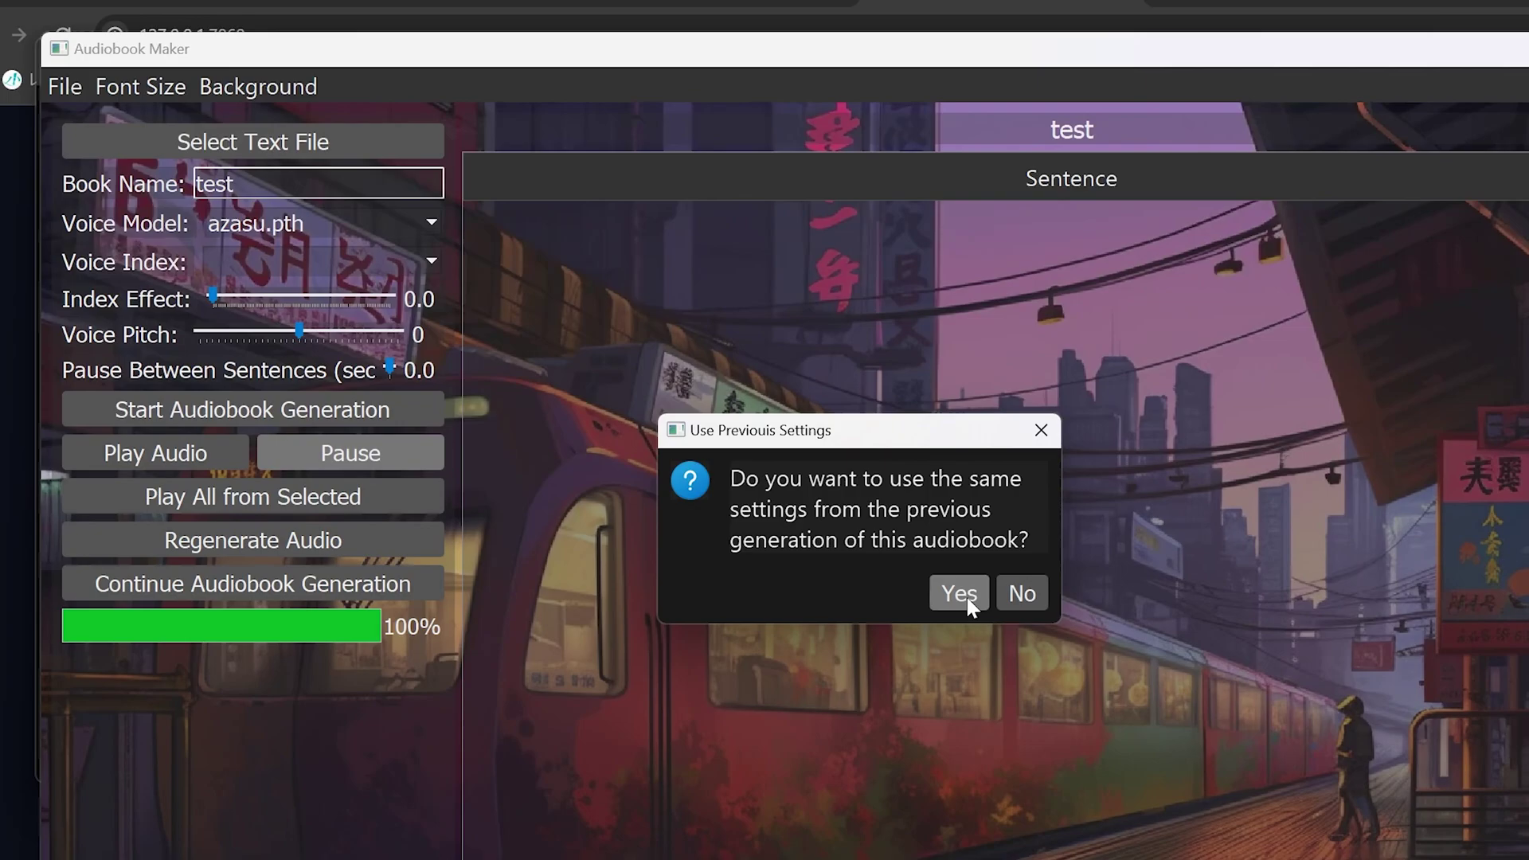
{"action": "left_click", "coordinate": [960, 595]}
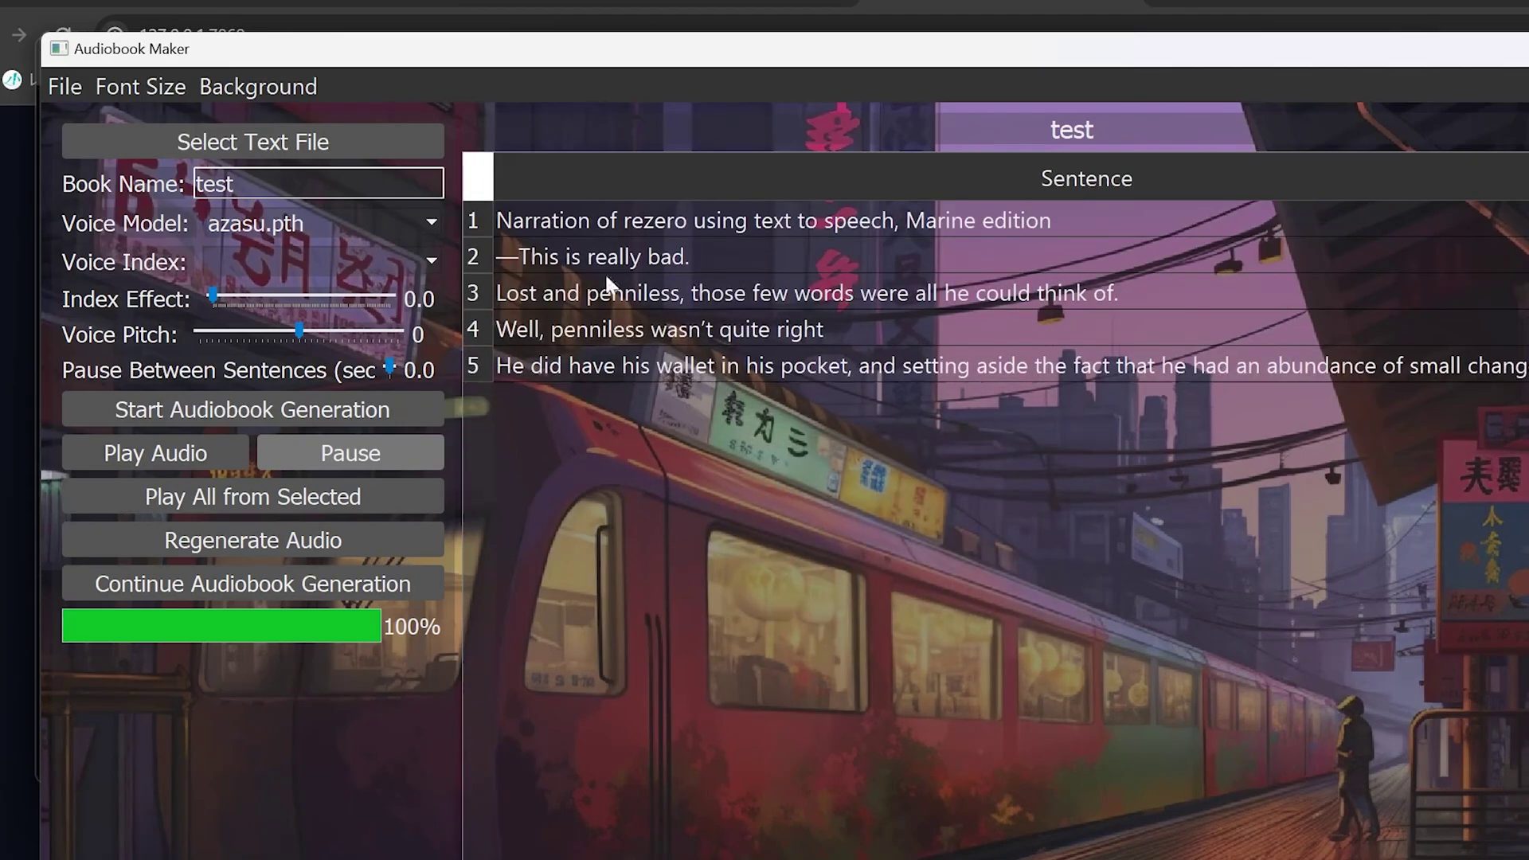
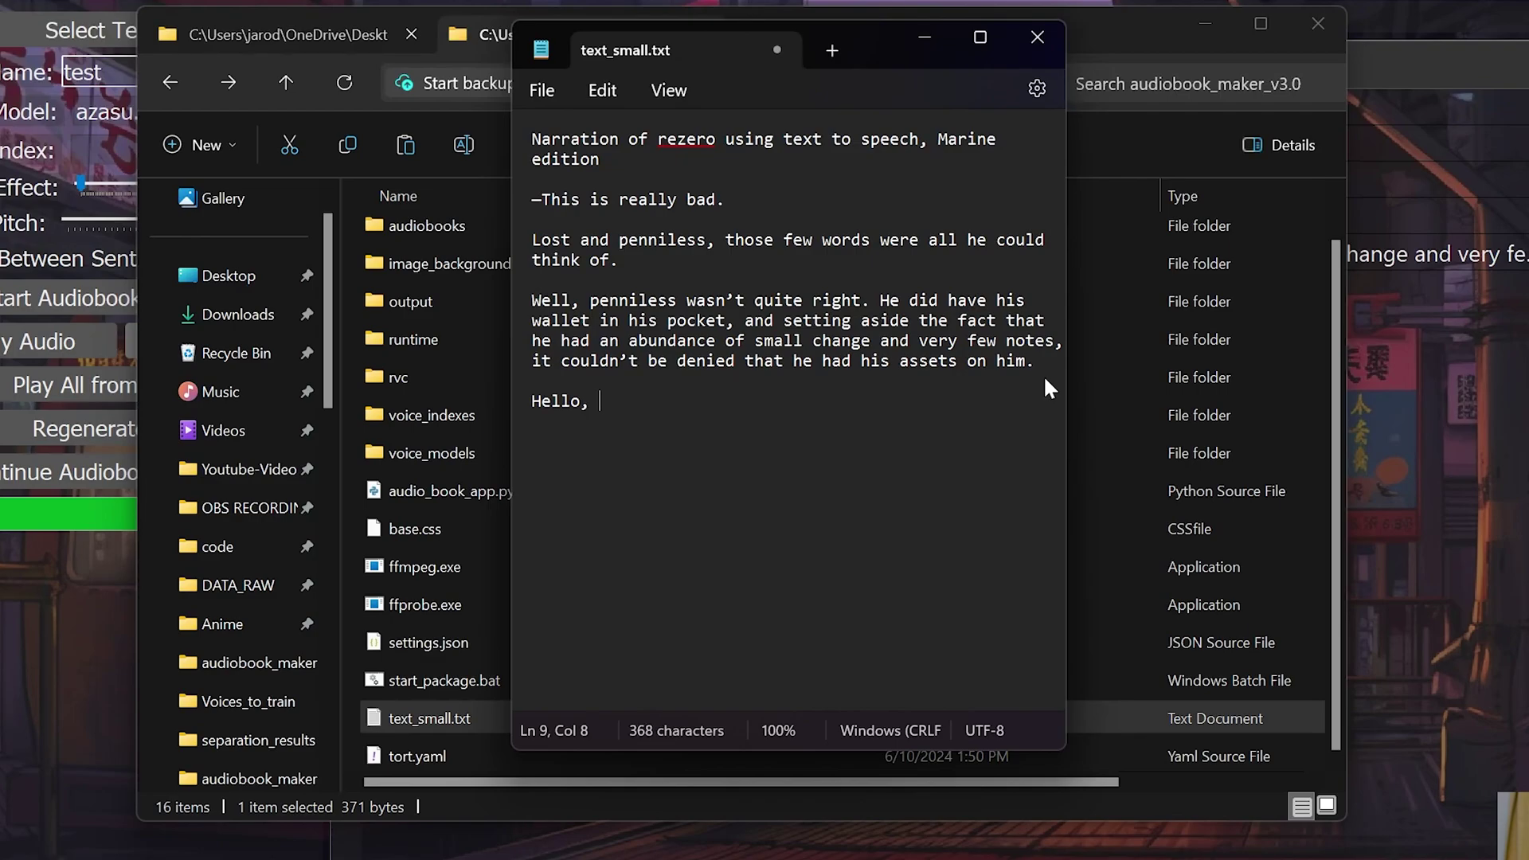
- Finish the new line "Hello, there, testing!" in text_small.txt, save and close the file, and return to Audiobook Maker
{"action": "type", "text": "!"}
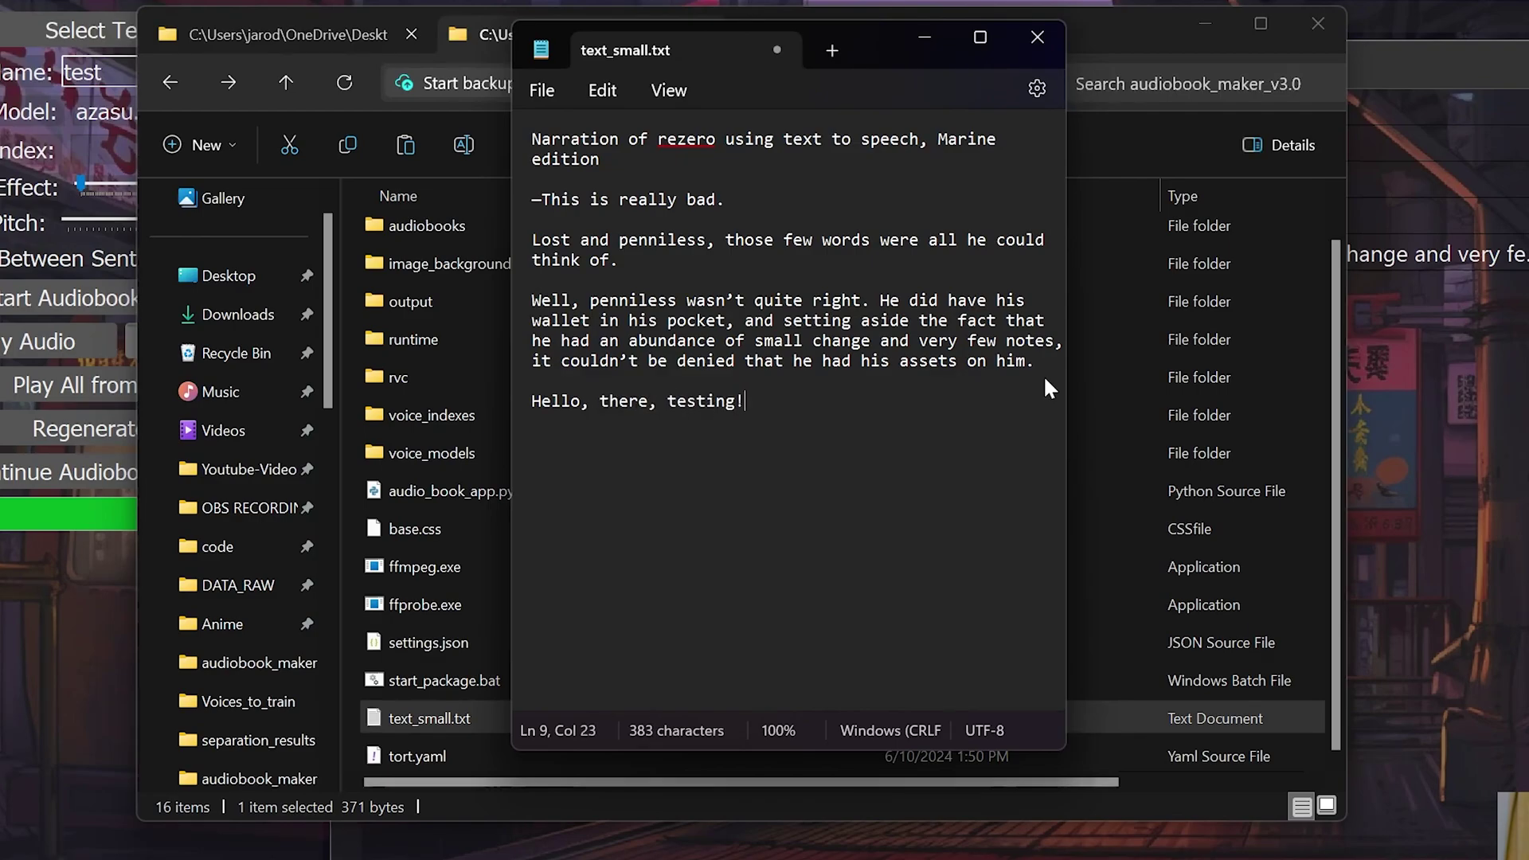
{"action": "left_click", "coordinate": [550, 94]}
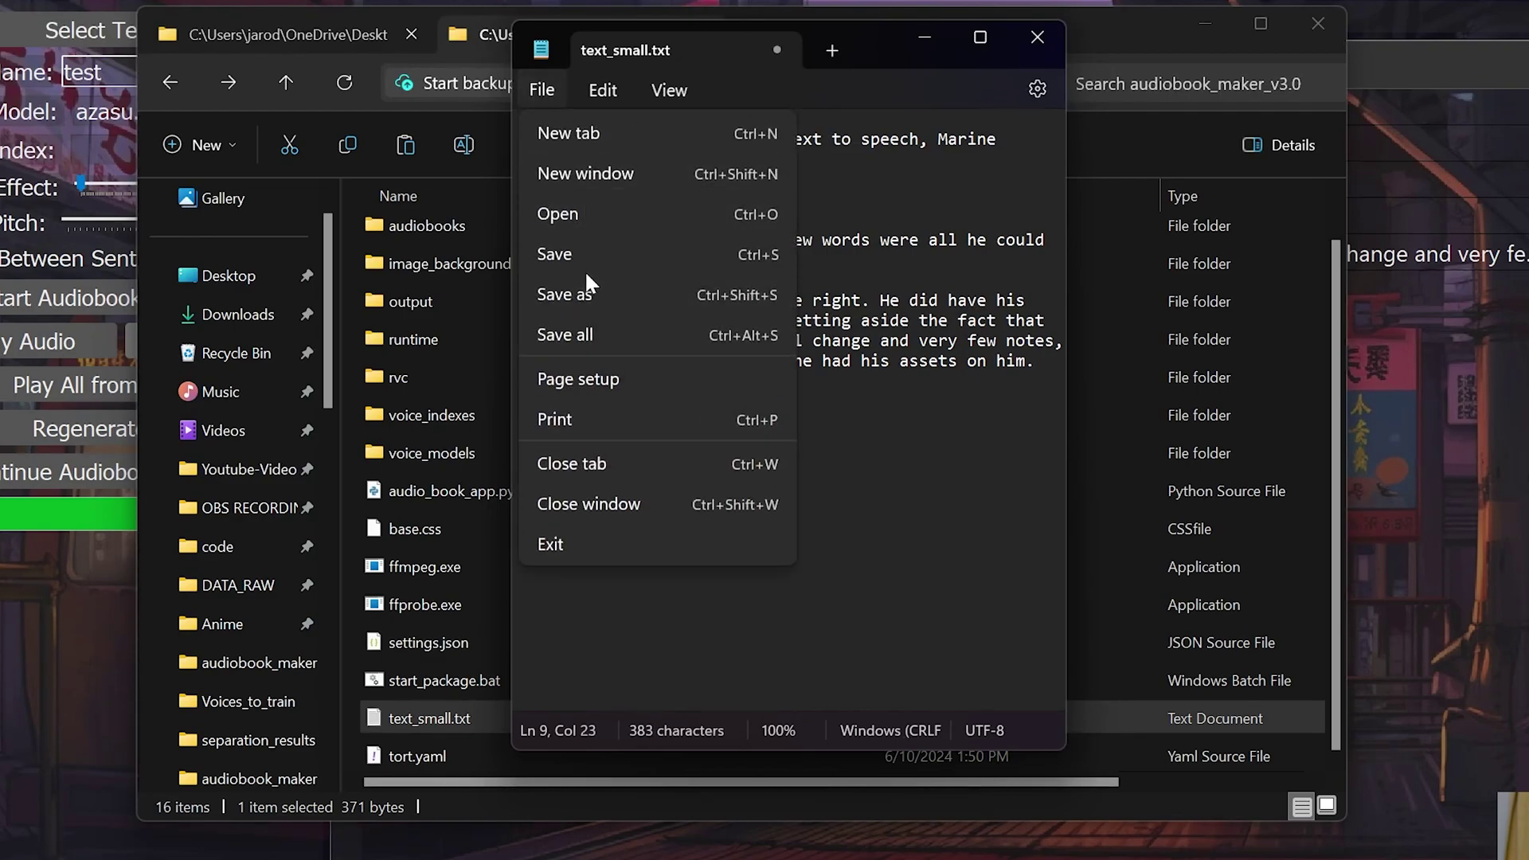
{"action": "left_click", "coordinate": [581, 251]}
{"action": "left_click", "coordinate": [1036, 34]}
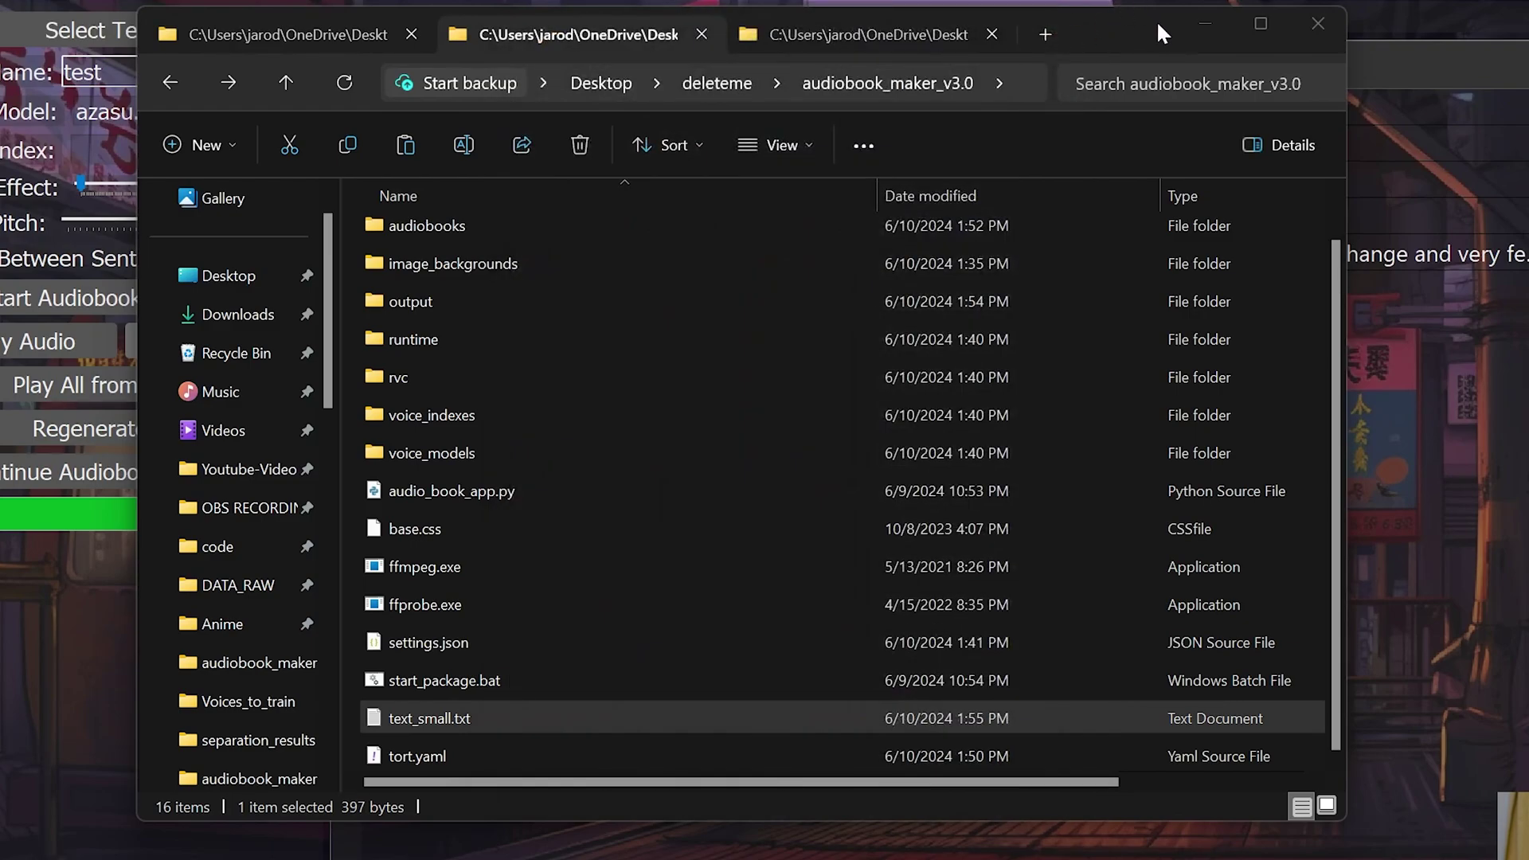
{"action": "left_click", "coordinate": [1205, 23]}
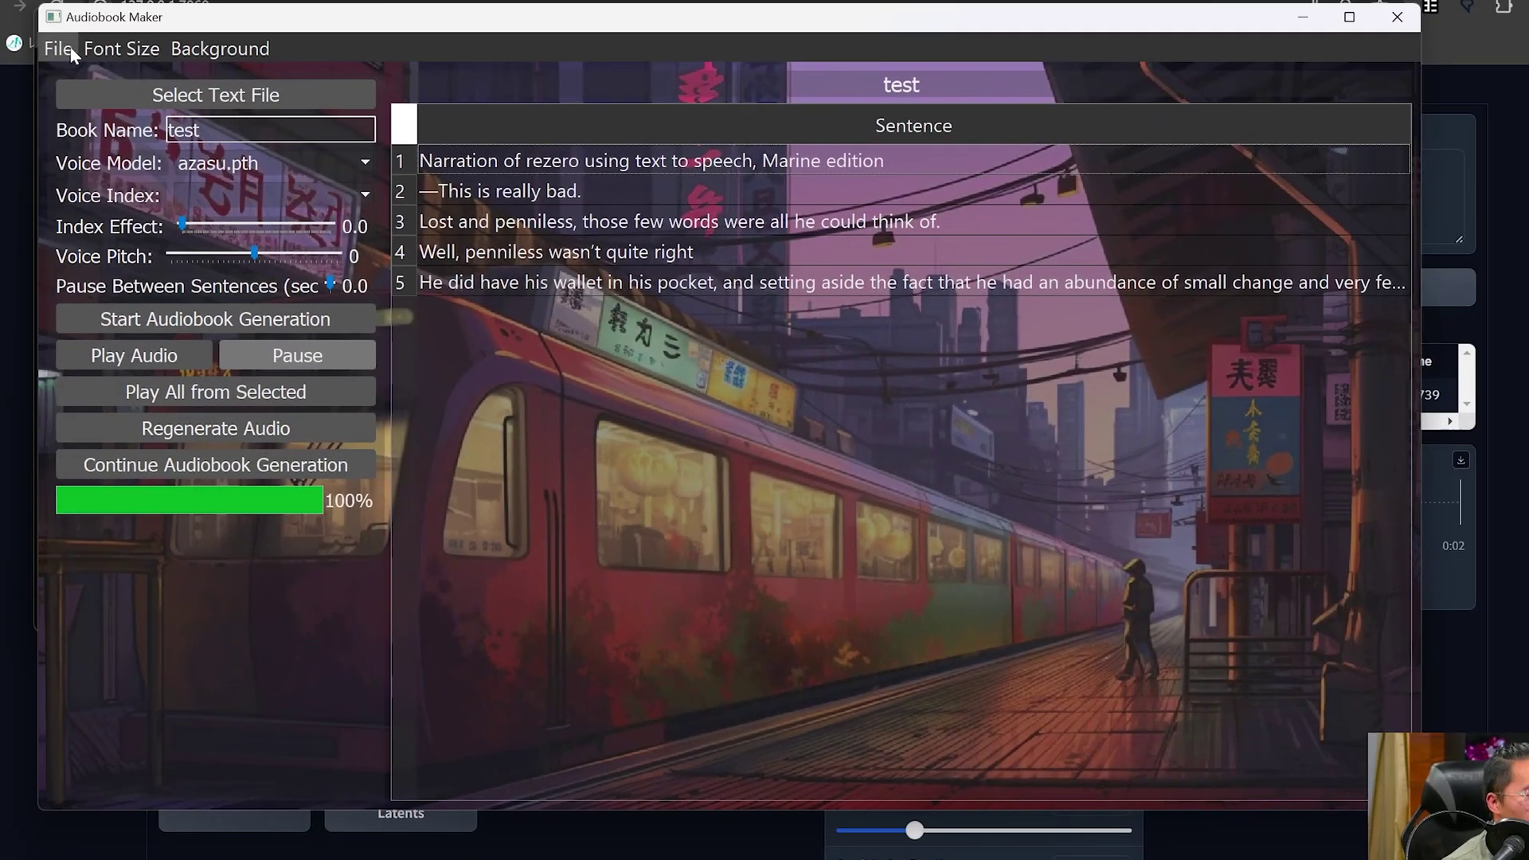
- Start updating the audiobook's sentences from text_small.txt in audiobook_maker_v3.0, agreeing to delete audio of modified sentences
{"action": "left_click", "coordinate": [58, 48]}
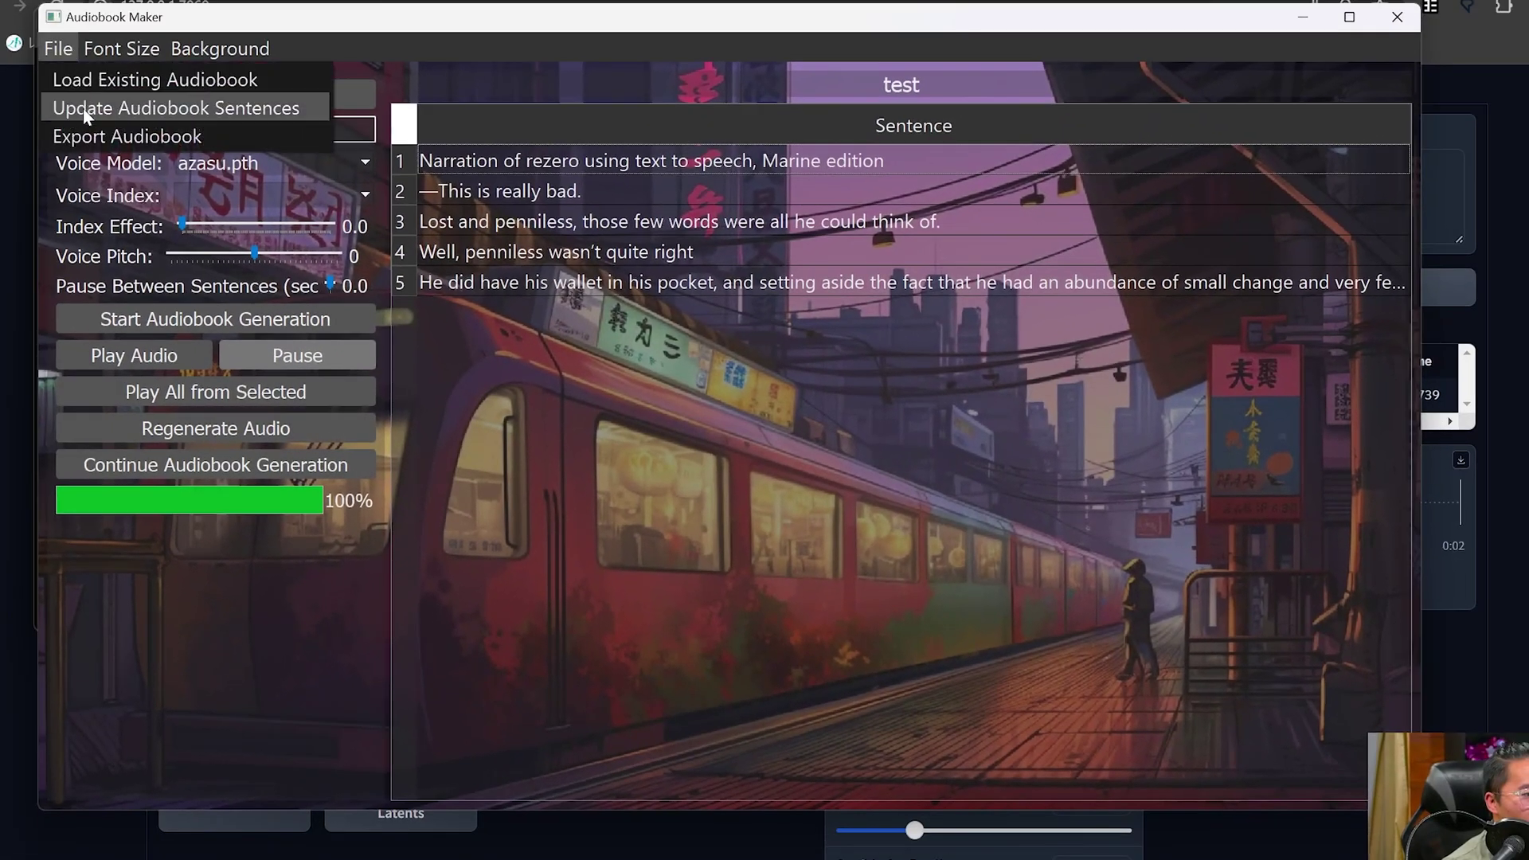
{"action": "left_click", "coordinate": [83, 108]}
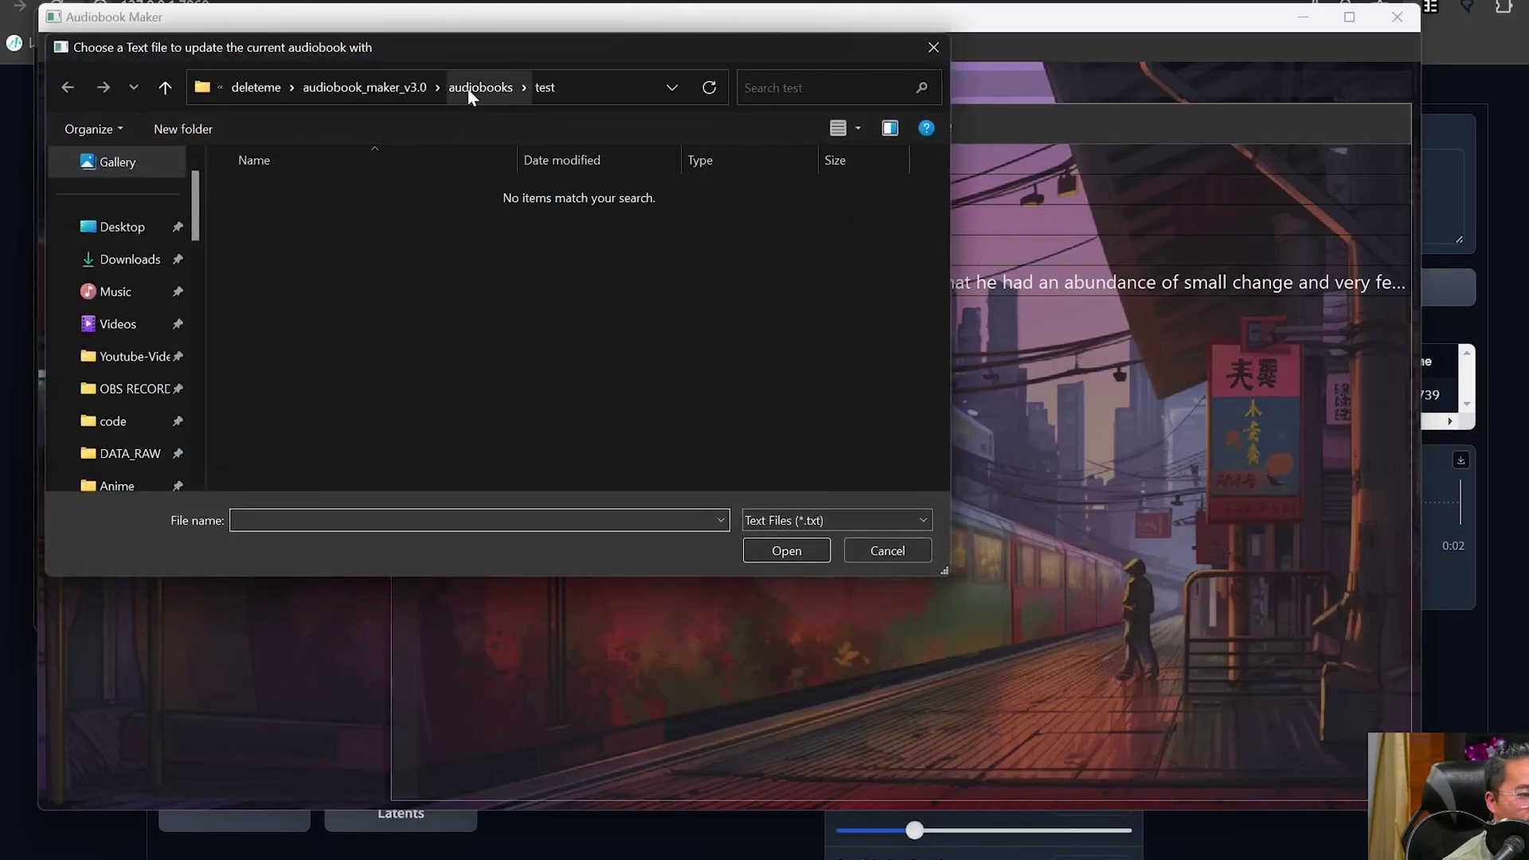
{"action": "left_click", "coordinate": [483, 88]}
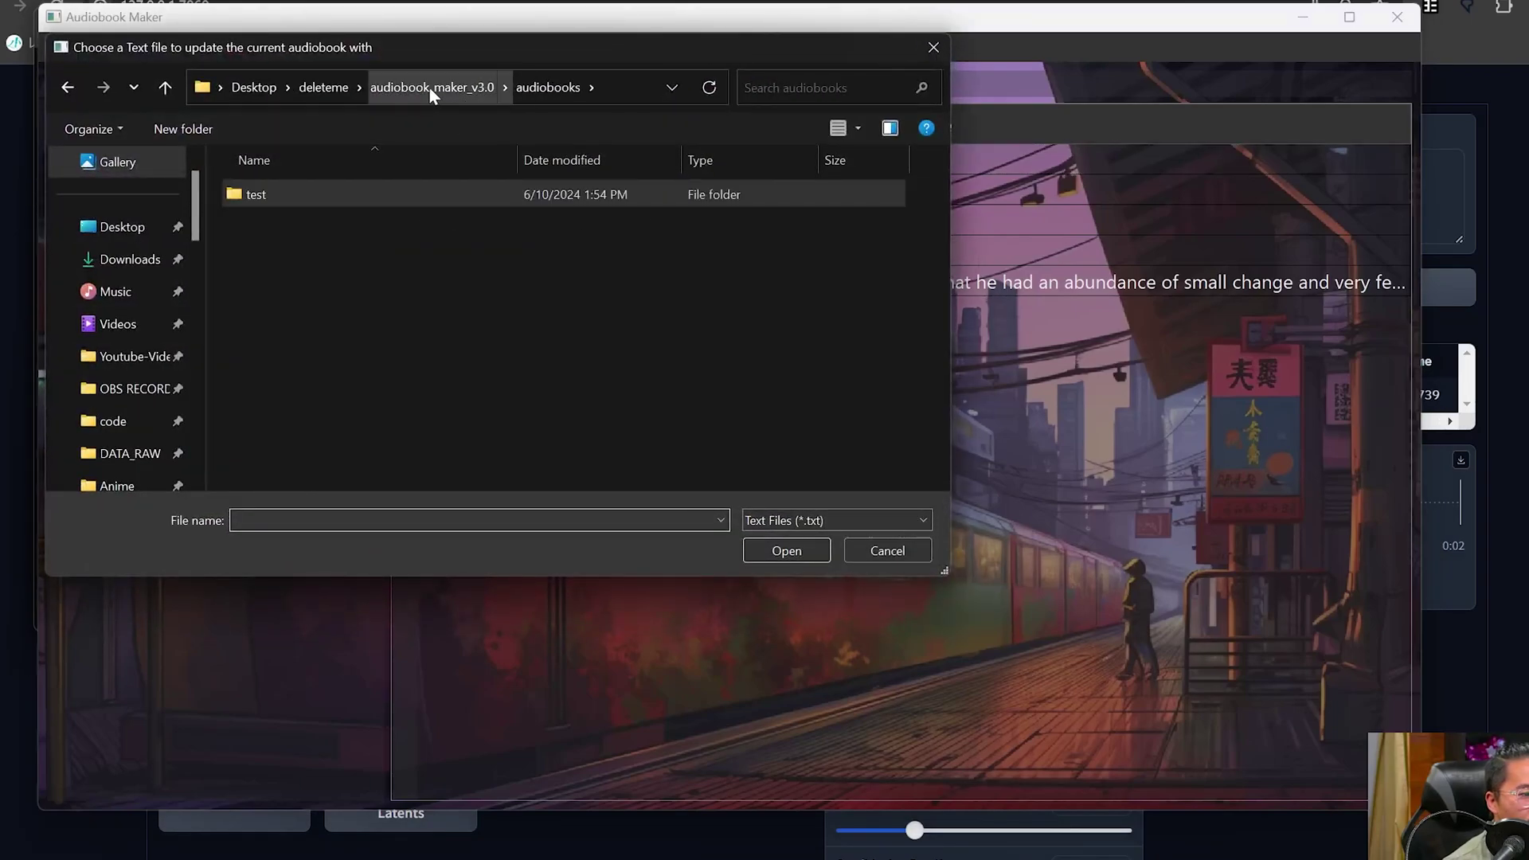
{"action": "left_click", "coordinate": [428, 86]}
{"action": "left_click", "coordinate": [317, 446]}
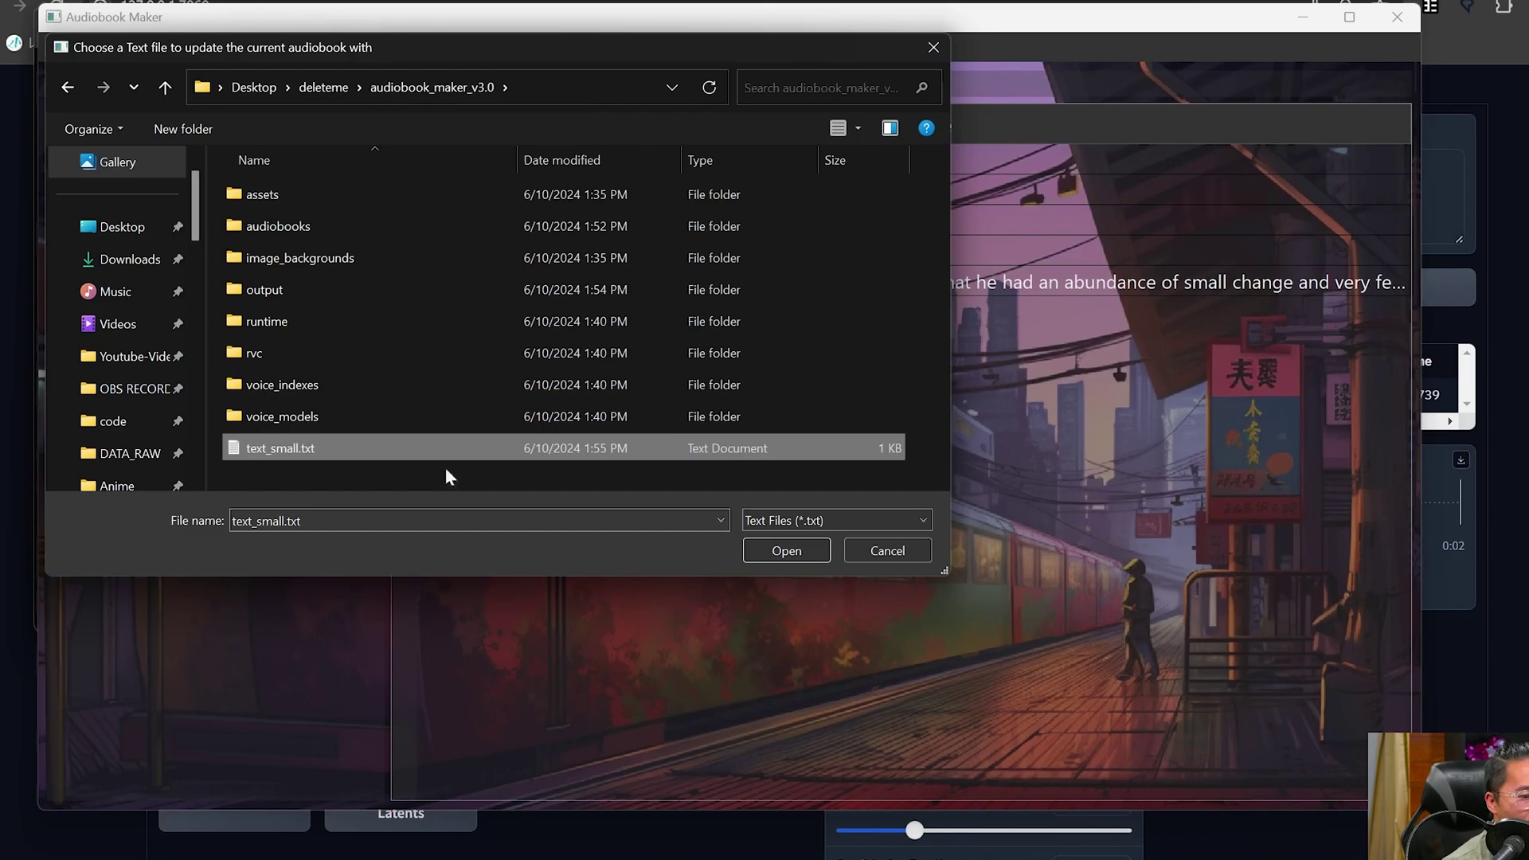
{"action": "left_click", "coordinate": [785, 550]}
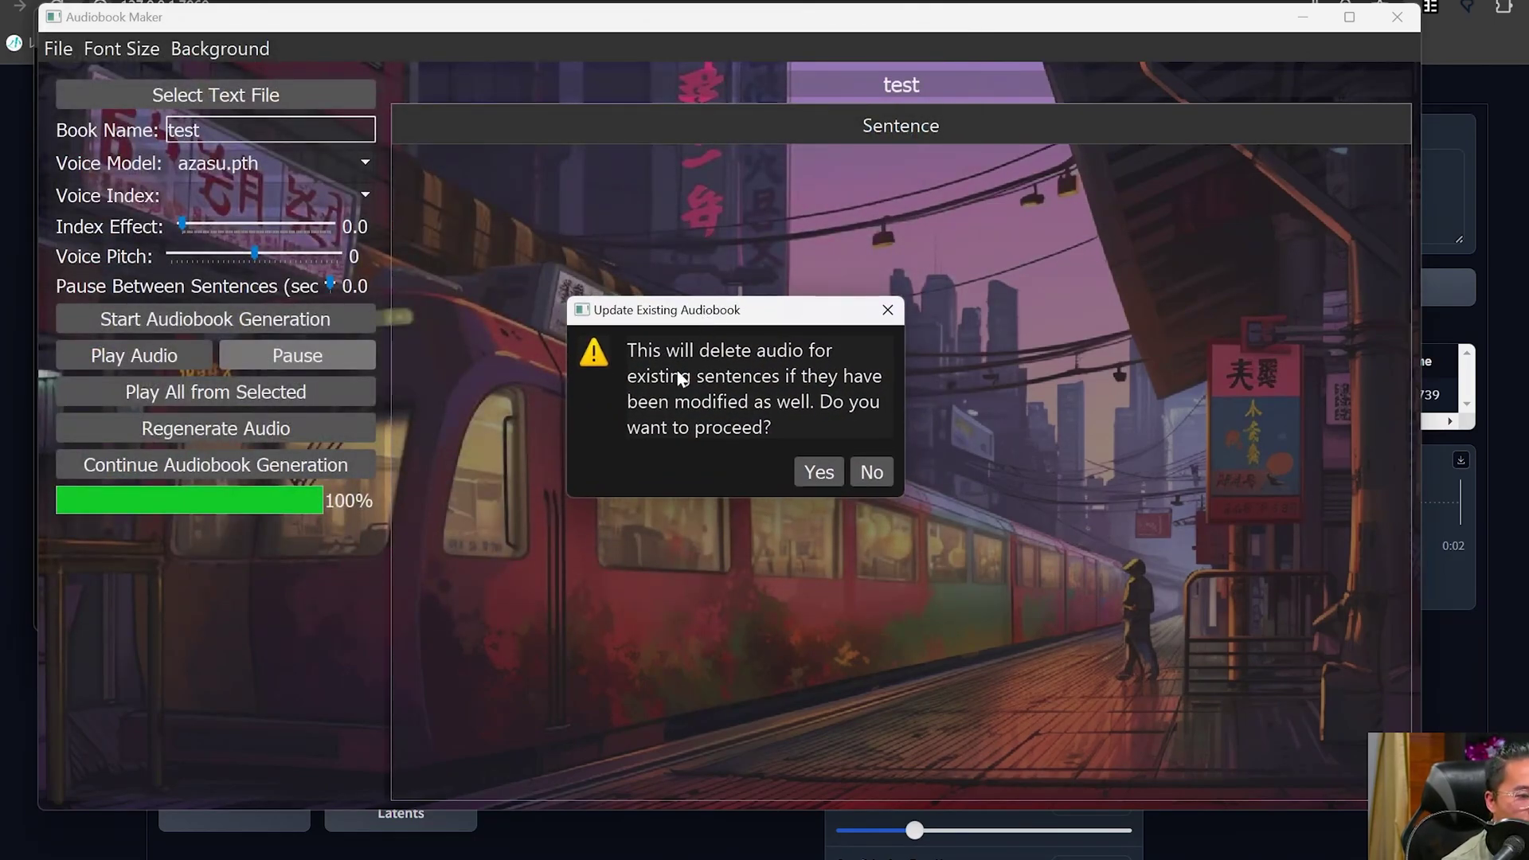
{"action": "left_click", "coordinate": [810, 476]}
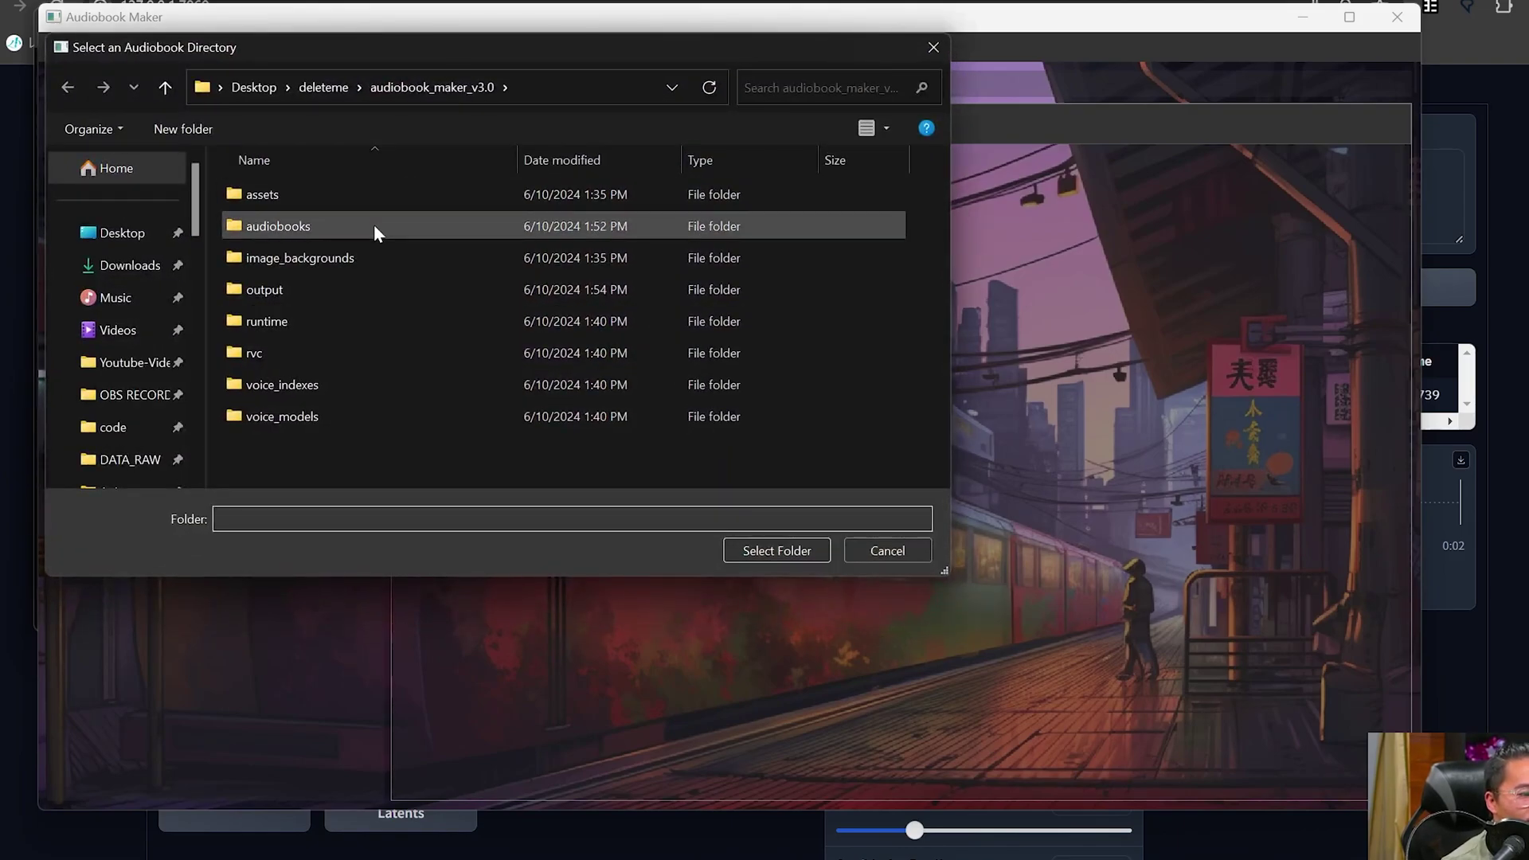
- Choose the test folder in audiobooks as the audiobook to update and generate audio for new sentences with the previous settings
{"action": "double_click", "coordinate": [374, 225]}
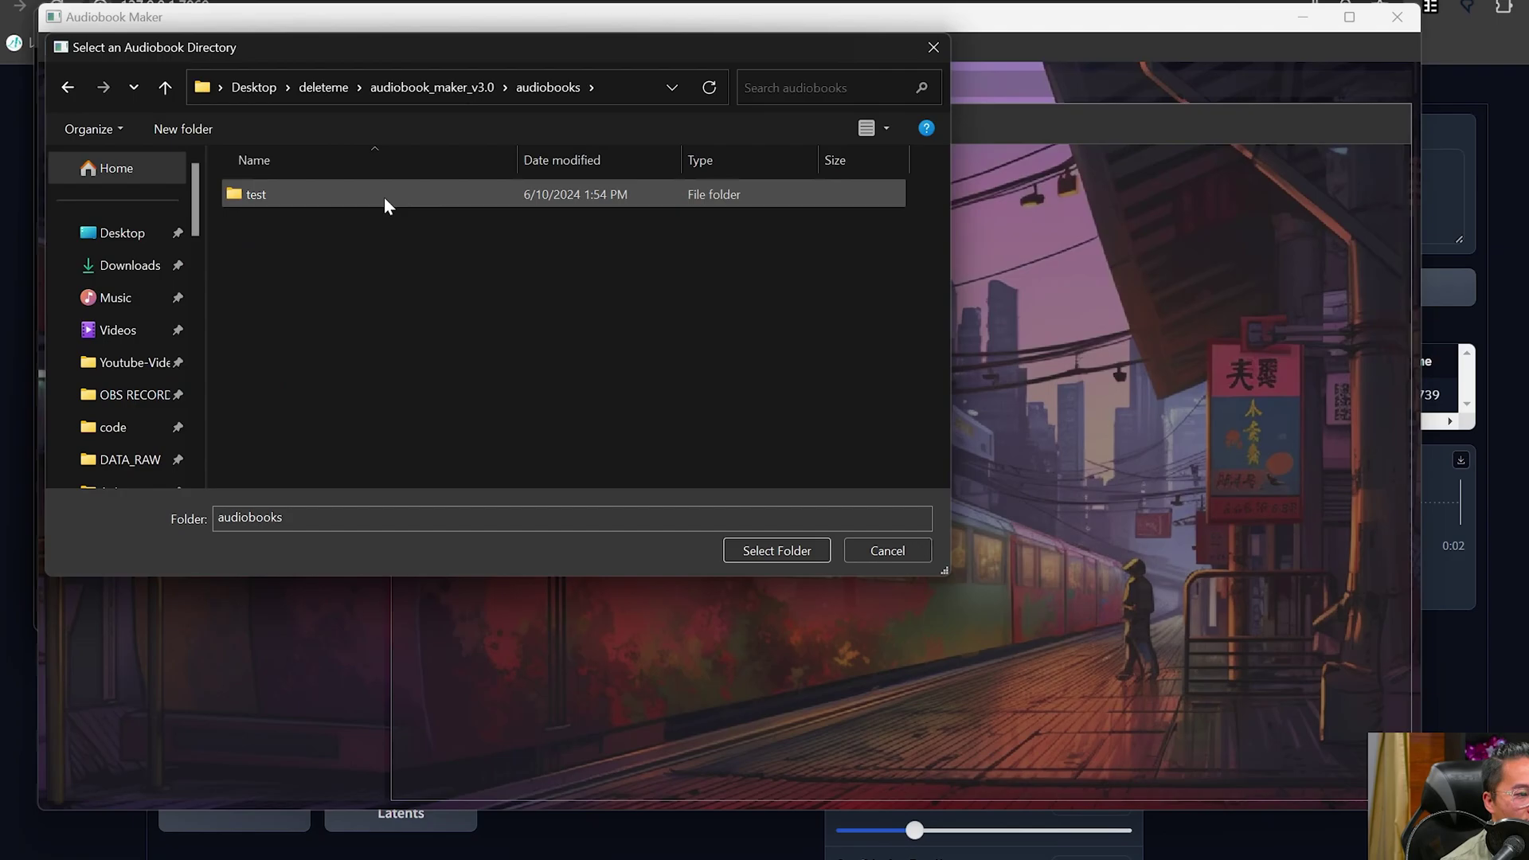
{"action": "left_click", "coordinate": [384, 197]}
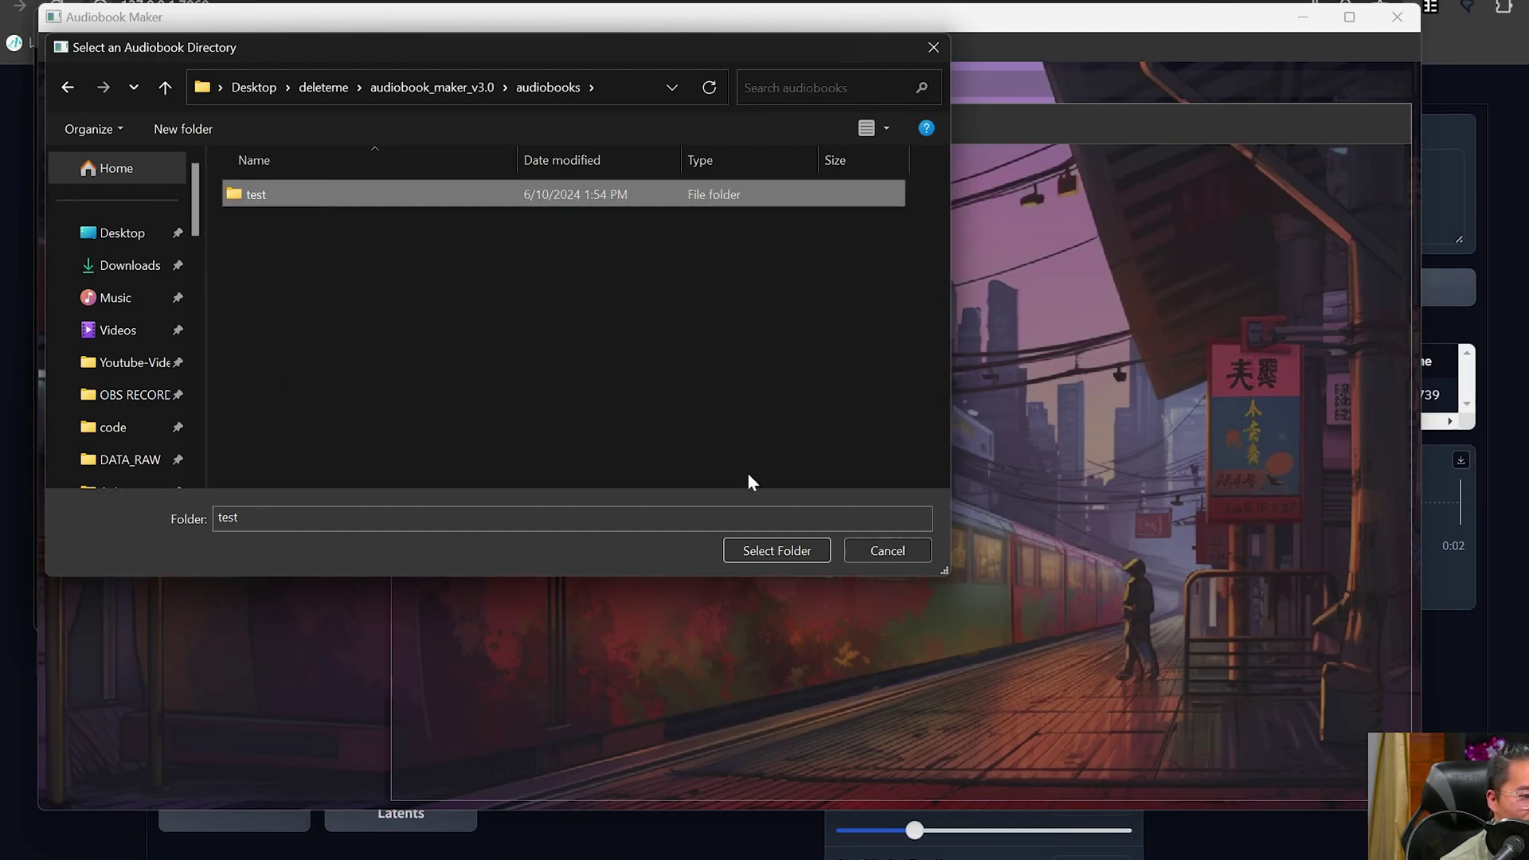
{"action": "left_click", "coordinate": [768, 550]}
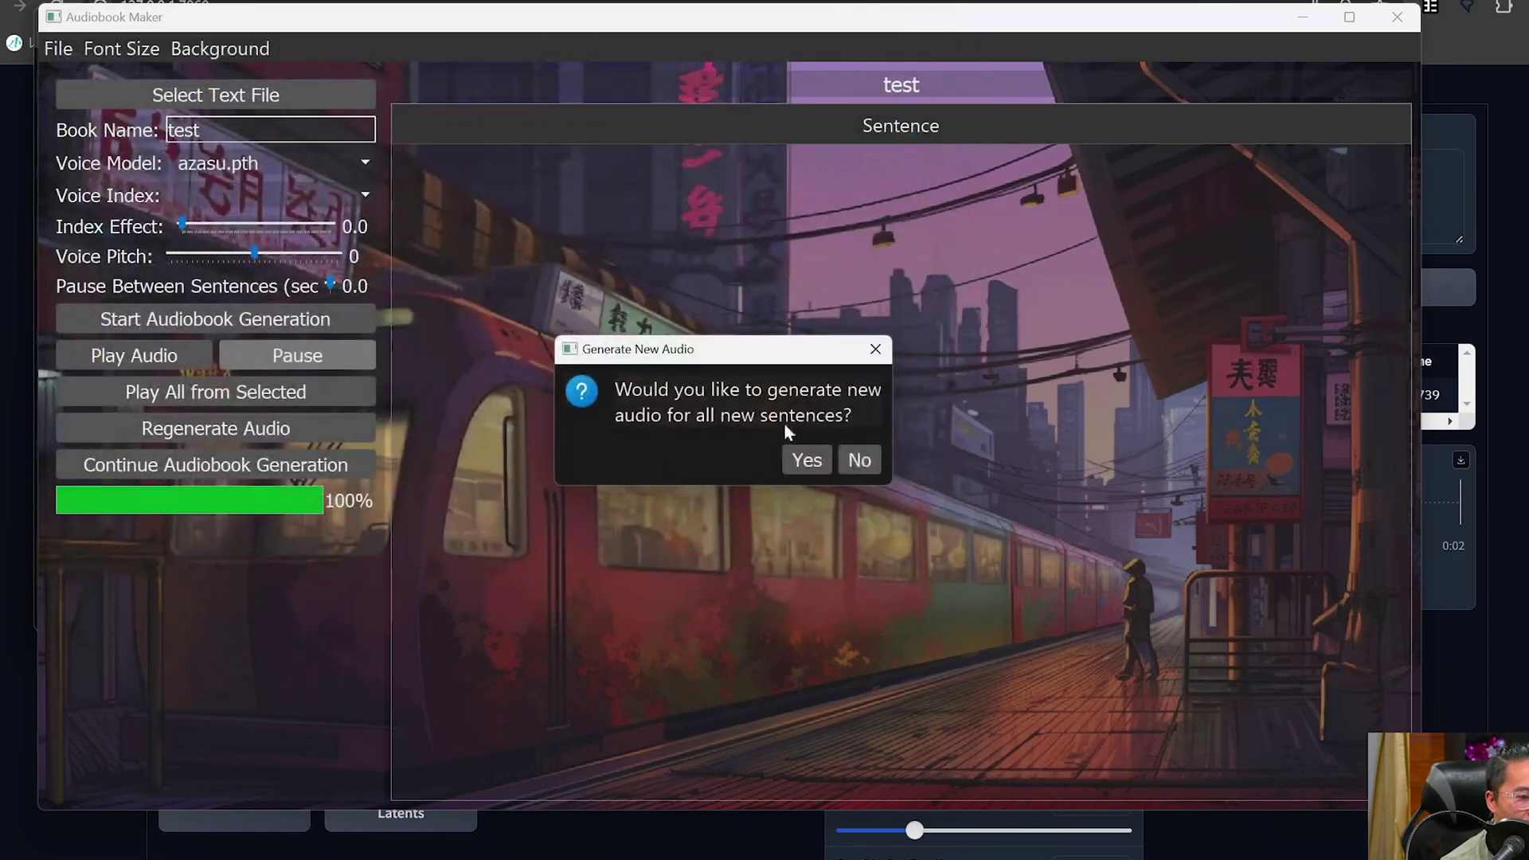
{"action": "left_click", "coordinate": [807, 462]}
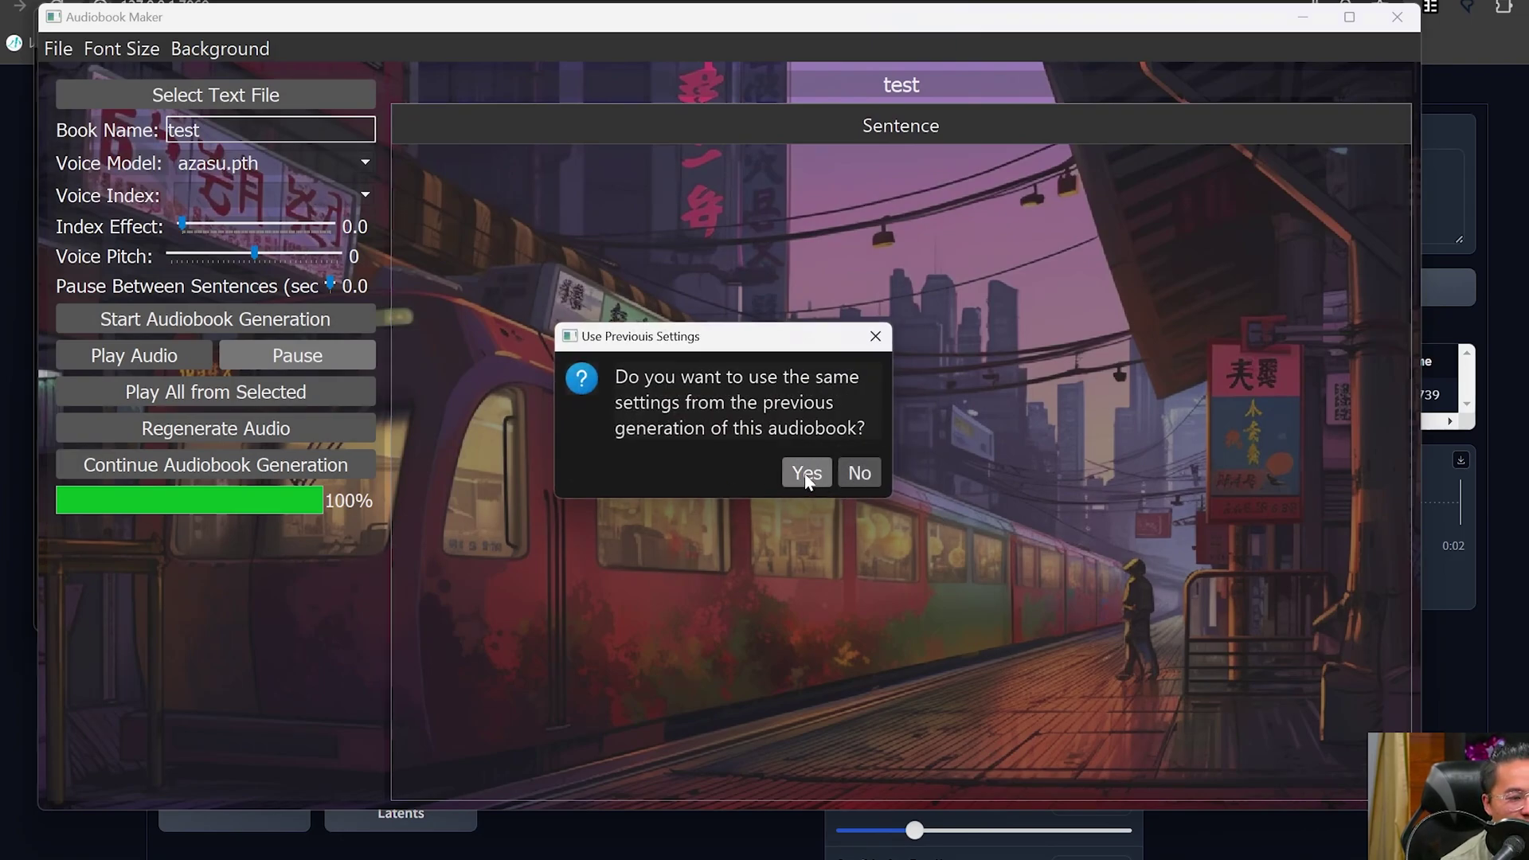
{"action": "left_click", "coordinate": [807, 473]}
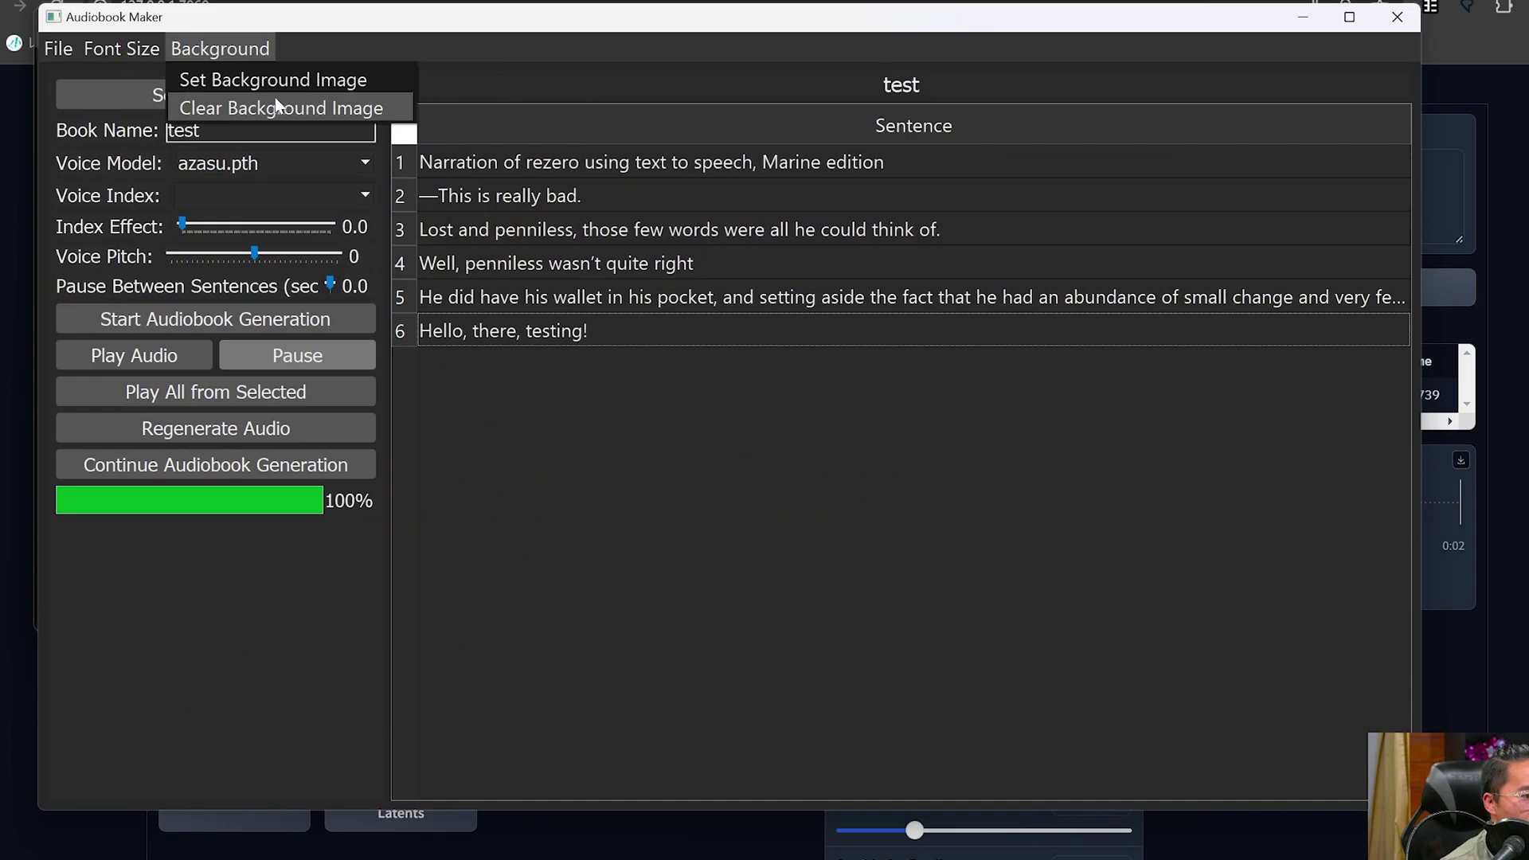
- Clear the background image and select the sentence "Hello, there, testing!" in the sentence list
{"action": "left_click", "coordinate": [302, 108]}
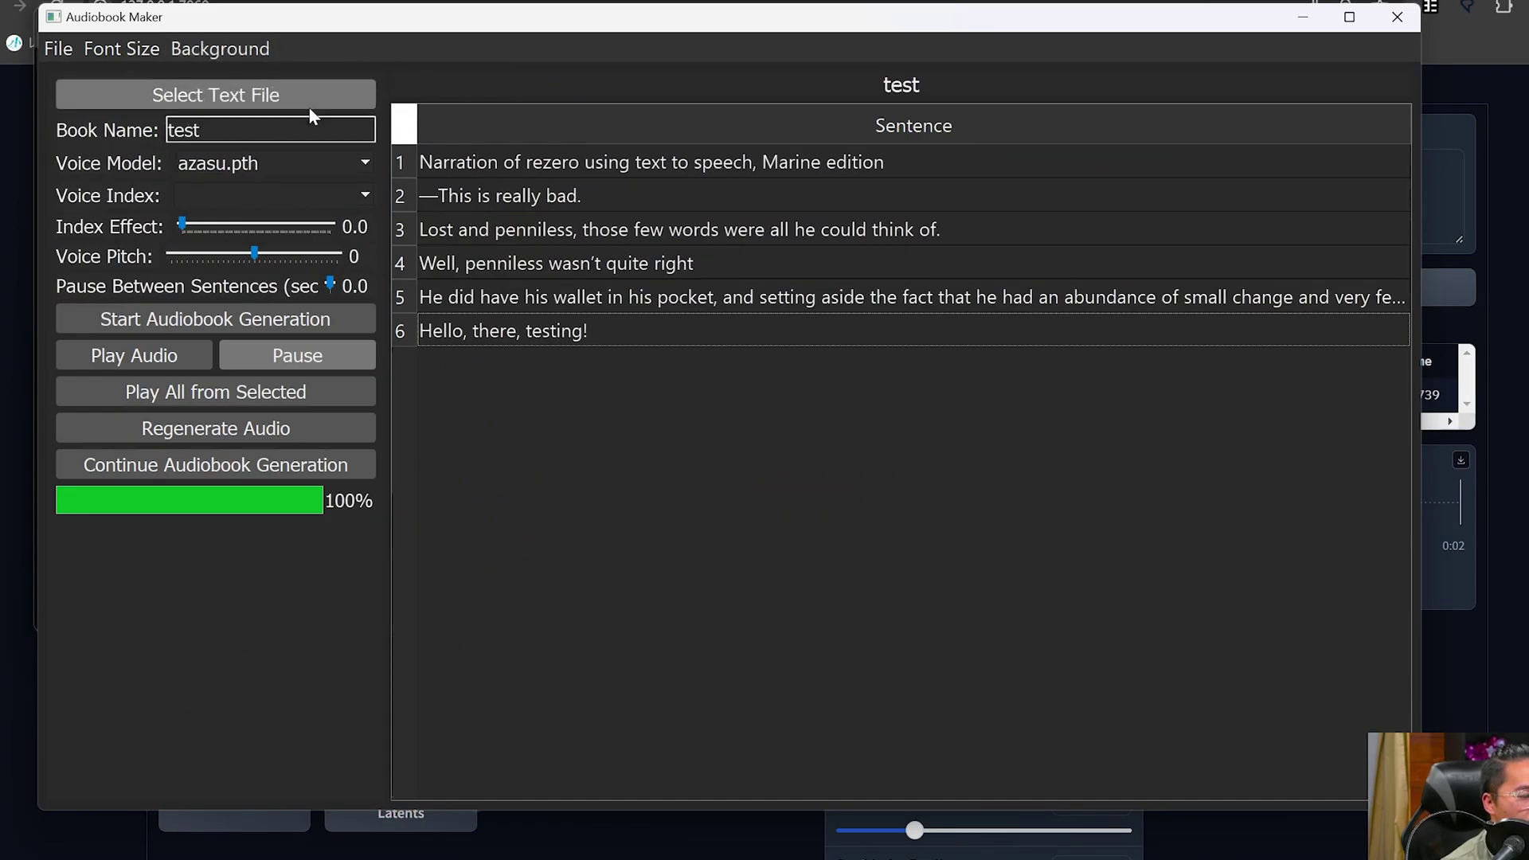
{"action": "left_click", "coordinate": [247, 48]}
{"action": "left_click", "coordinate": [653, 428]}
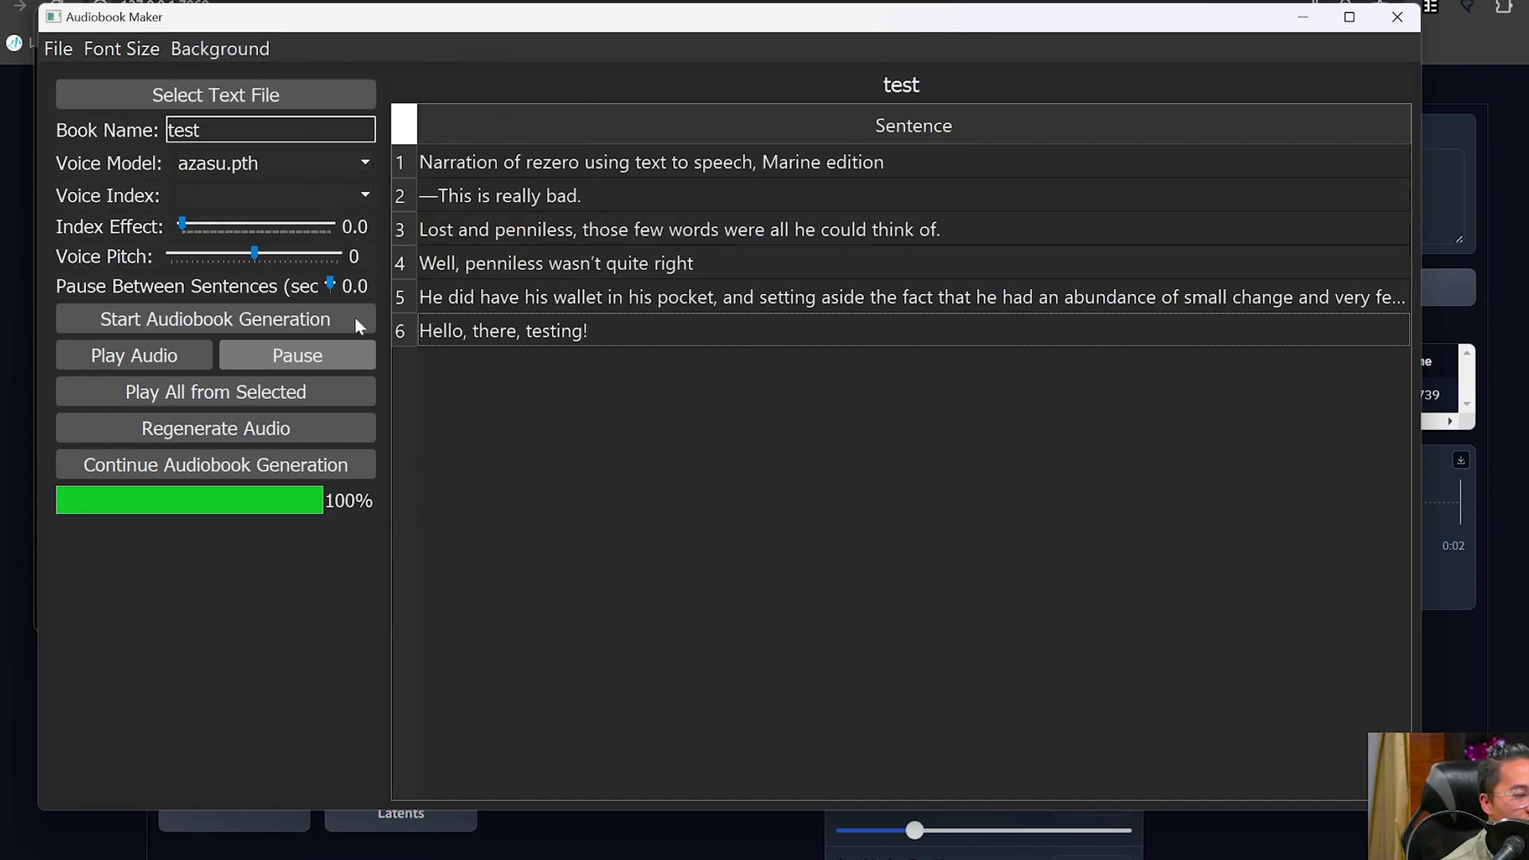
{"action": "left_click", "coordinate": [572, 326]}
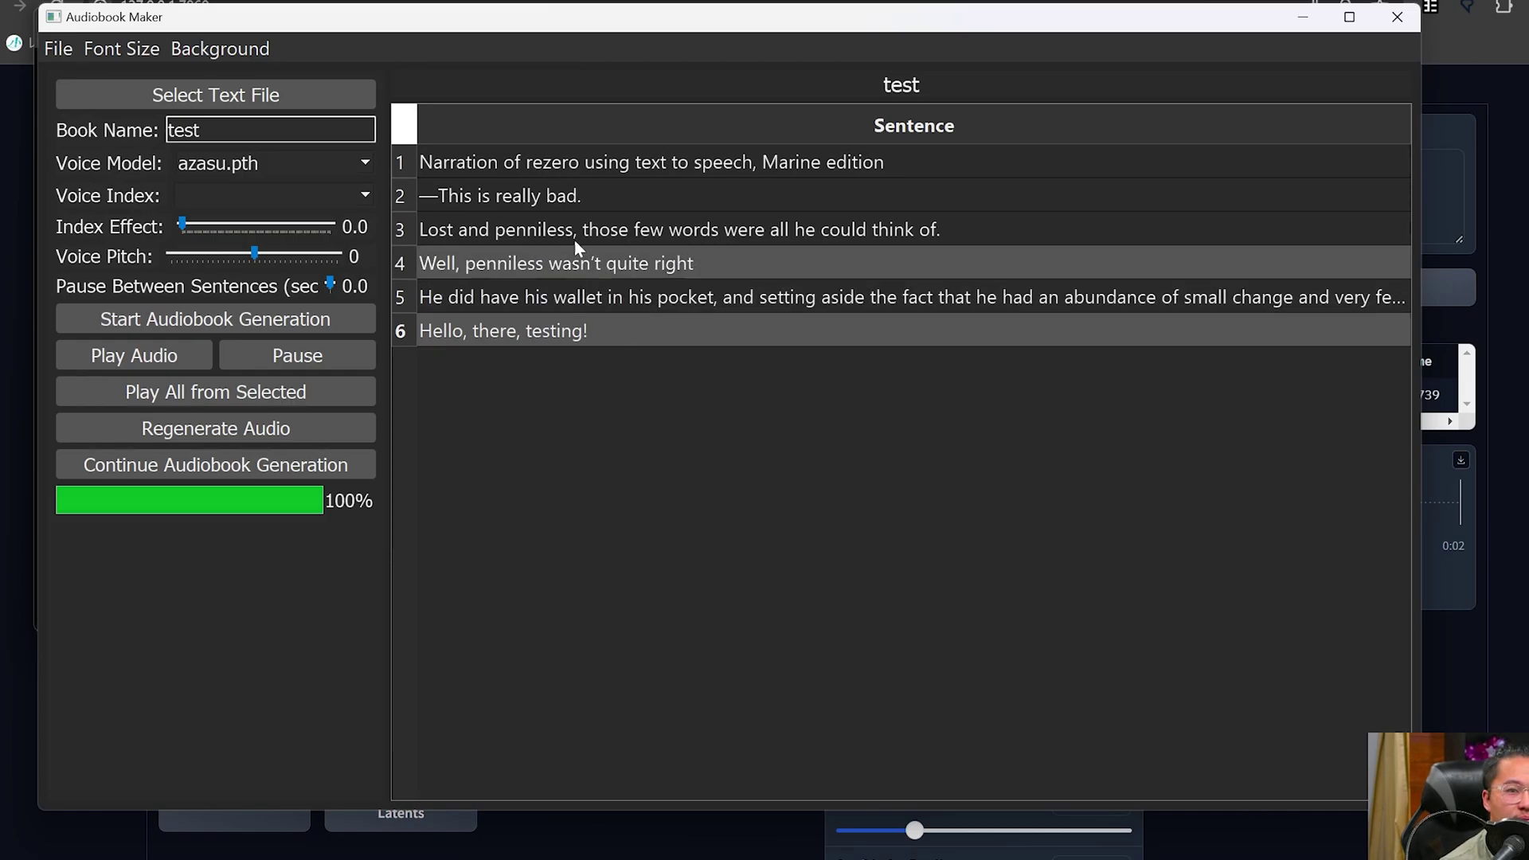
- Export the test audiobook from the audiobooks folder
{"action": "left_click", "coordinate": [63, 51]}
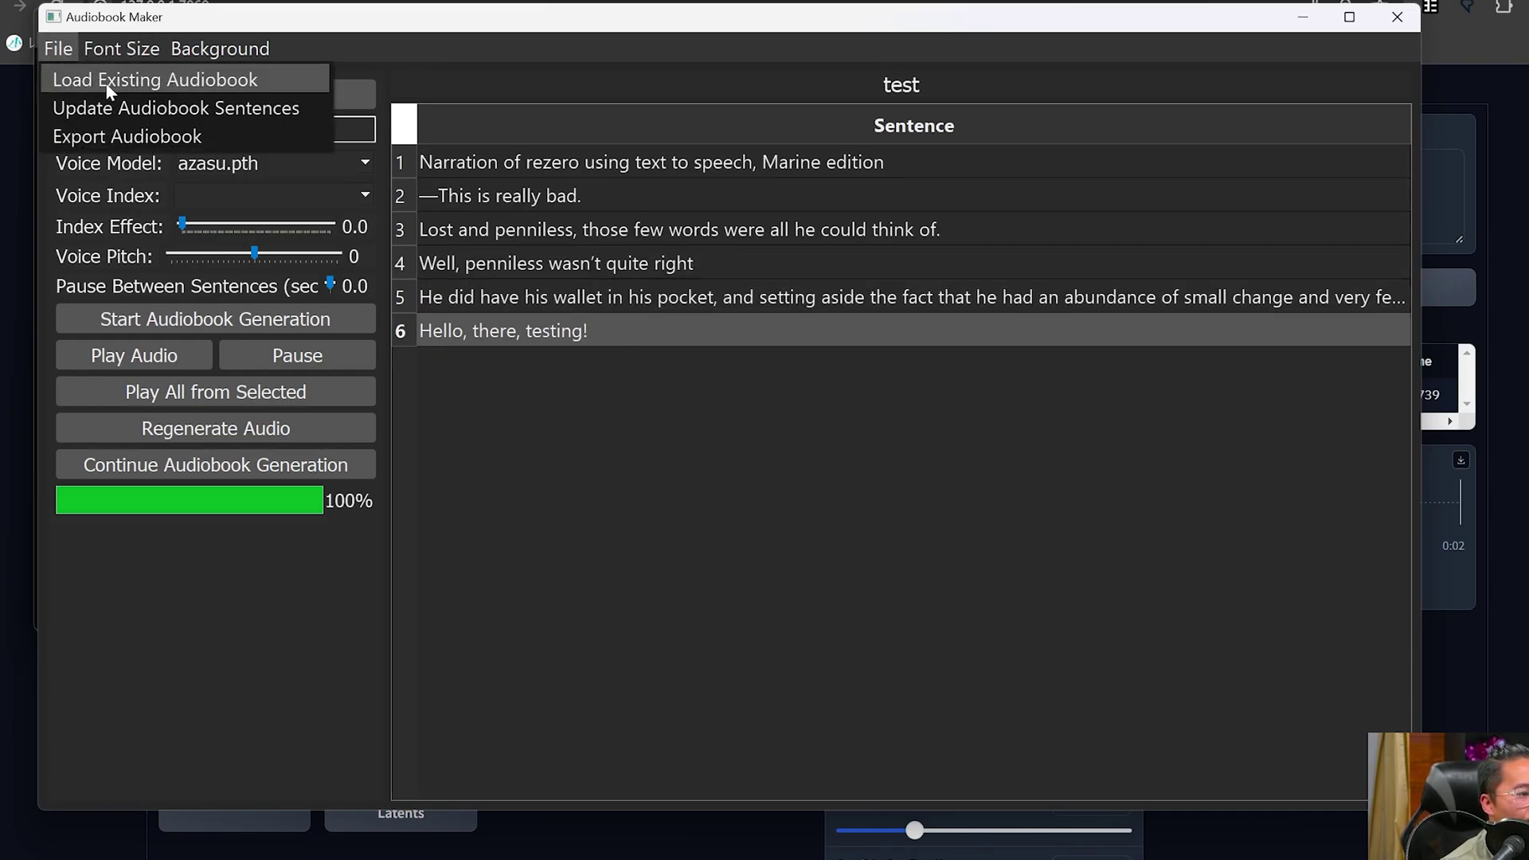
{"action": "left_click", "coordinate": [144, 137]}
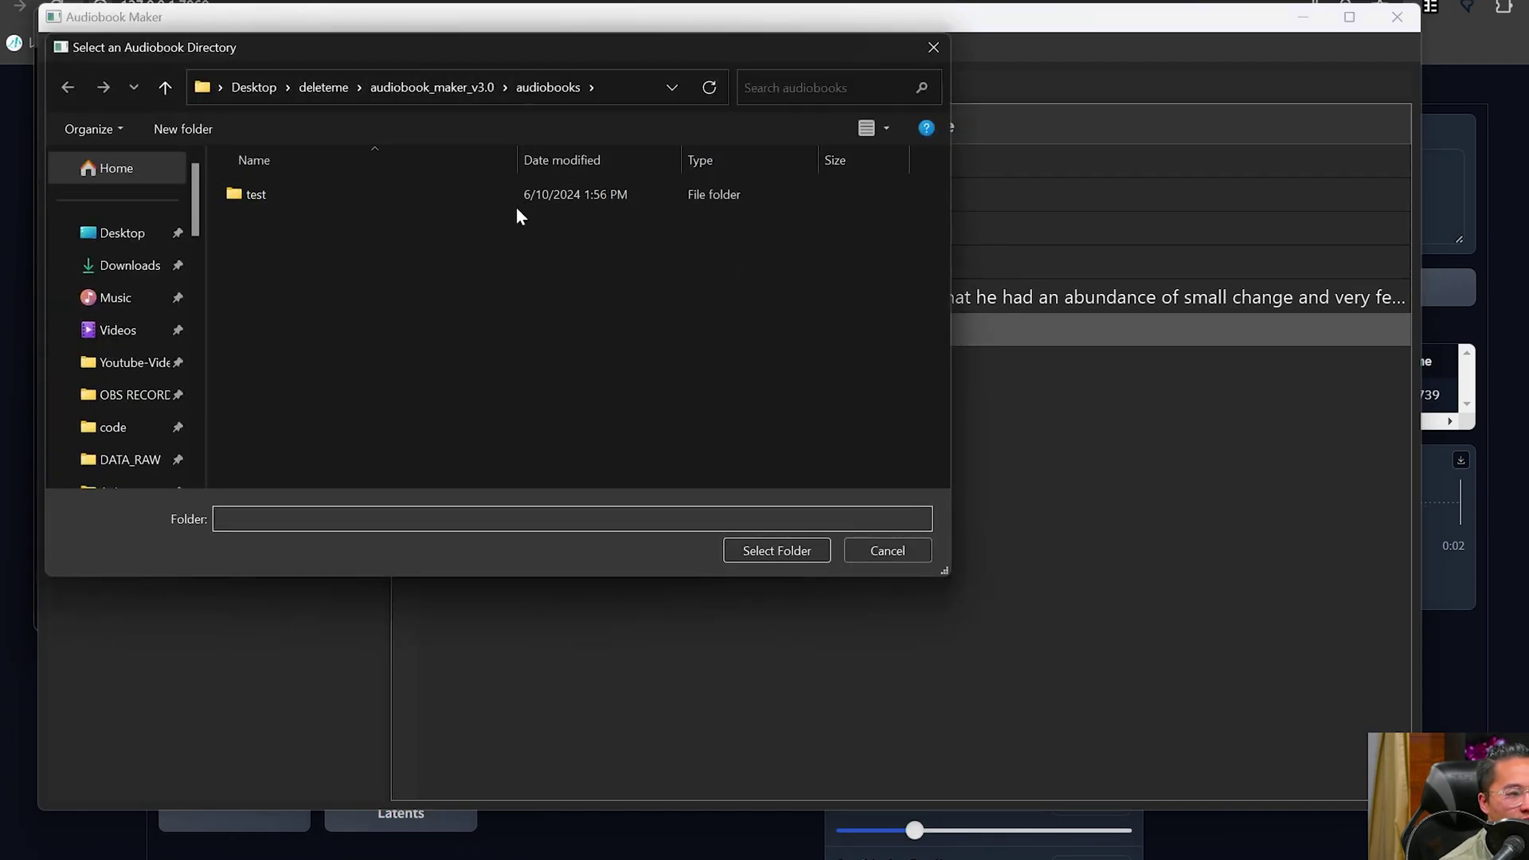
{"action": "left_click", "coordinate": [473, 189]}
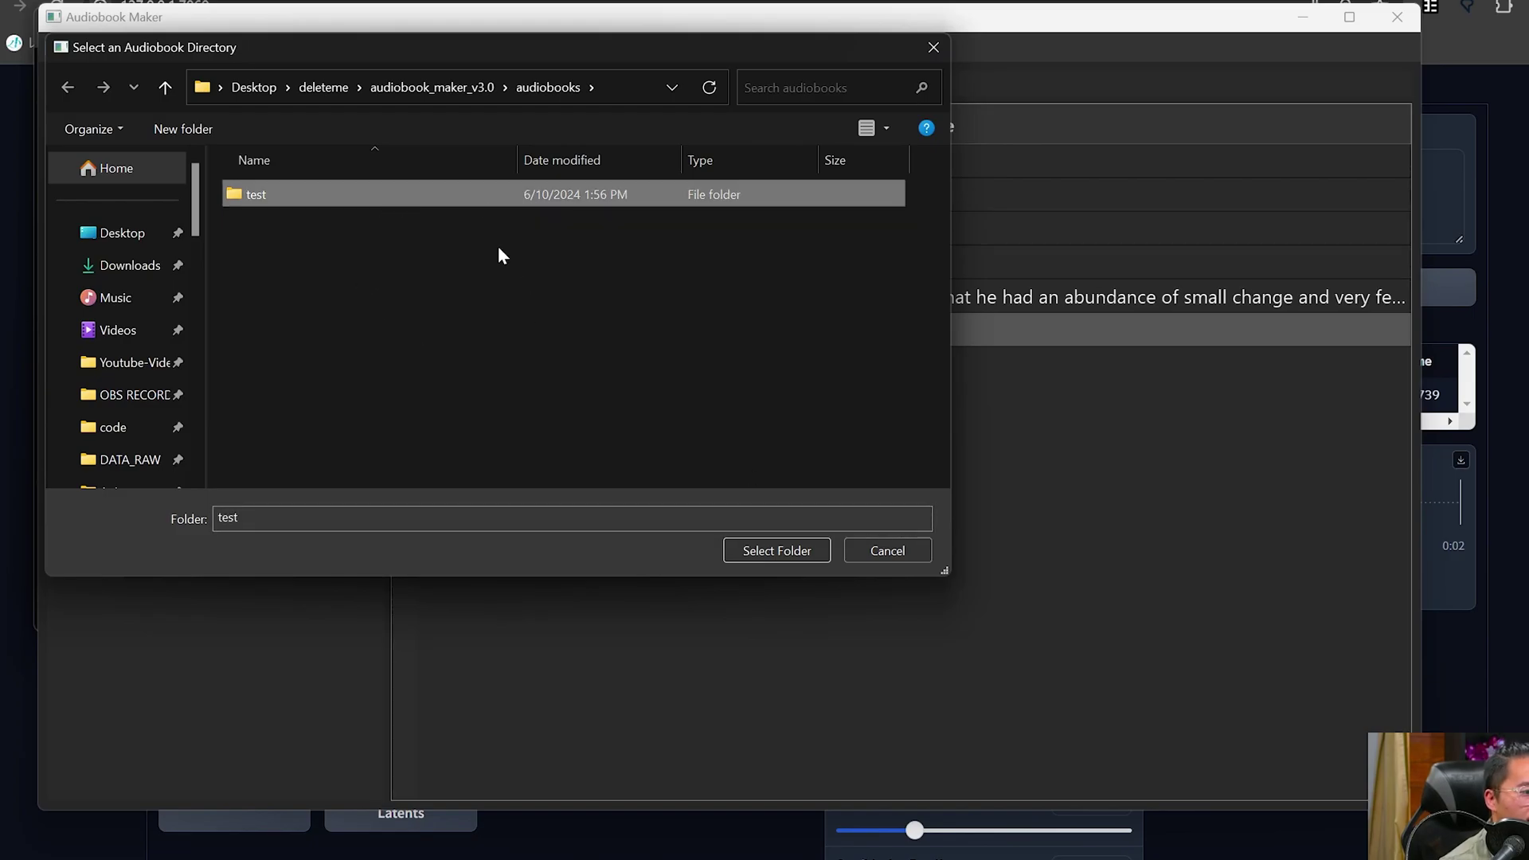
{"action": "left_click", "coordinate": [774, 550]}
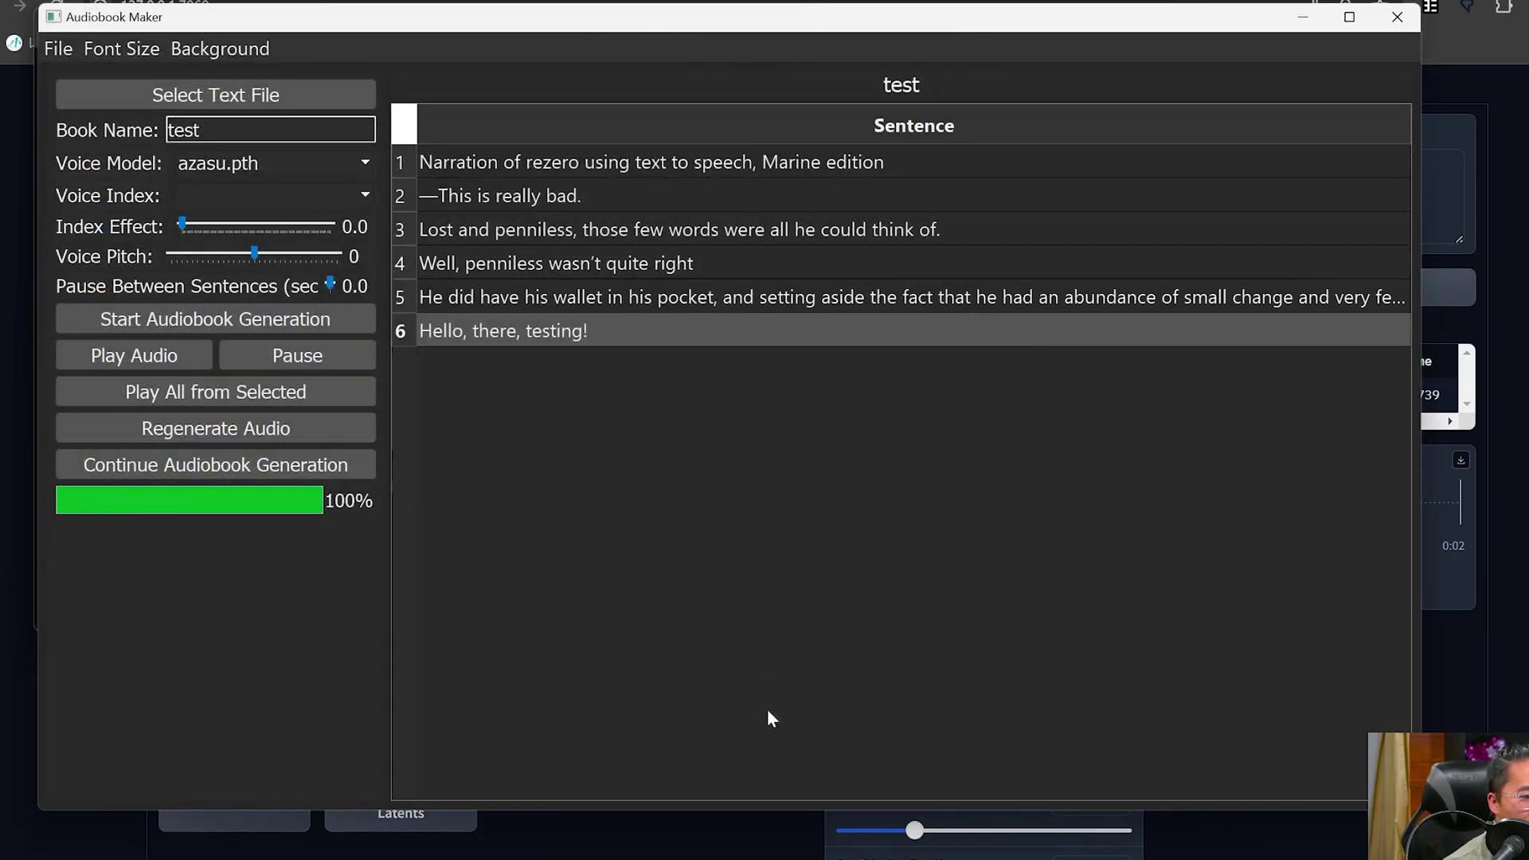
- Switch to File Explorer and look for the exported audio file in the test audiobook's exported_audiobooks folder
{"action": "left_click", "coordinate": [844, 809]}
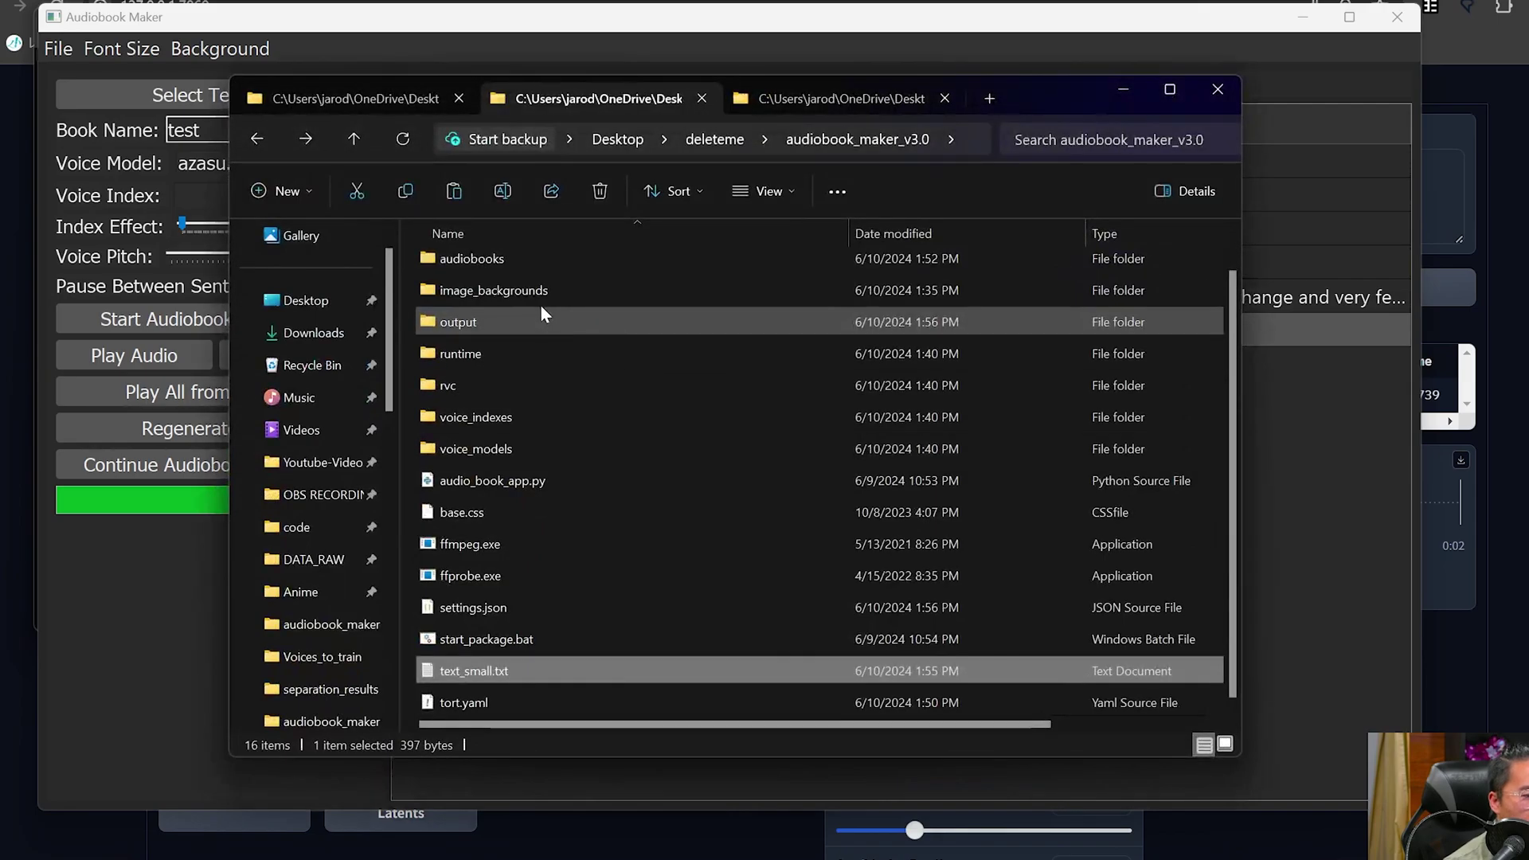
{"action": "double_click", "coordinate": [537, 260]}
{"action": "double_click", "coordinate": [538, 263]}
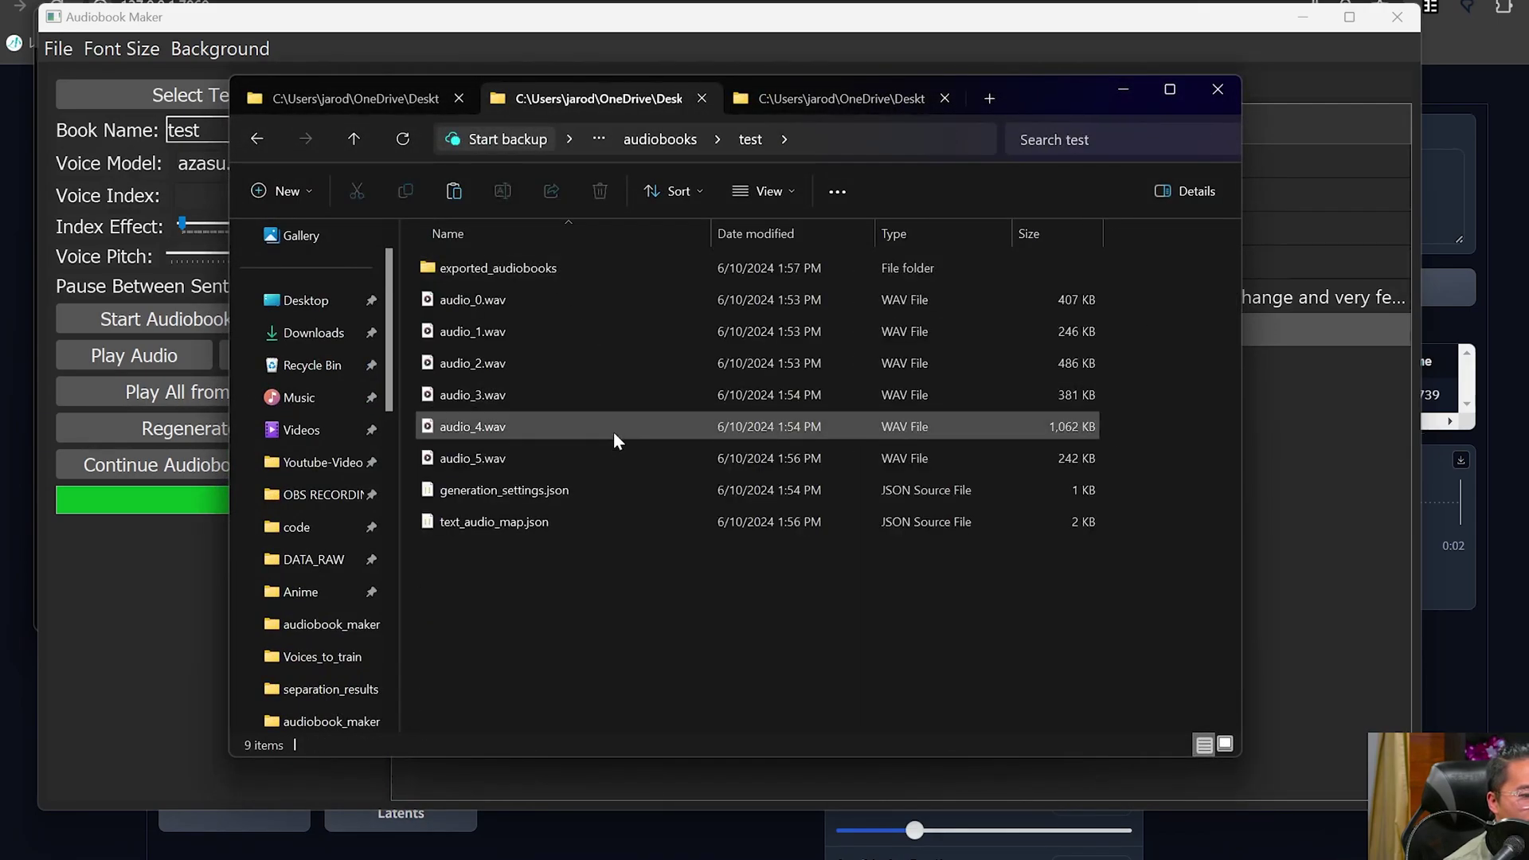
{"action": "double_click", "coordinate": [522, 266]}
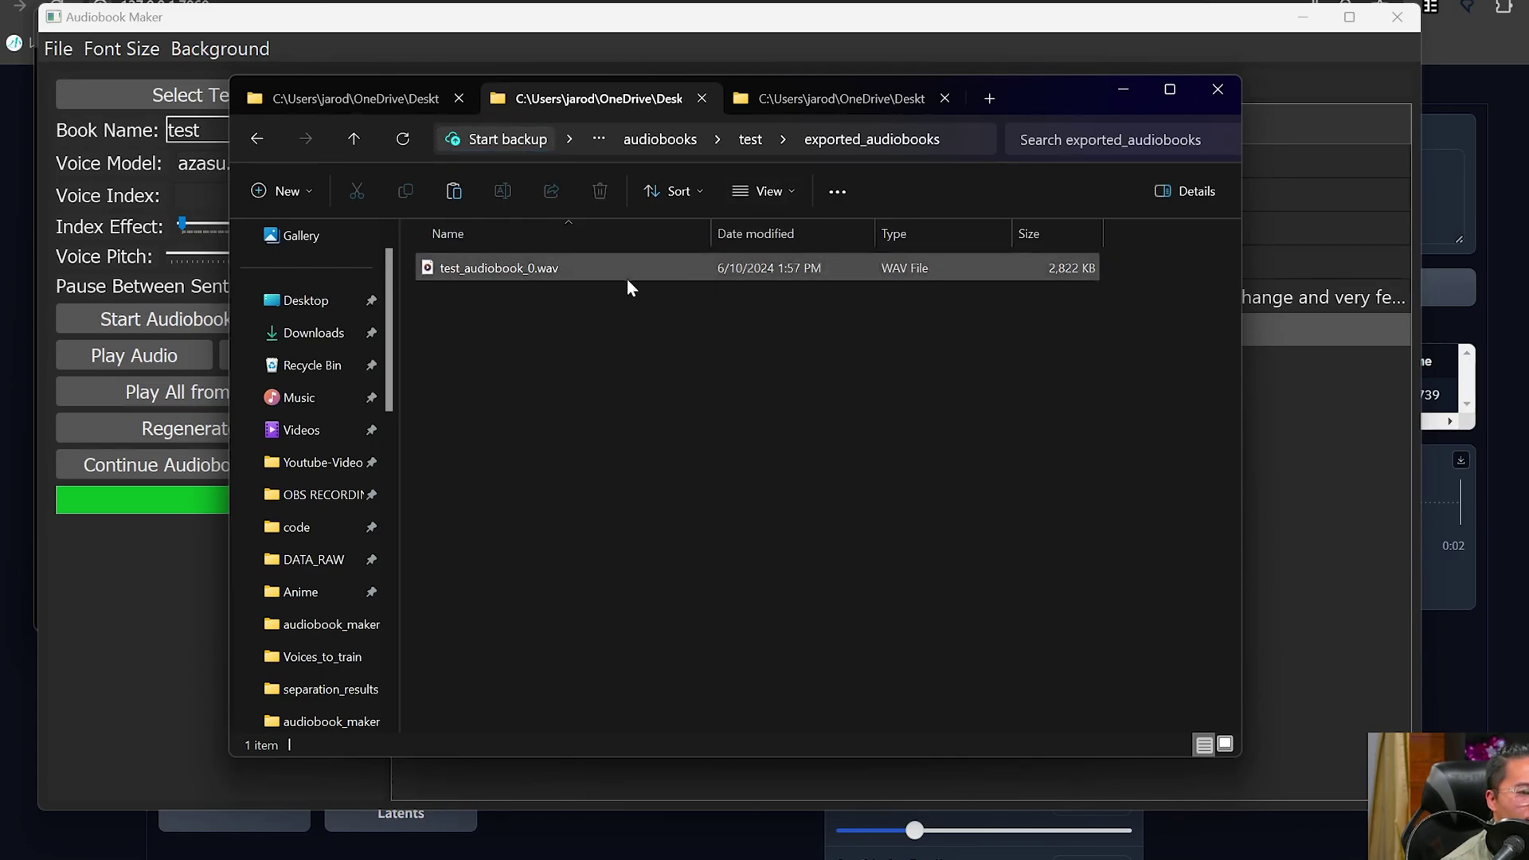
{"action": "mouse_move", "coordinate": [603, 270]}
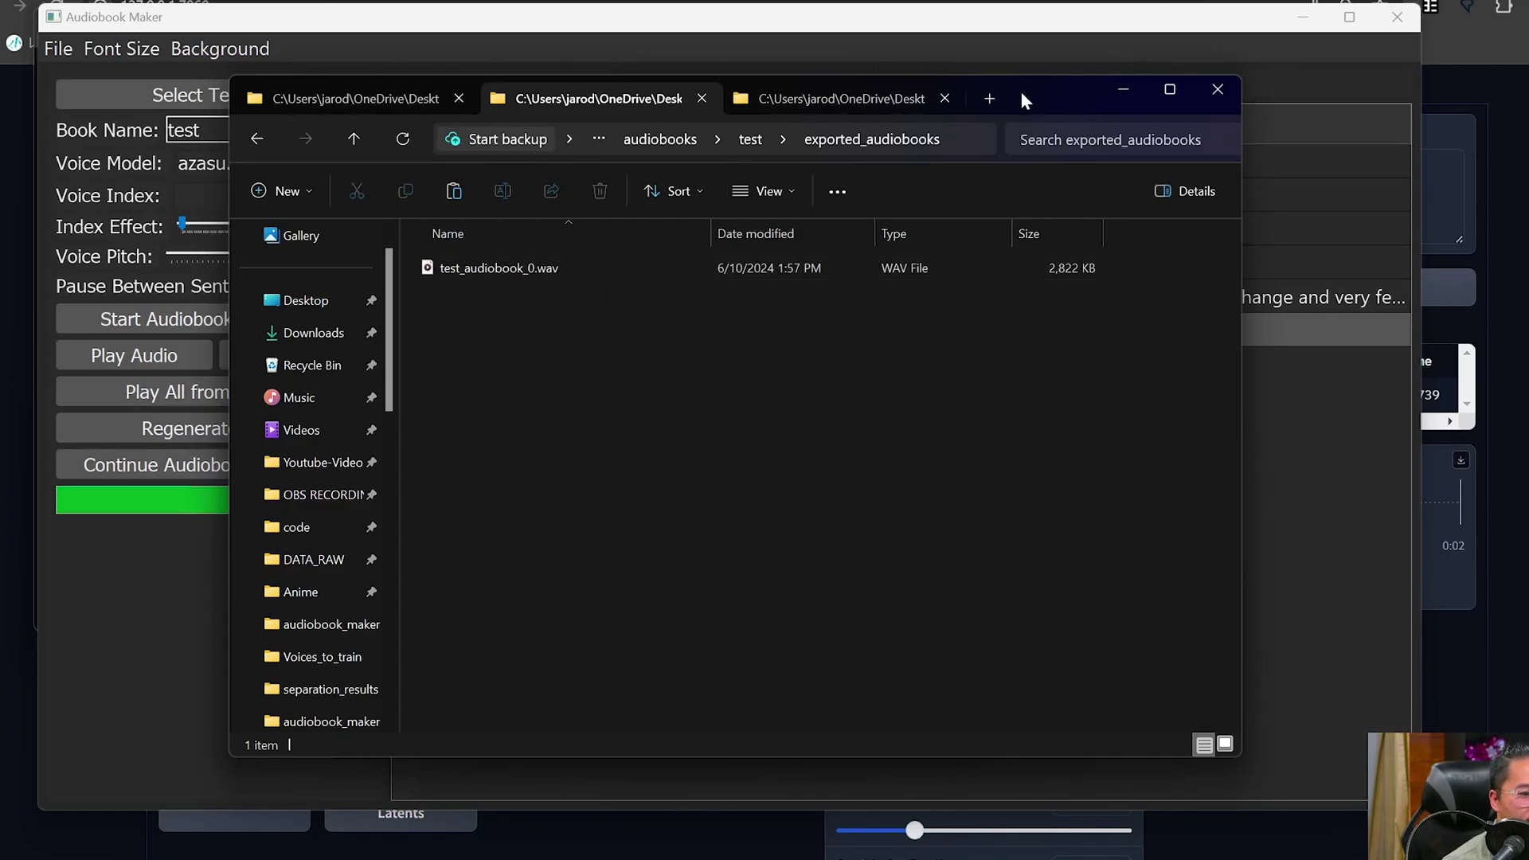
{"action": "left_click_drag", "start_coordinate": [1020, 90], "coordinate": [1172, 119]}
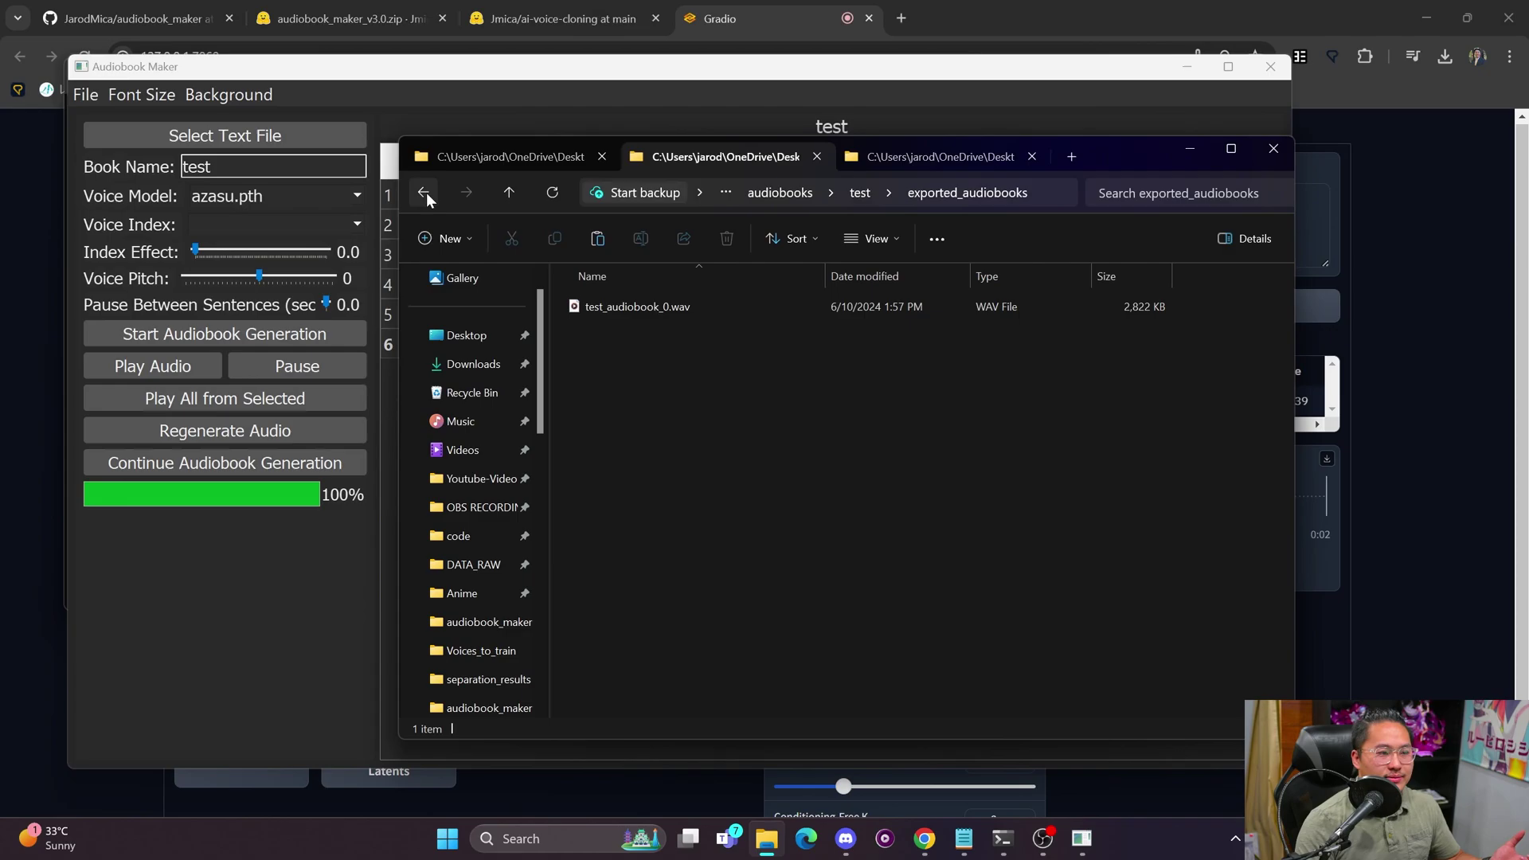
- Review the files in the test audiobook folder and reopen its exported_audiobooks folder
{"action": "left_click", "coordinate": [439, 158]}
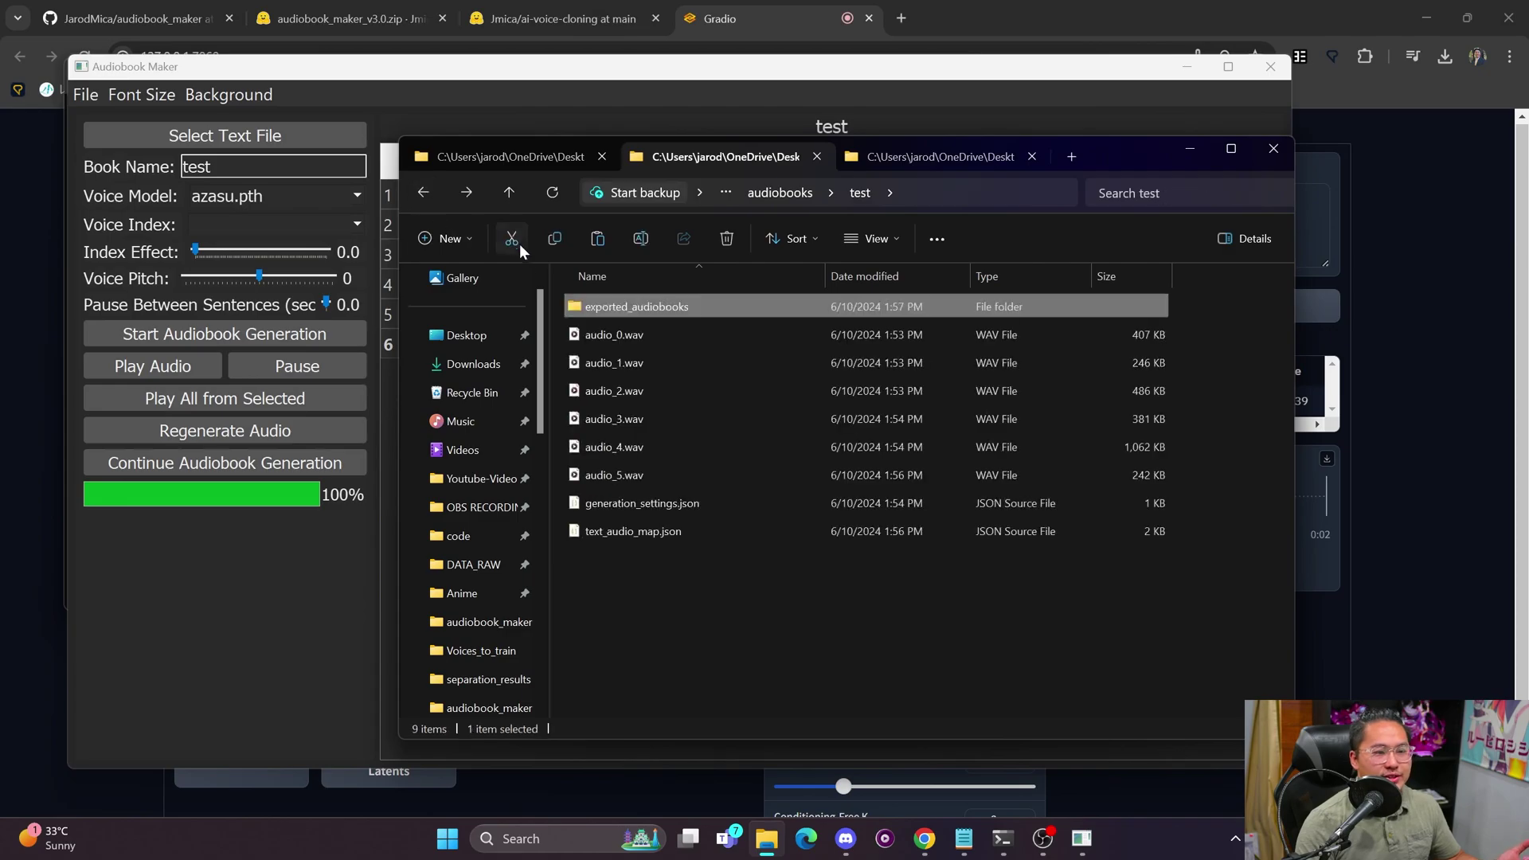
{"action": "double_click", "coordinate": [677, 309]}
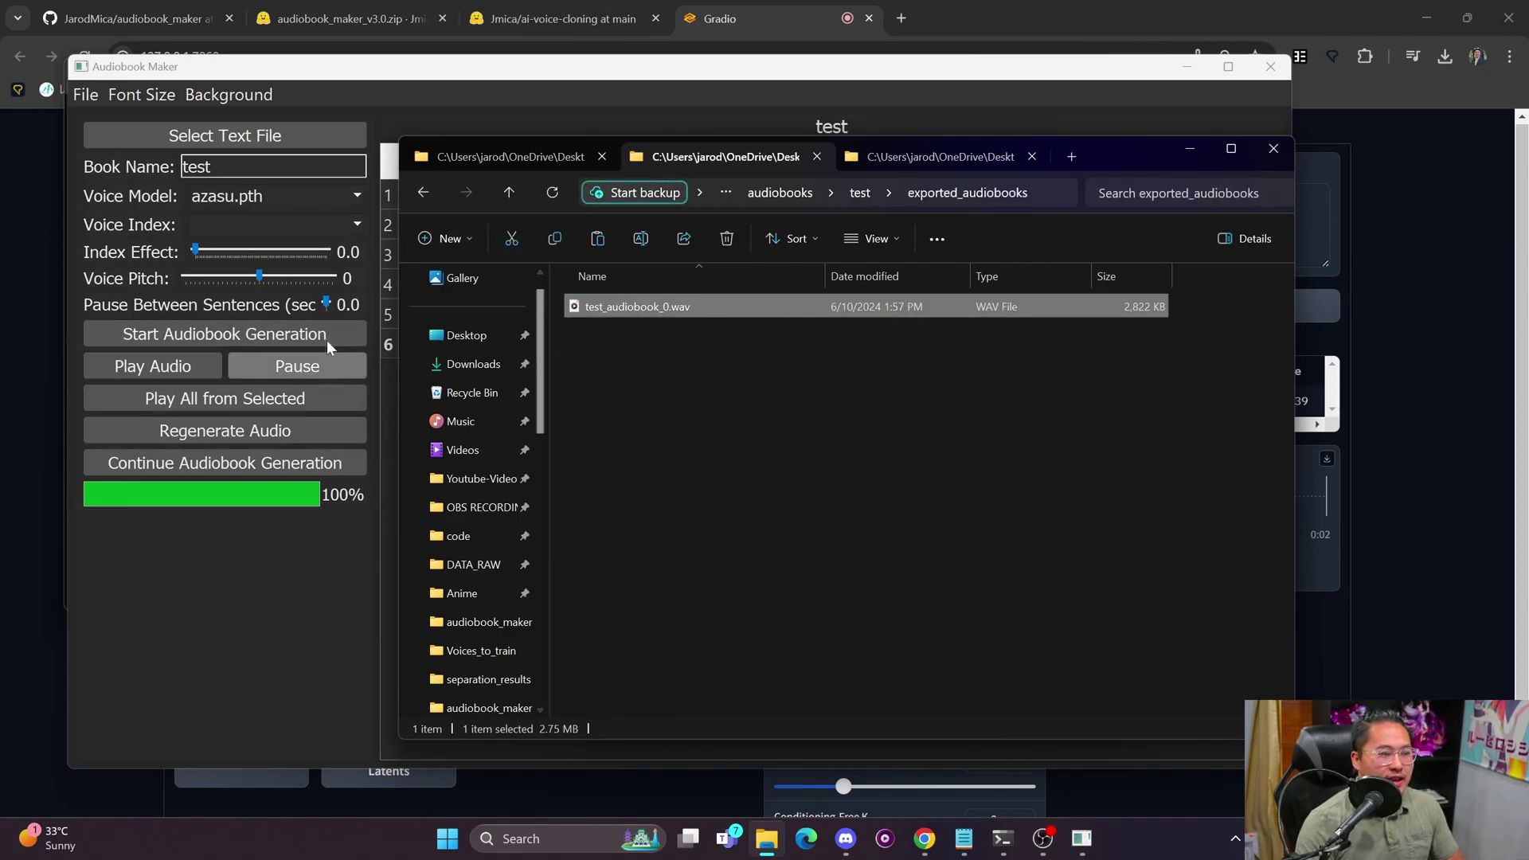
- Switch back to Audiobook Maker, widen its window and reduce the interface font size
{"action": "left_click", "coordinate": [320, 300]}
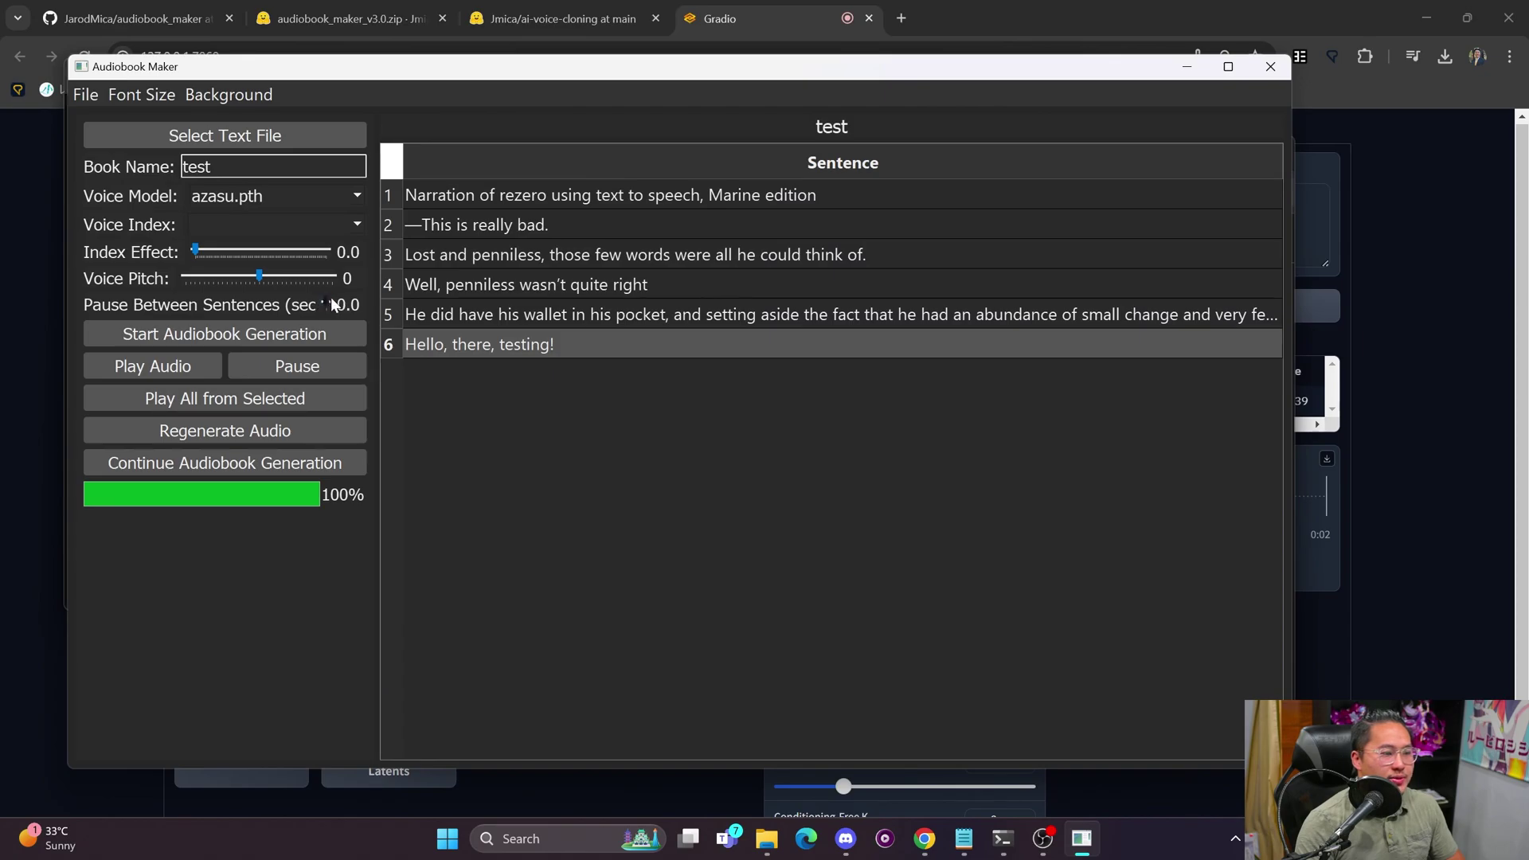
{"action": "left_click_drag", "start_coordinate": [1291, 318], "coordinate": [1420, 311]}
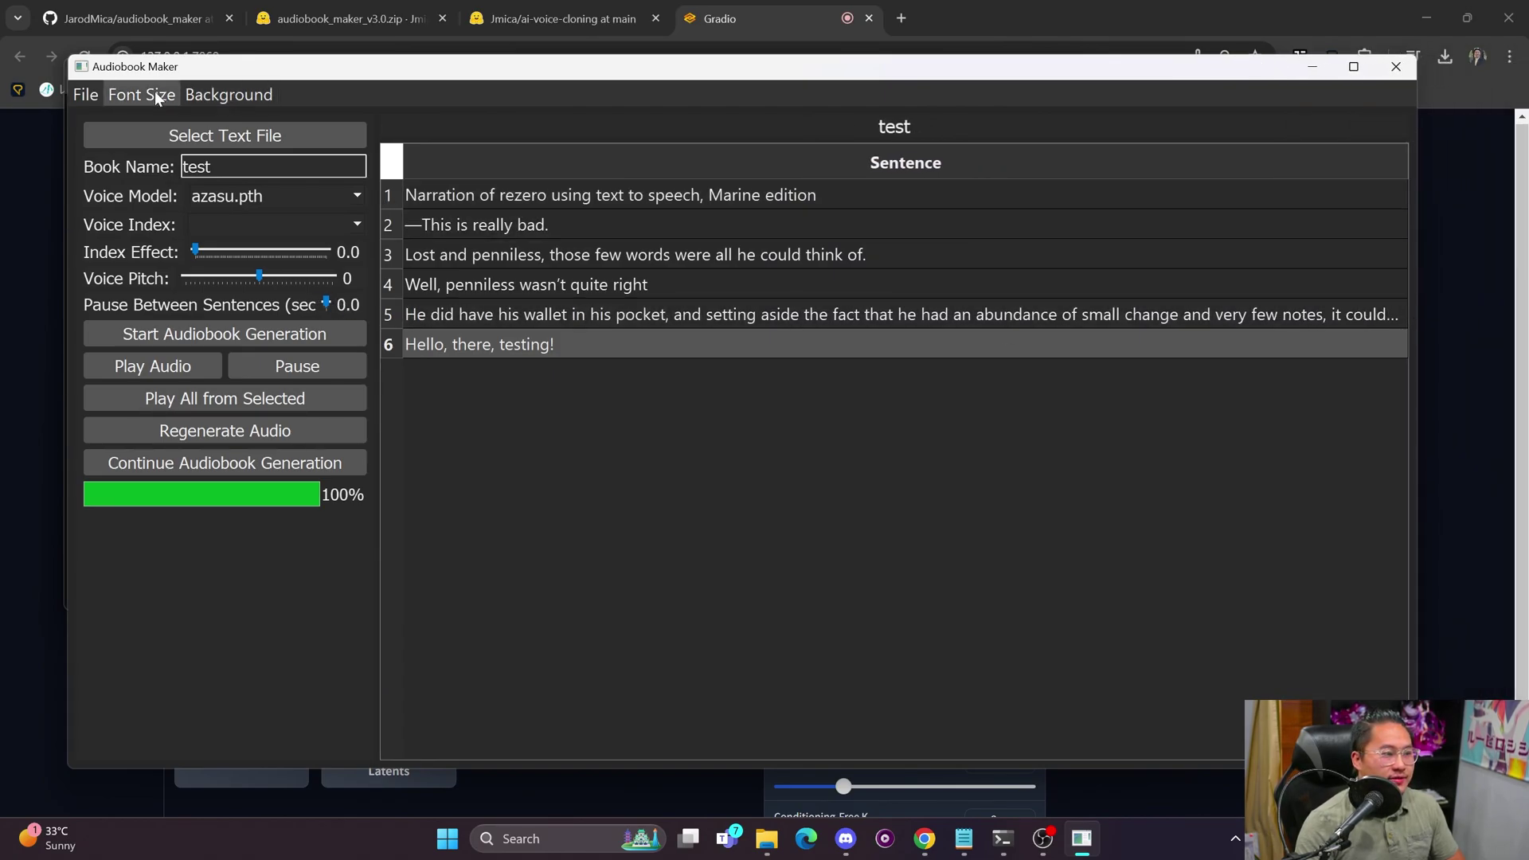
{"action": "left_click_drag", "start_coordinate": [128, 111], "coordinate": [119, 117]}
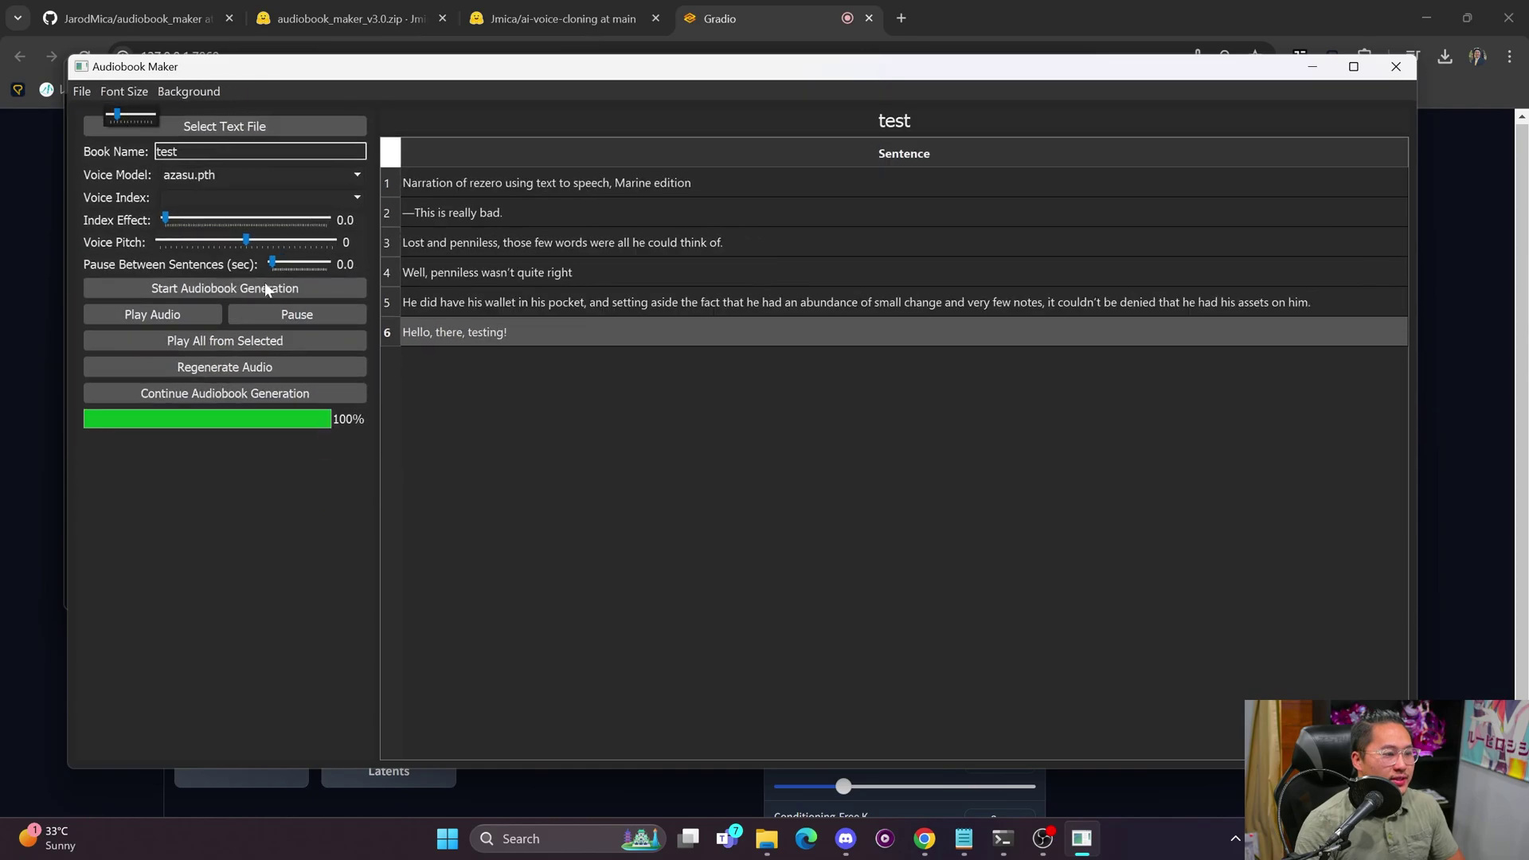
- Try a pause between sentences of 1.1 seconds and reset it to 0.0
{"action": "mouse_move", "coordinate": [272, 264]}
{"action": "left_mouse_down"}
{"action": "mouse_move", "coordinate": [320, 264]}
{"action": "mouse_move", "coordinate": [278, 264]}
{"action": "left_mouse_up"}
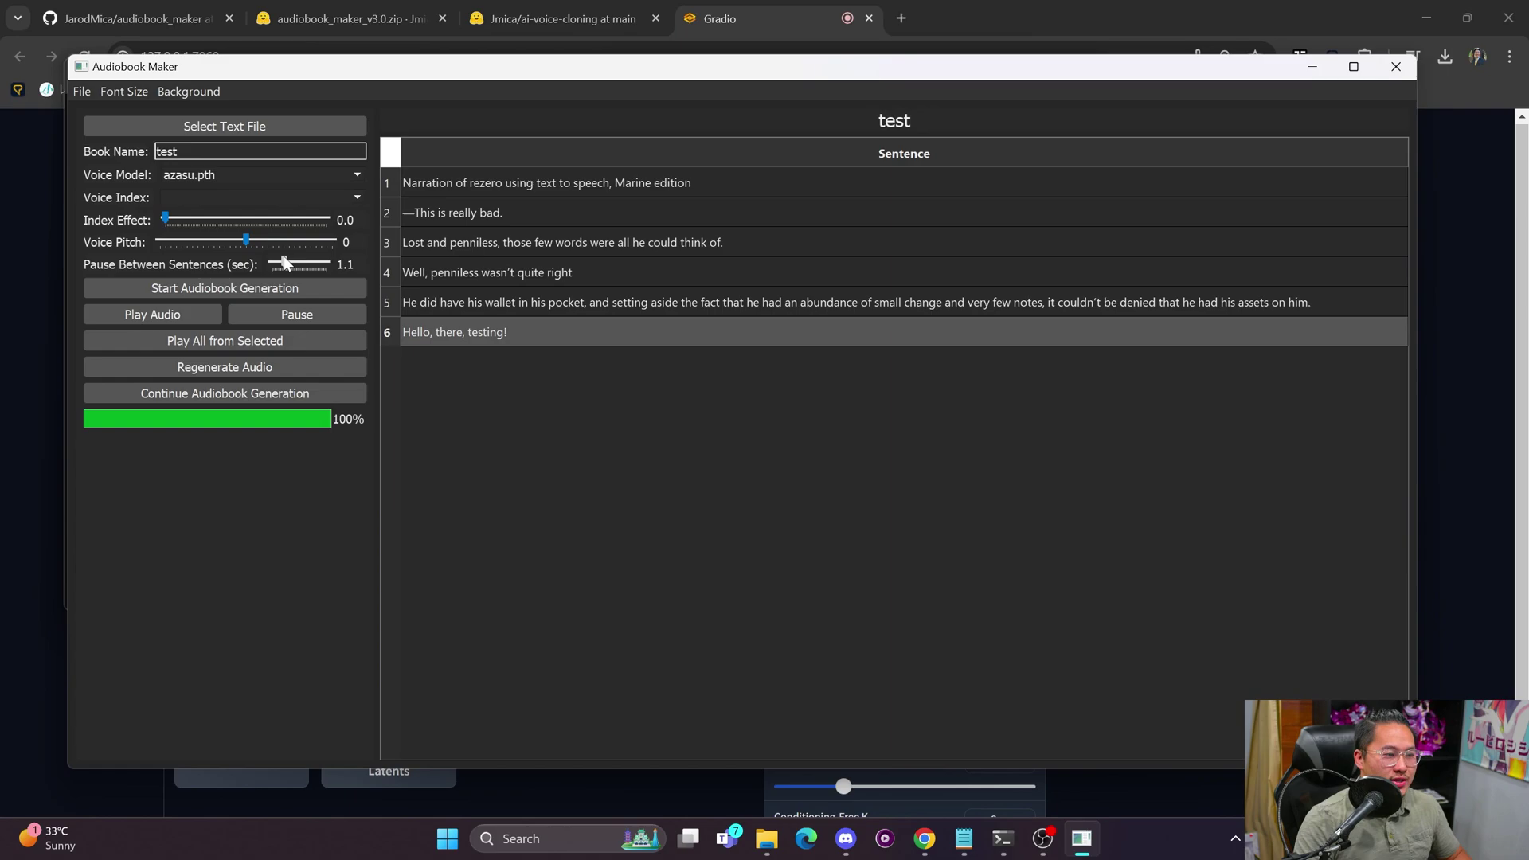
{"action": "left_click_drag", "start_coordinate": [283, 264], "coordinate": [266, 264]}
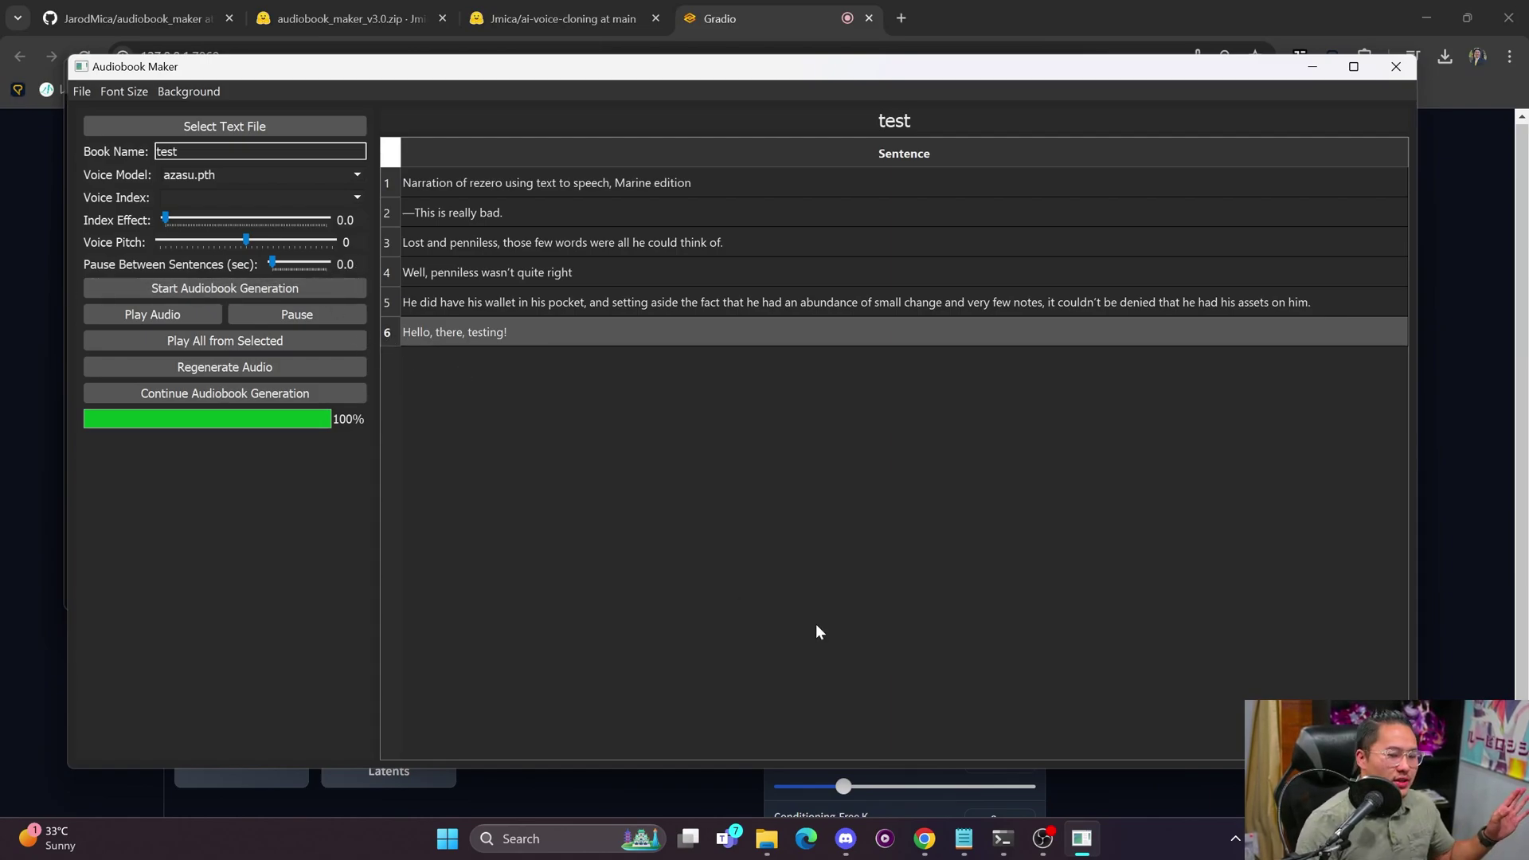
- Switch to File Explorer, go back to the audiobooks folder to check the saved test audiobook, and minimize the window
{"action": "mouse_move", "coordinate": [772, 849]}
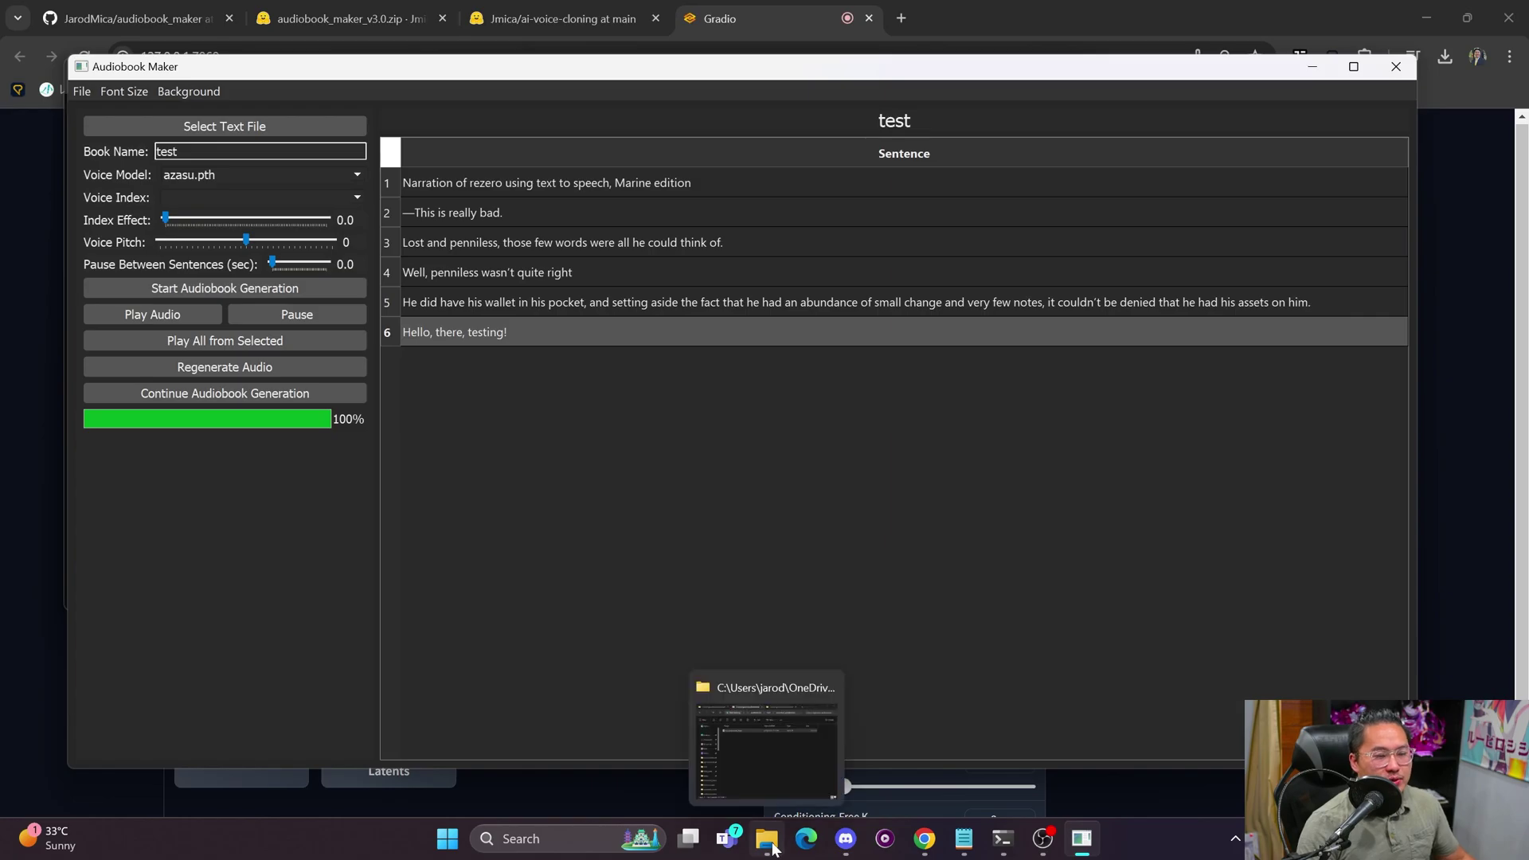
{"action": "left_click", "coordinate": [768, 745]}
{"action": "left_click", "coordinate": [424, 193]}
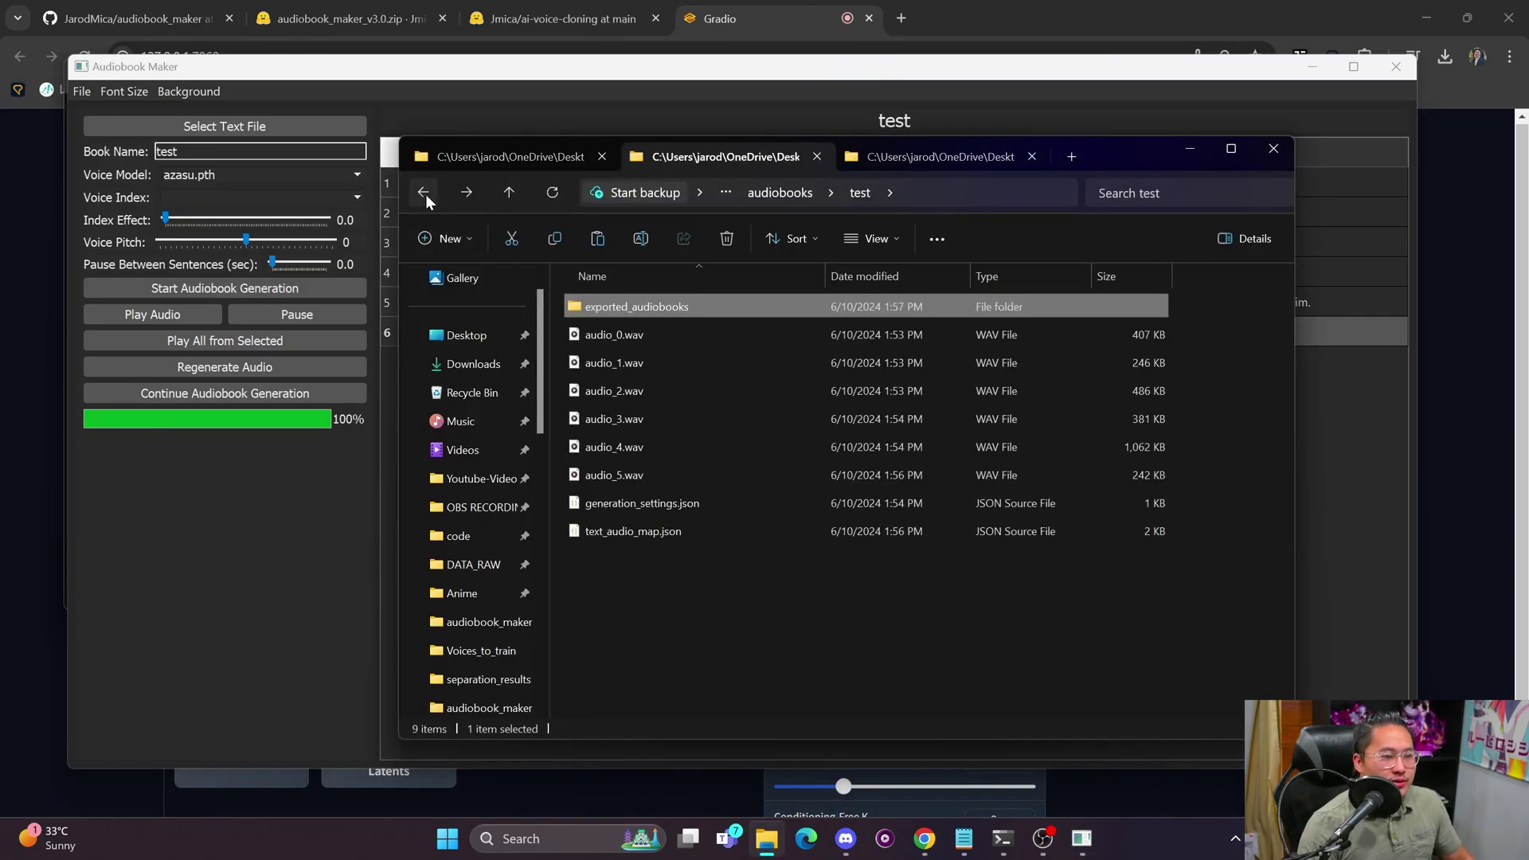
{"action": "left_click", "coordinate": [423, 192]}
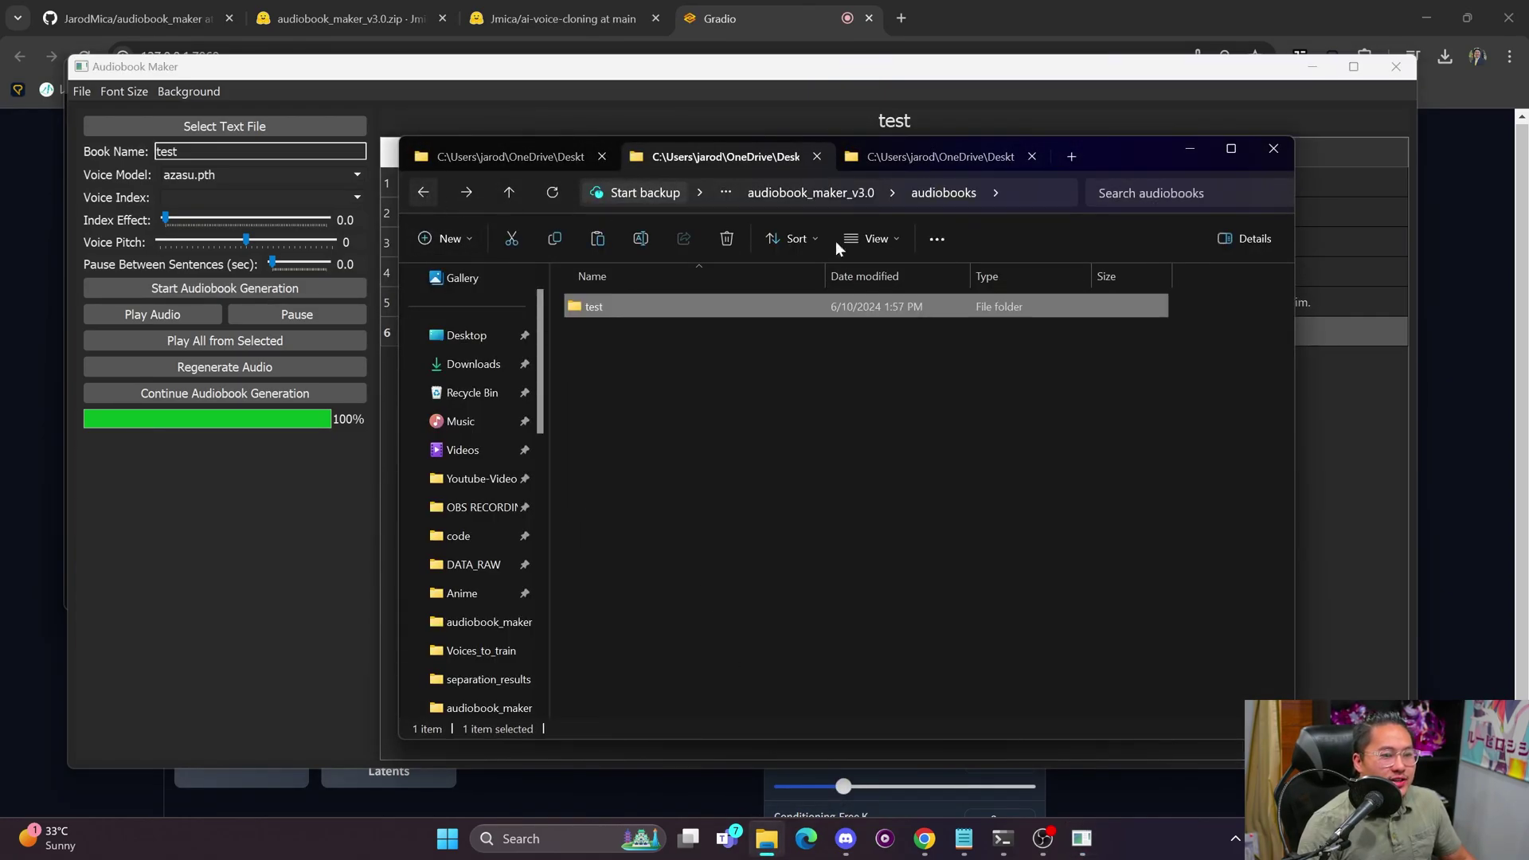
{"action": "left_click", "coordinate": [1175, 148]}
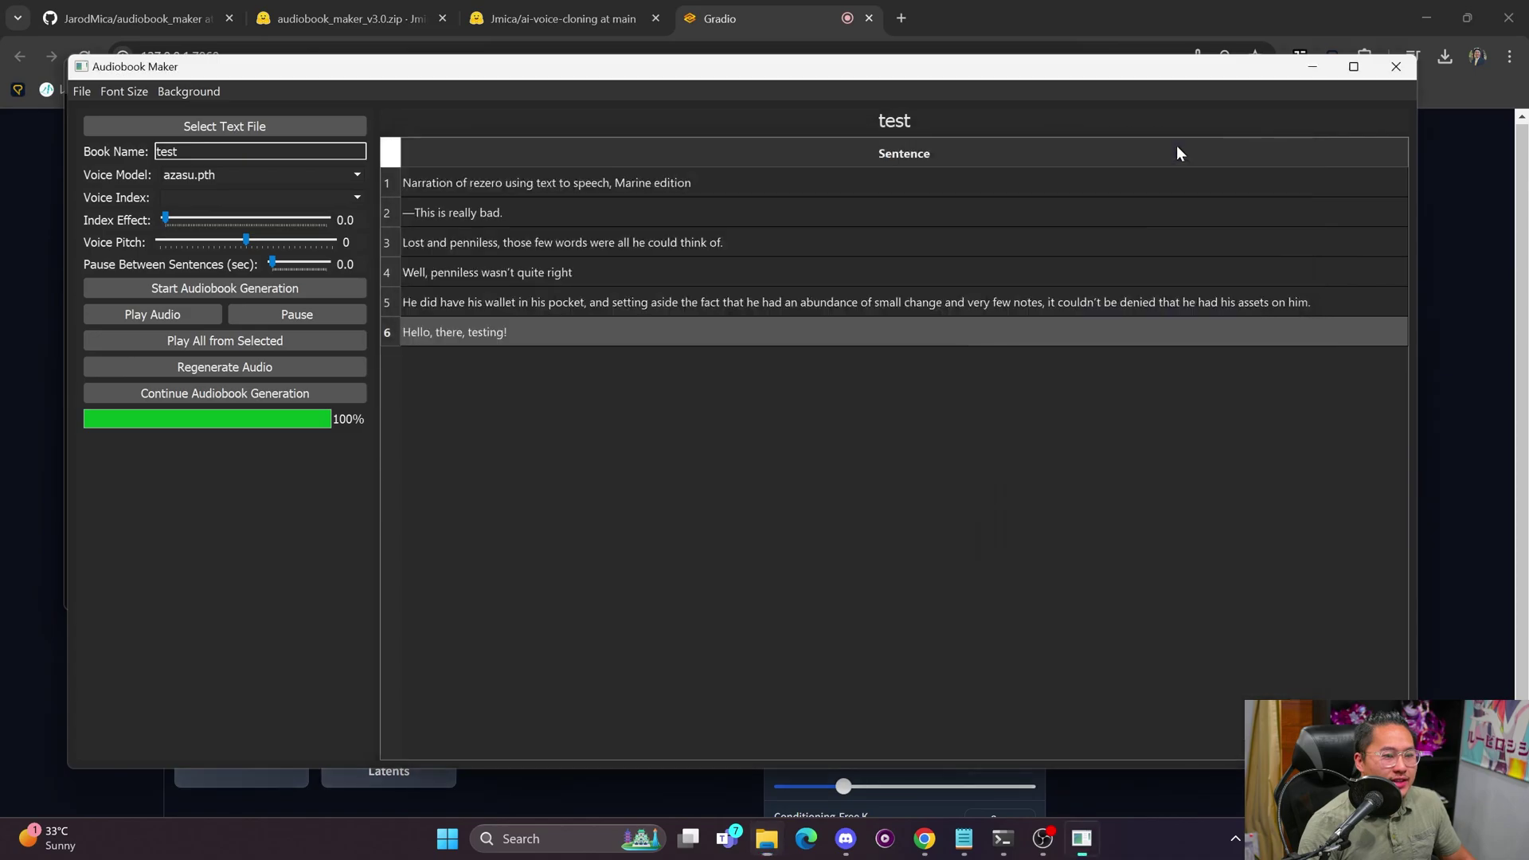
- Load the existing test audiobook from the audiobooks folder
{"action": "left_click", "coordinate": [82, 91]}
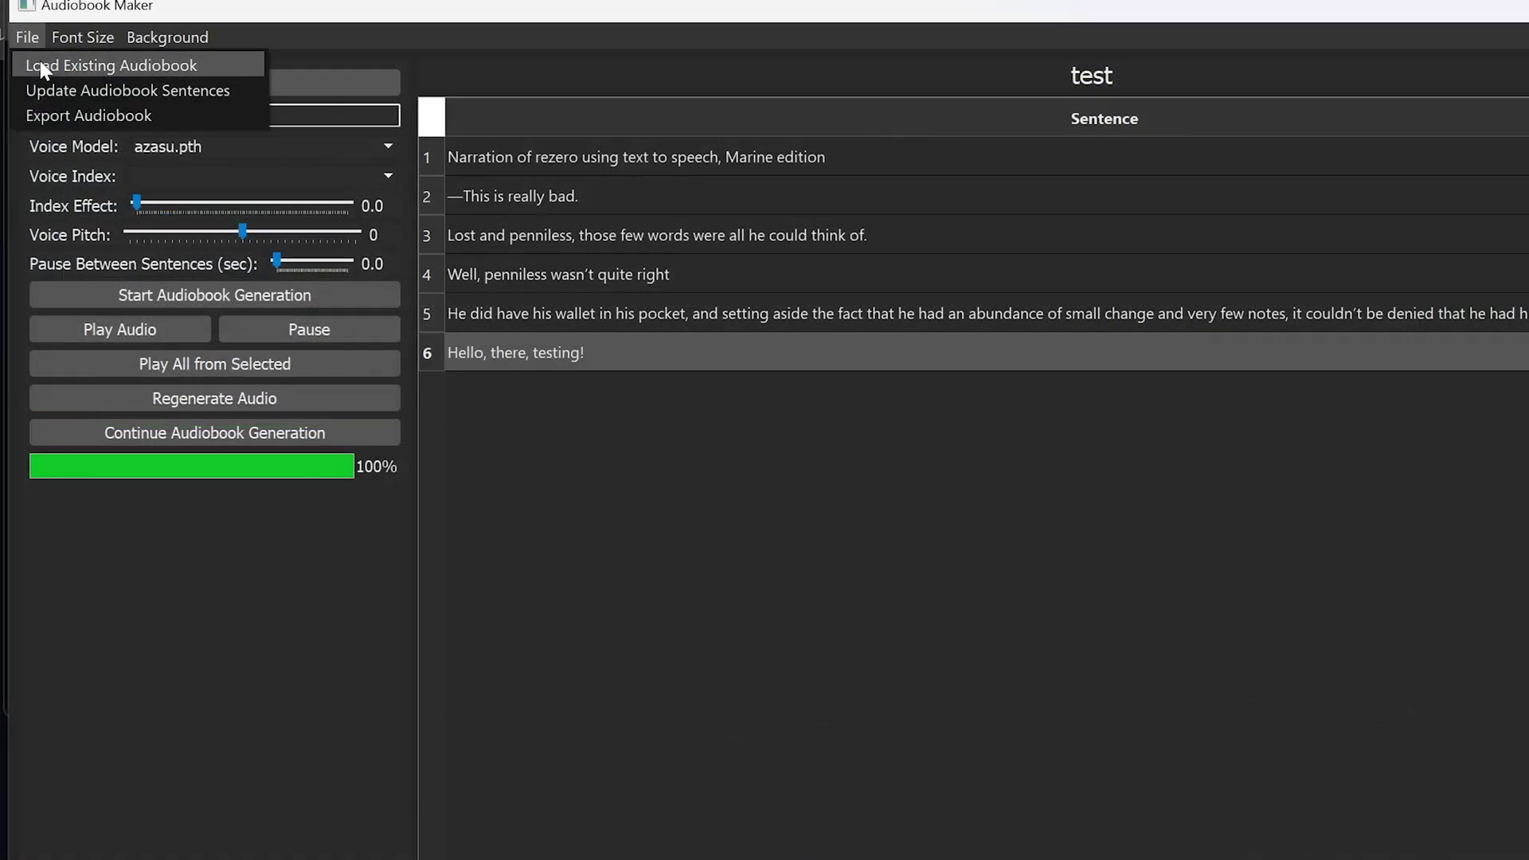
{"action": "left_click", "coordinate": [41, 66]}
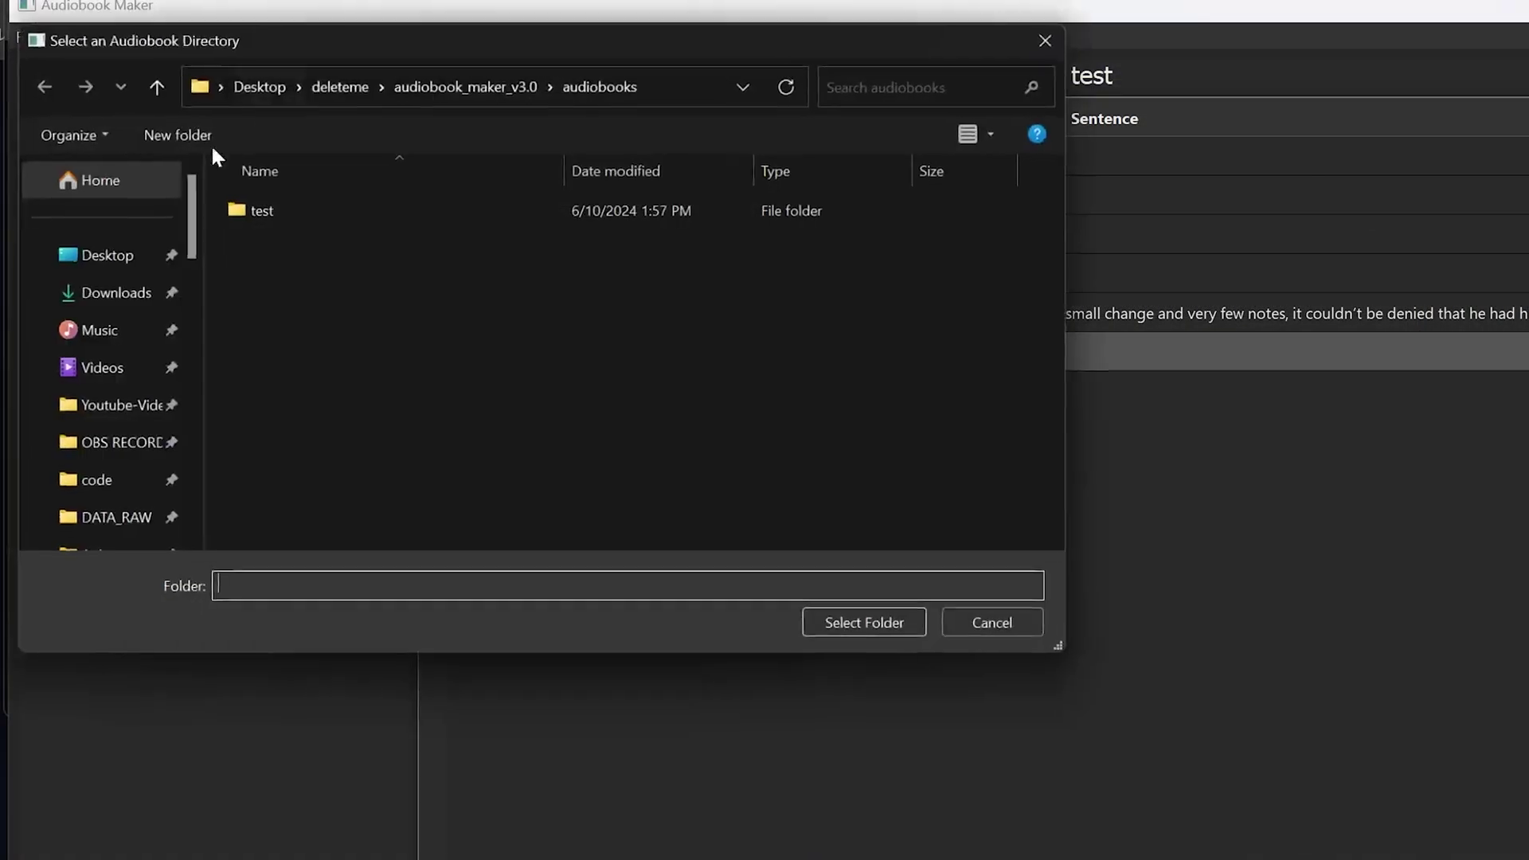
{"action": "left_click", "coordinate": [430, 212]}
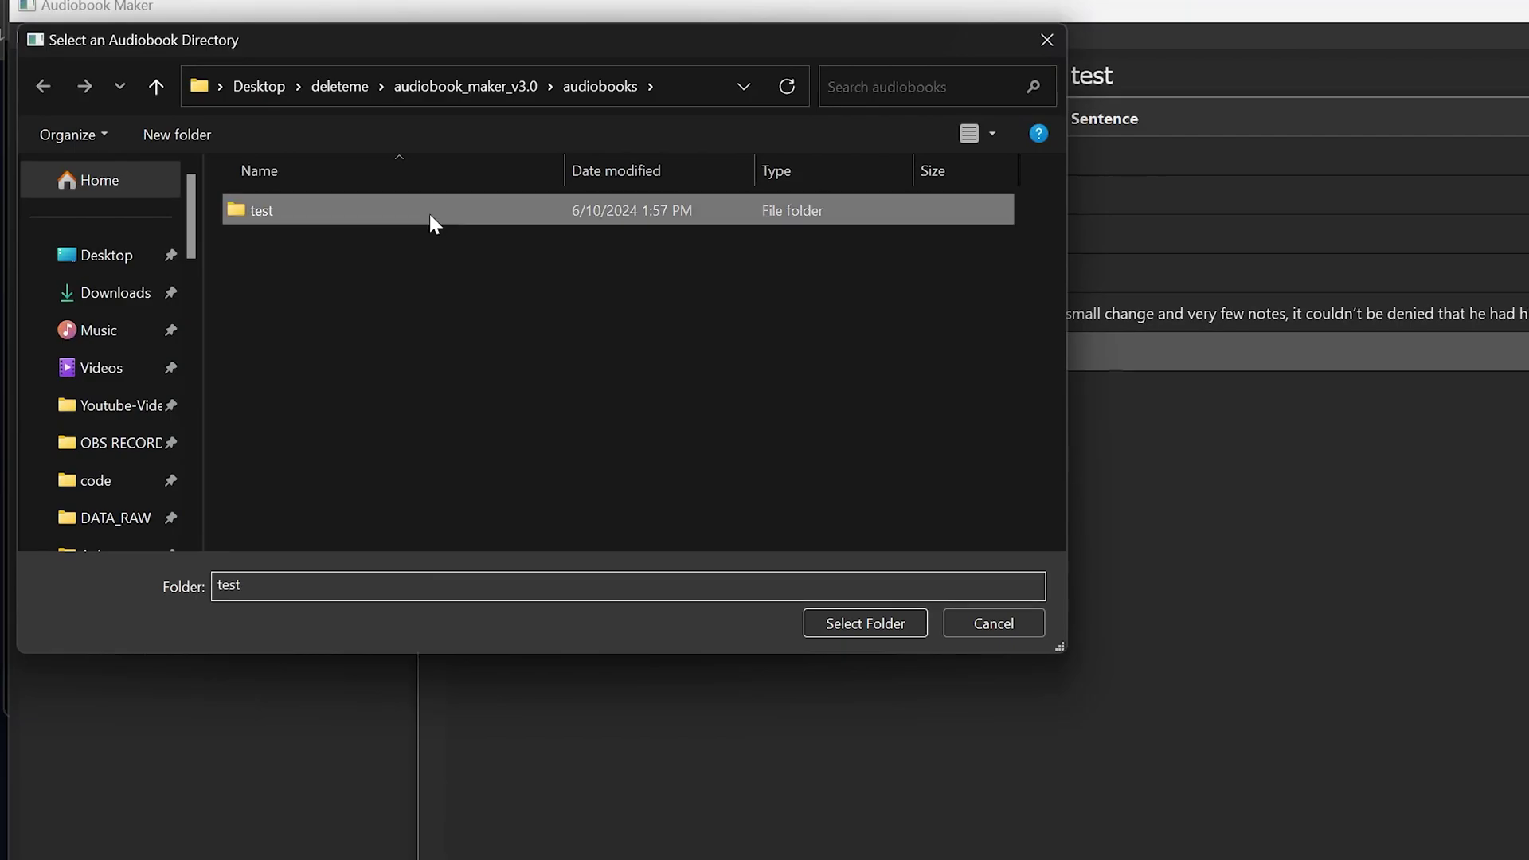
{"action": "left_click", "coordinate": [852, 623]}
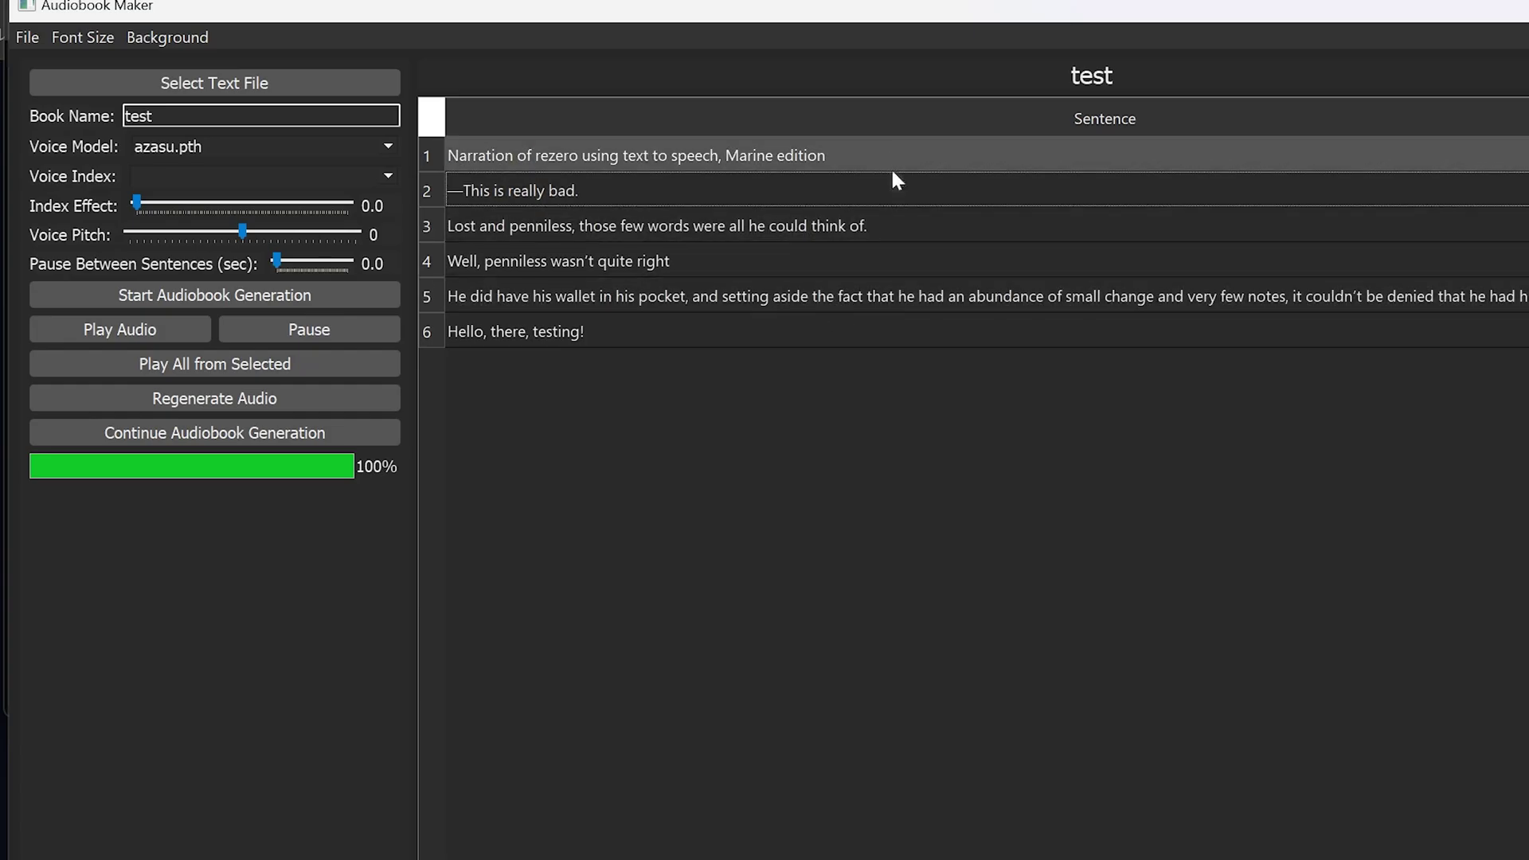
{"action": "left_click", "coordinate": [167, 37]}
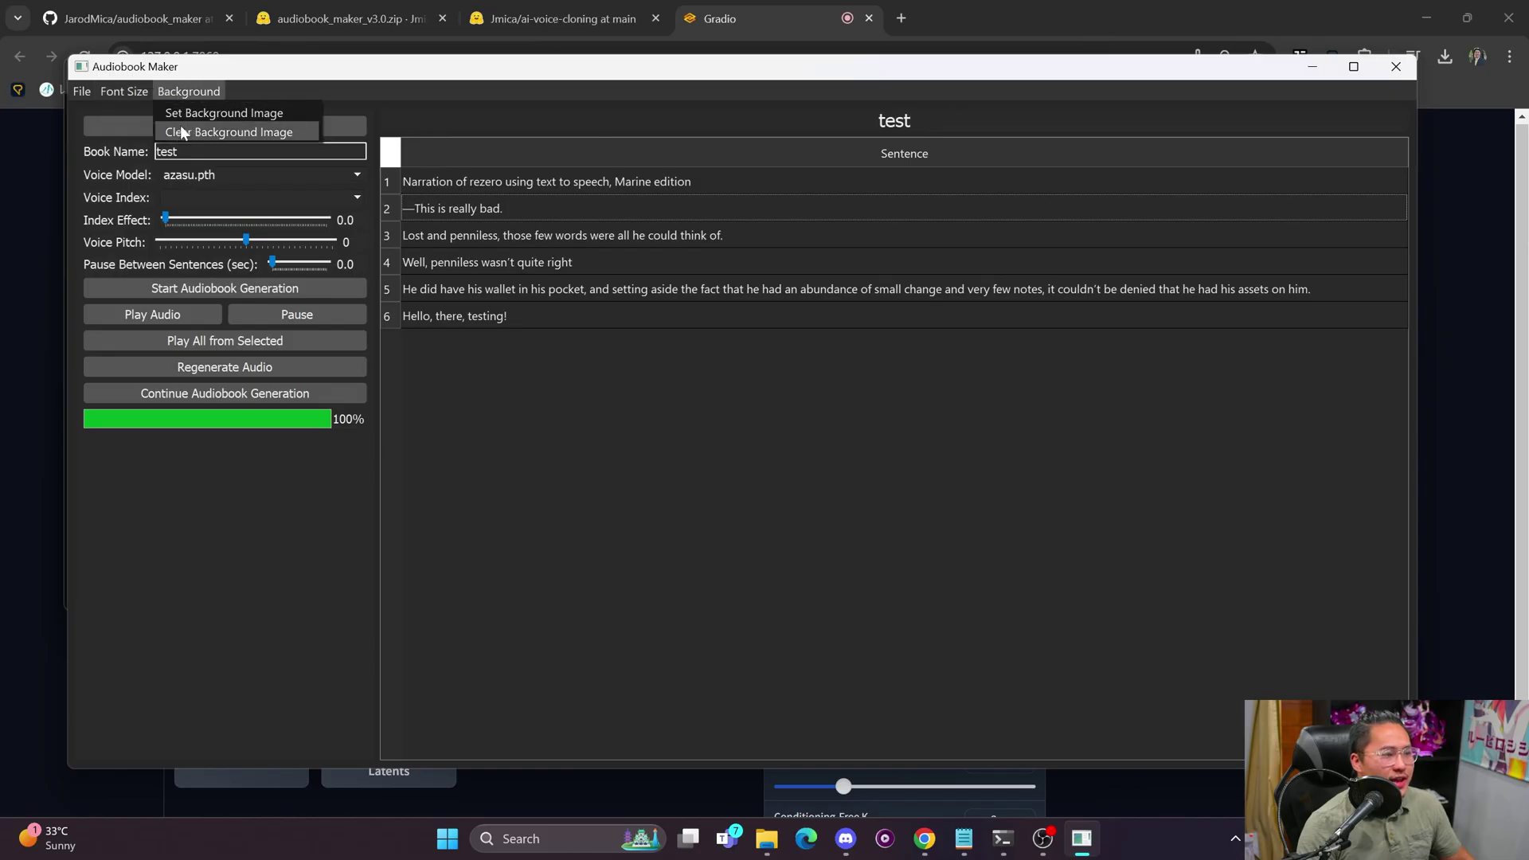
{"action": "left_click", "coordinate": [180, 169]}
{"action": "left_click", "coordinate": [238, 175]}
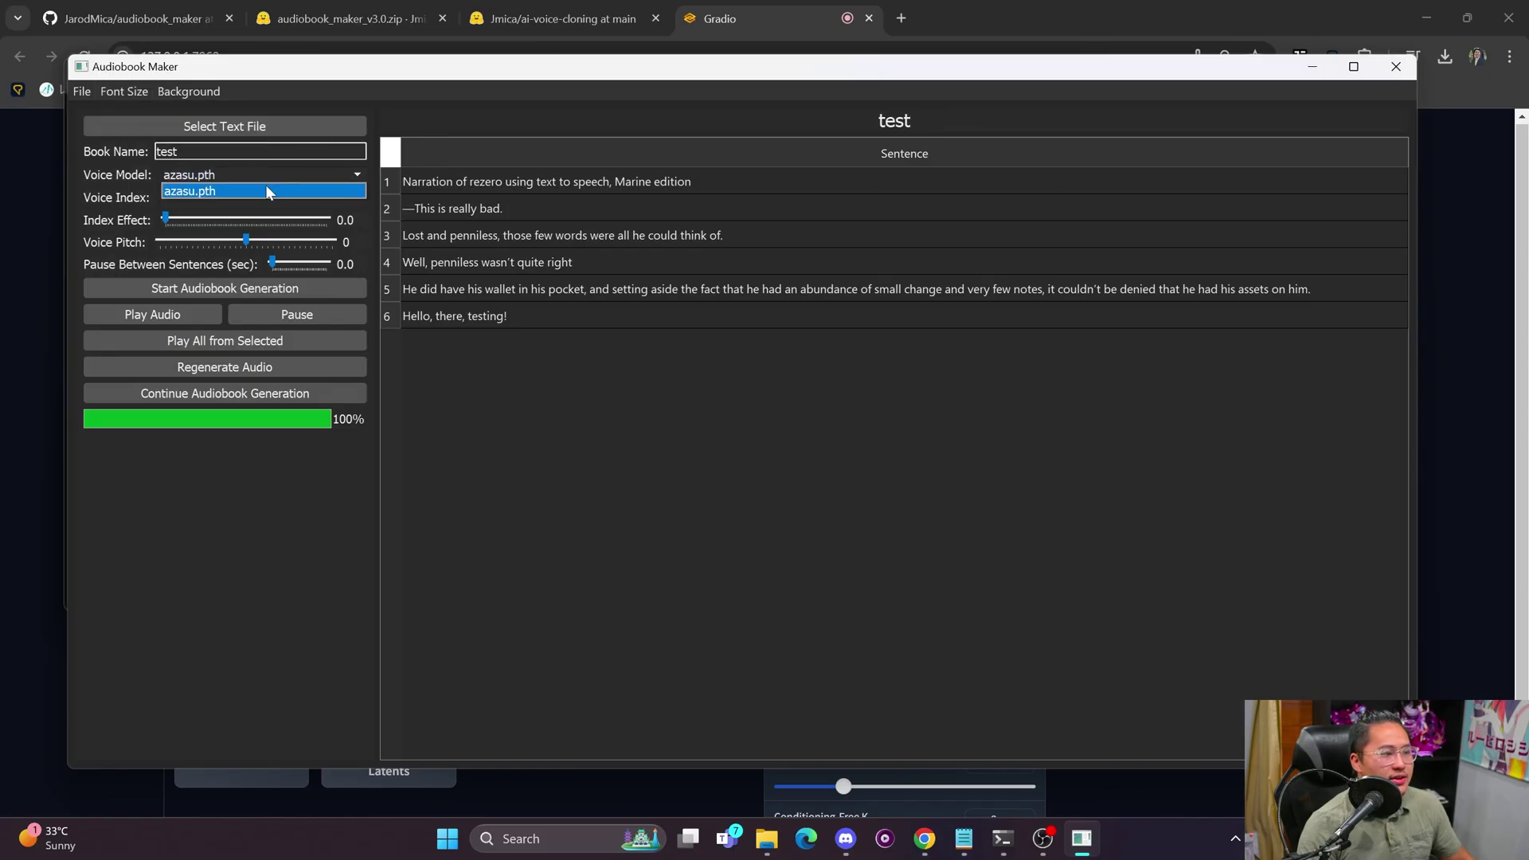
{"action": "left_click", "coordinate": [262, 489]}
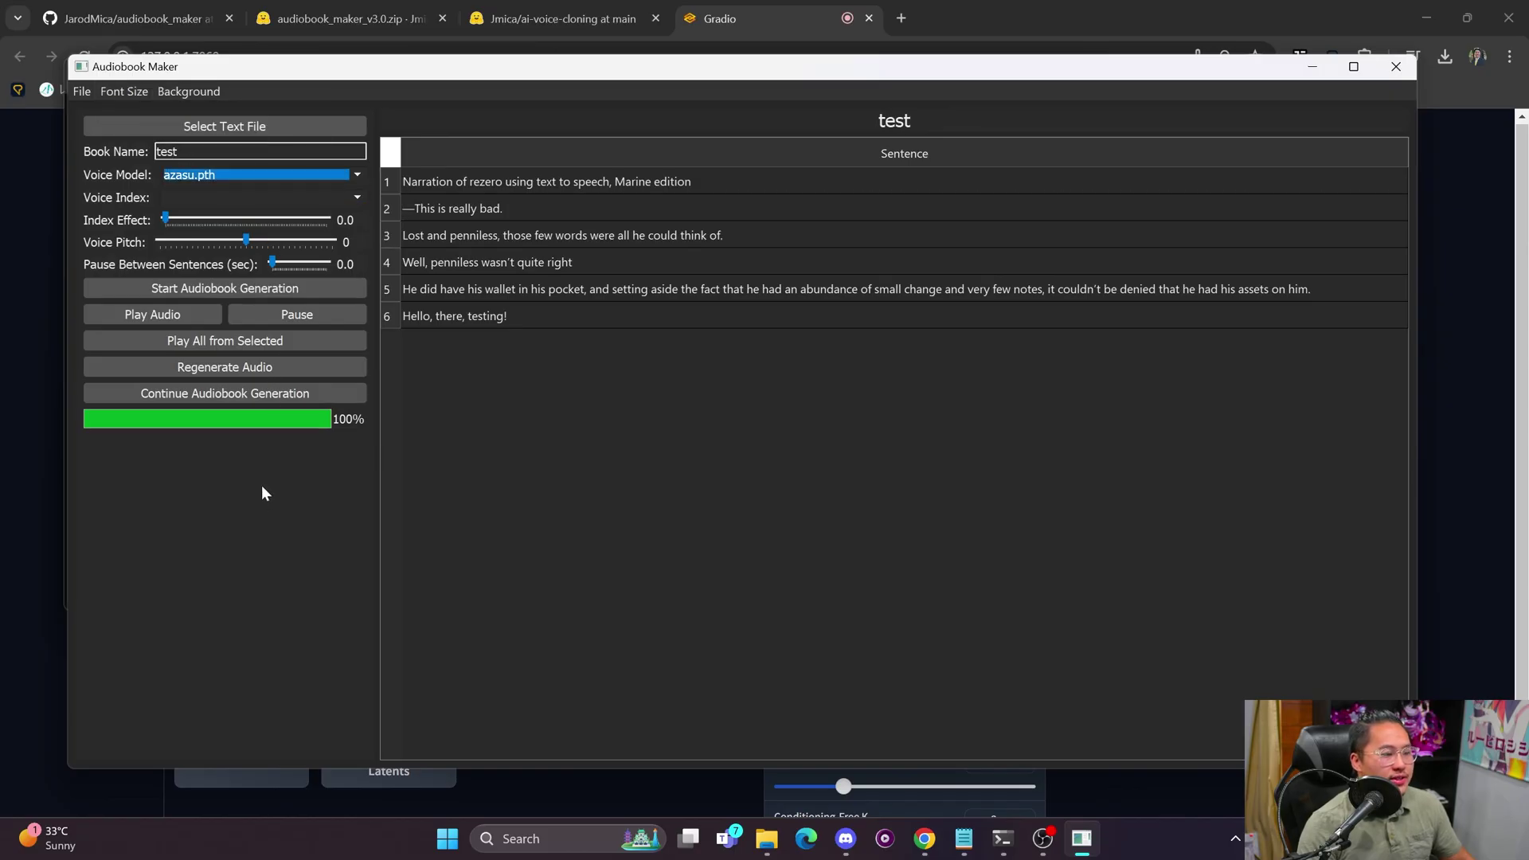
{"action": "left_click", "coordinate": [294, 172]}
{"action": "left_click", "coordinate": [293, 172]}
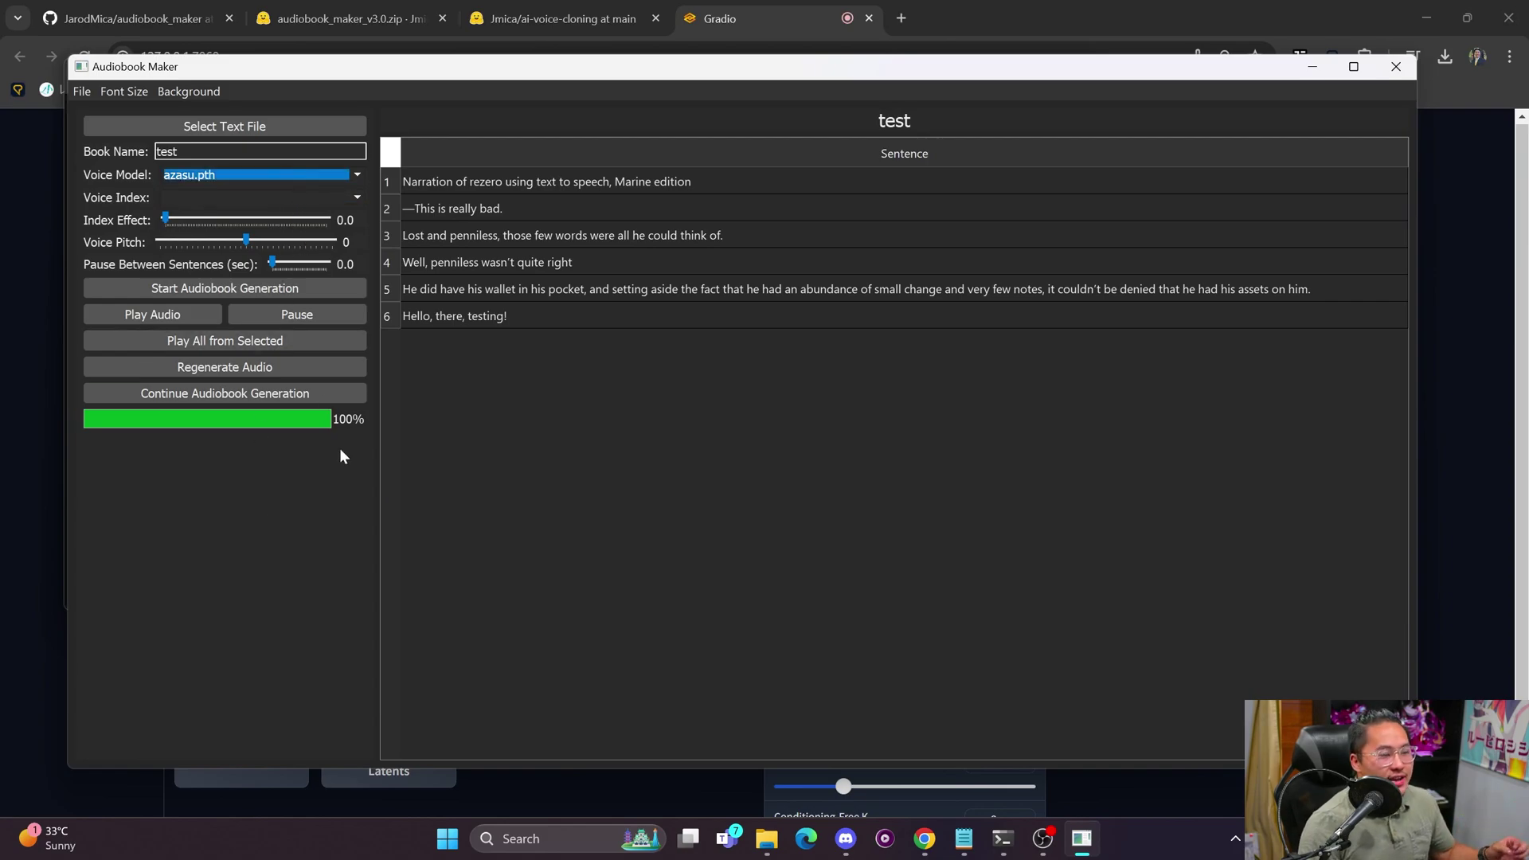